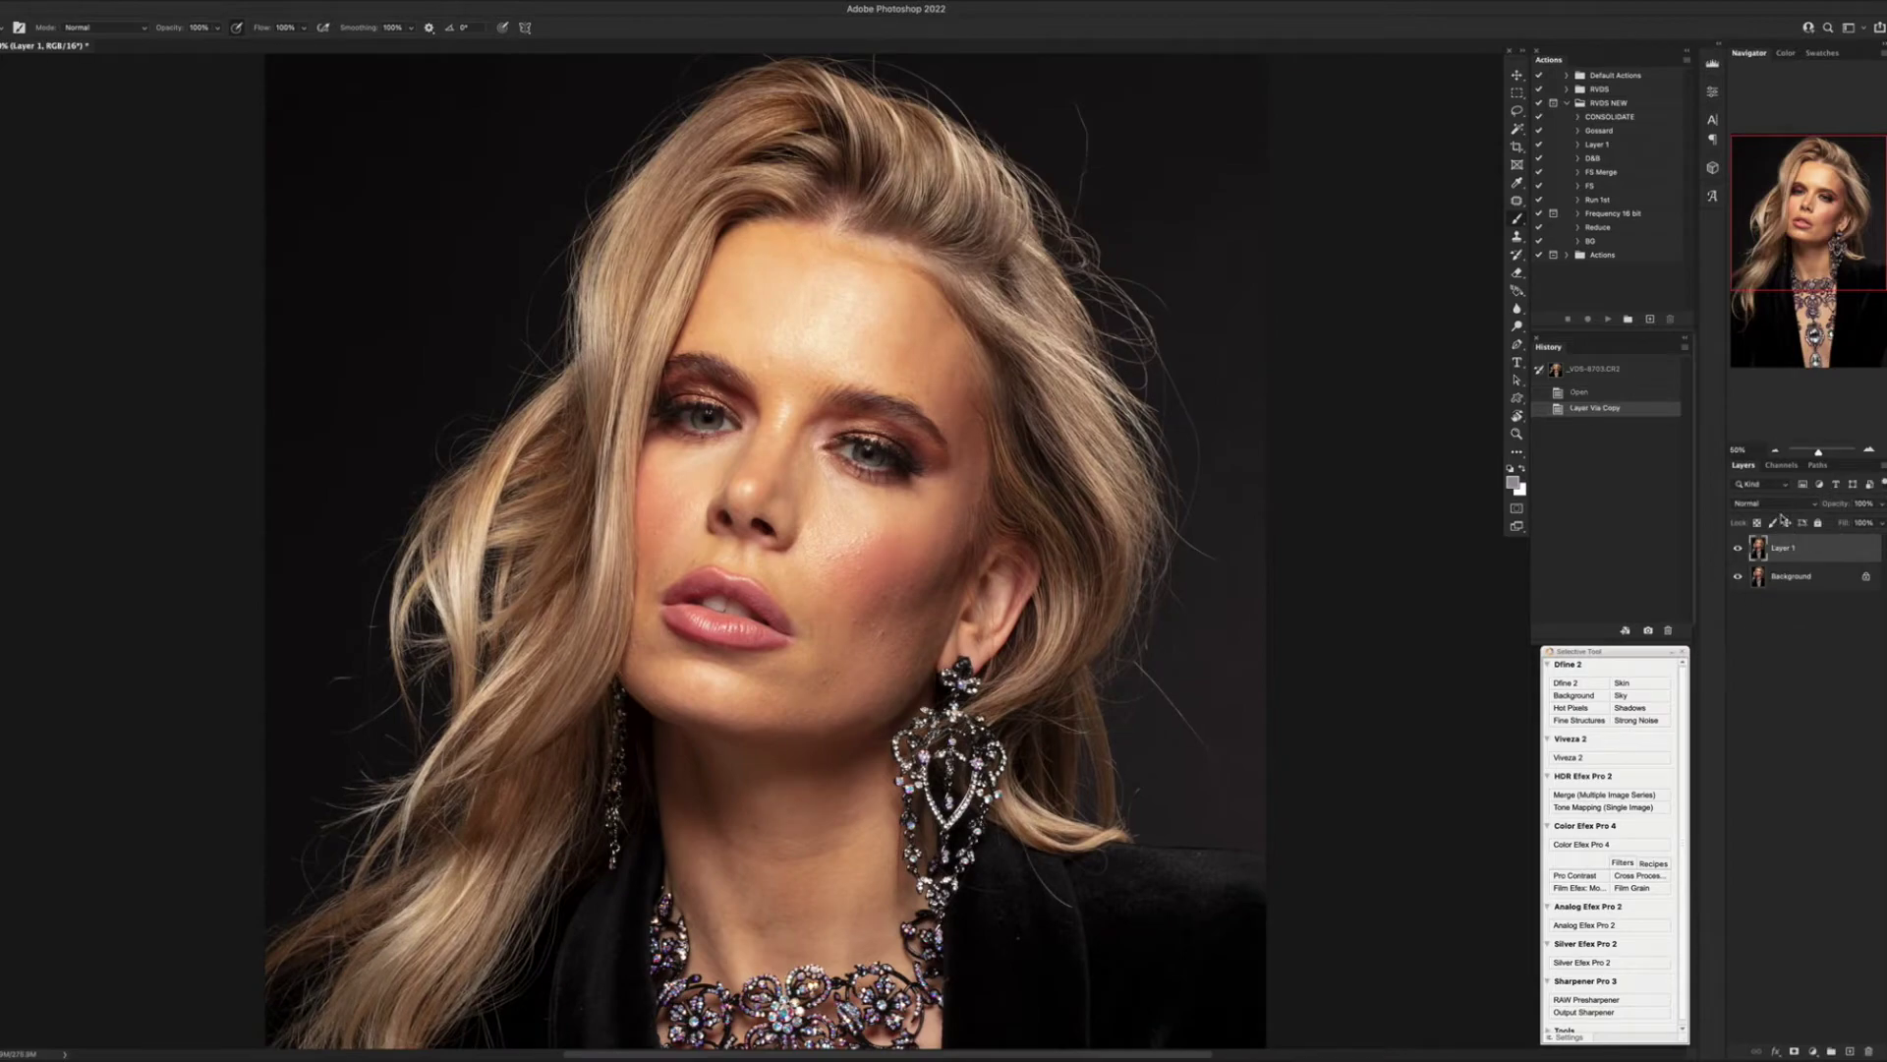
Retouch small blemishes on the cheek between the nose and mouth corner with the Spot Healing Brush on Layer 1.
key("super+plus")
key("super+plus")
key("super+plus")
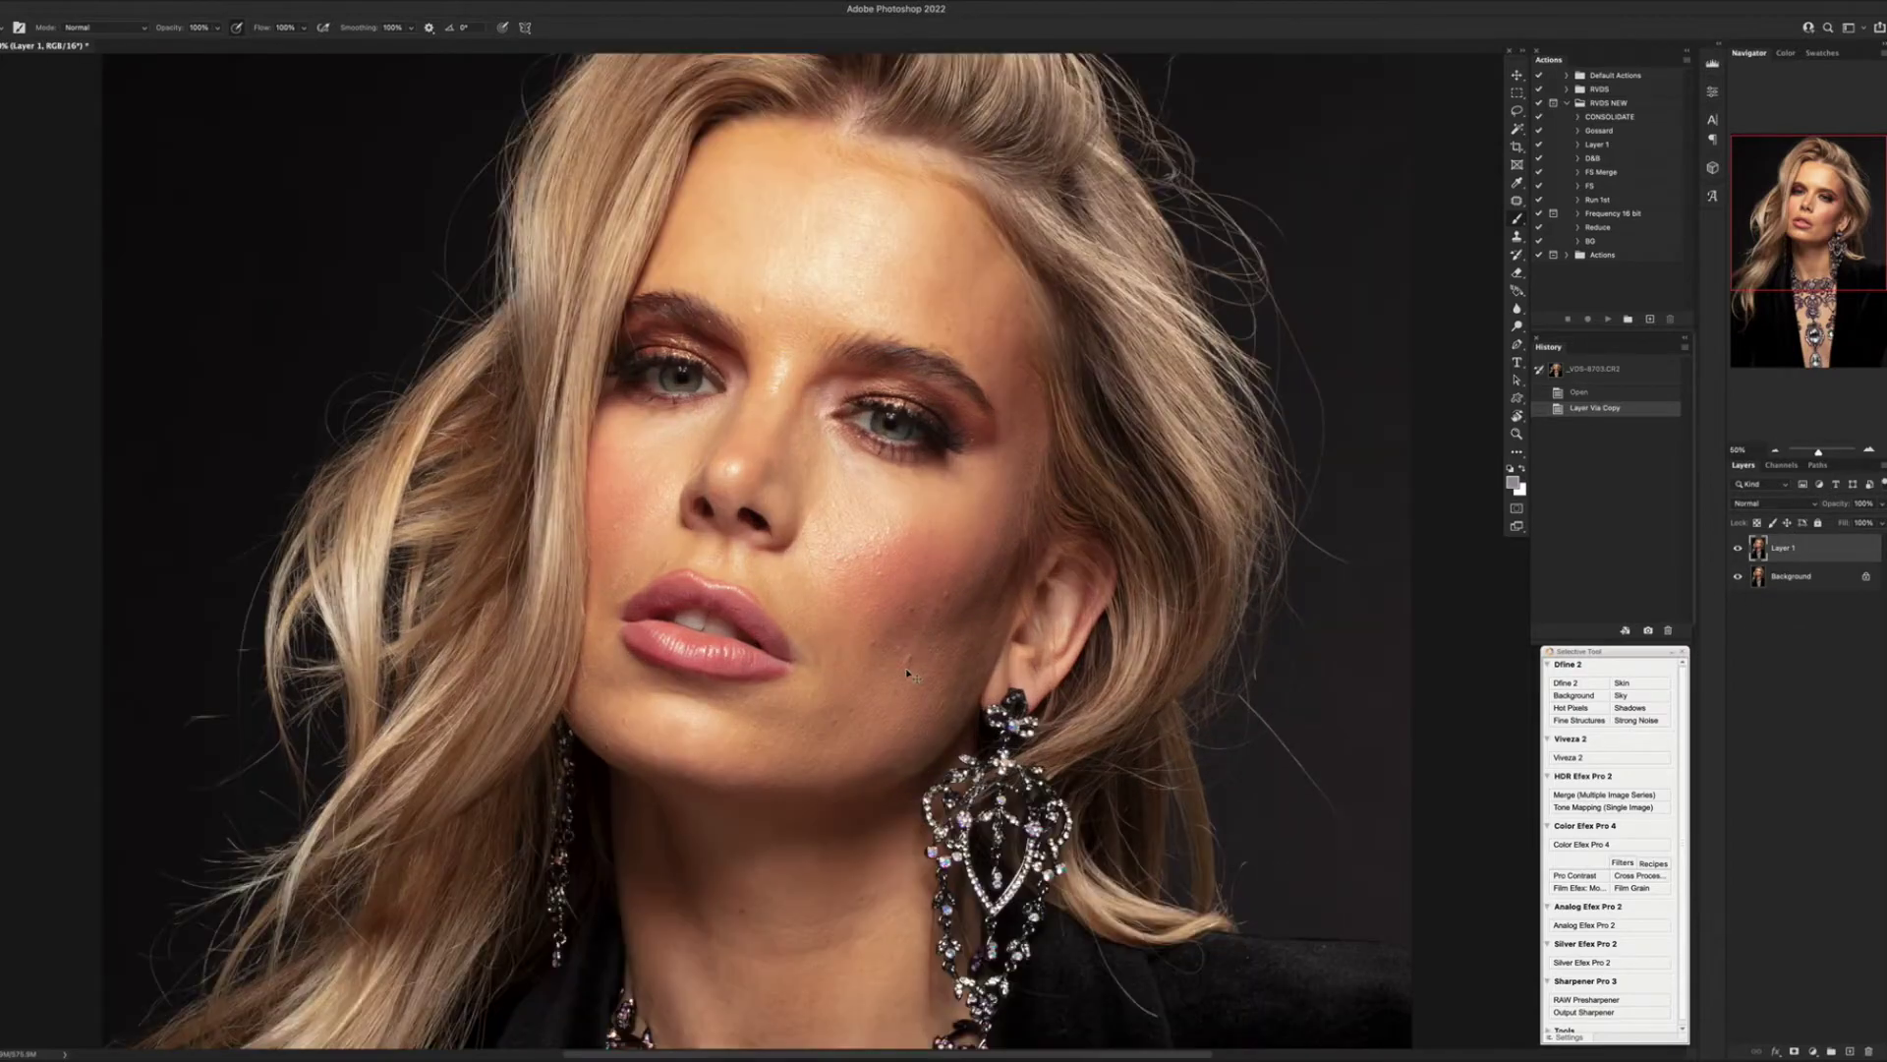
scroll(858, 554, "down", 4)
scroll(858, 553, "right", 2)
key("j")
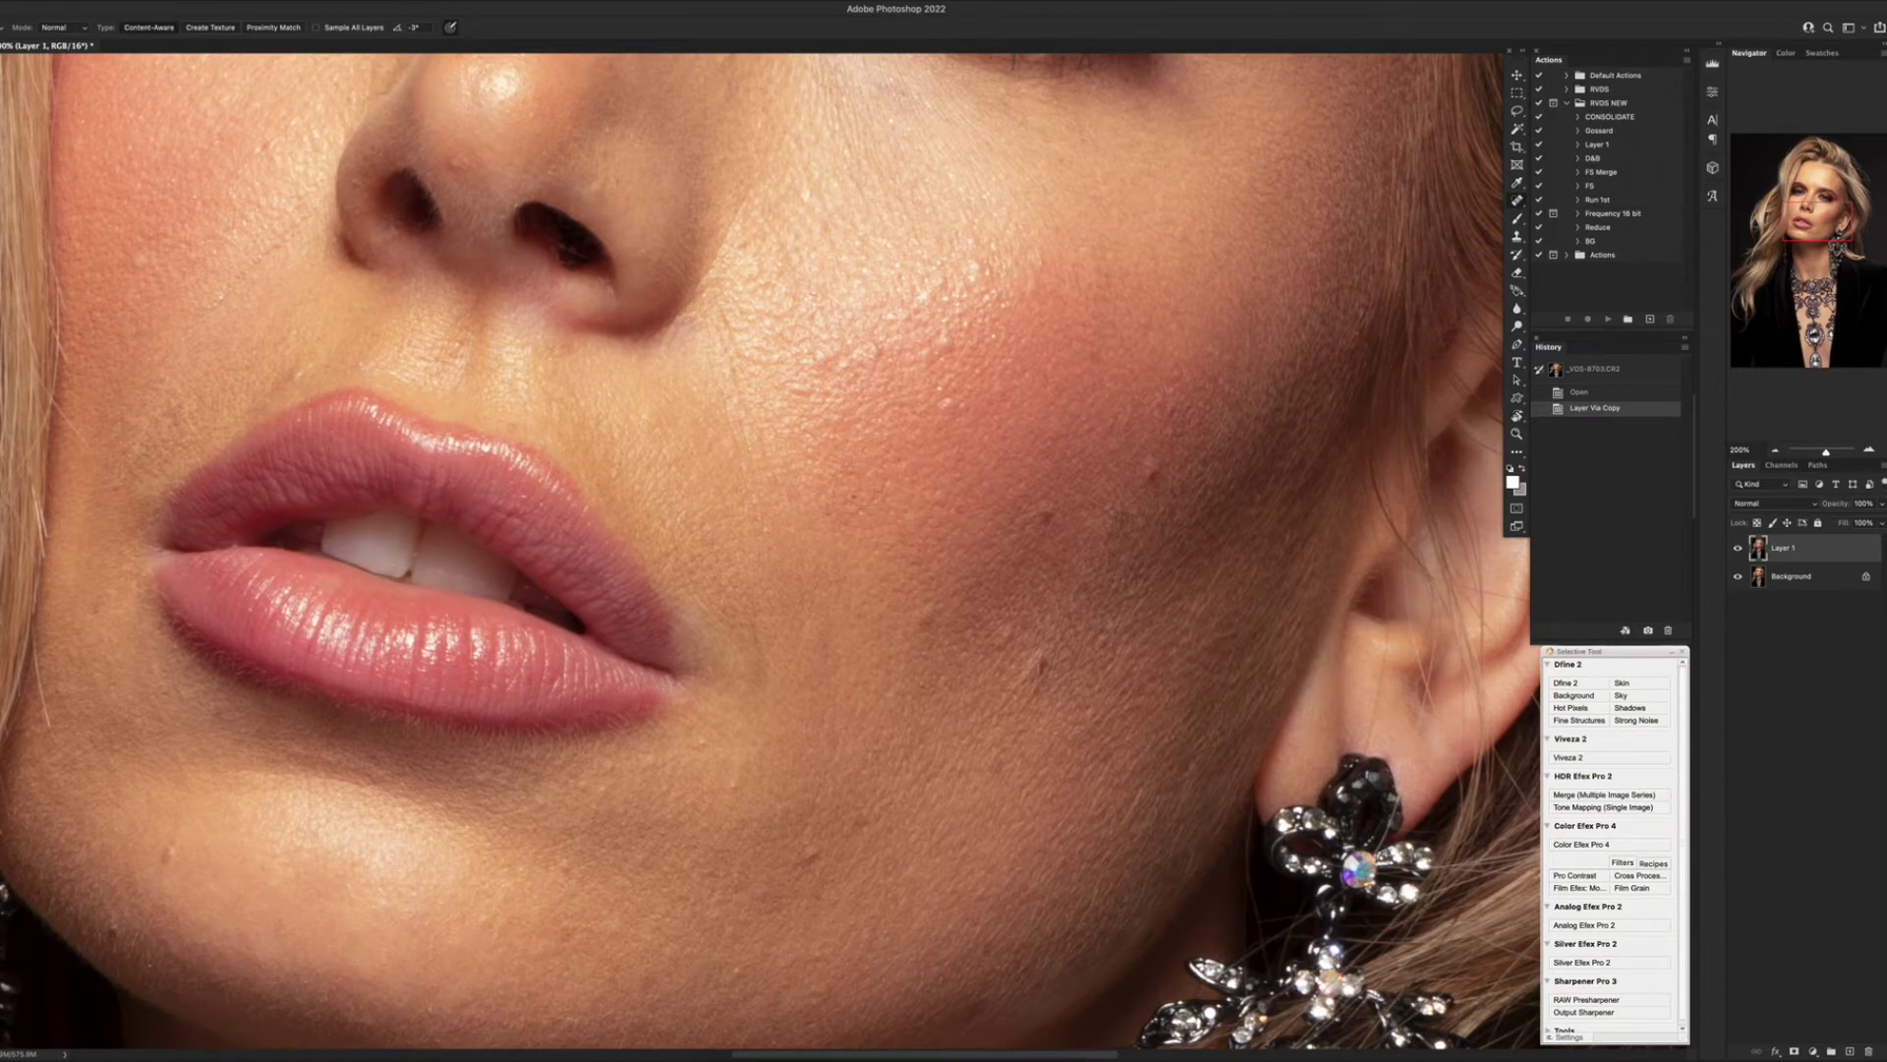
left_click(855, 495)
left_click(863, 510)
left_click(842, 502)
left_click(826, 498)
left_click(809, 496)
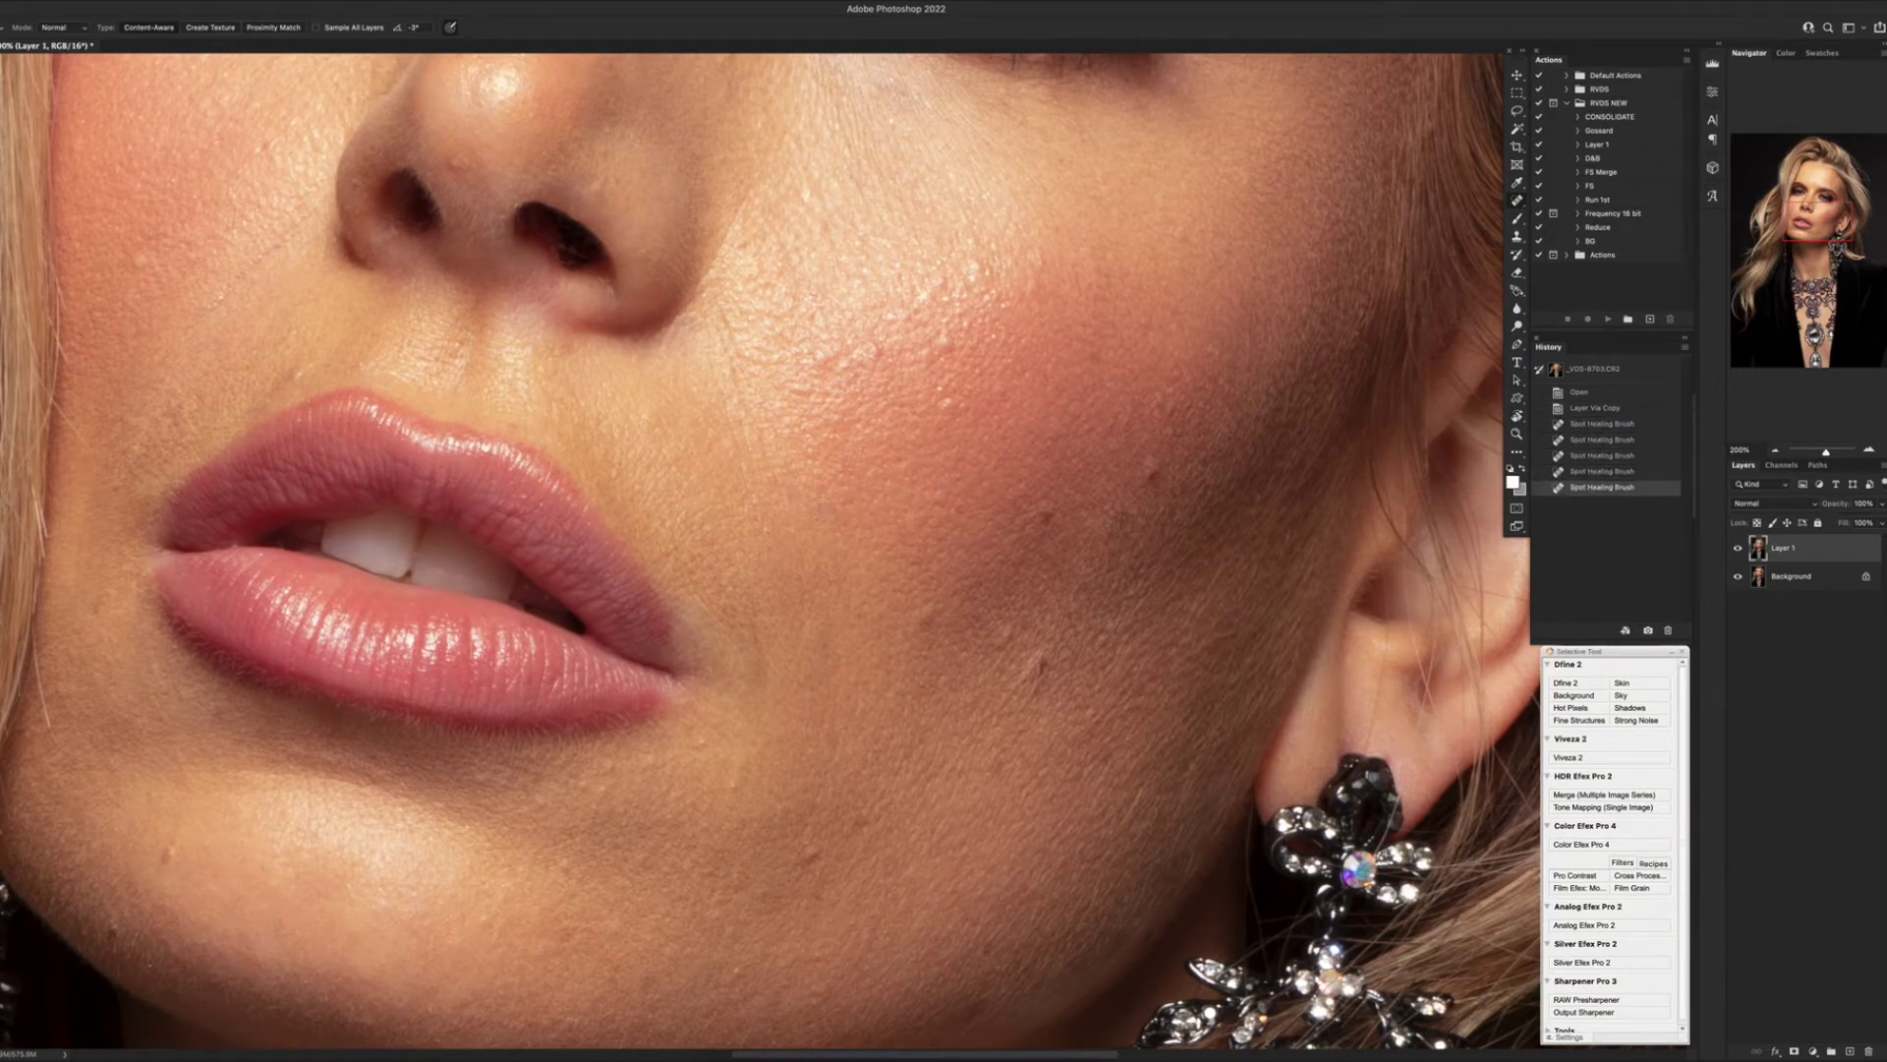
left_click(822, 498)
Heal the dark spots on the cheek towards the ear.
left_click(1046, 519)
left_click(1044, 518)
left_click(1047, 541)
left_click(1154, 477)
Heal the blemishes in the shaded middle of the cheek, between the mouth corner and the ear.
left_click_drag(885, 634, 798, 512)
key("super+plus")
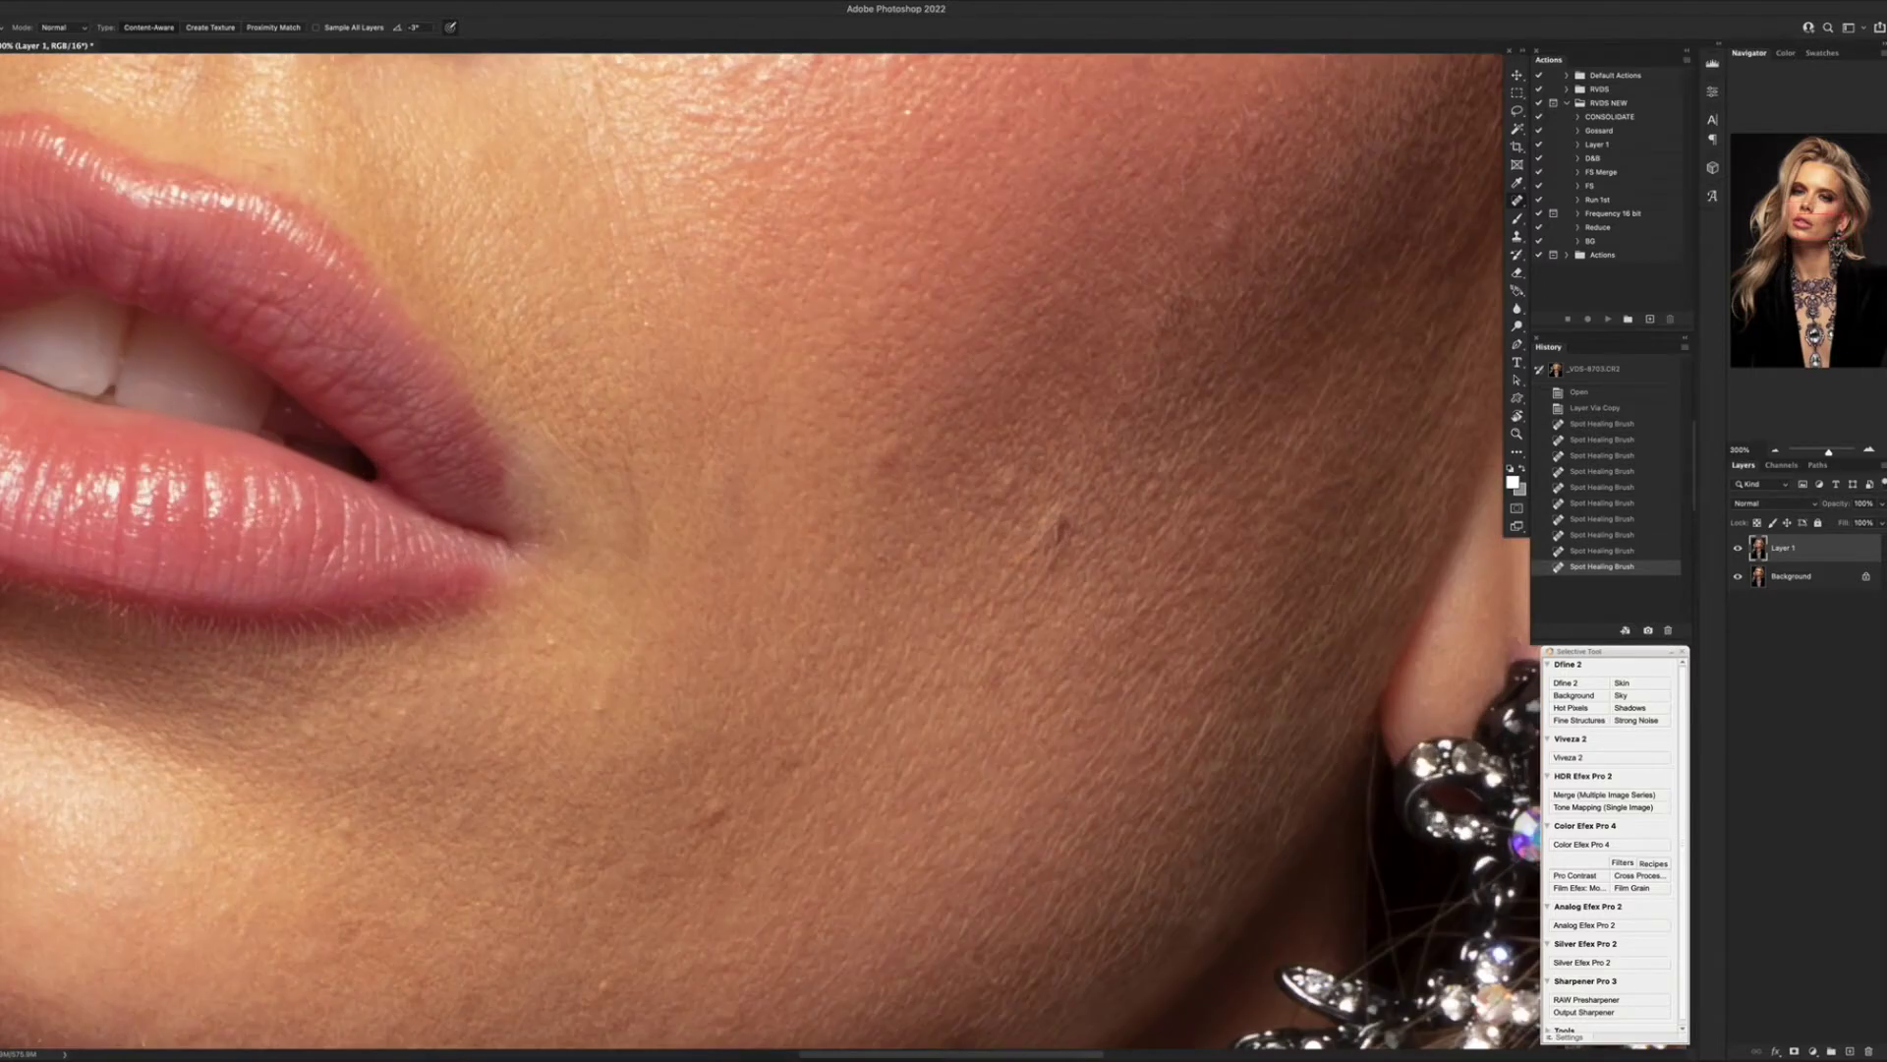
left_click(1036, 547)
left_click(1038, 540)
left_click(898, 392)
left_click(885, 442)
left_click(894, 433)
left_click(900, 473)
left_click(899, 473)
Smooth the small bumps and fine lines around the mouth corner with the Spot Healing Brush.
left_click(569, 413)
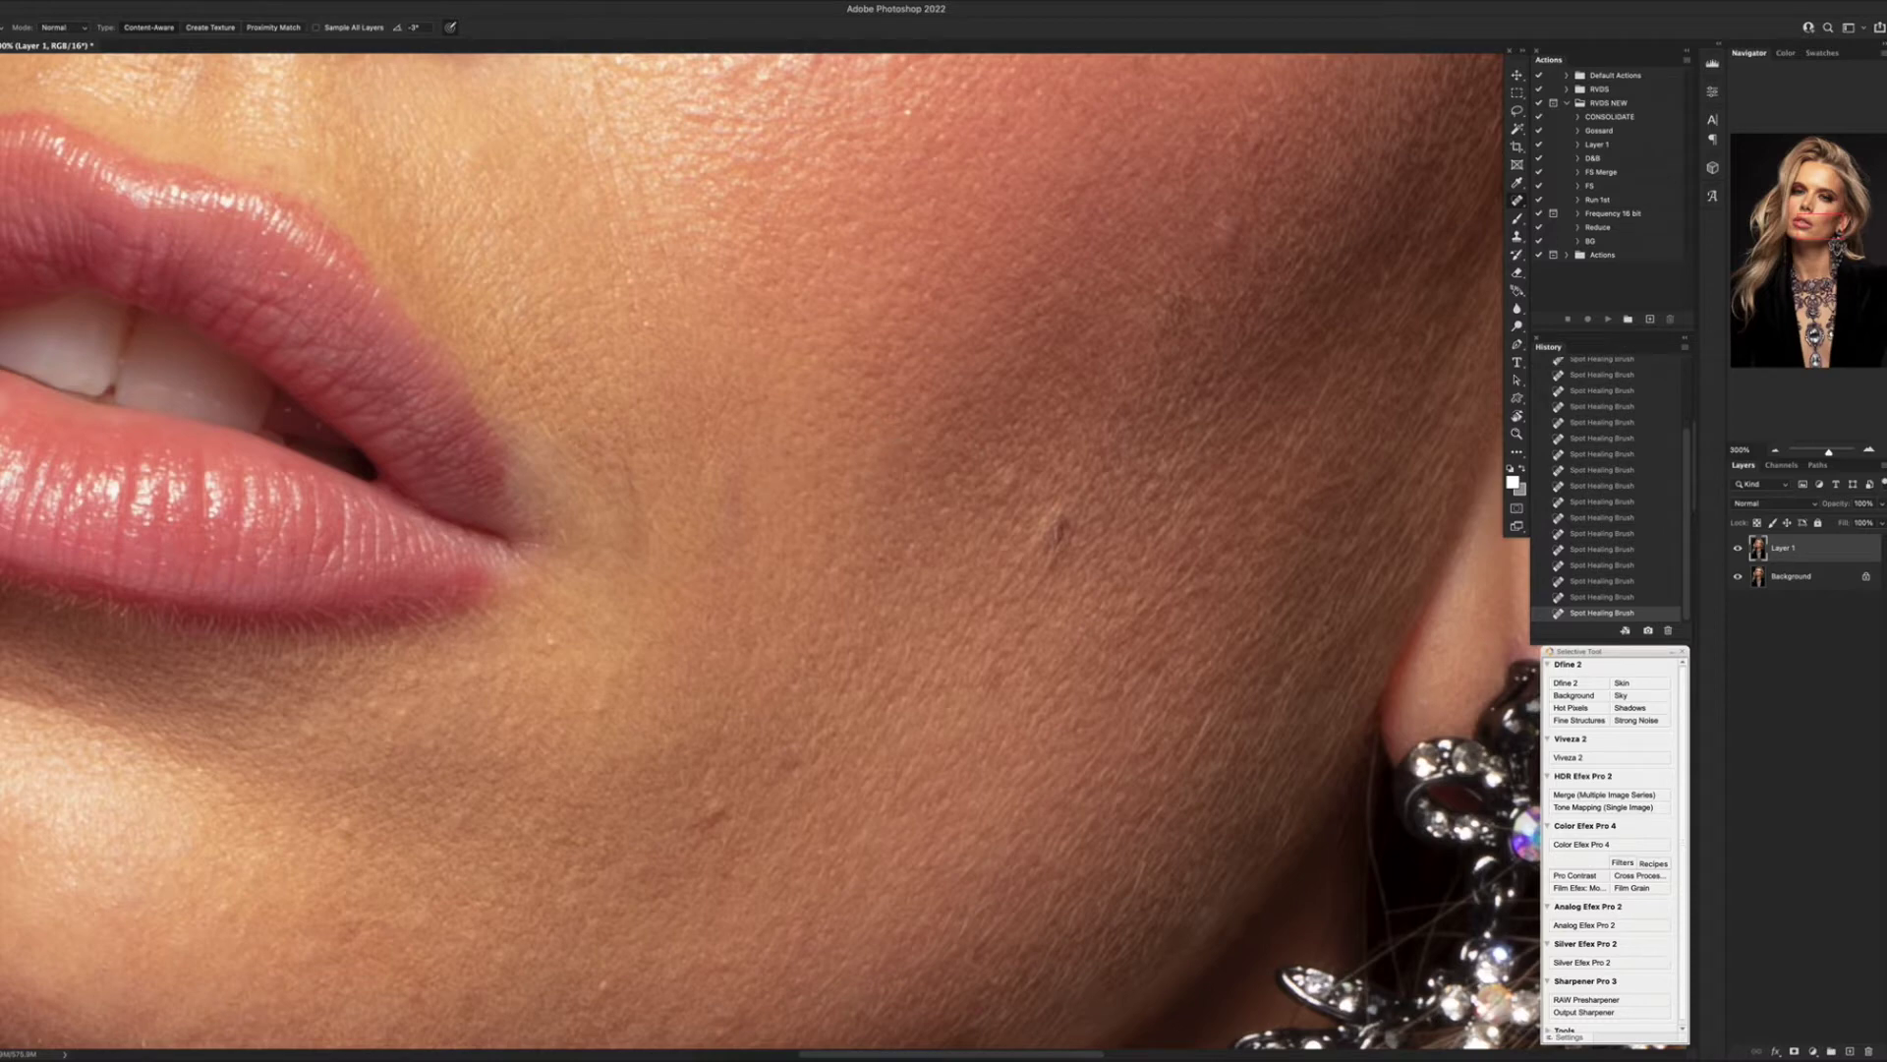
left_click(597, 445)
left_click(630, 298)
left_click(626, 274)
left_click(616, 280)
left_click(596, 410)
Heal the raised mole below the mouth corner and the surrounding spots across the lower cheek.
left_click_drag(723, 806, 873, 615)
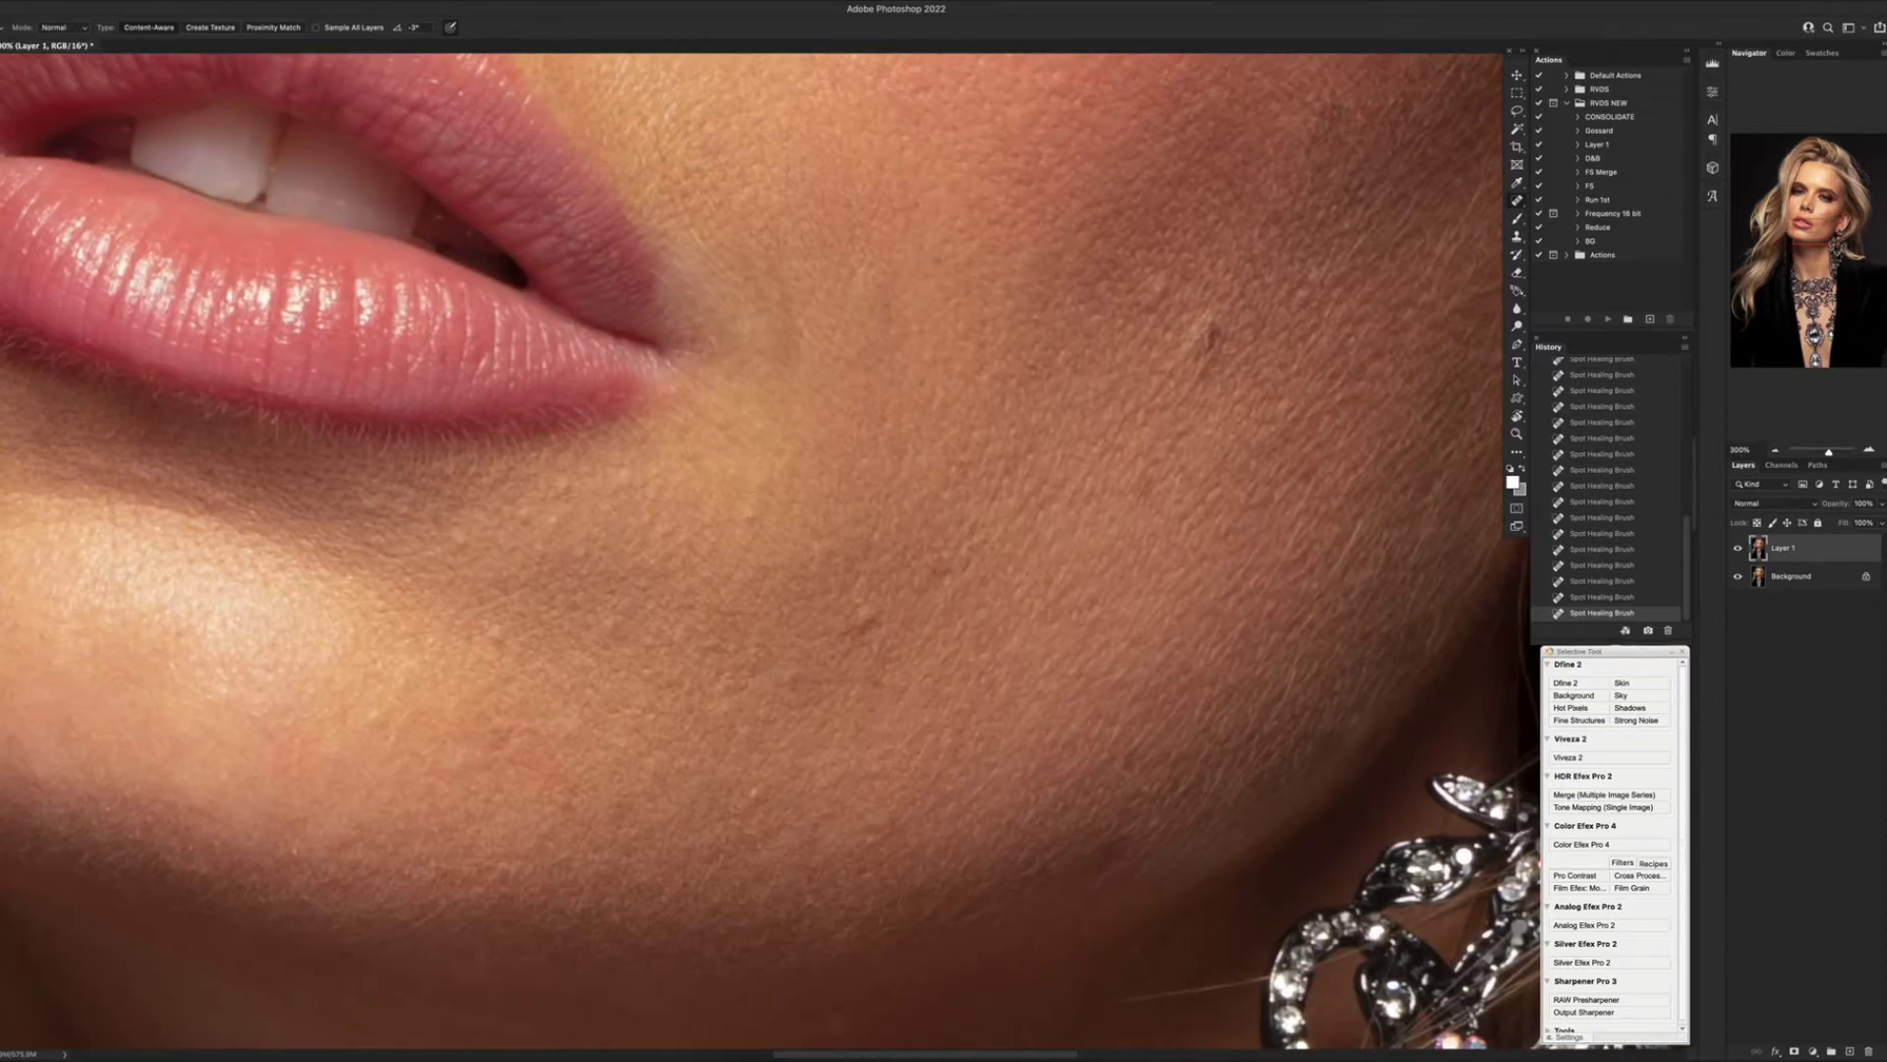
left_click(764, 494)
left_click(858, 604)
left_click(946, 557)
left_click(969, 534)
left_click(1151, 466)
left_click(1303, 478)
left_click(1231, 531)
Heal the uneven skin spots between the lower lip's outer edge and the chin.
left_click_drag(494, 640, 525, 612)
left_click(463, 640)
left_click(585, 577)
left_click(505, 510)
left_click(536, 503)
left_click(541, 555)
left_click(625, 487)
Spot-heal the blemishes along the lower edge of the chin towards the jaw.
left_click(497, 742)
left_click(382, 710)
left_click(568, 800)
left_click(540, 774)
left_click_drag(596, 825, 623, 801)
left_click(708, 799)
left_click(864, 767)
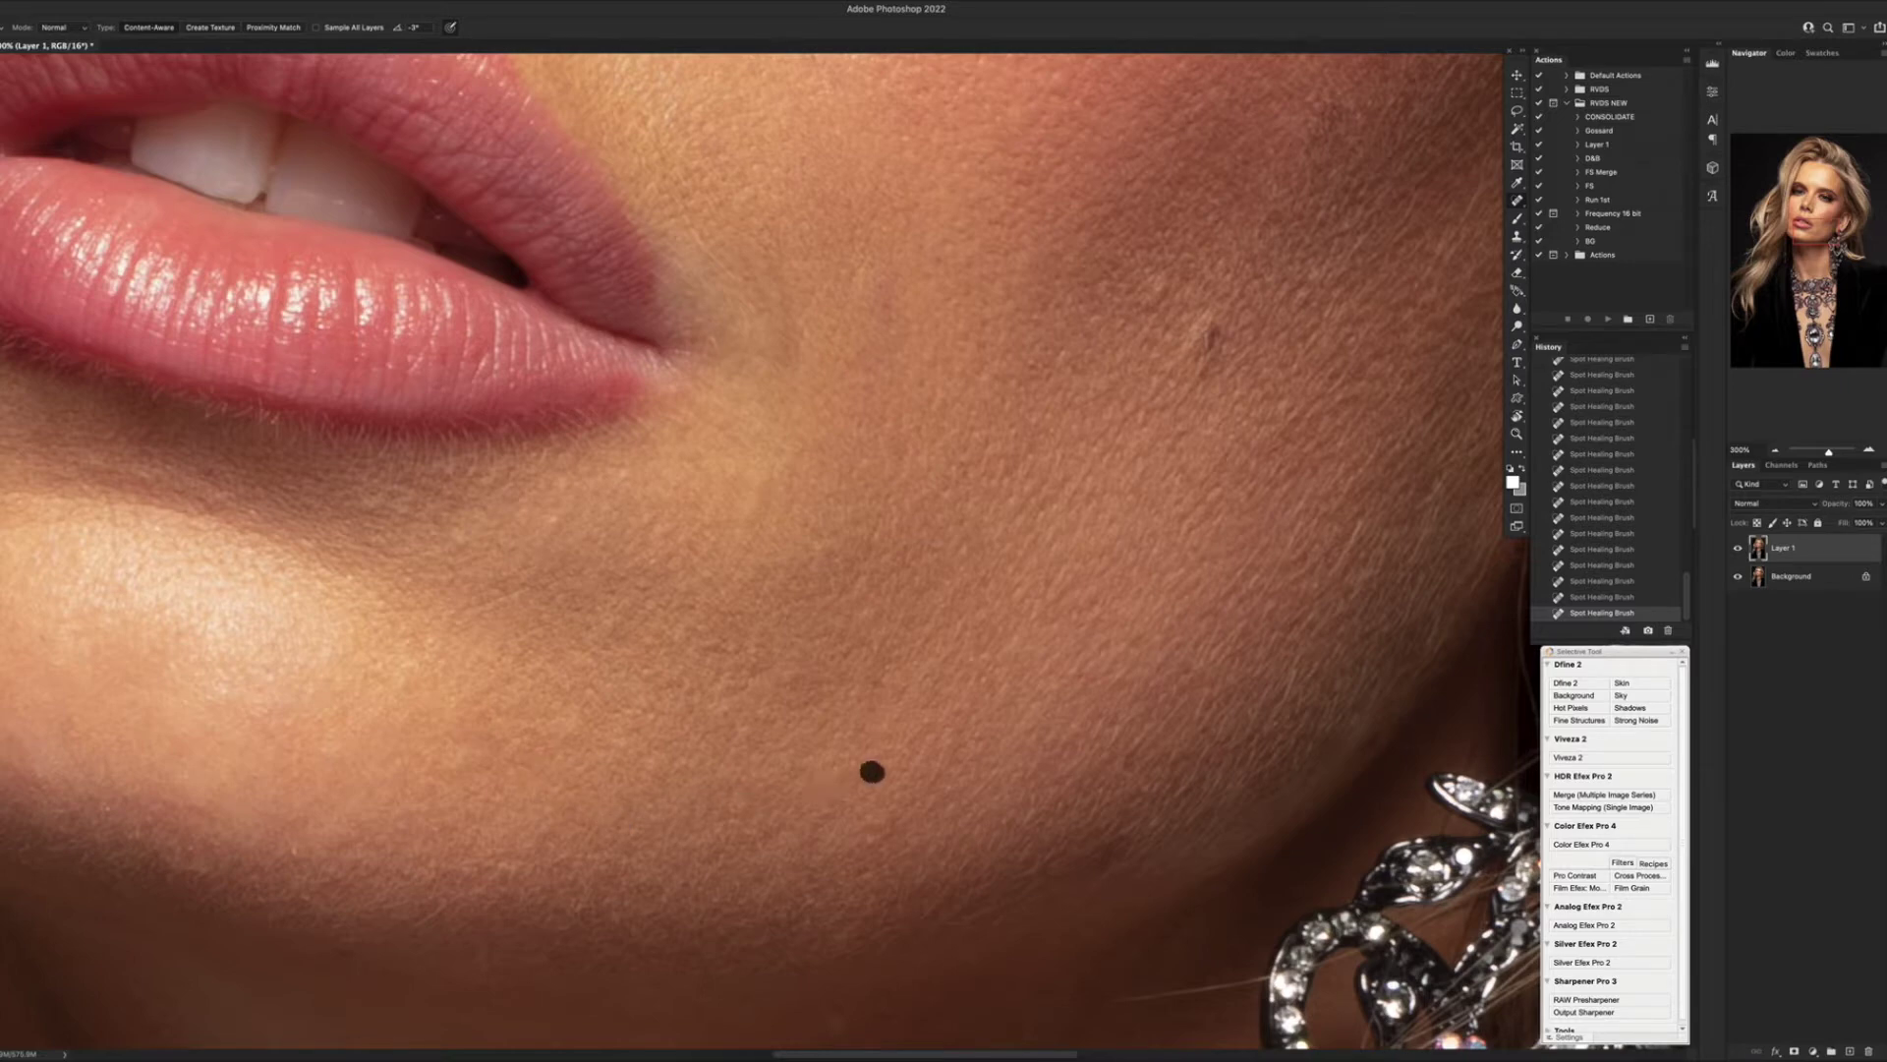
Heal the marks along the jawline near the earring.
left_click(1054, 804)
left_click(1141, 755)
left_click_drag(1130, 841, 1081, 857)
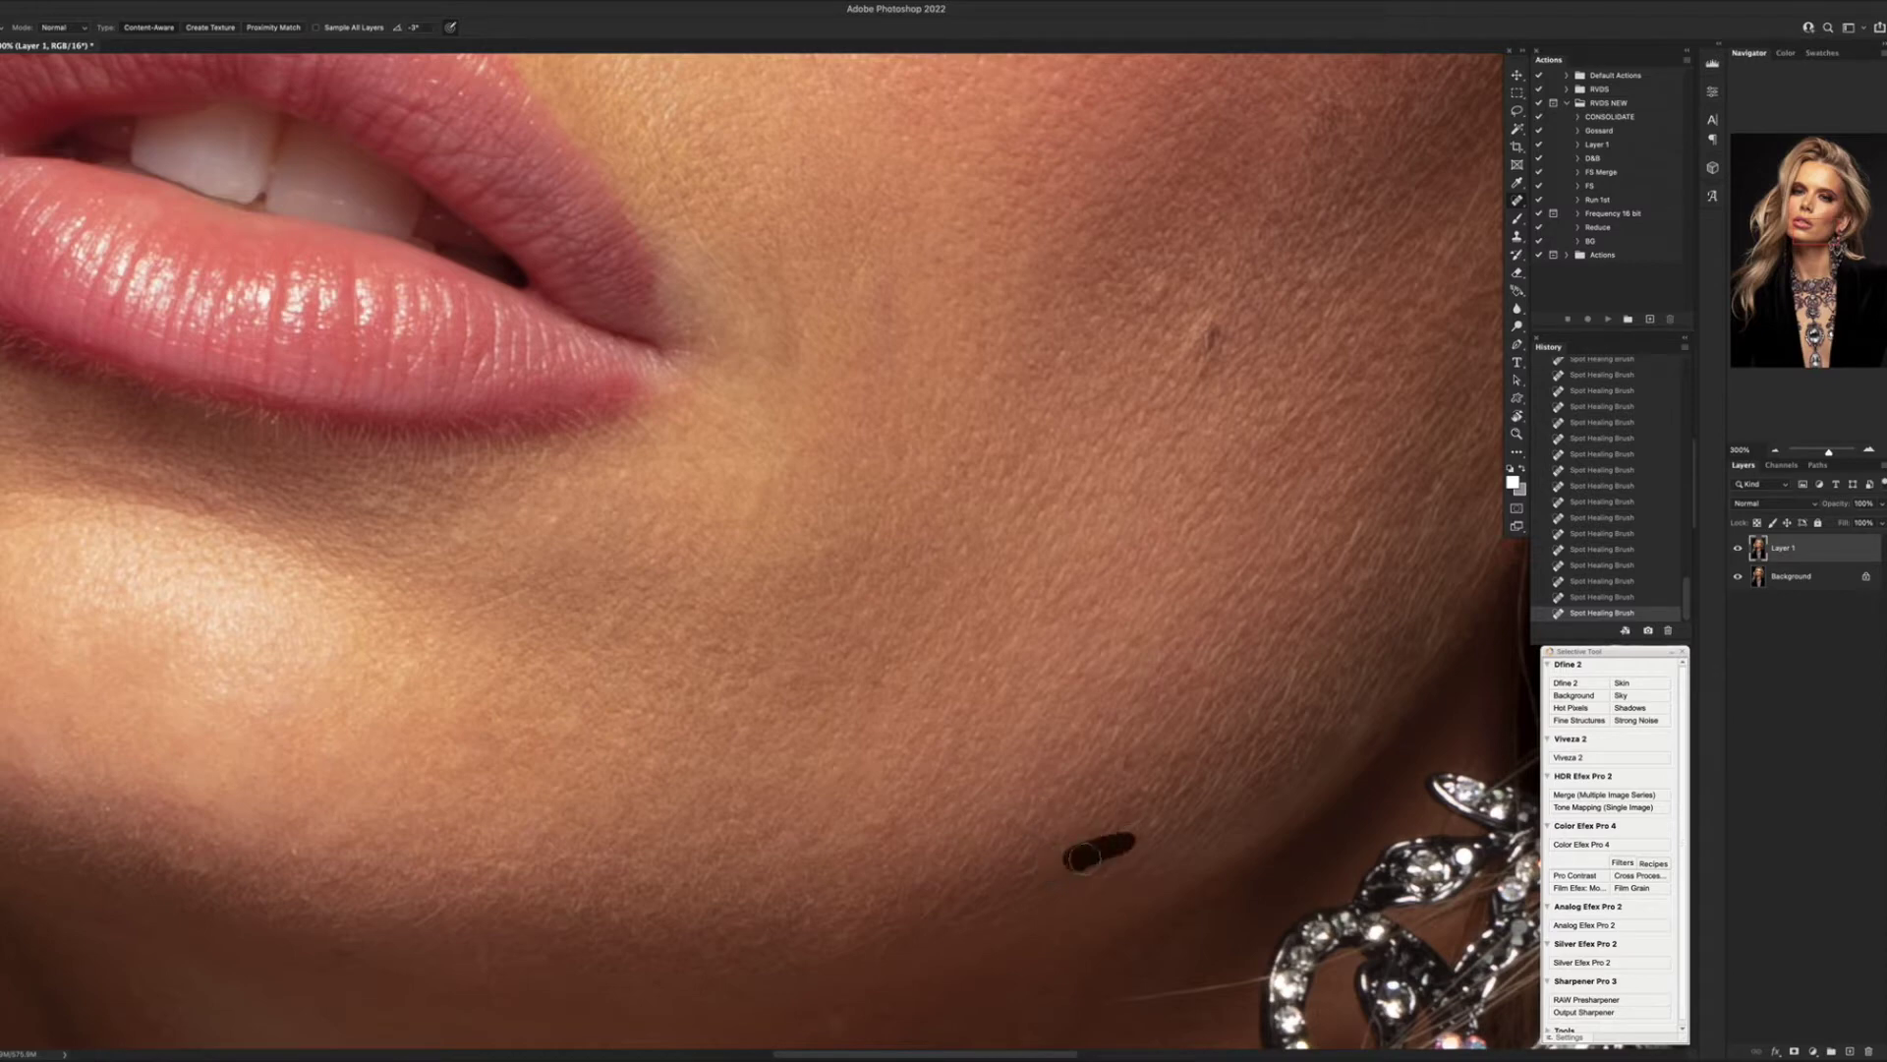
left_click(1113, 830)
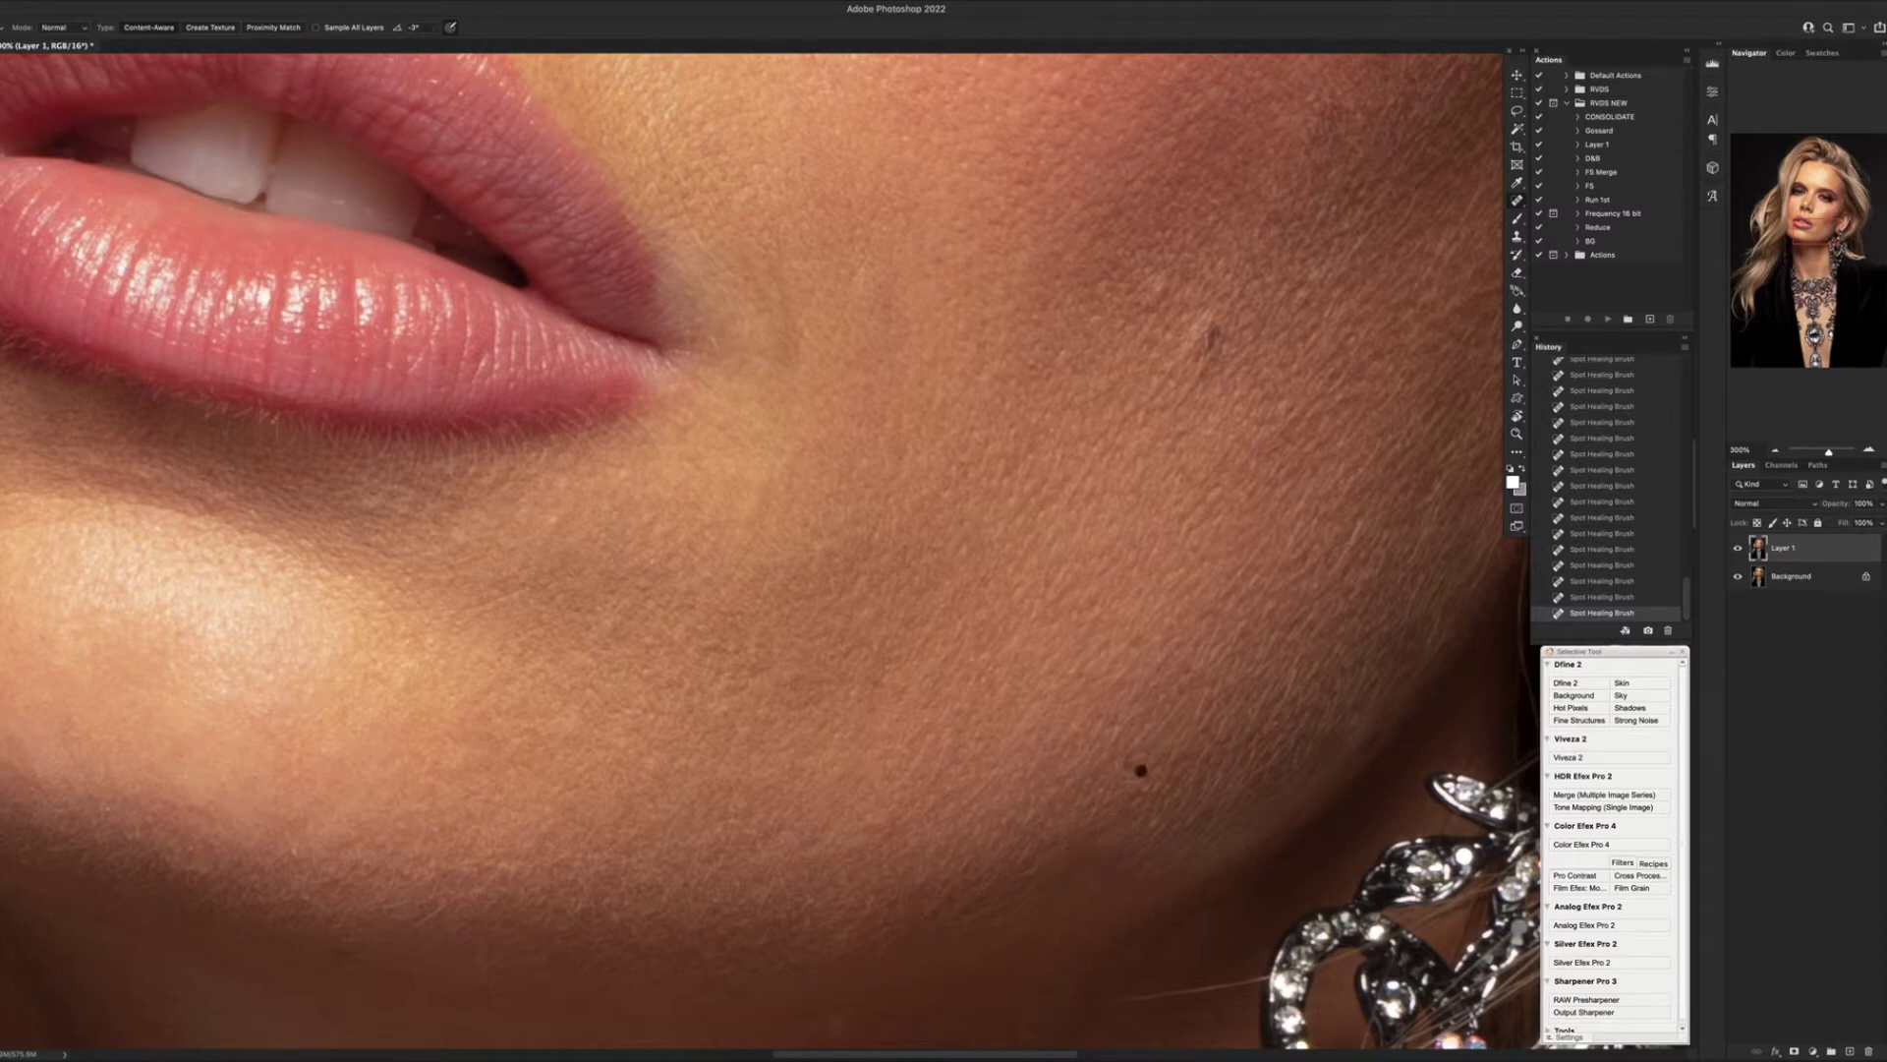
Spot-heal the stray fine hair, mole and pores on the outer cheek in front of the ear.
left_click(1356, 522)
left_click(1202, 356)
left_click(1174, 283)
left_click(1201, 257)
left_click(1298, 207)
left_click(1300, 153)
left_click(1315, 122)
Heal the small blemishes around the highlight on the chin.
left_click(609, 635)
left_click(585, 613)
left_click_drag(946, 616, 1607, 588)
left_click(564, 584)
left_click(479, 704)
left_click(619, 725)
left_click(733, 691)
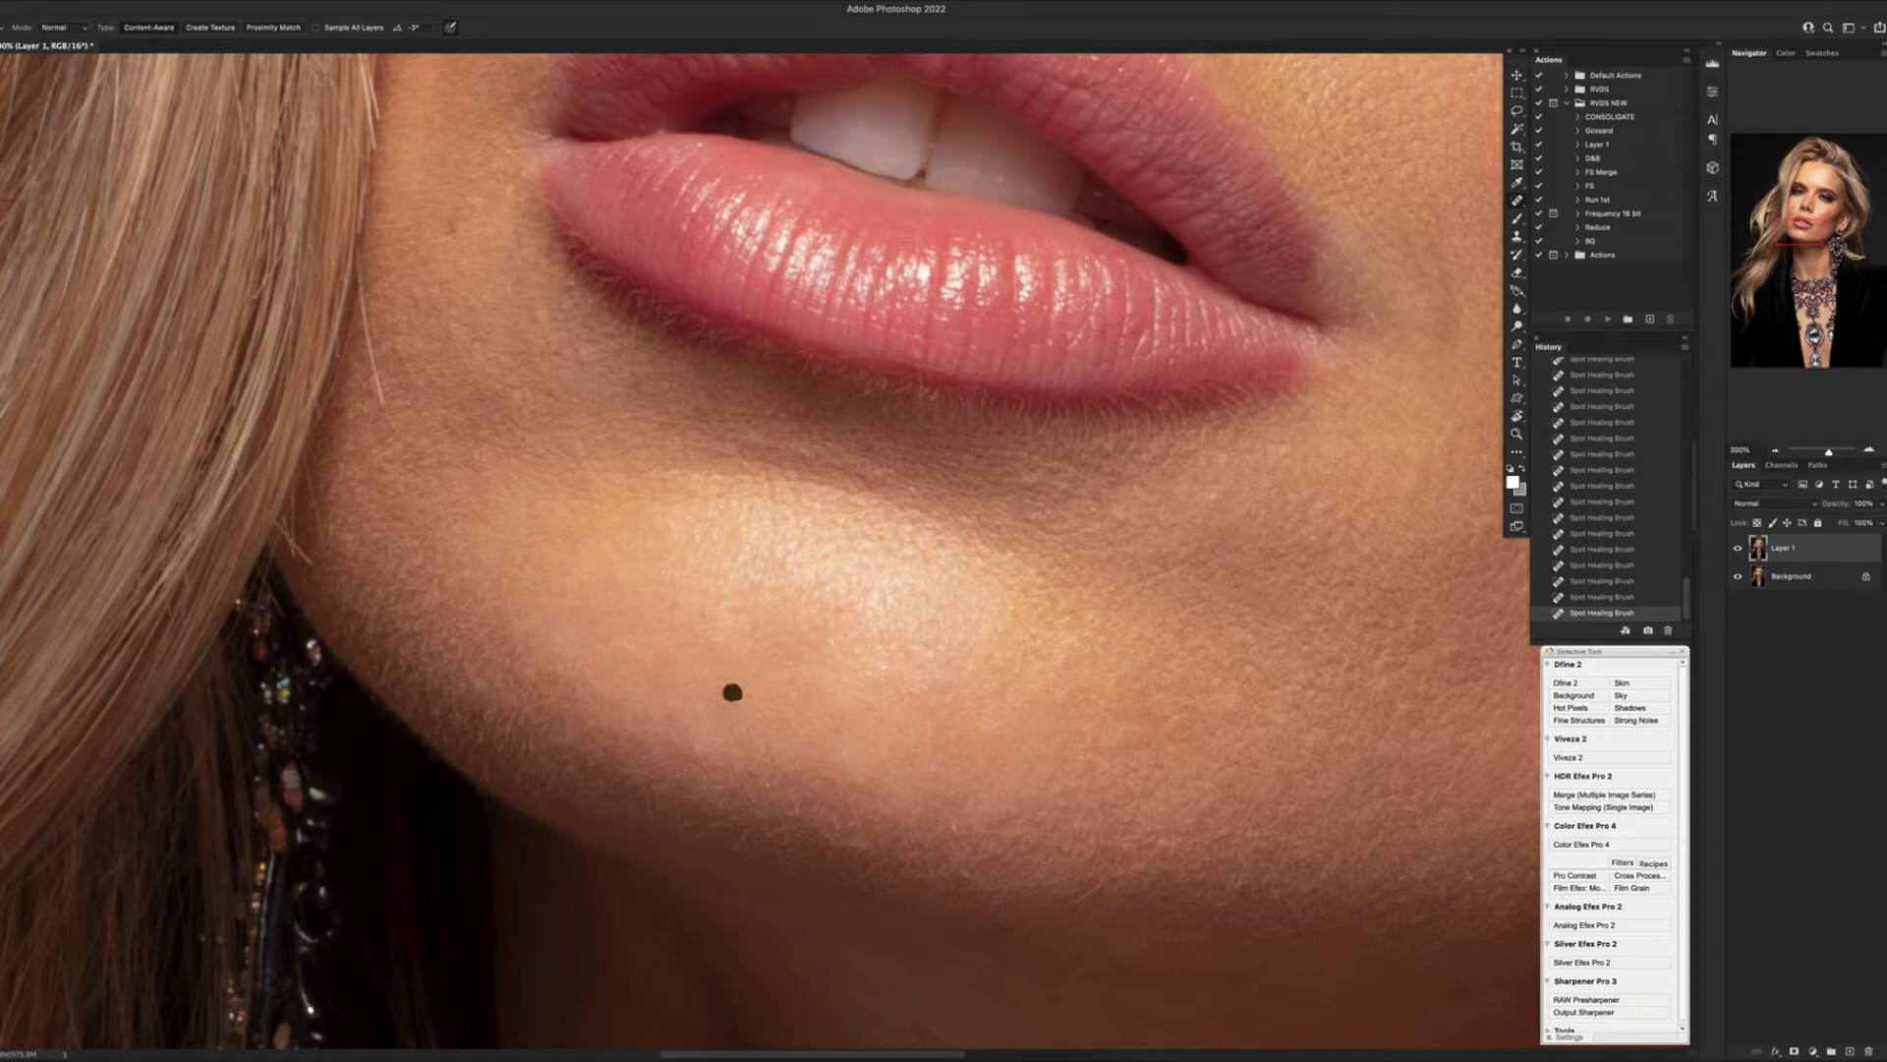
left_click(955, 834)
Repair a blemish on the hair-side cheek next to the nose with the Patch tool and deselect.
left_click_drag(627, 498, 824, 882)
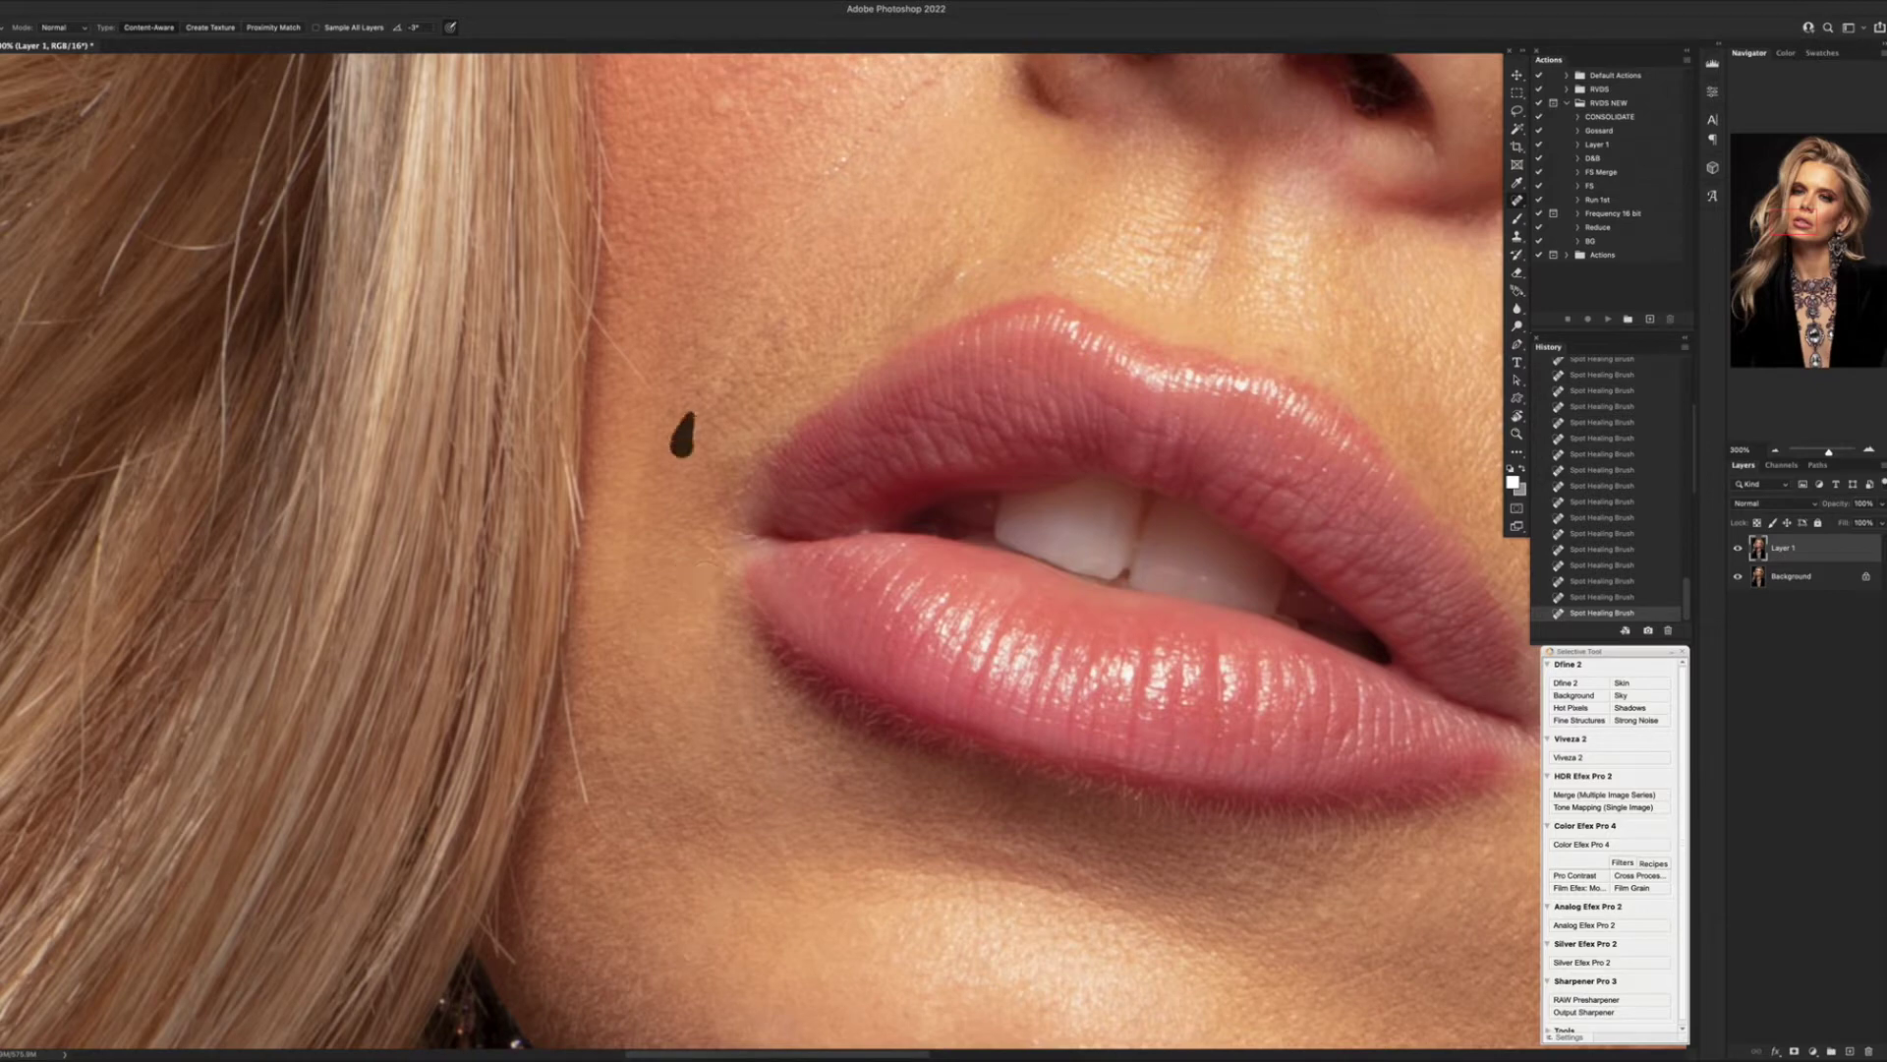
key("p")
key("shift+j")
key("shift+j")
mouse_move(813, 202)
left_mouse_down()
mouse_move(922, 86)
mouse_move(817, 182)
left_mouse_up()
left_click_drag(843, 148, 916, 146)
key("super+d")
Patch the mark just above the upper lip and the spot on the cheek above the mouth corner.
mouse_move(824, 364)
left_mouse_down()
mouse_move(853, 617)
mouse_move(725, 448)
mouse_move(788, 642)
mouse_move(969, 584)
mouse_move(946, 593)
left_mouse_up()
left_click_drag(934, 621, 885, 602)
key("super+d")
mouse_move(762, 651)
left_mouse_down()
mouse_move(816, 551)
mouse_move(790, 629)
mouse_move(816, 617)
left_mouse_up()
key("super+d")
key("super+d")
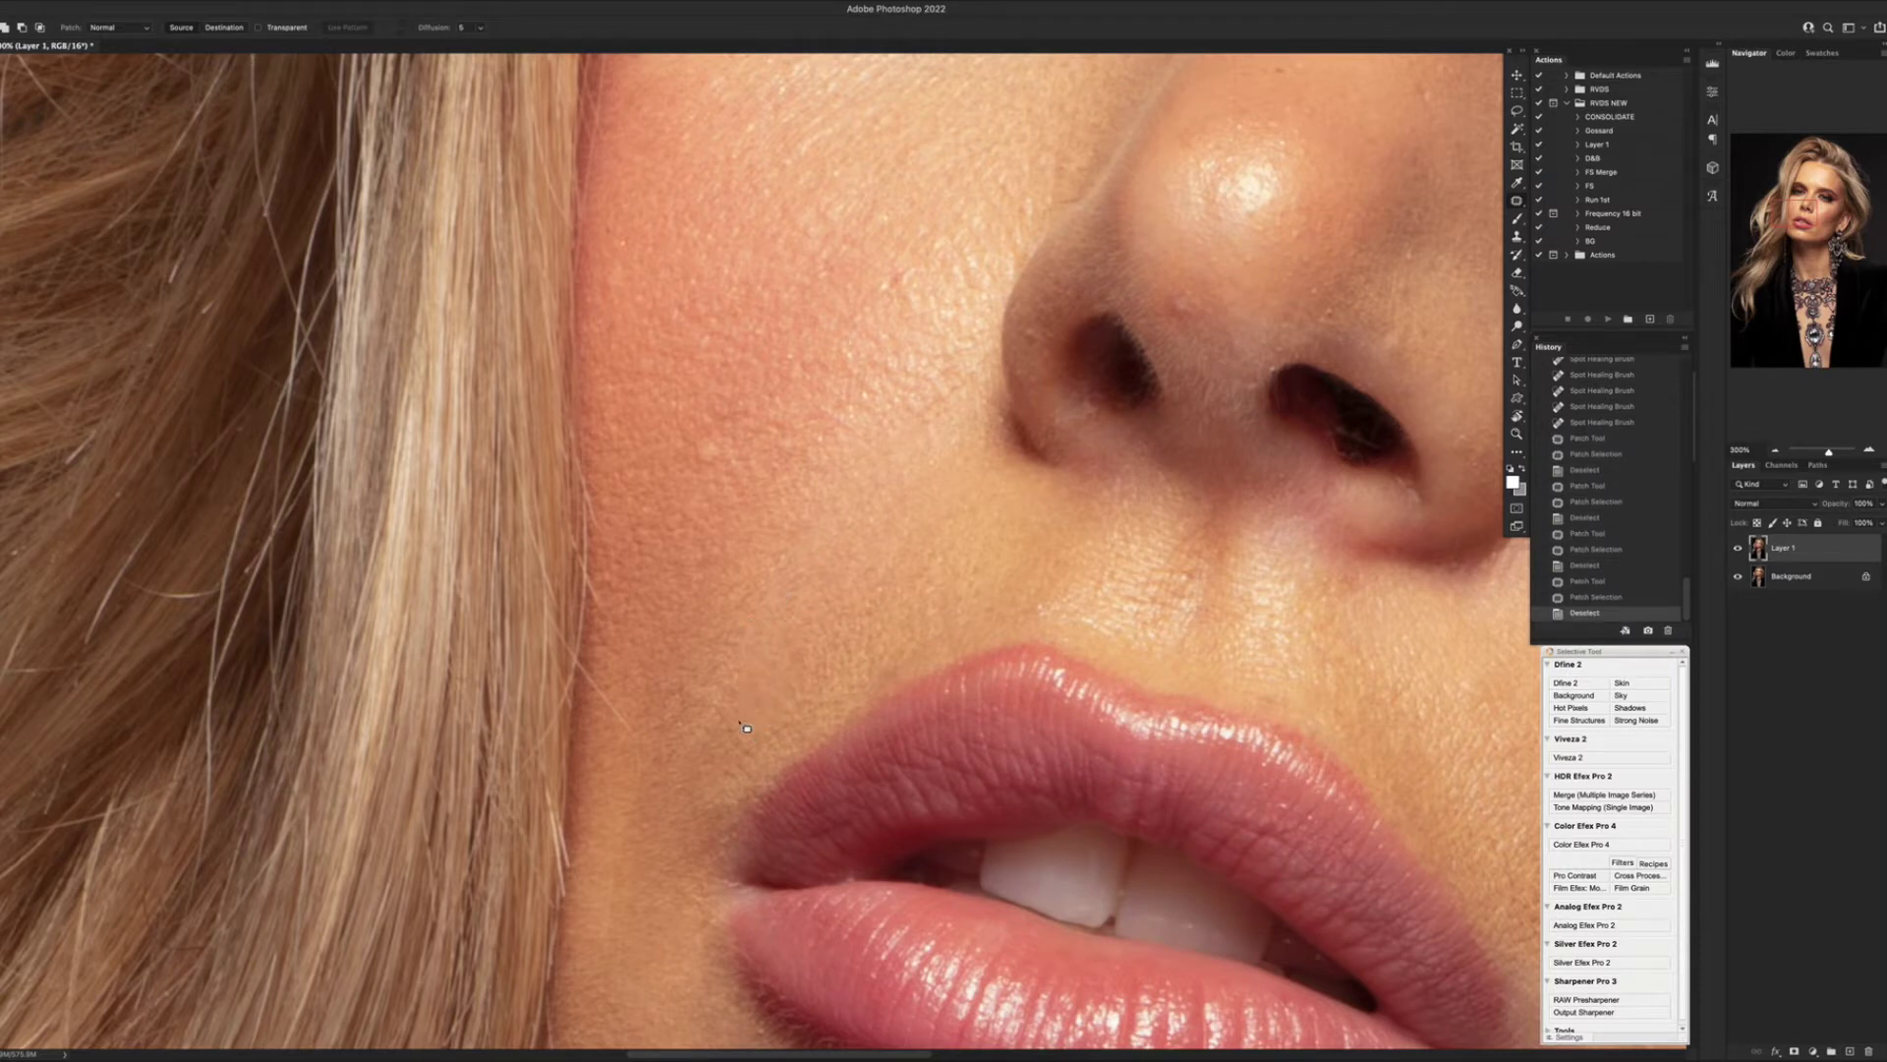
Patch two uneven areas beside the hair-side mouth corner with nearby clean skin.
left_click_drag(725, 758, 724, 726)
left_click_drag(759, 729, 773, 680)
key("super+d")
left_click_drag(700, 772, 737, 763)
left_click_drag(737, 766, 787, 708)
key("super+d")
Patch the underside of the nose tip and the raised bump on the hair-side cheek.
left_click_drag(788, 443, 698, 728)
mouse_move(1116, 595)
left_mouse_down()
mouse_move(1097, 580)
mouse_move(1142, 586)
left_mouse_up()
key("super+d")
mouse_move(599, 735)
left_mouse_down()
mouse_move(596, 775)
mouse_move(599, 738)
left_mouse_up()
mouse_move(611, 755)
left_mouse_down()
mouse_move(656, 729)
mouse_move(658, 678)
left_mouse_up()
key("super+d")
Spot-heal the small blemishes on the hair-side cheek beside the nose and below the eye.
key("j")
left_click(804, 572)
left_click(755, 619)
left_click(888, 521)
left_click(927, 507)
left_click(808, 336)
left_click(797, 319)
left_click(797, 319)
left_click(797, 320)
Heal the spots on the bridge and side of the nose and the adjoining skin below the inner eye.
left_click_drag(1185, 372, 704, 475)
left_click(704, 476)
left_click(851, 491)
left_click(926, 449)
left_click(967, 433)
left_click(1003, 531)
left_click(1016, 580)
left_click(1016, 521)
left_click(1023, 536)
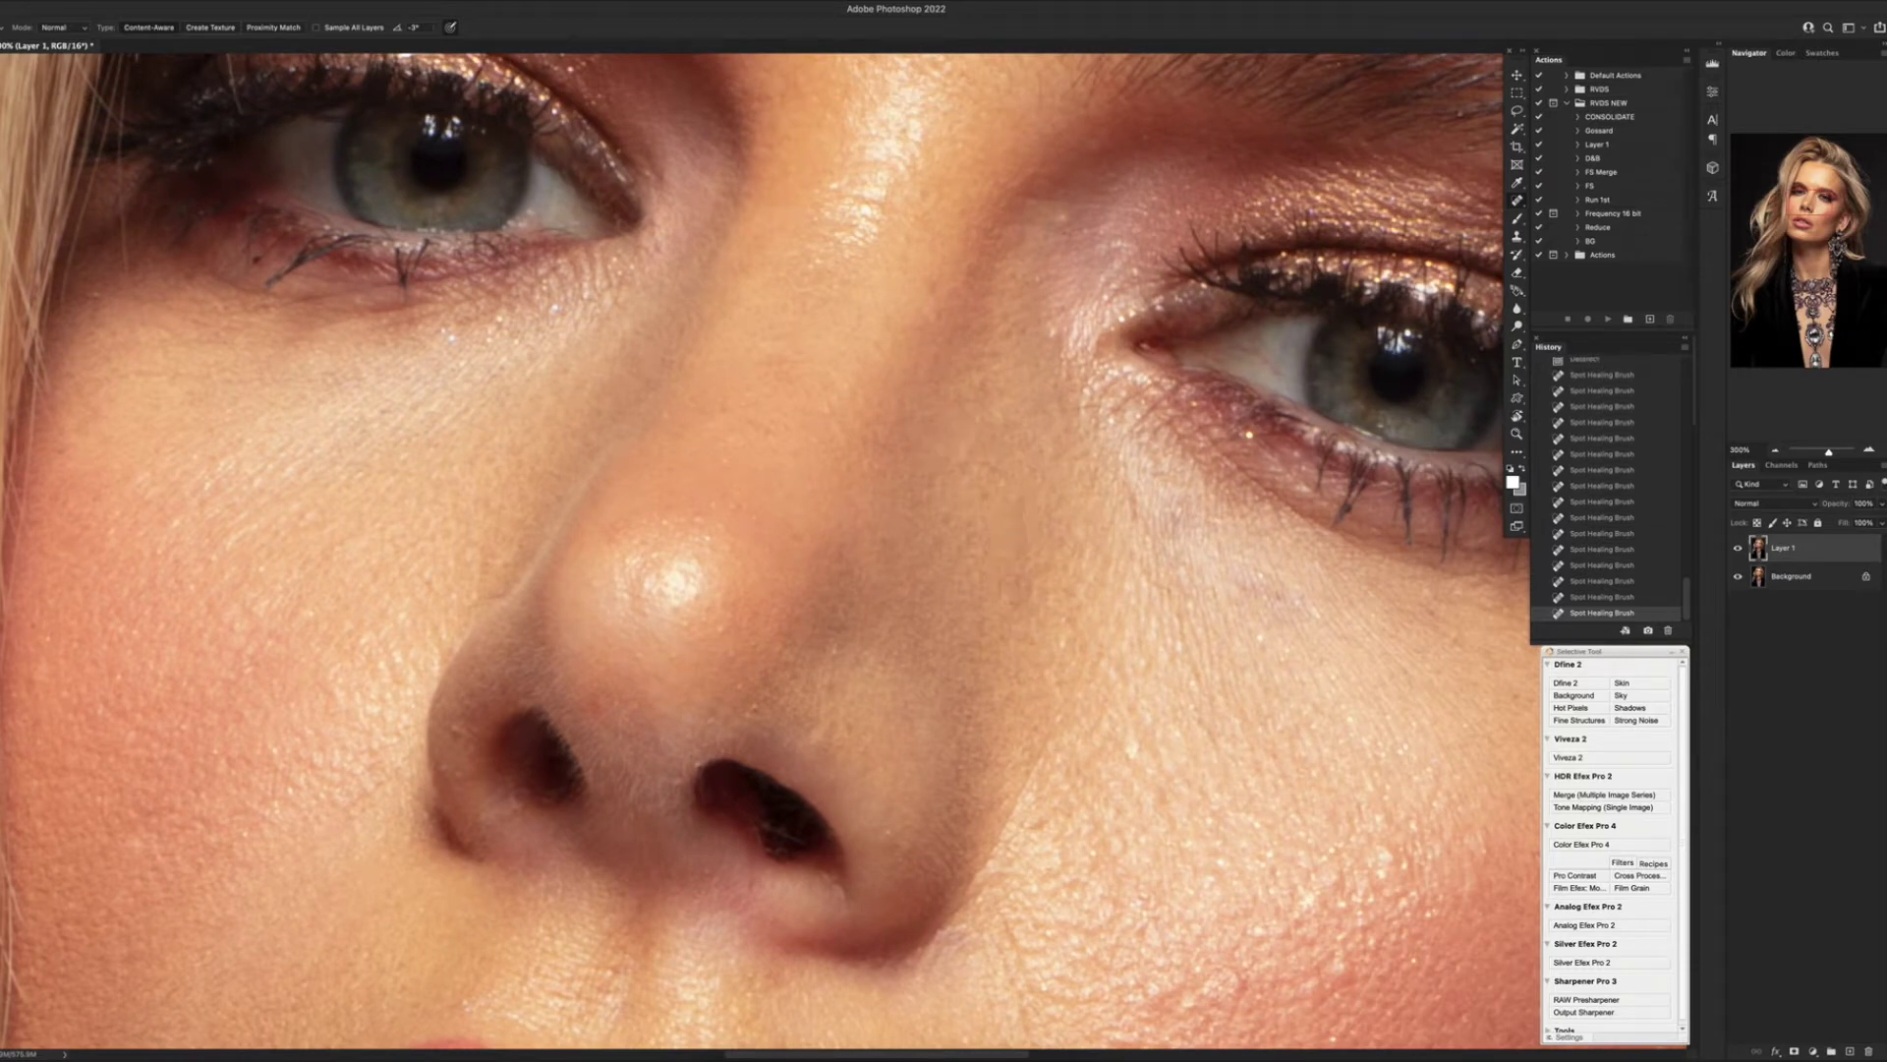
Heal the pores and marks around the nostrils and the shaded side of the nose.
left_click(474, 723)
left_click(763, 703)
left_click(521, 808)
left_click_drag(821, 869, 847, 898)
left_click(1038, 825)
left_click(827, 725)
left_click(792, 657)
left_click_drag(797, 664, 829, 719)
left_click(838, 646)
Spot-heal the remaining bumps on the highlighted cheek below the eye.
left_click_drag(757, 596, 522, 338)
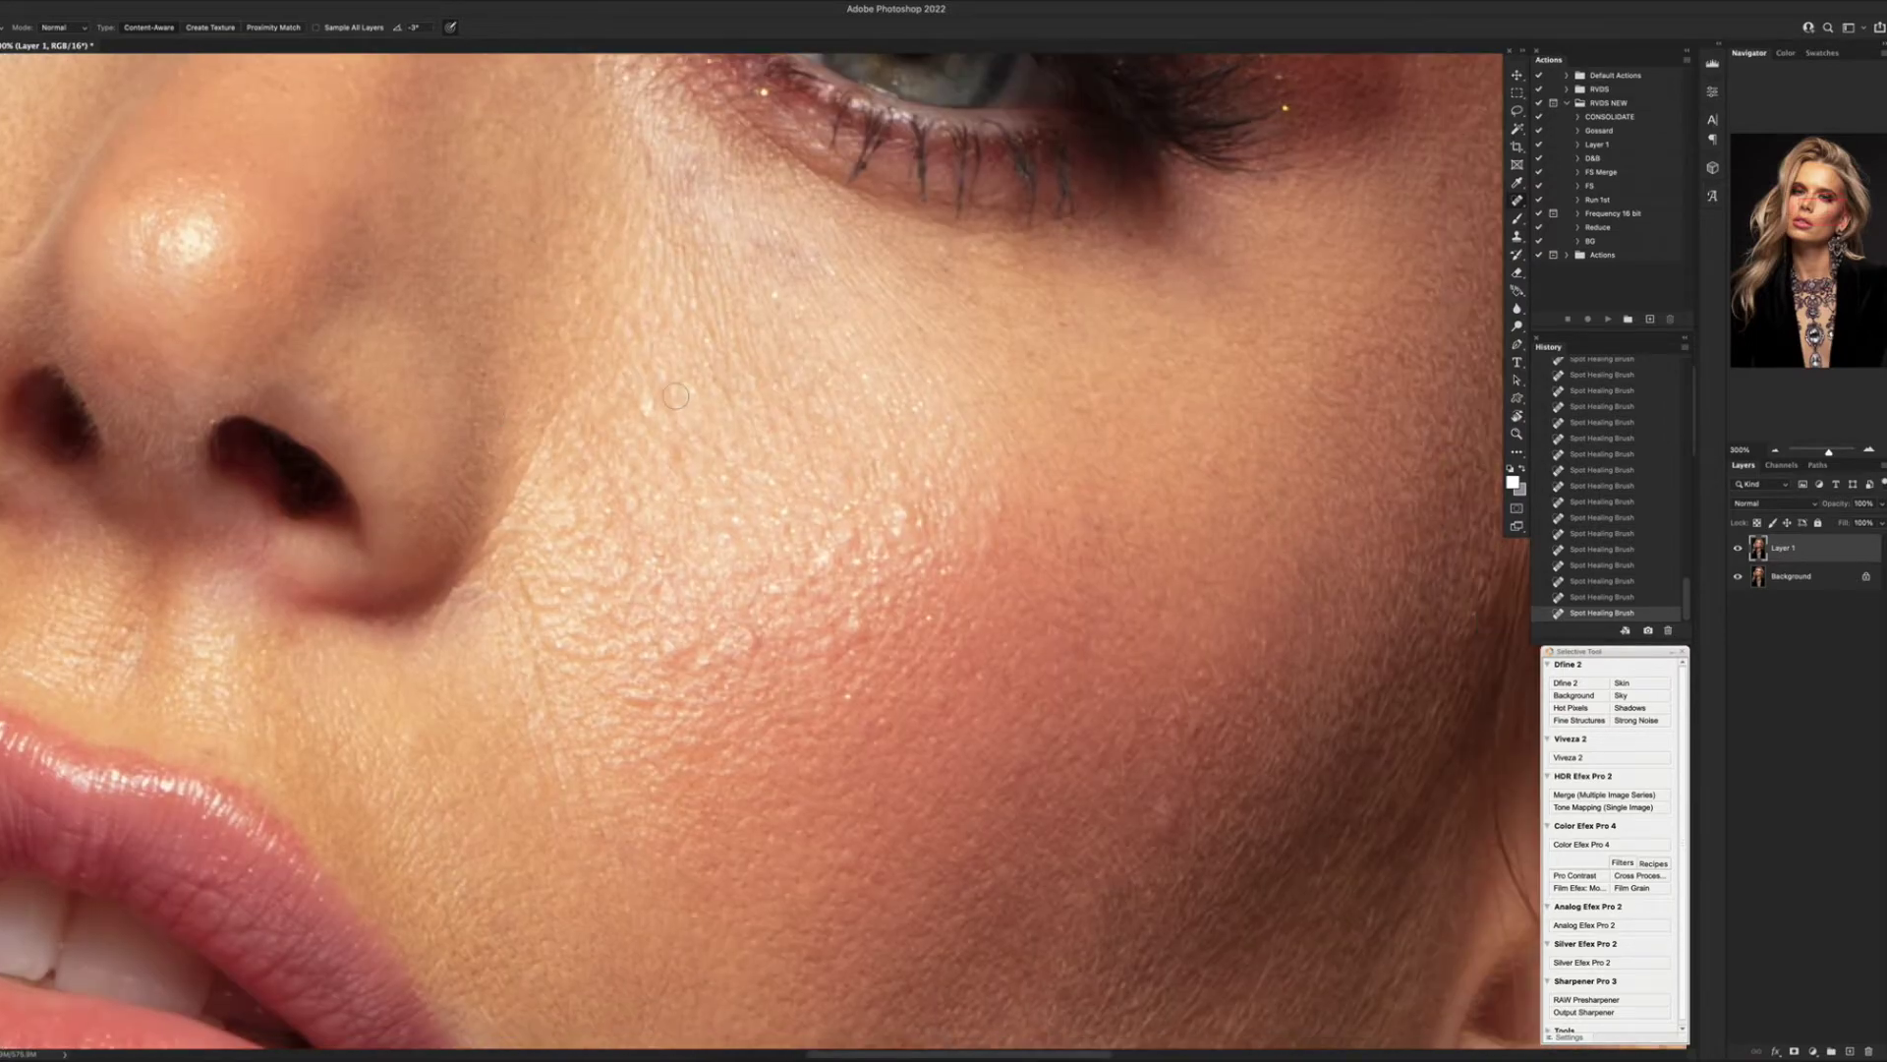
left_click(648, 408)
left_click(681, 169)
scroll(1201, 476, "down", 3)
scroll(1200, 476, "right", 4)
left_click(1010, 594)
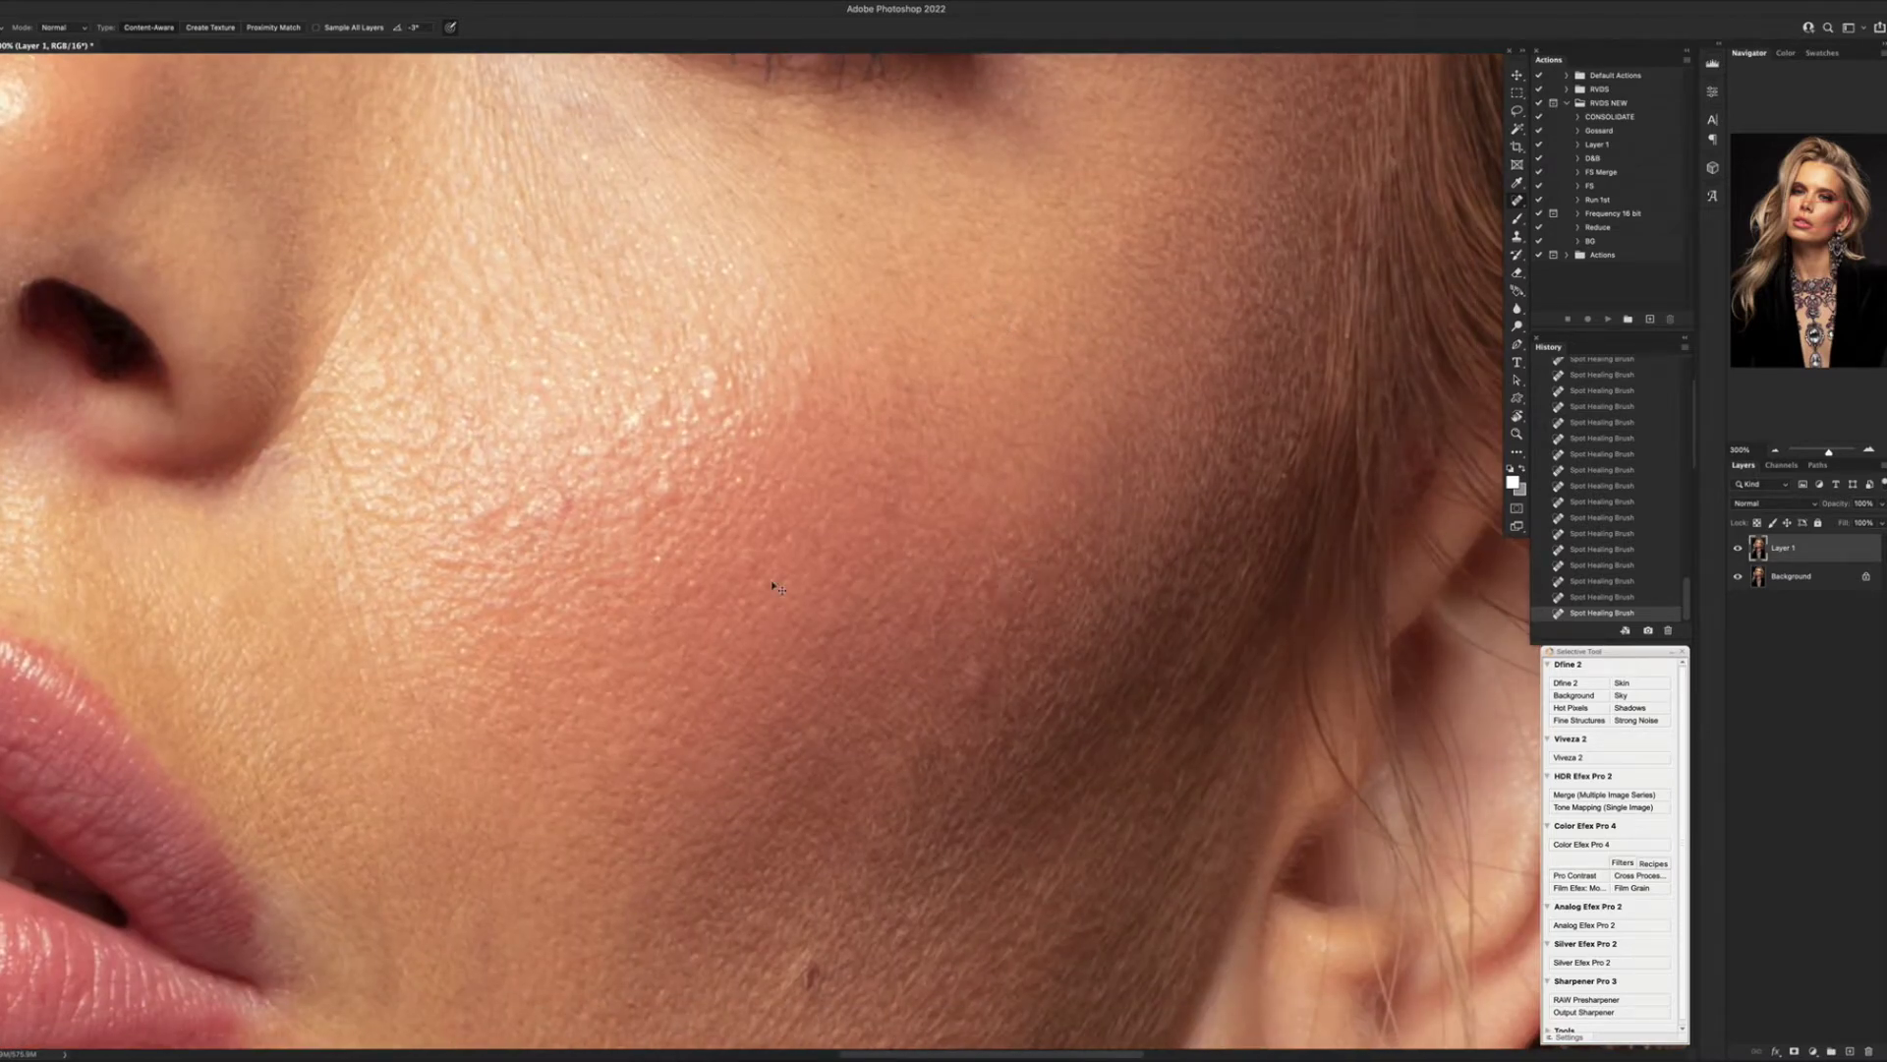
Brush away the crease lines across the front of the neck with the Spot Healing Brush.
key("super+0")
key("super+minus")
key("super+plus")
key("super+equal")
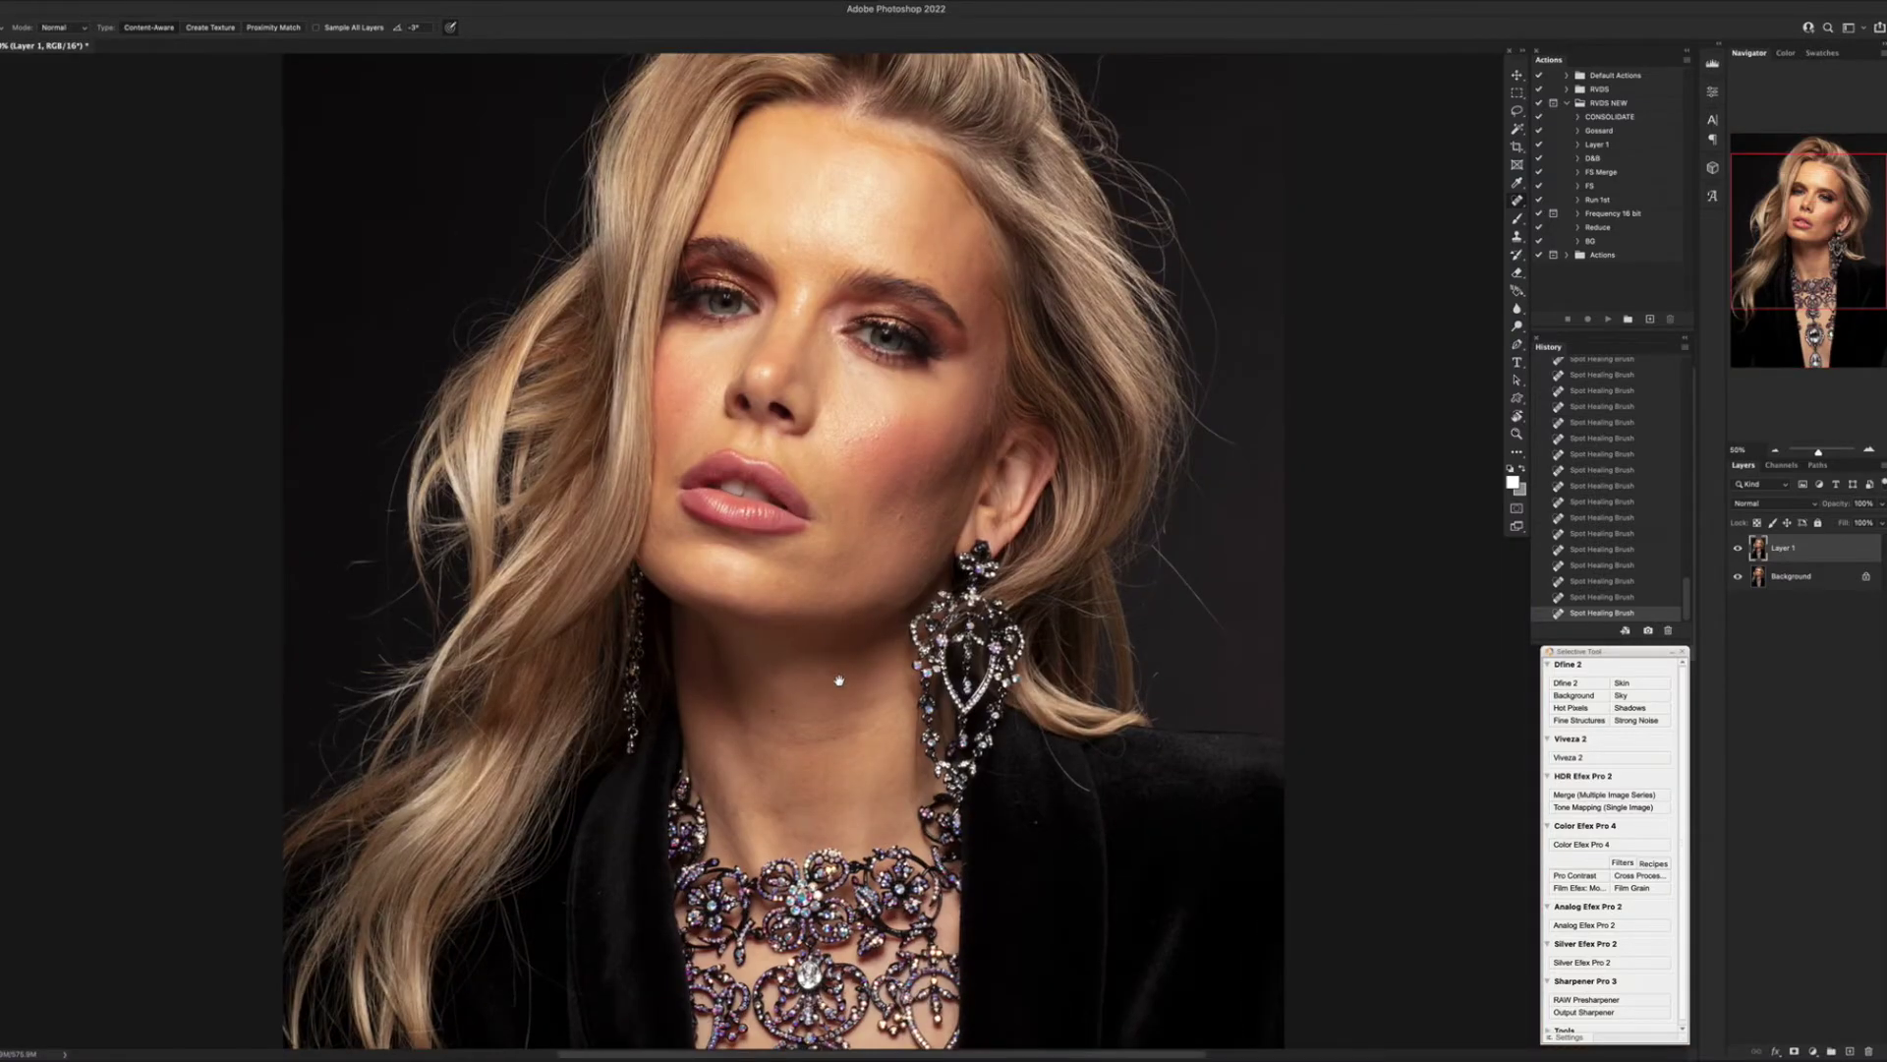
left_click_drag(838, 674, 824, 760)
key("super+equal")
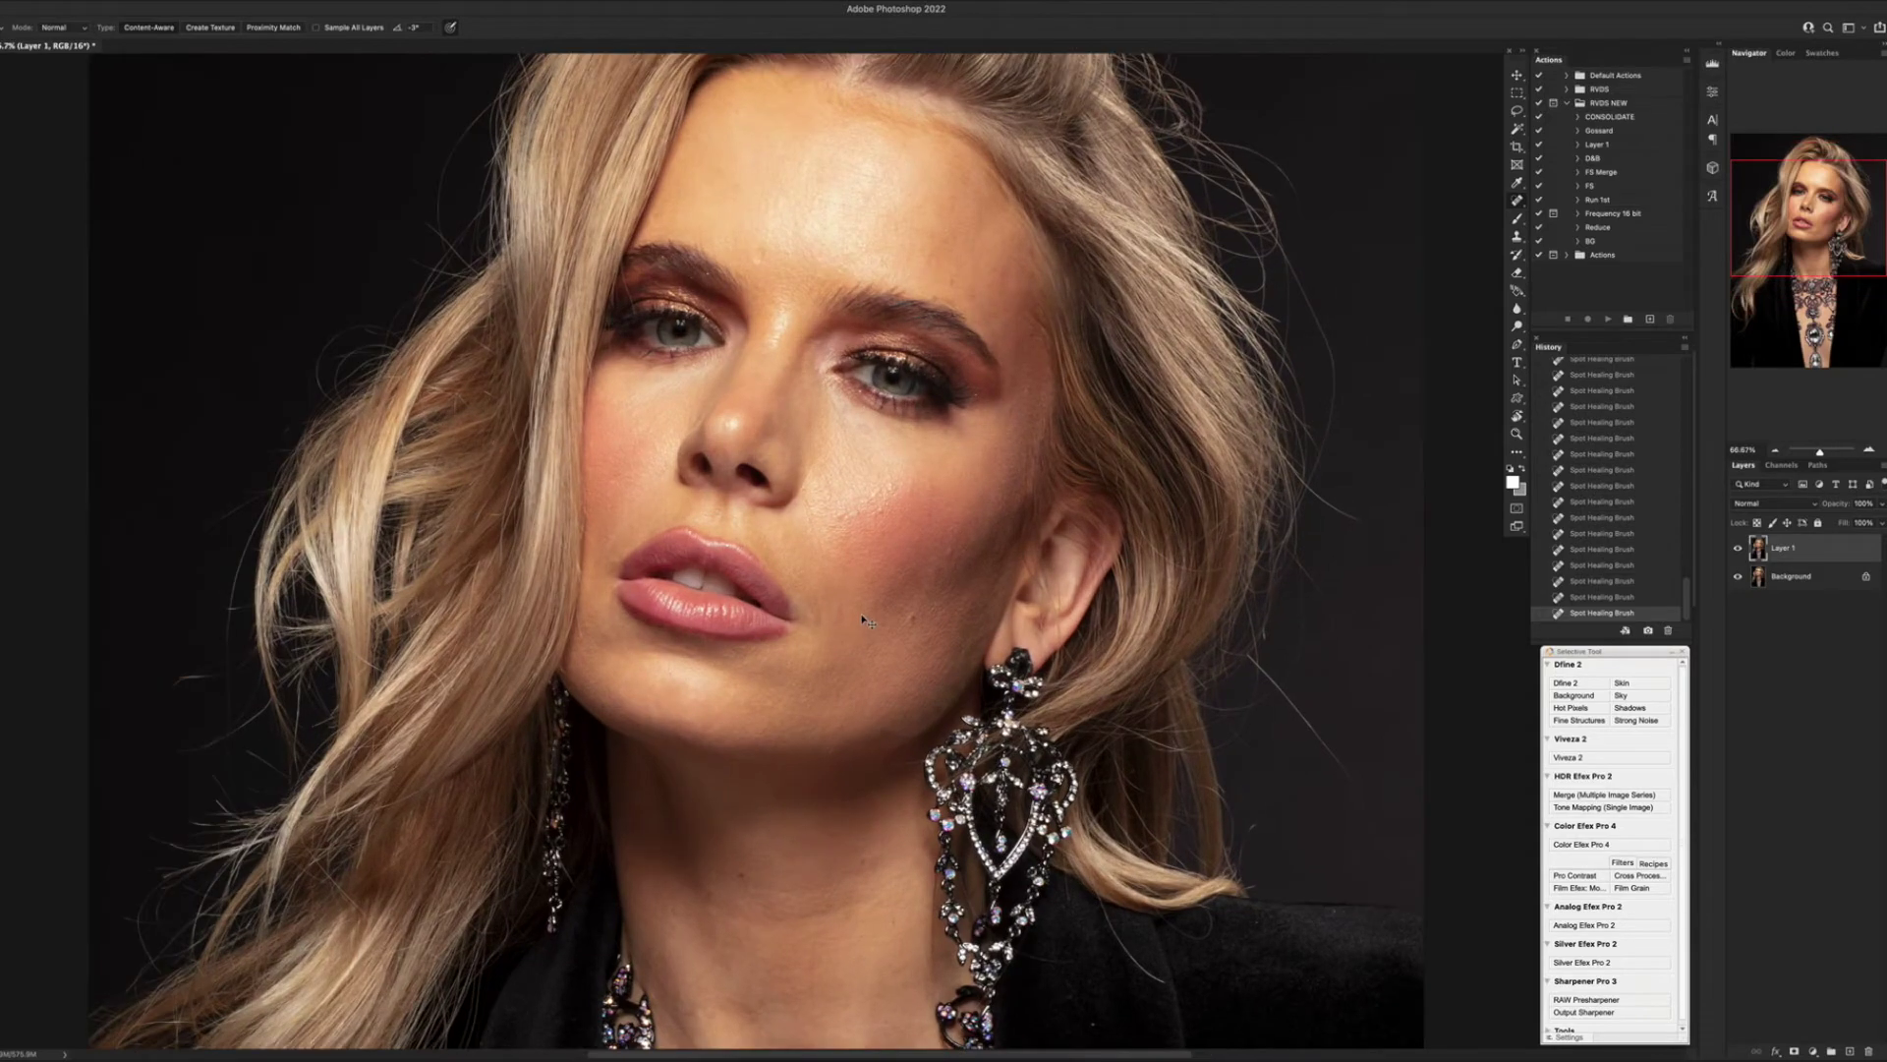
left_click_drag(835, 524, 573, 148)
key("super+equal")
left_click_drag(500, 560, 993, 652)
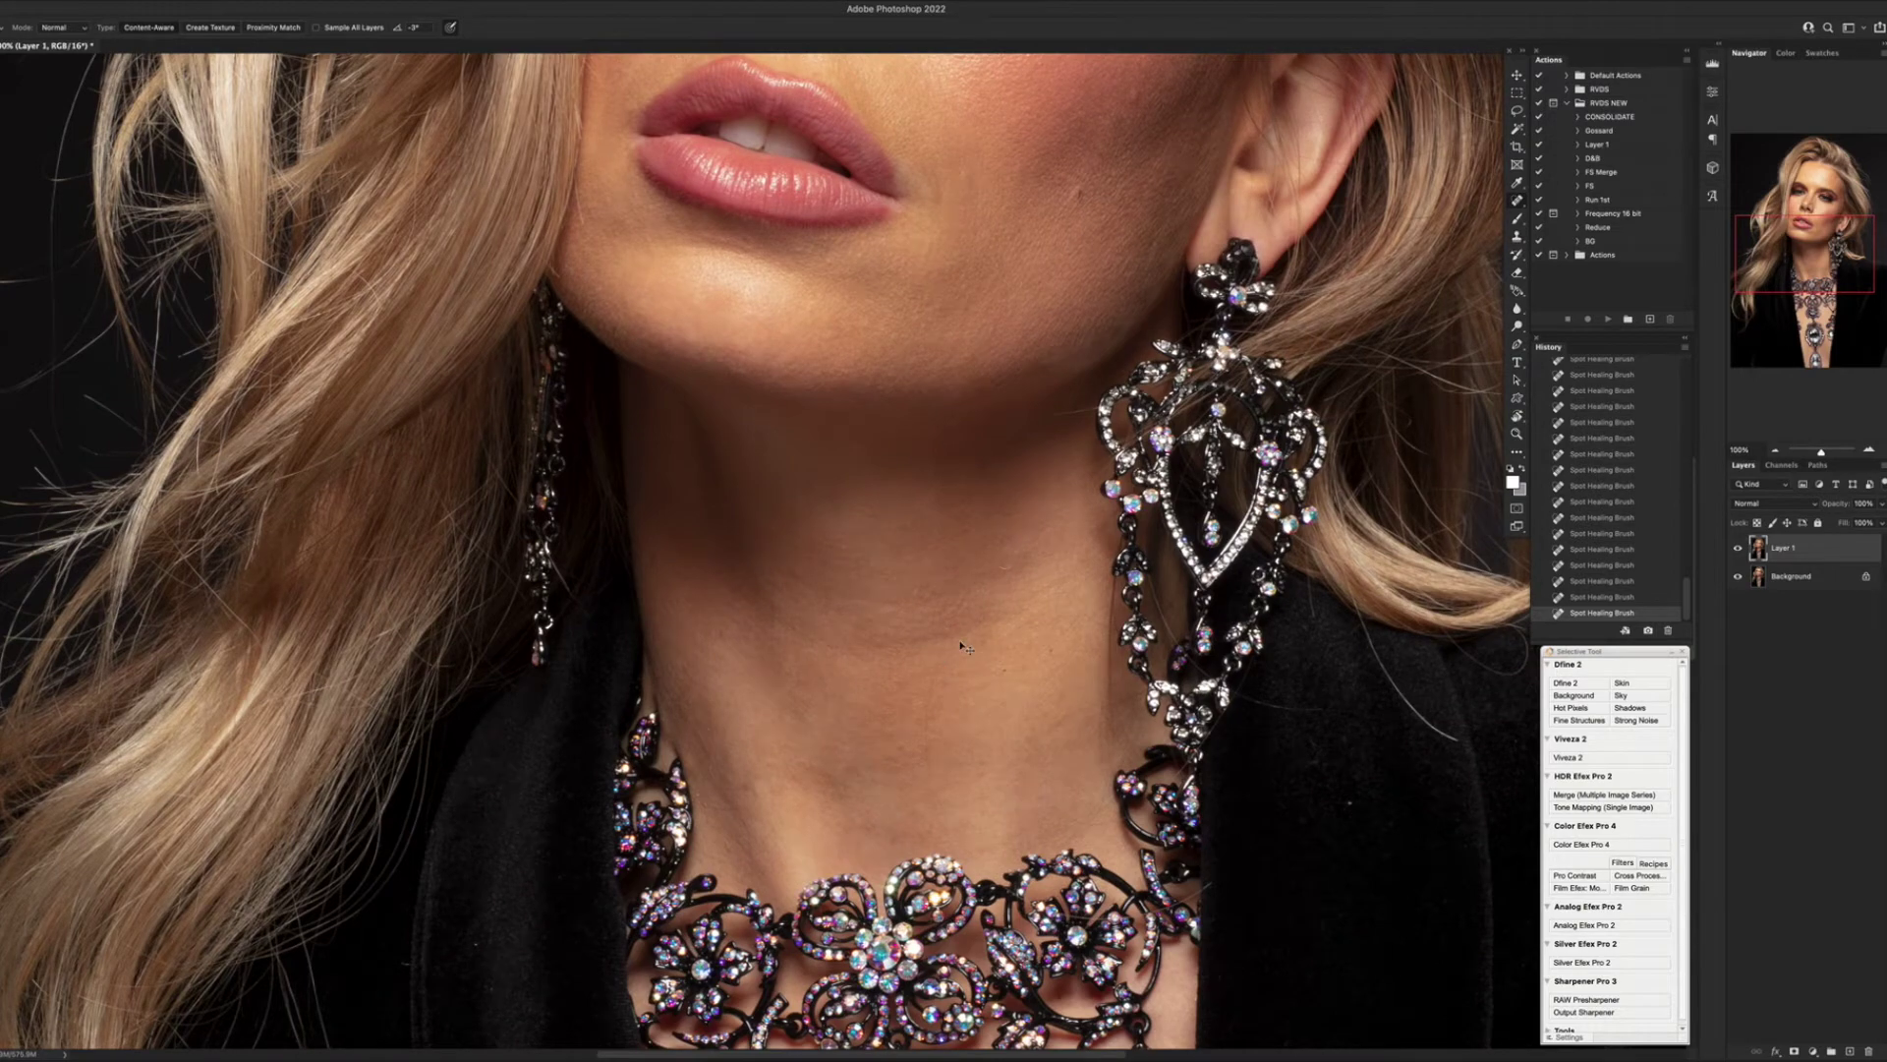
key("super+equal")
left_click_drag(1152, 617, 1068, 813)
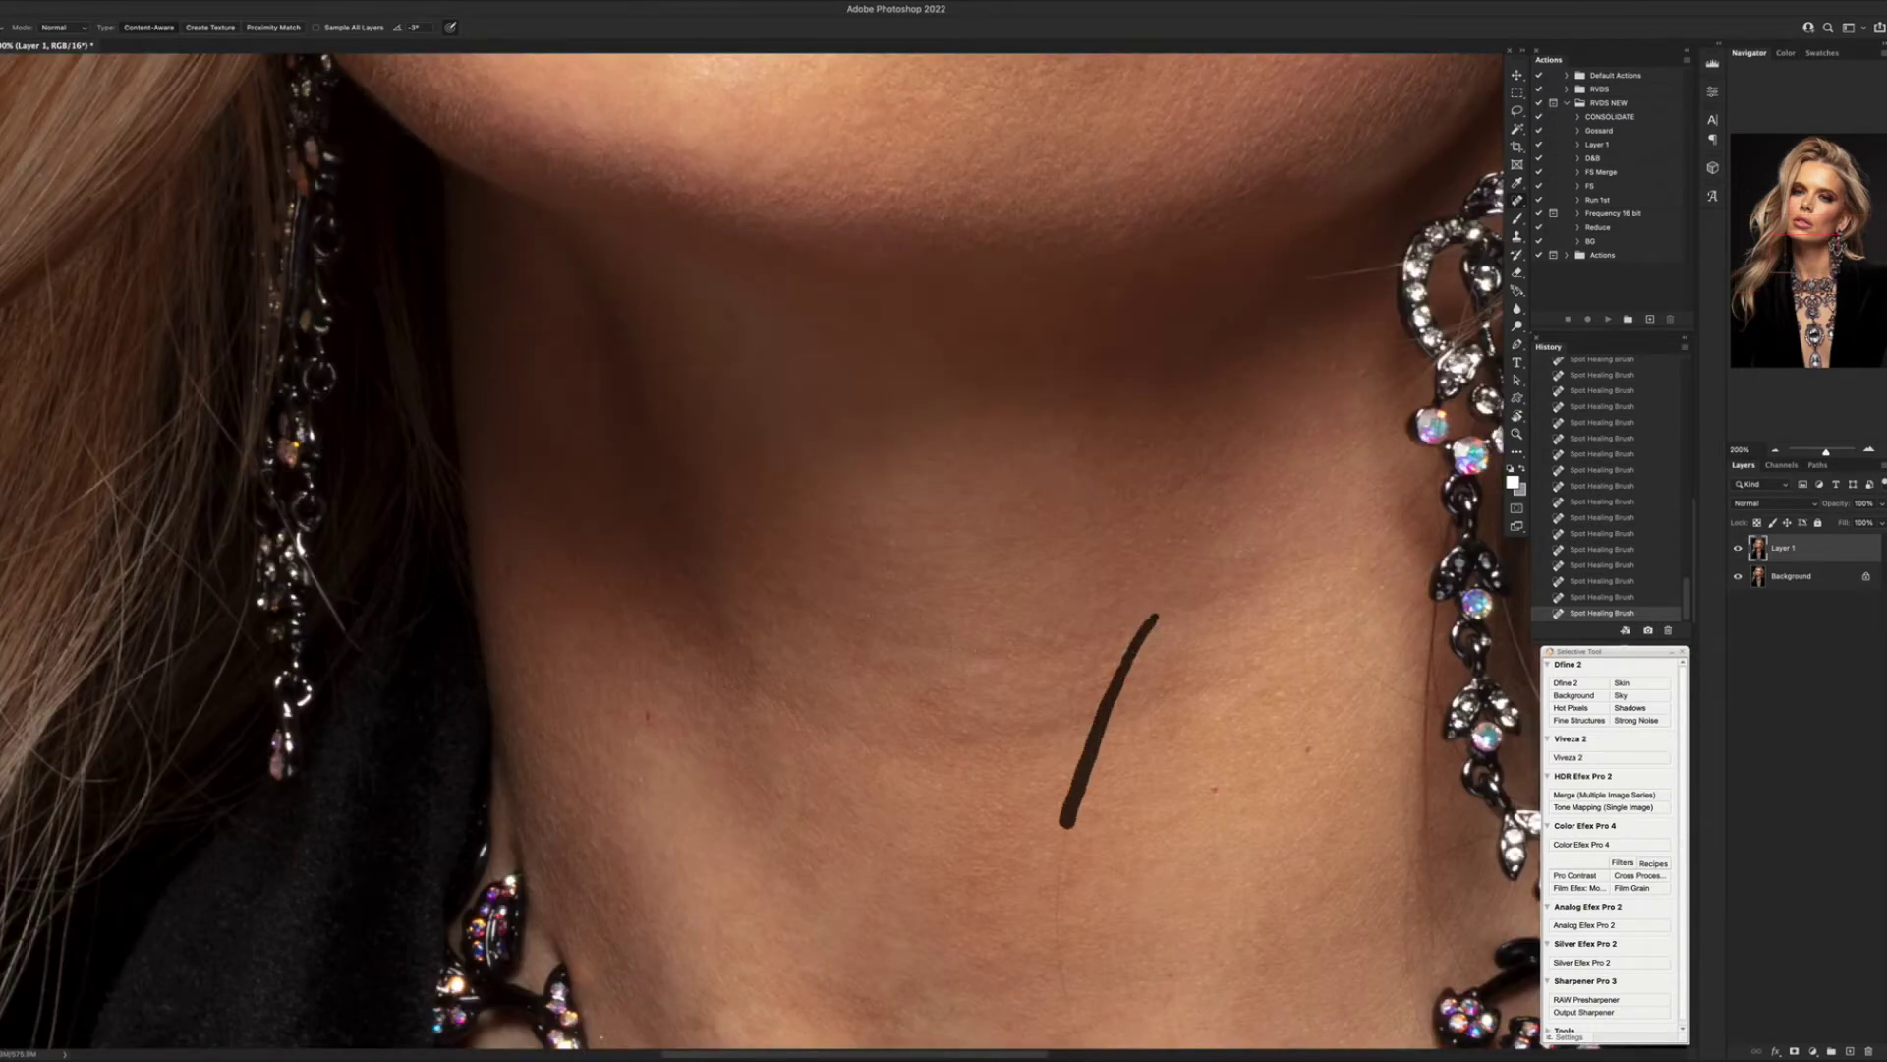
left_click_drag(1049, 636, 941, 284)
mouse_move(954, 514)
left_mouse_down()
mouse_move(982, 736)
mouse_move(981, 715)
mouse_move(1065, 835)
left_mouse_up()
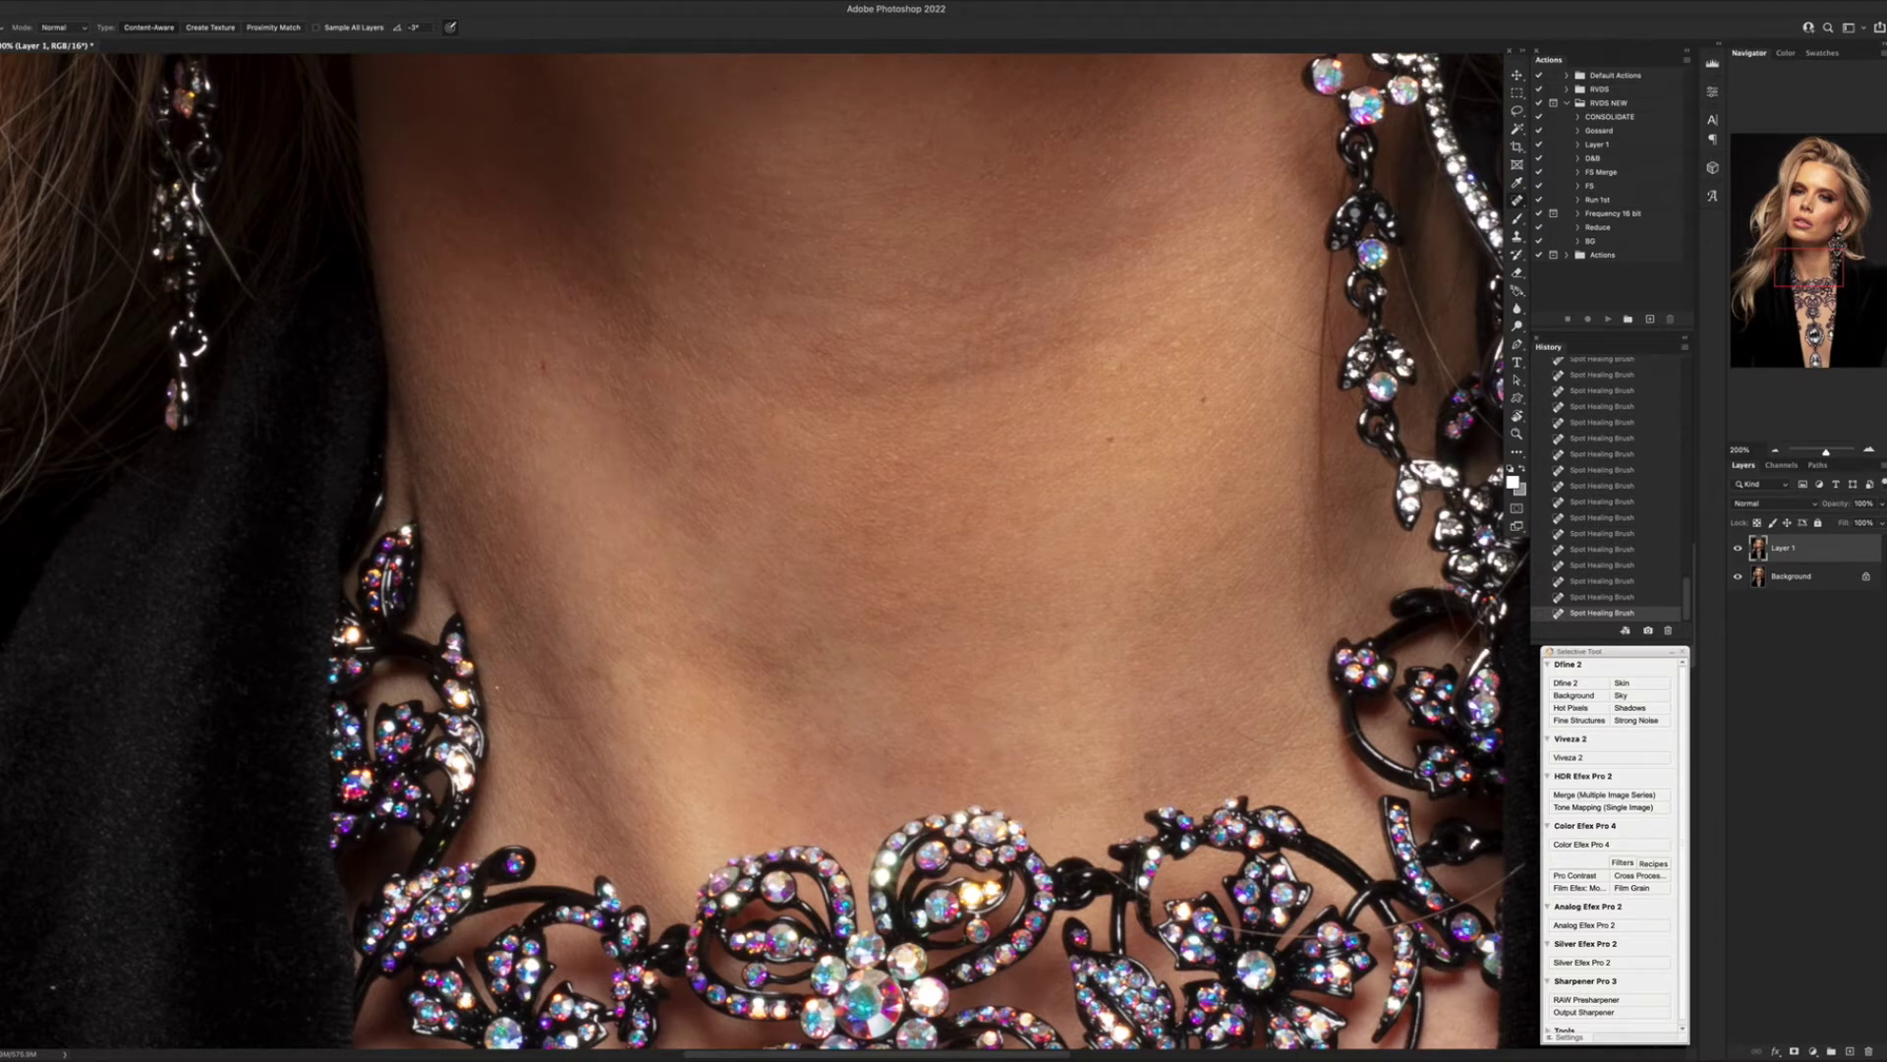
Heal the small moles and marks on the neck above the necklace.
left_click(1109, 443)
left_click(1206, 399)
left_click(539, 363)
left_click(398, 203)
mouse_move(614, 692)
left_mouse_down()
mouse_move(509, 720)
mouse_move(567, 717)
left_mouse_up()
Run the FS frequency separation action on the healed layer.
key("super+minus")
key("super+minus")
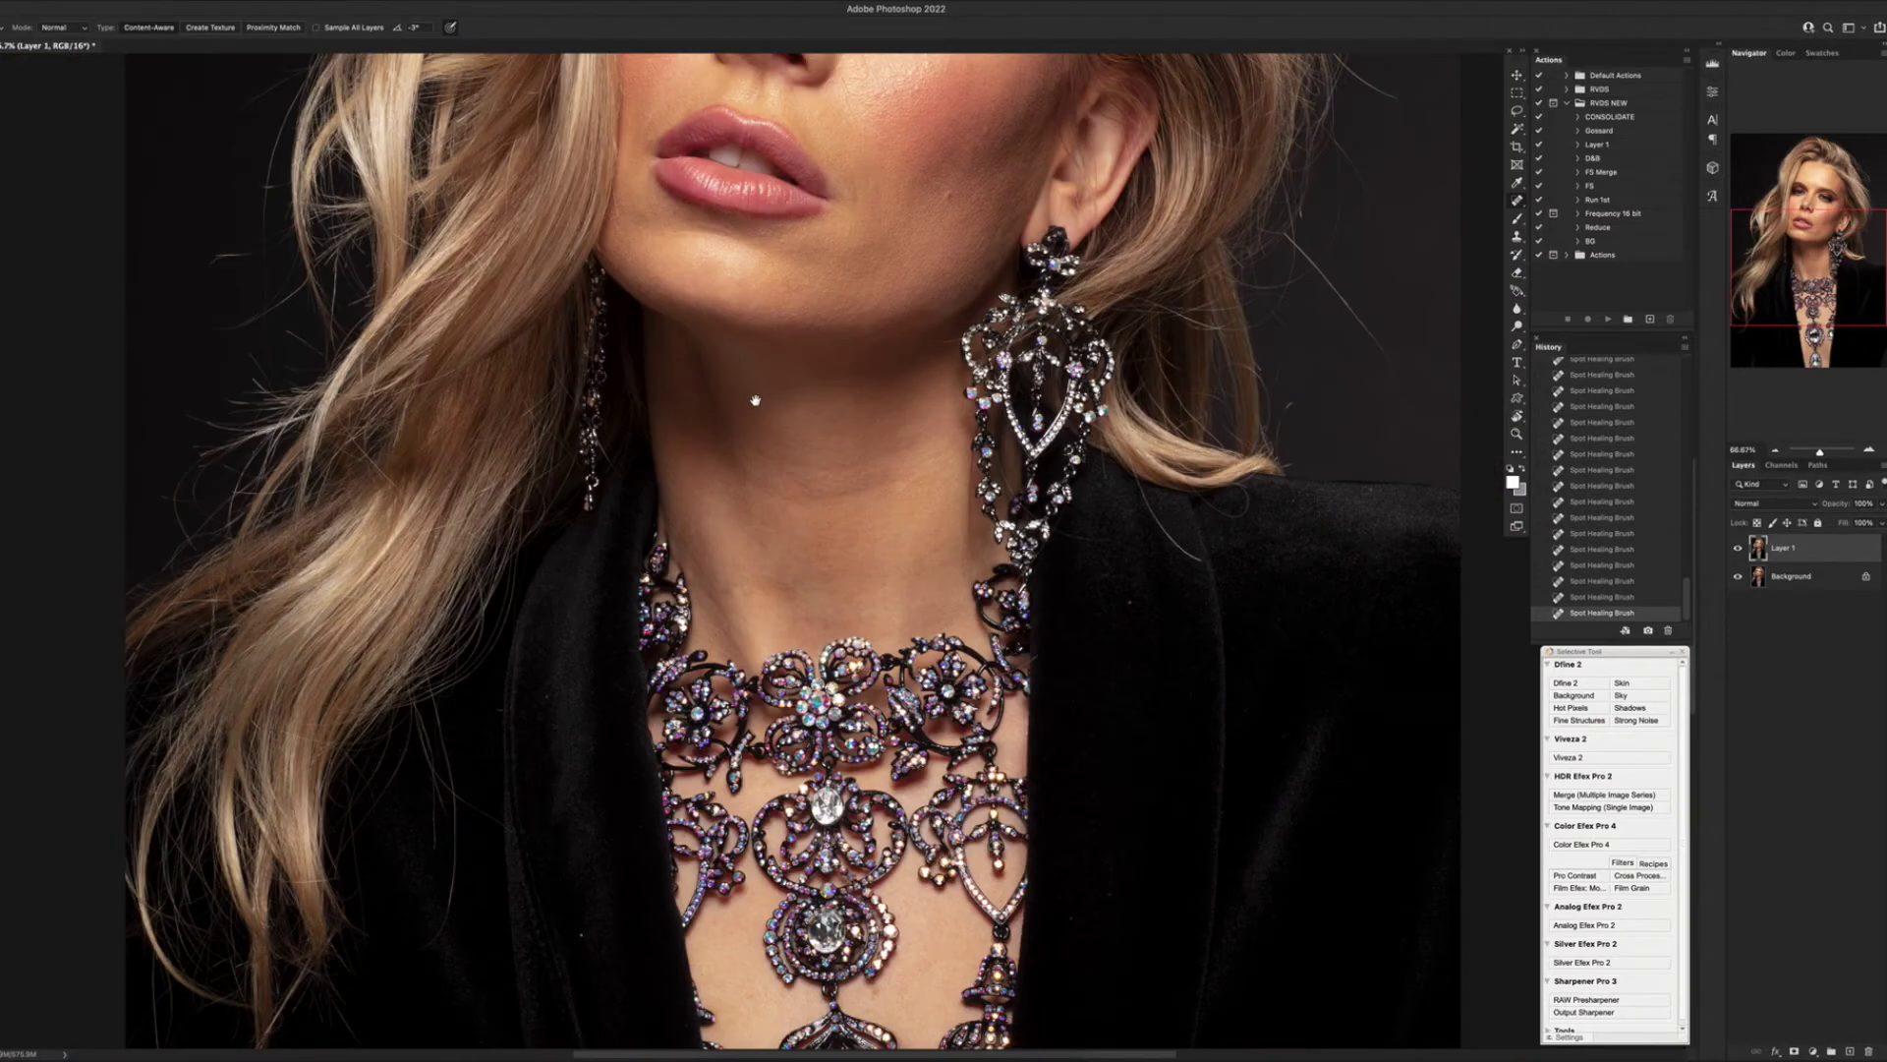
left_click_drag(754, 400, 746, 903)
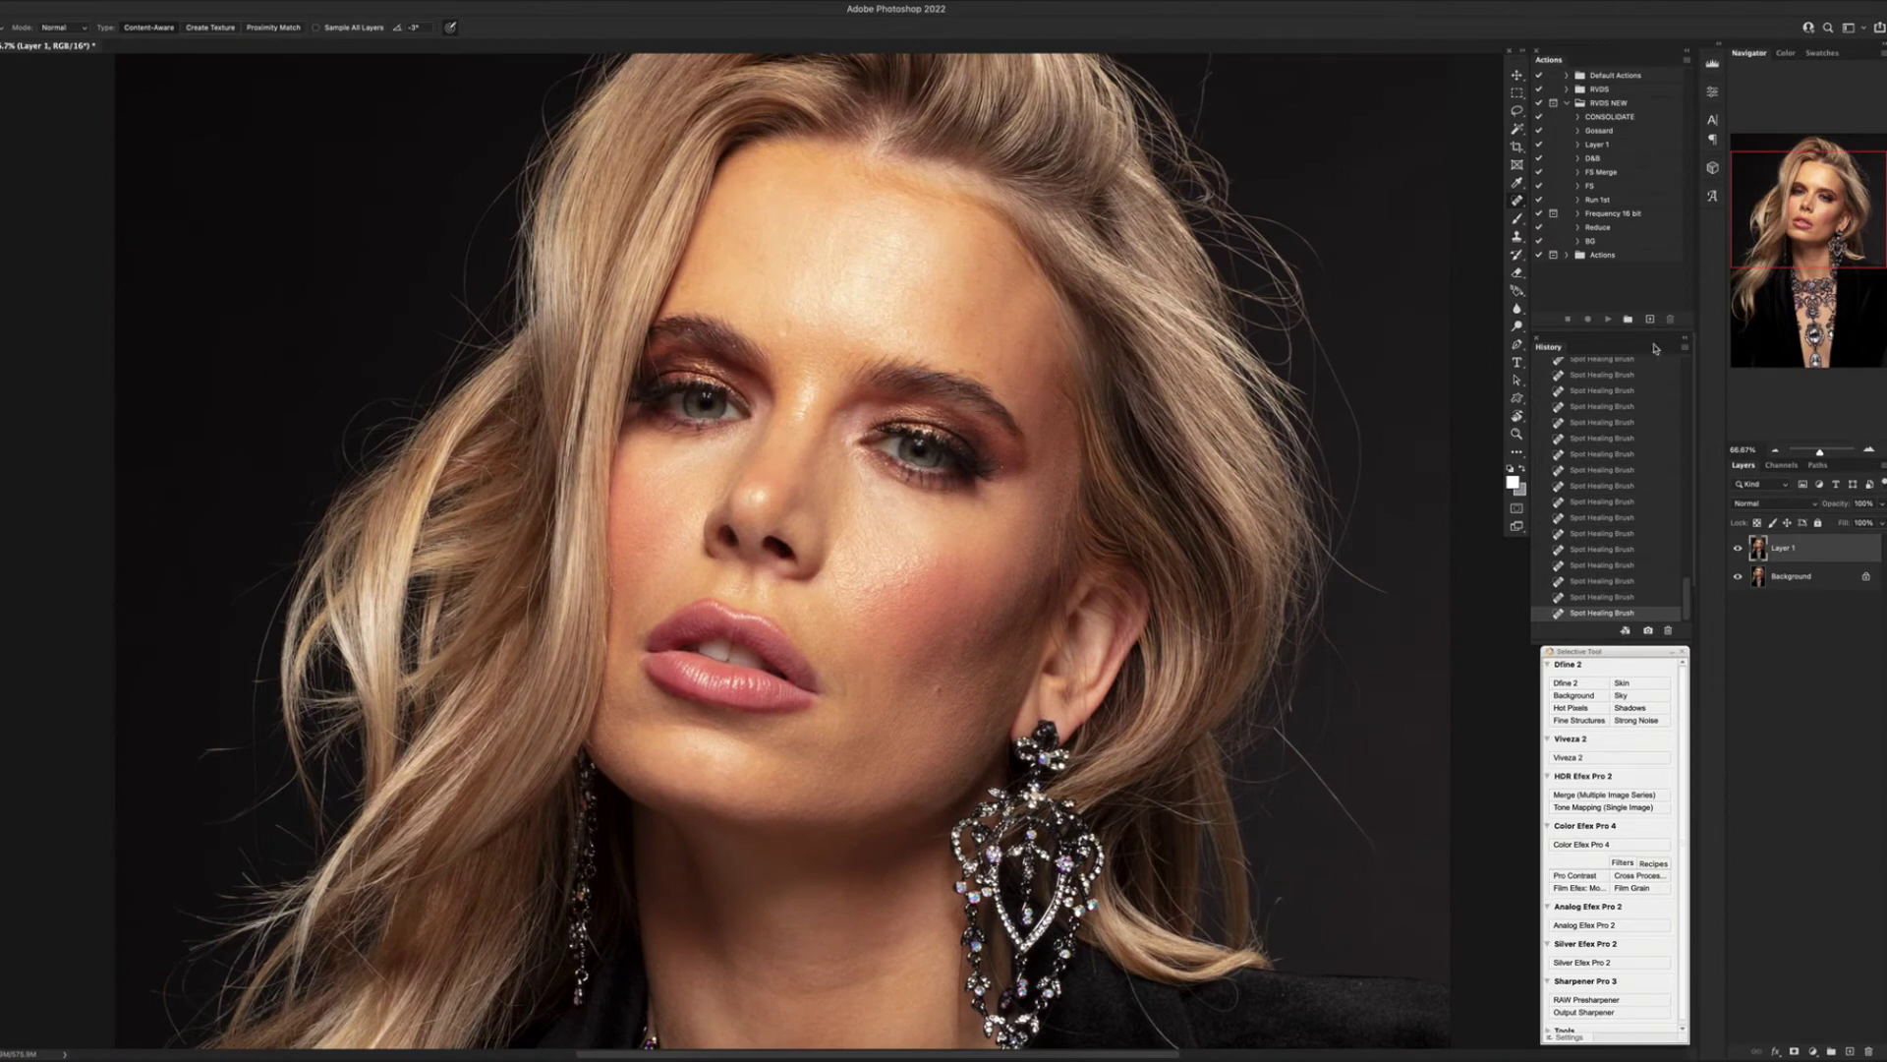
left_click(1595, 186)
Select the Low layer in the FS group and hide the High layer.
left_click(1750, 544)
left_click(1784, 594)
left_click(1738, 566)
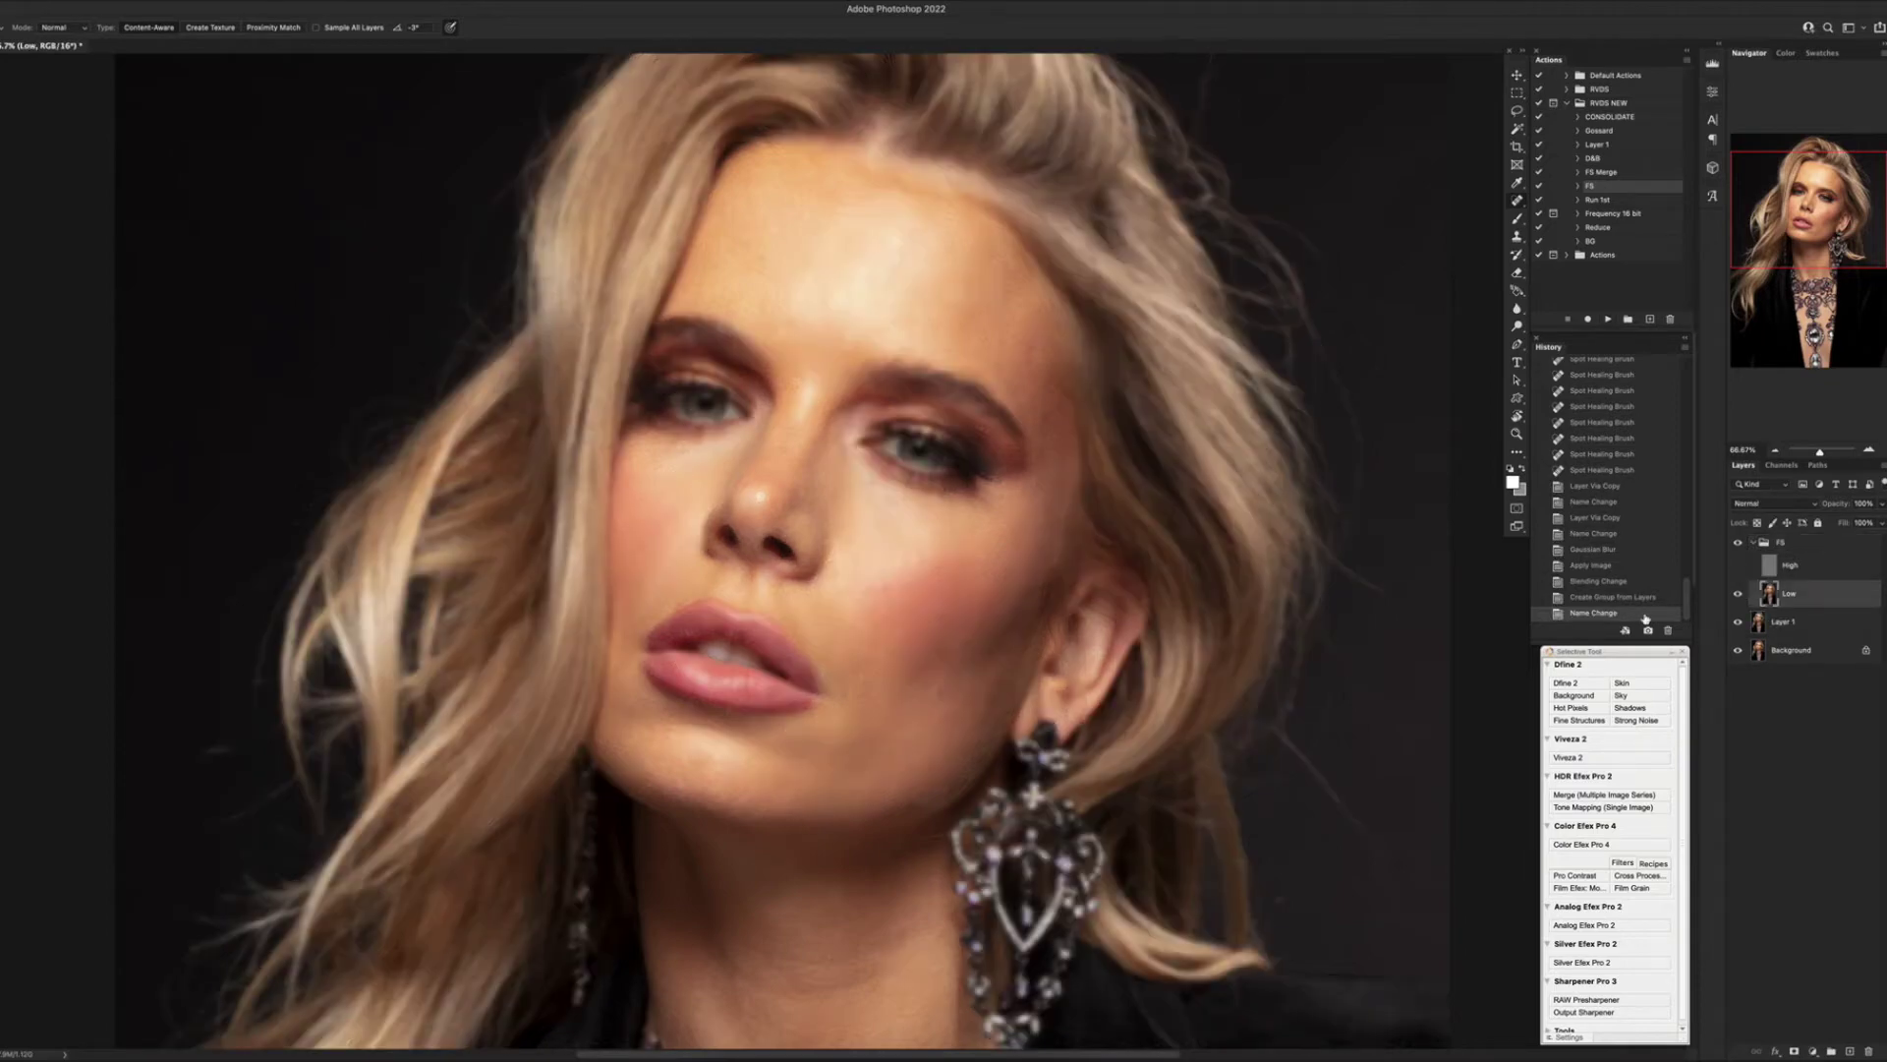
scroll(1060, 643, "up", 5)
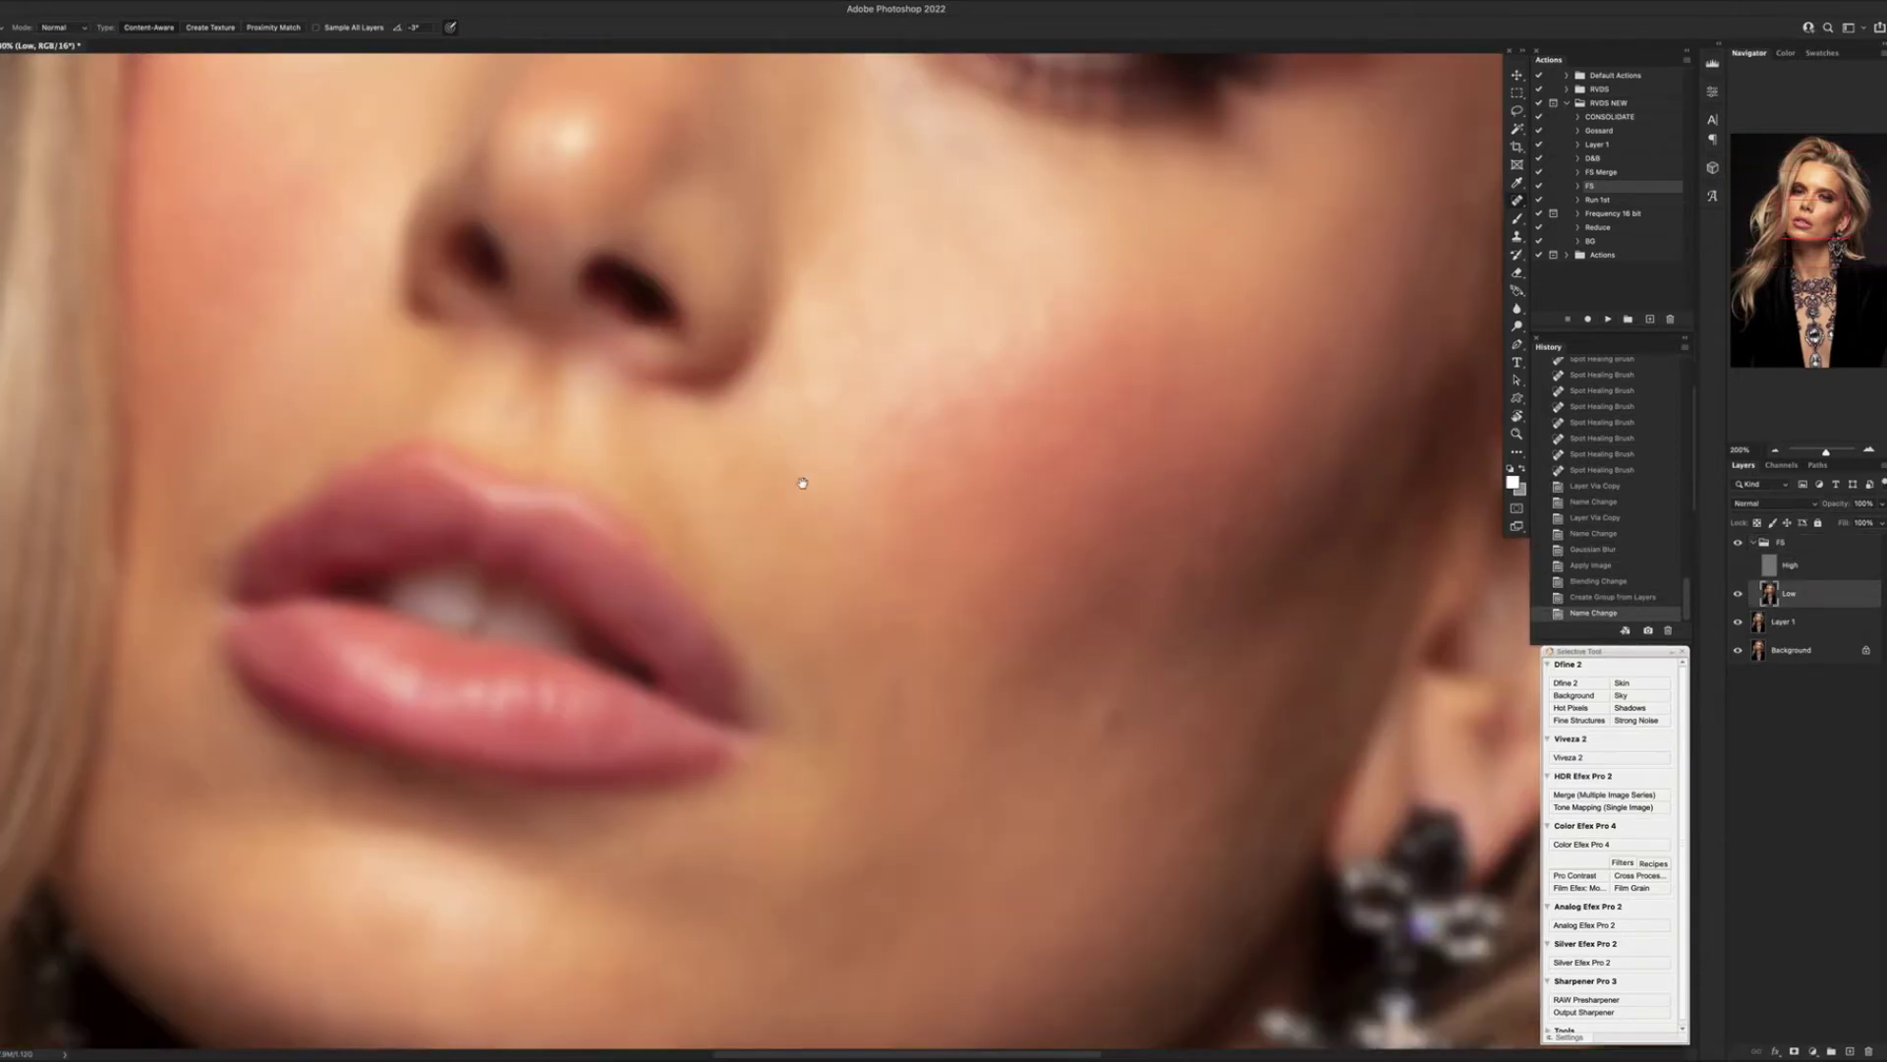
Smooth two blotchy areas beside the corner of the mouth and on the chin with the Patch tool on the Low layer.
key("shift+j")
key("shift+j")
mouse_move(802, 654)
left_mouse_down()
mouse_move(828, 768)
mouse_move(826, 669)
left_mouse_up()
mouse_move(831, 707)
left_mouse_down()
mouse_move(960, 674)
mouse_move(911, 686)
left_mouse_up()
key("super+d")
left_click_drag(895, 772, 900, 708)
left_click_drag(905, 718, 953, 695)
key("super+d")
key("super+minus")
Apply the Portraiture filter with an Auto skin tone mask, output to a new layer with a transparency mask.
left_click(212, 2)
mouse_move(313, 367)
left_click(469, 384)
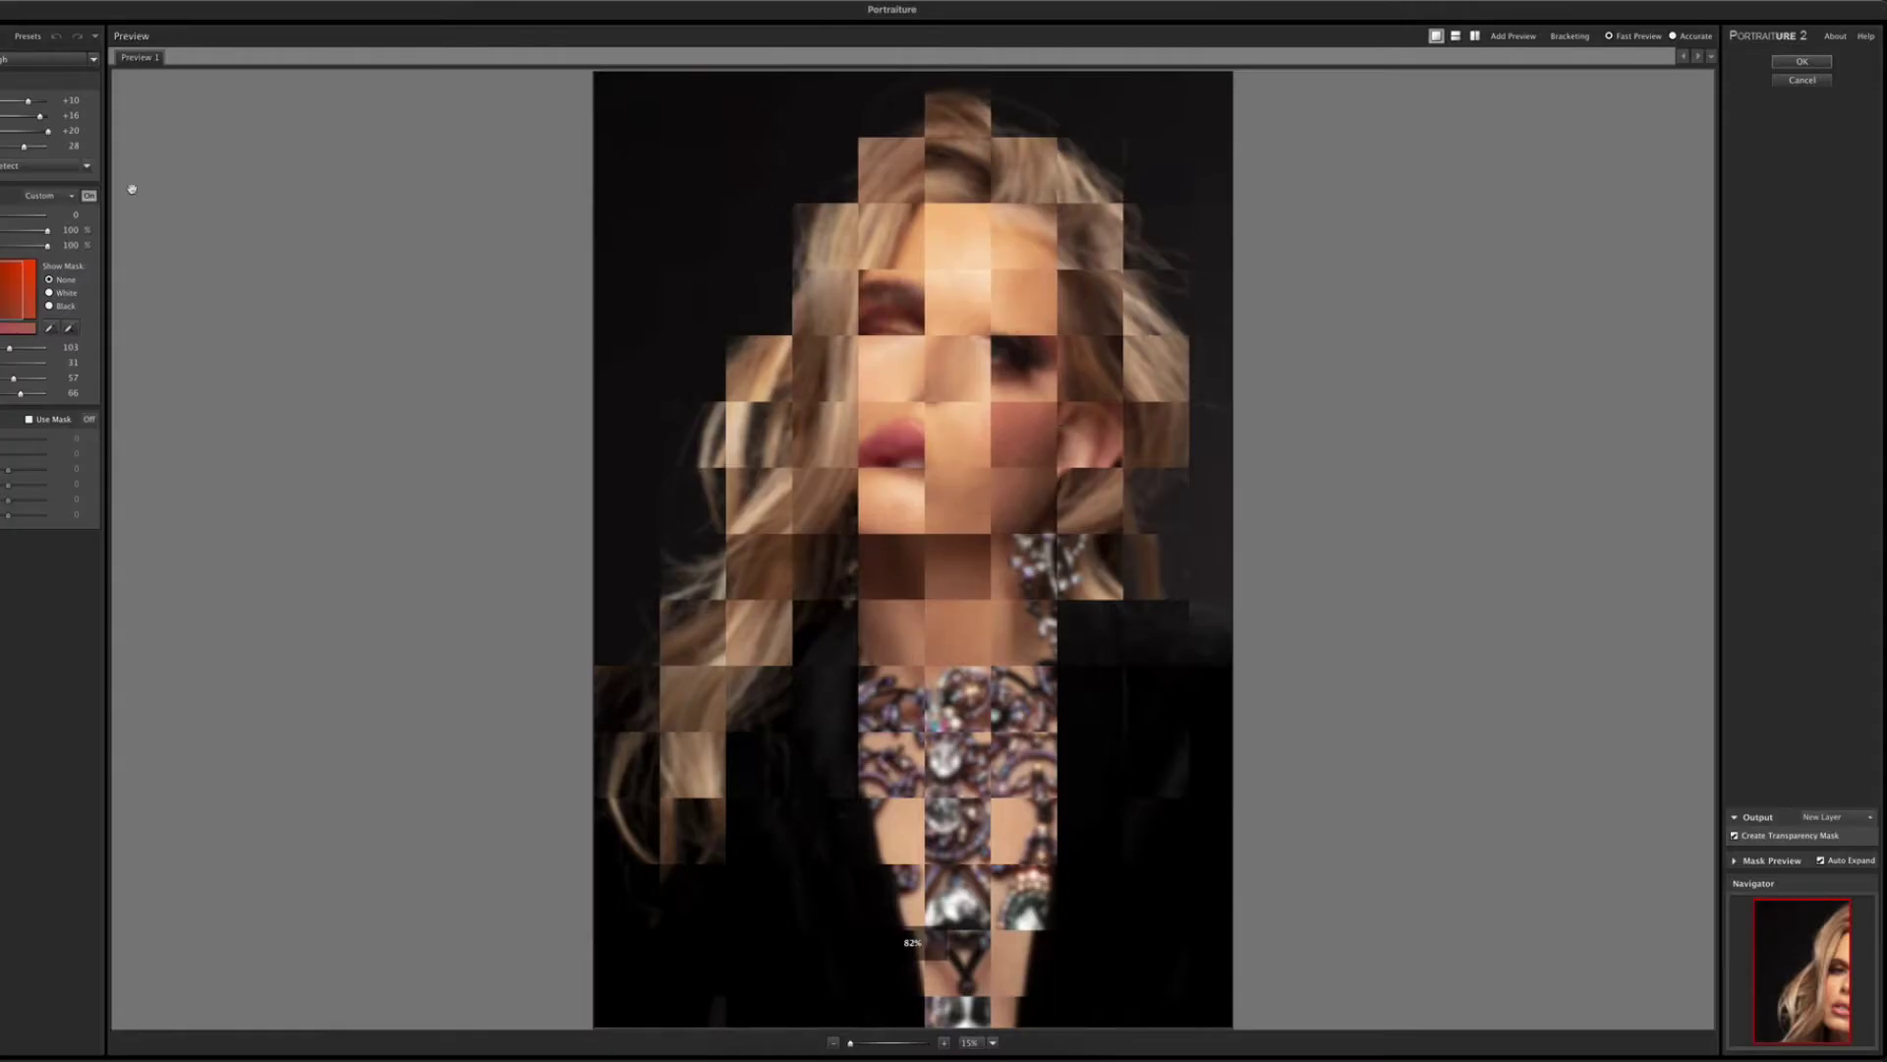
left_click(54, 196)
left_click(61, 231)
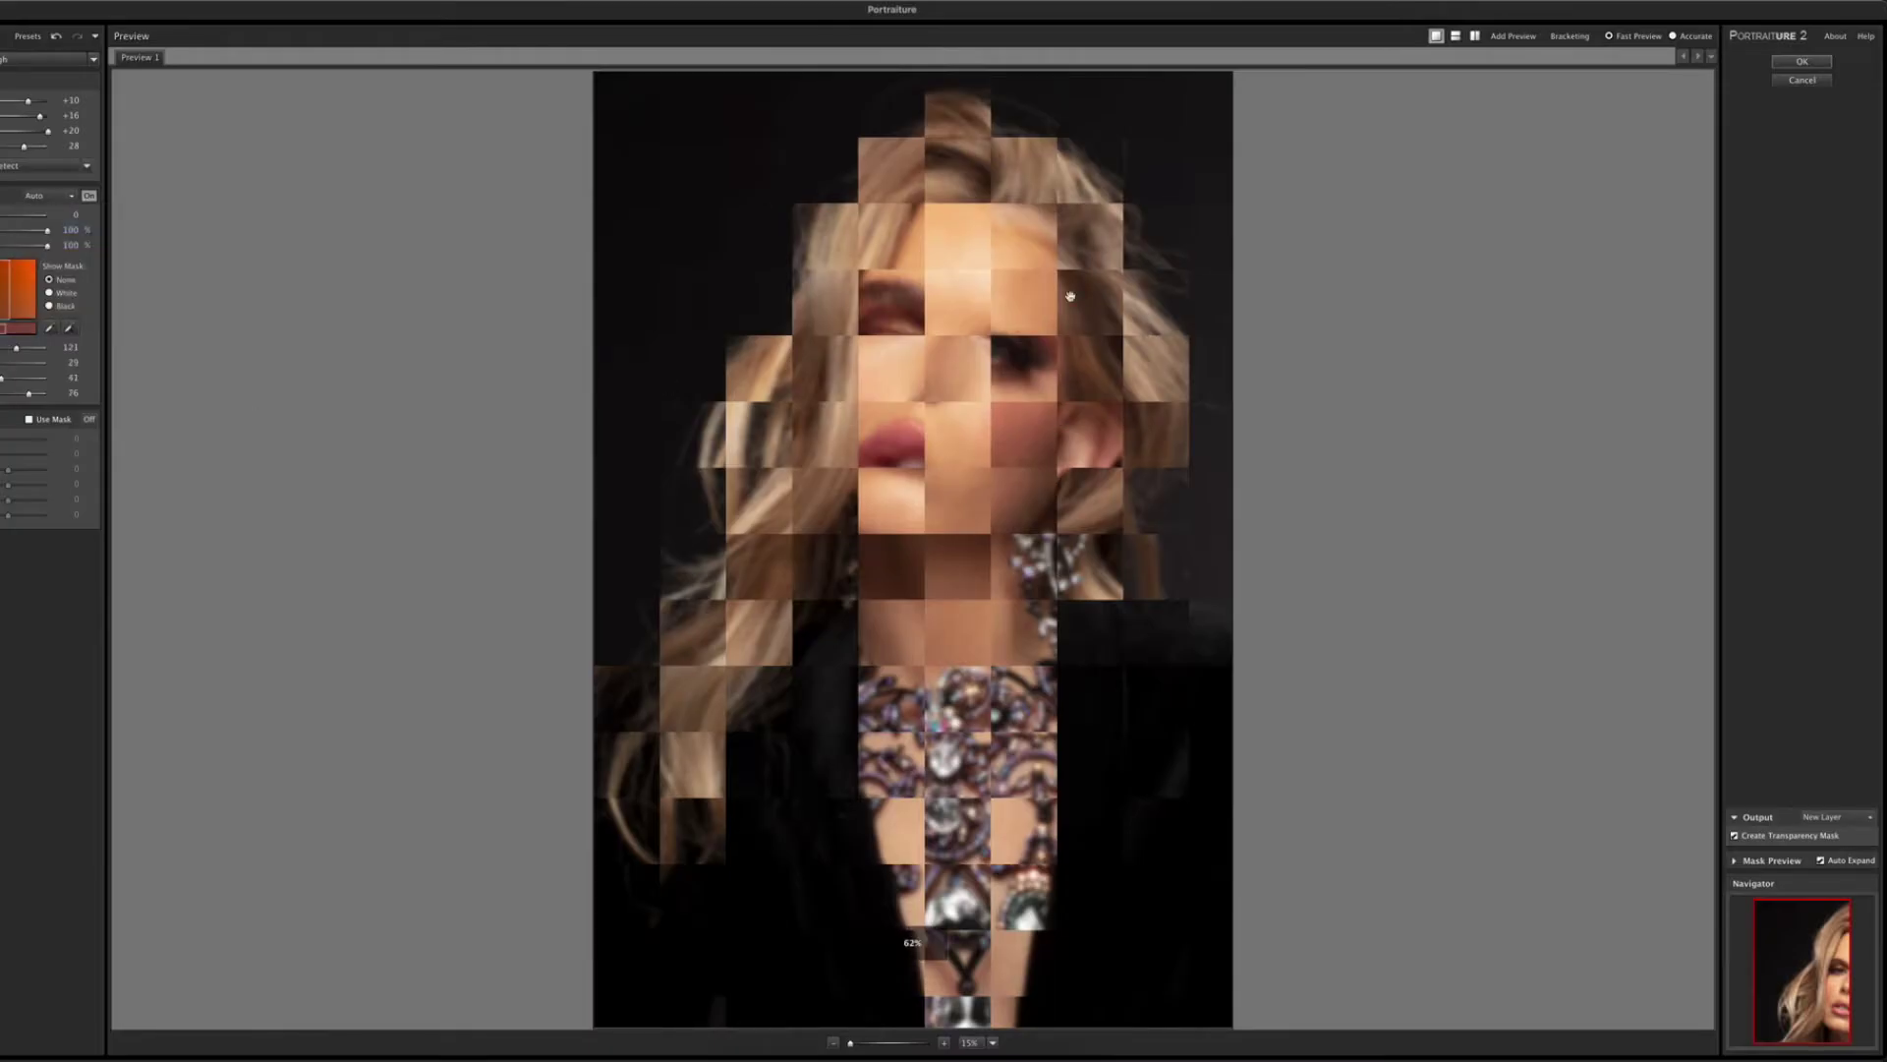
left_click(1826, 60)
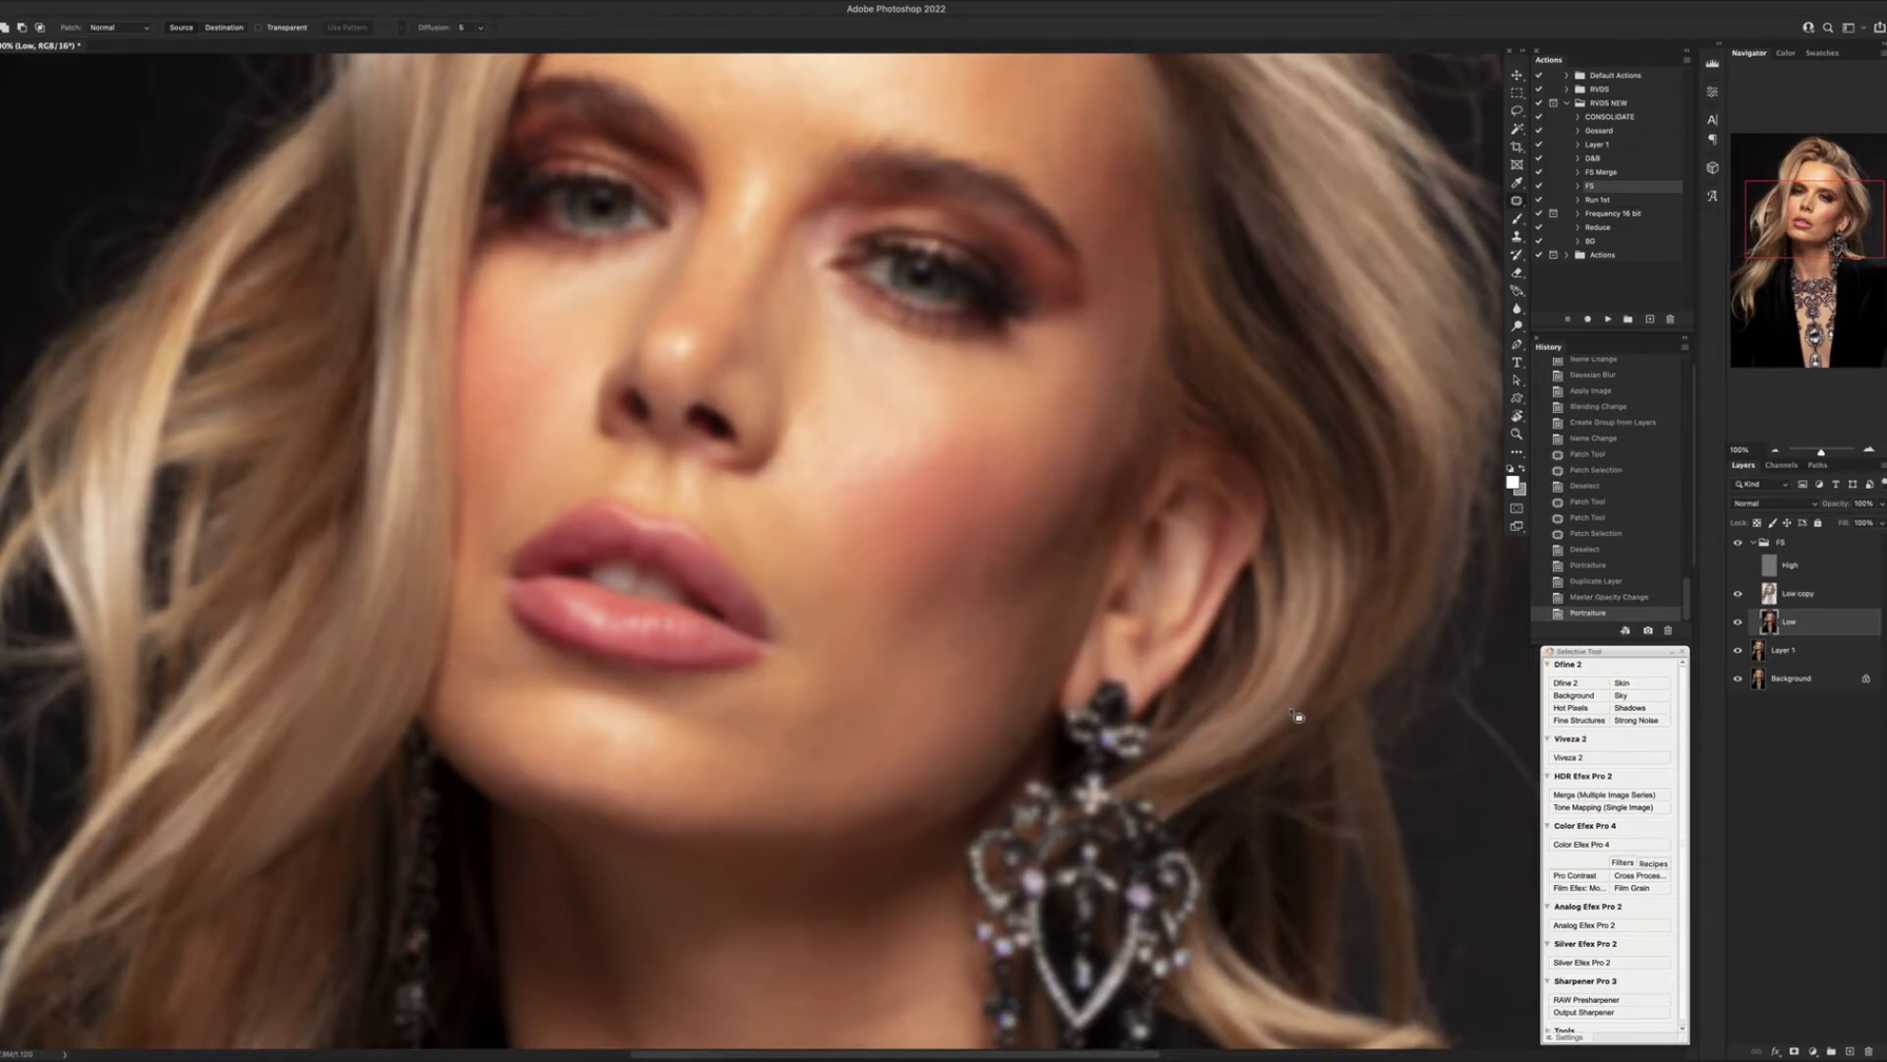
Hide the Low, Layer 1 and Background layers to isolate the Low copy layer, and select it.
key("super+0")
key("super+minus")
left_click(1738, 621)
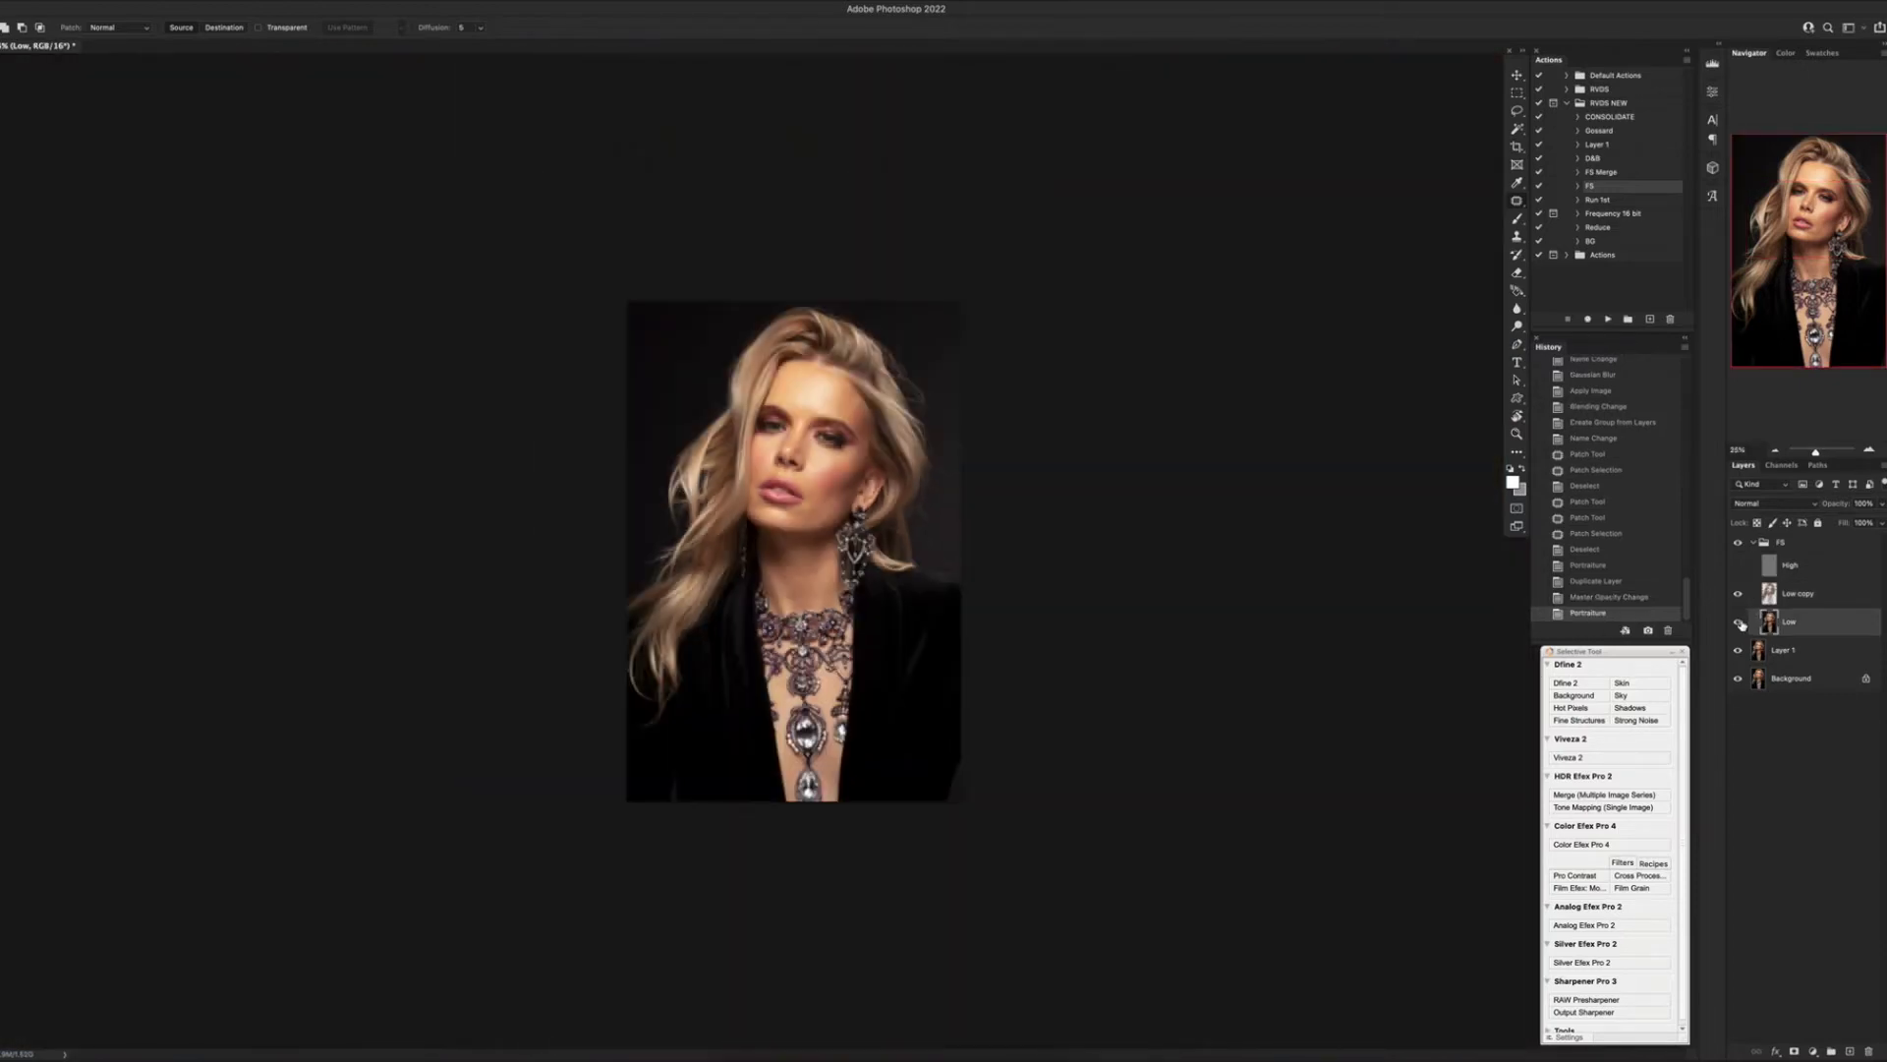
key("super+plus")
key("super+plus")
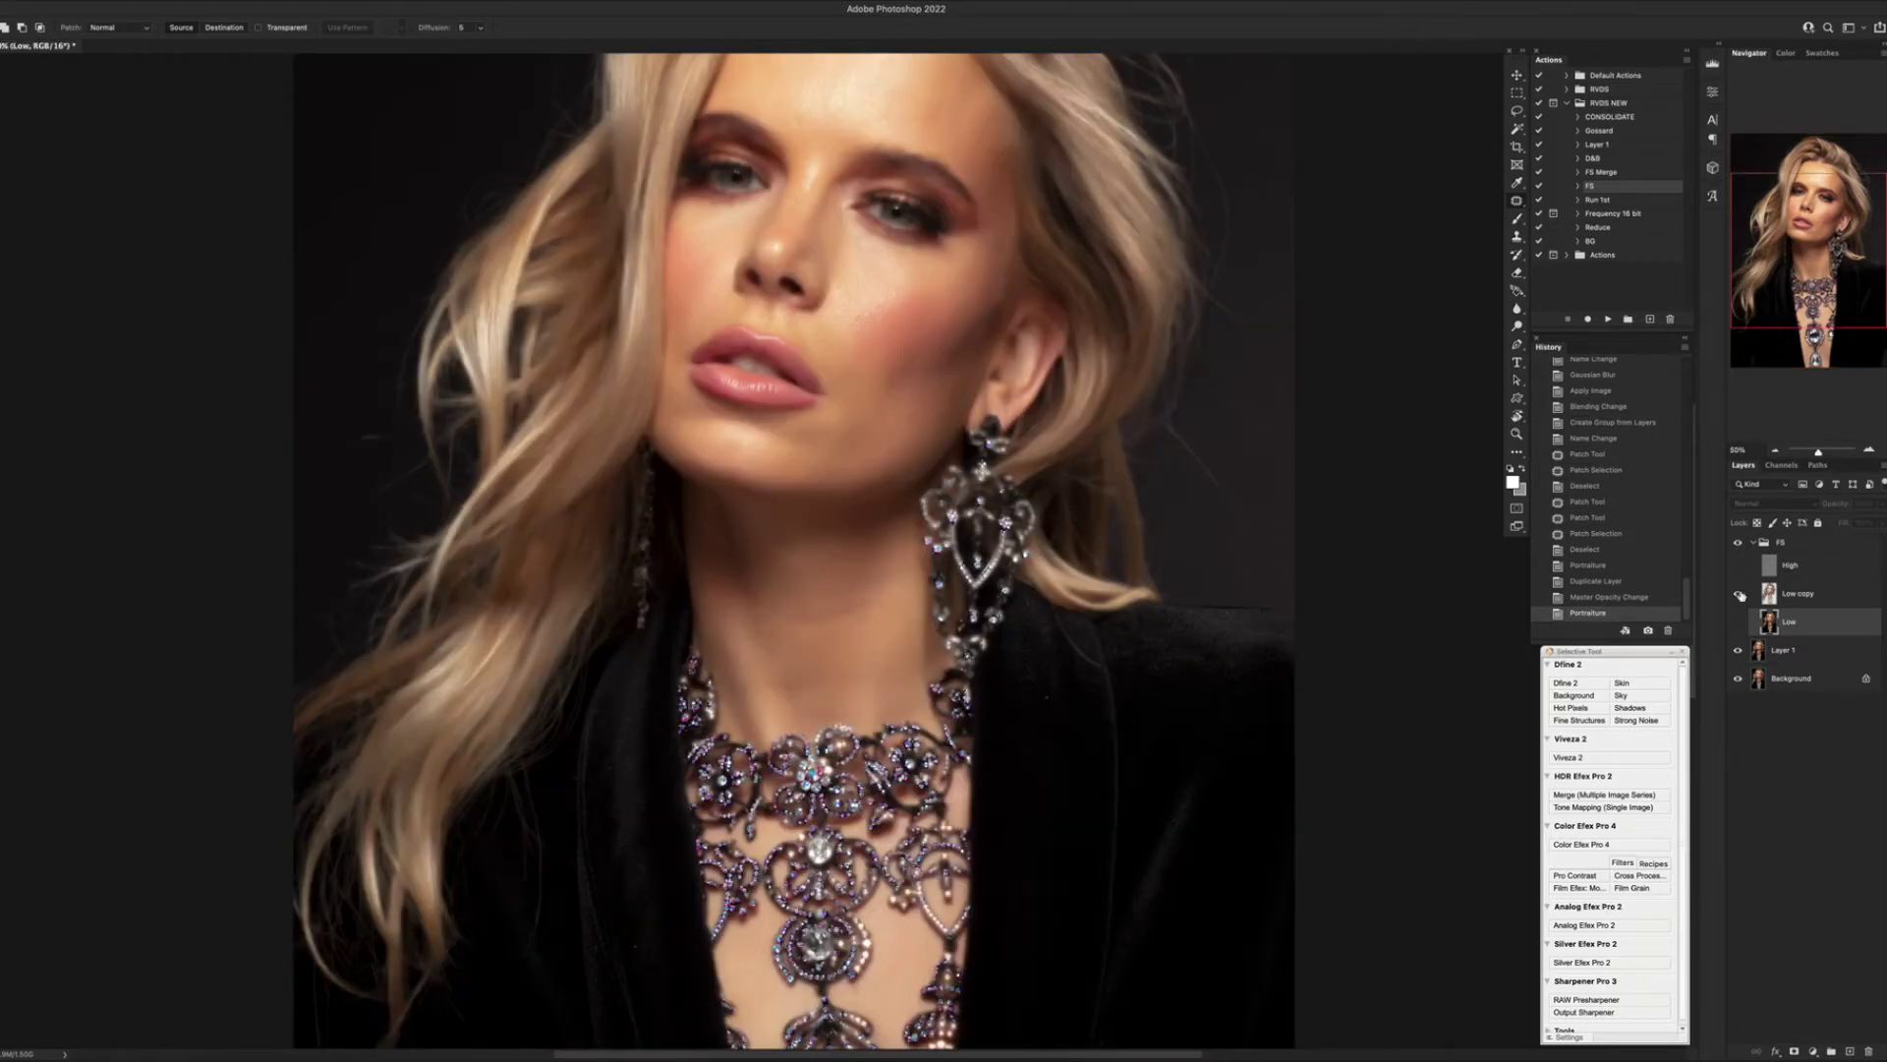
scroll(1342, 636, "up", 3)
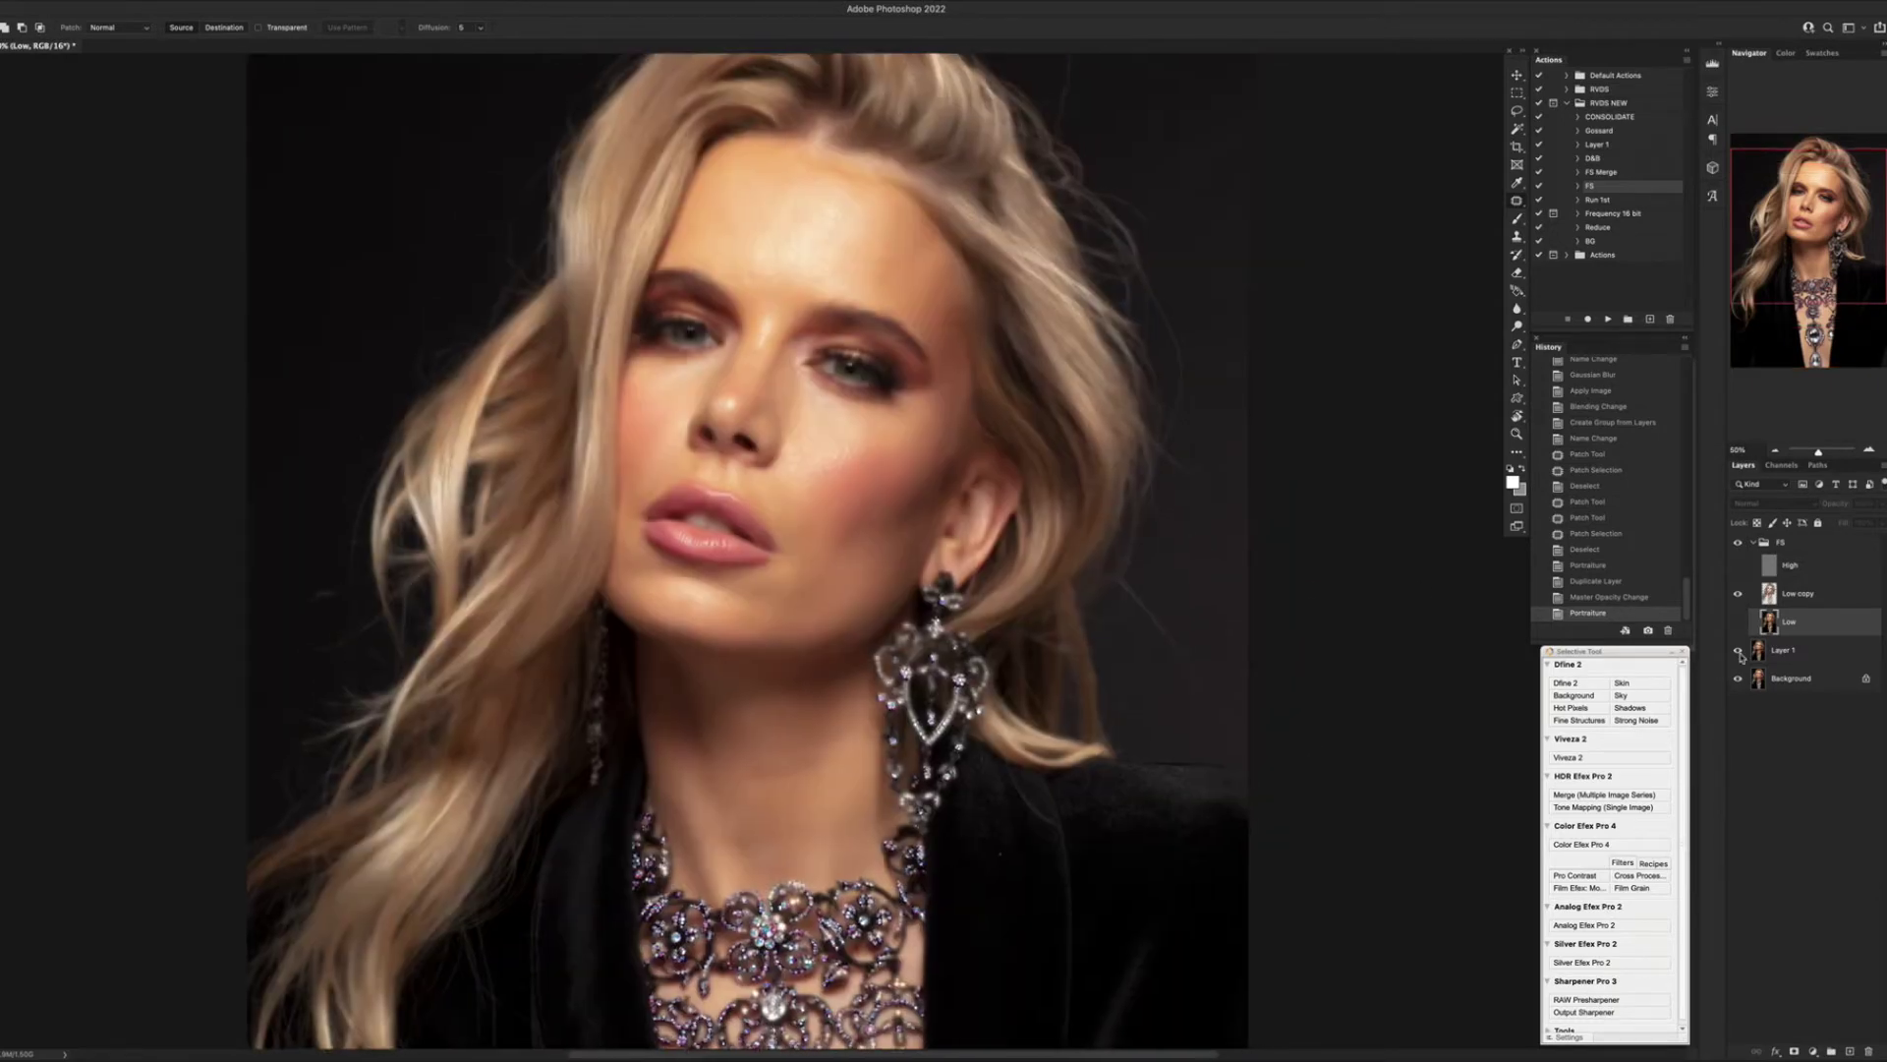
left_click_drag(1741, 657, 1738, 679)
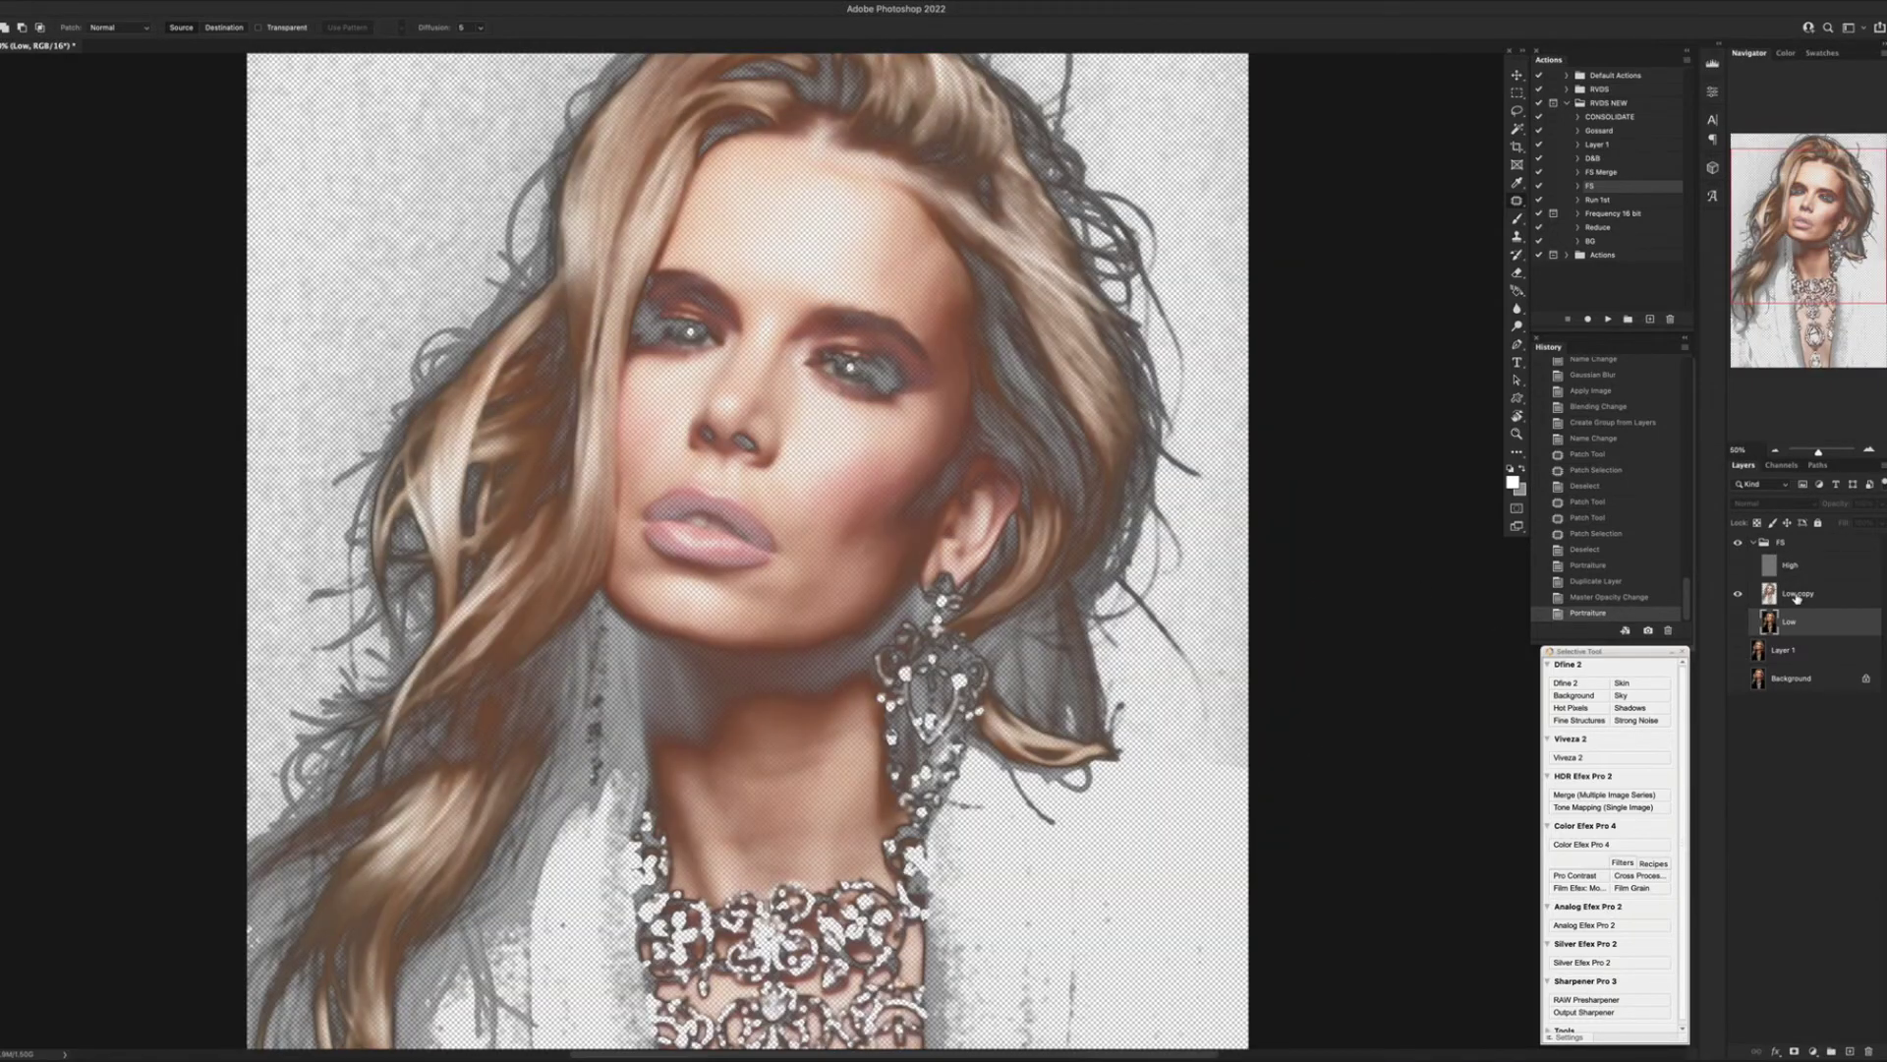
left_click(1806, 593)
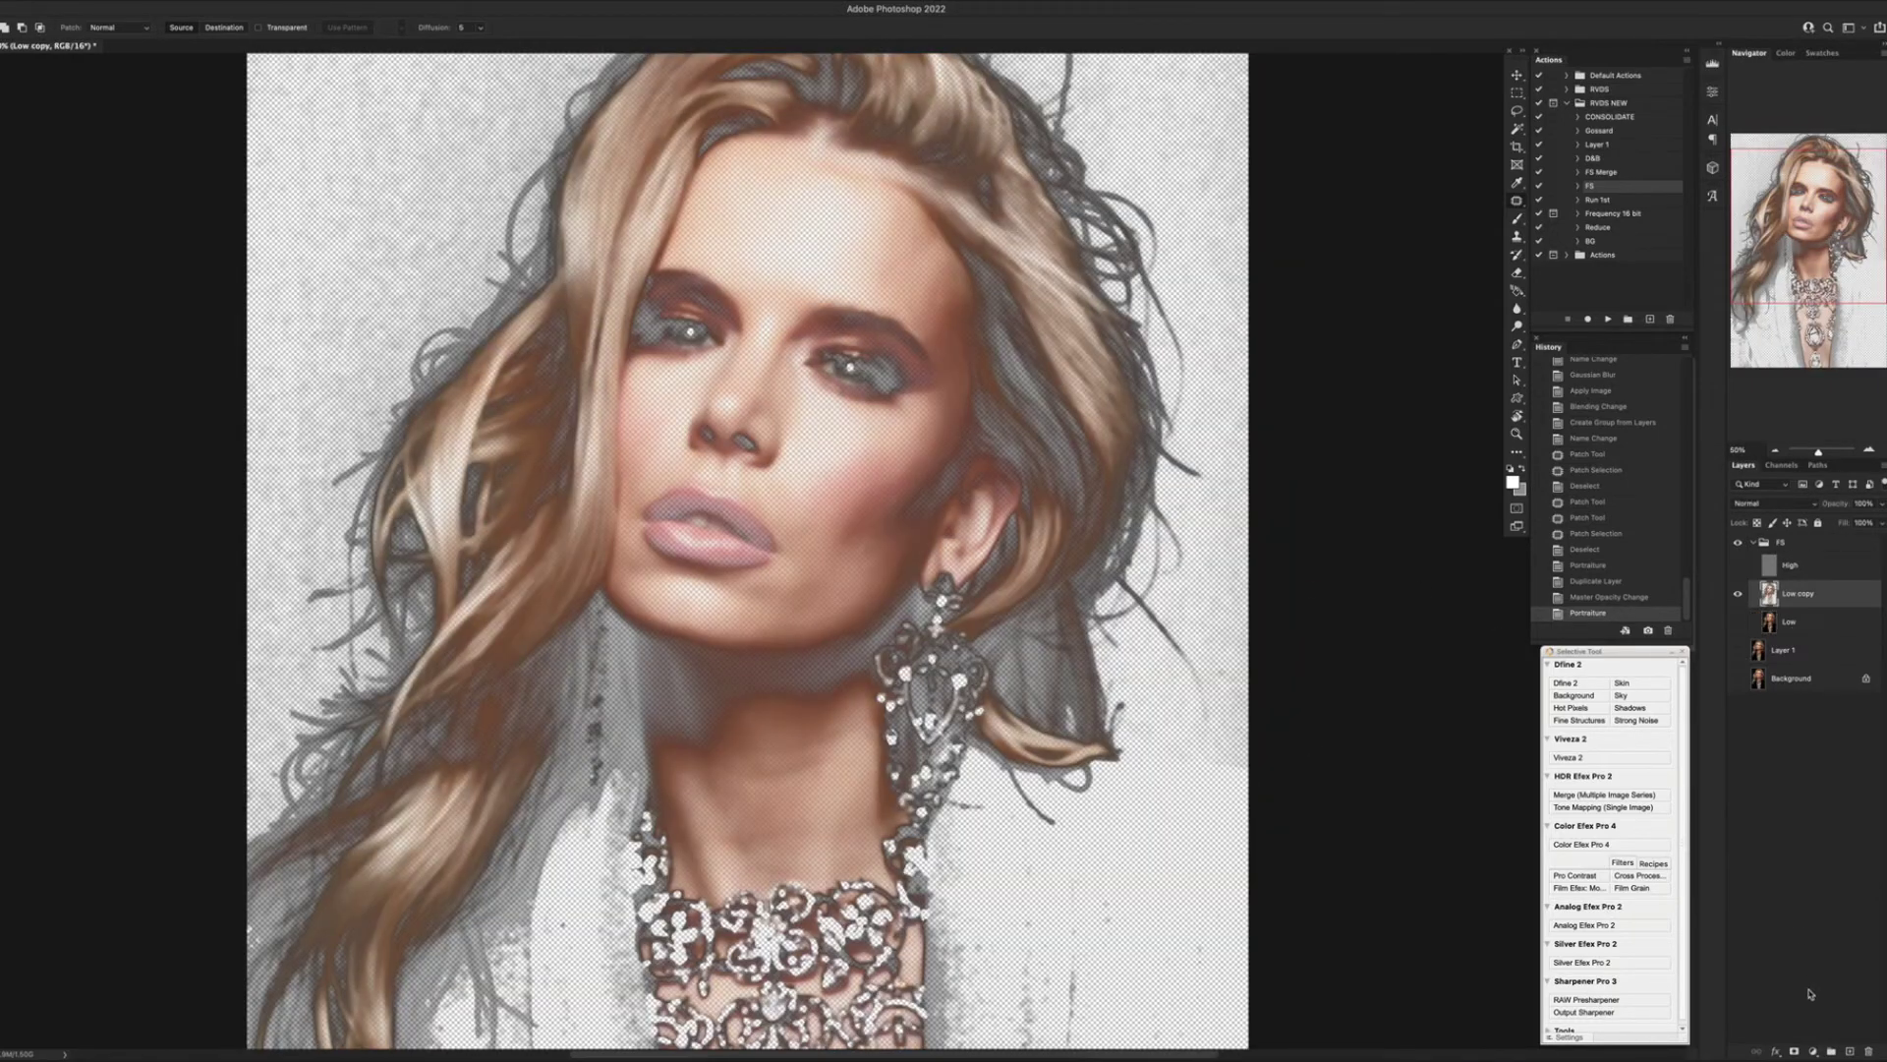
Add a layer mask to Low copy and paint black over the hair around the face and shoulders.
left_click(1795, 1052)
left_click_drag(1517, 219, 1573, 219)
key("x")
mouse_move(1101, 531)
left_mouse_down()
mouse_move(1081, 393)
mouse_move(993, 688)
mouse_move(1111, 590)
mouse_move(1045, 279)
mouse_move(983, 364)
left_mouse_up()
mouse_move(1022, 285)
left_mouse_down()
mouse_move(944, 148)
mouse_move(865, 69)
mouse_move(963, 285)
left_mouse_up()
mouse_move(865, 69)
left_mouse_down()
mouse_move(590, 167)
mouse_move(511, 639)
mouse_move(472, 413)
left_mouse_up()
left_click_drag(521, 353, 364, 924)
scroll(498, 400, "down", 5)
mouse_move(498, 400)
left_mouse_down()
mouse_move(334, 688)
mouse_move(295, 324)
mouse_move(353, 904)
mouse_move(432, 457)
mouse_move(329, 814)
left_mouse_up()
mouse_move(507, 473)
left_mouse_down()
mouse_move(915, 461)
mouse_move(983, 550)
mouse_move(776, 764)
left_mouse_up()
Paint white on the Low copy mask to restore smoothing along the forehead, side of the face and ear.
key("x")
mouse_move(828, 655)
left_mouse_down()
mouse_move(743, 543)
mouse_move(792, 597)
mouse_move(677, 659)
mouse_move(667, 571)
left_mouse_up()
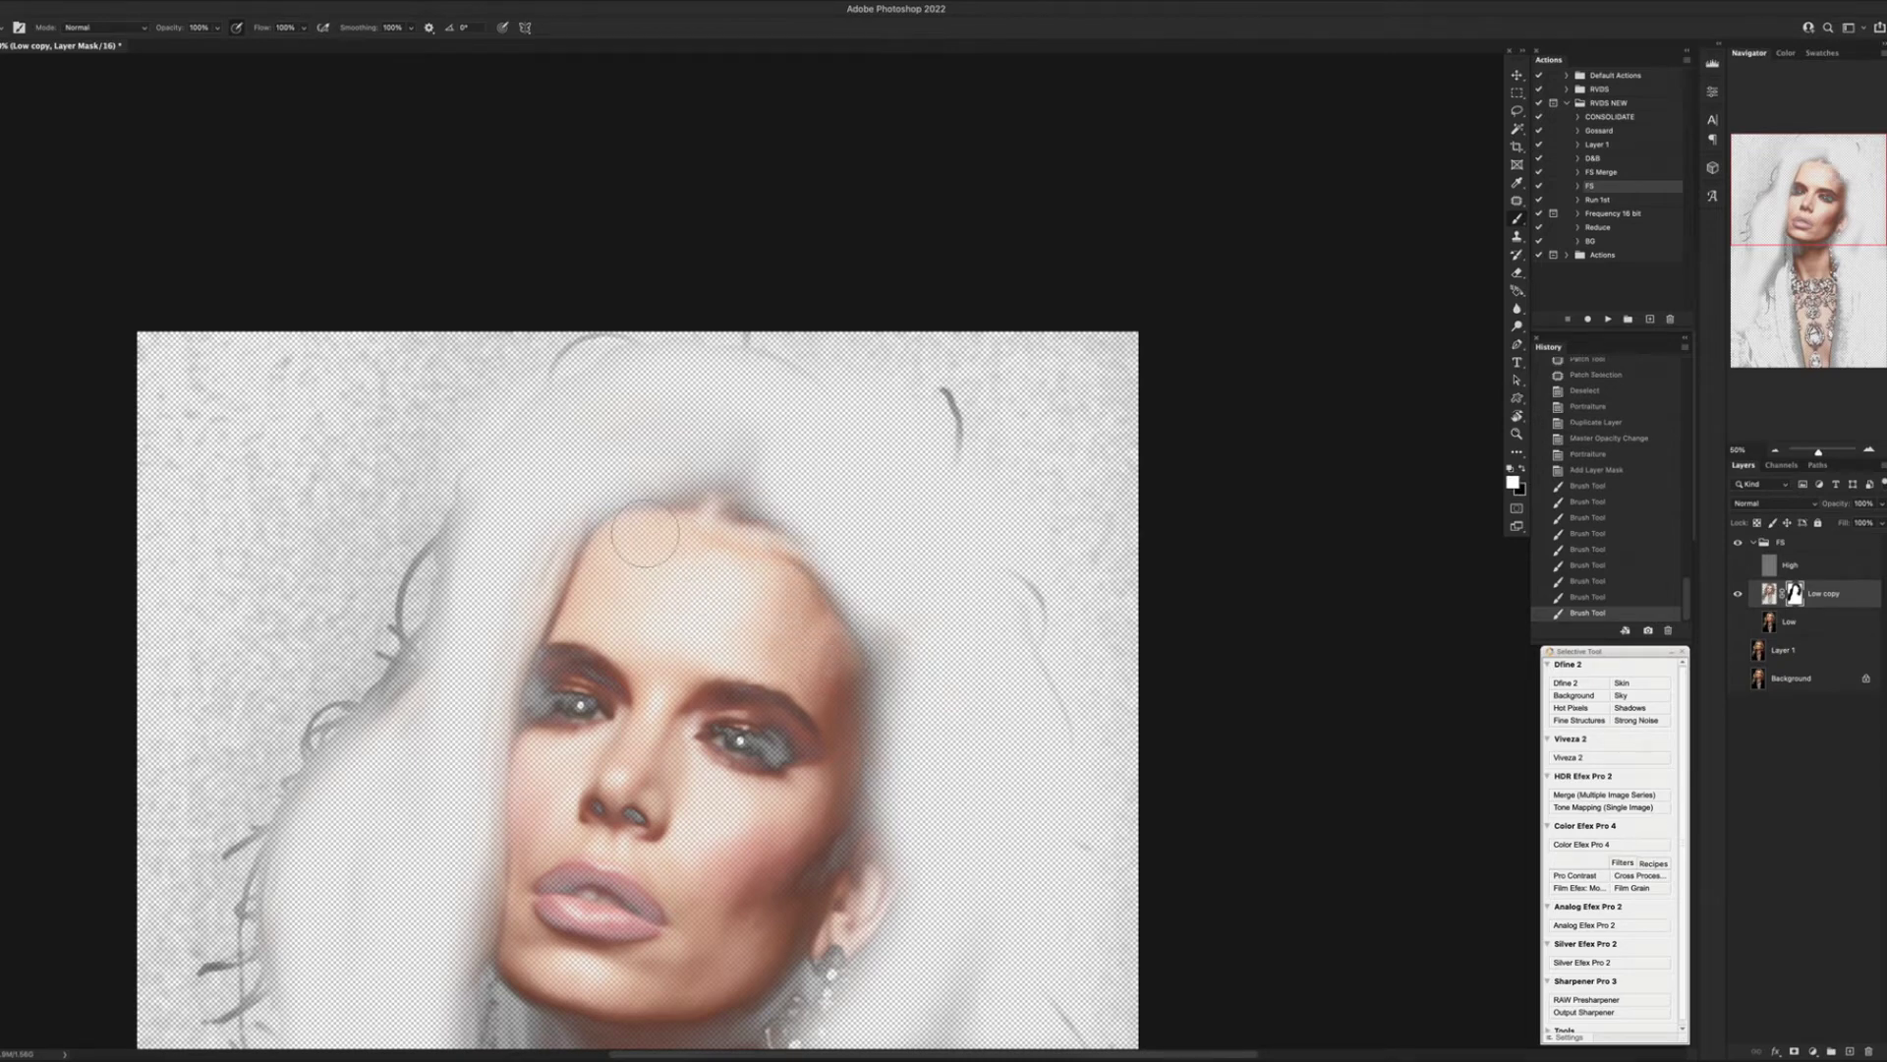
left_click_drag(826, 590, 826, 988)
mouse_move(909, 929)
left_mouse_down()
mouse_move(919, 801)
mouse_move(893, 759)
left_mouse_up()
Mask the lips and both eyes out of the Low copy smoothing with black brush strokes.
key("x")
mouse_move(560, 807)
left_mouse_down()
mouse_move(552, 739)
mouse_move(536, 828)
mouse_move(615, 895)
mouse_move(600, 914)
mouse_move(635, 915)
mouse_move(555, 914)
left_mouse_up()
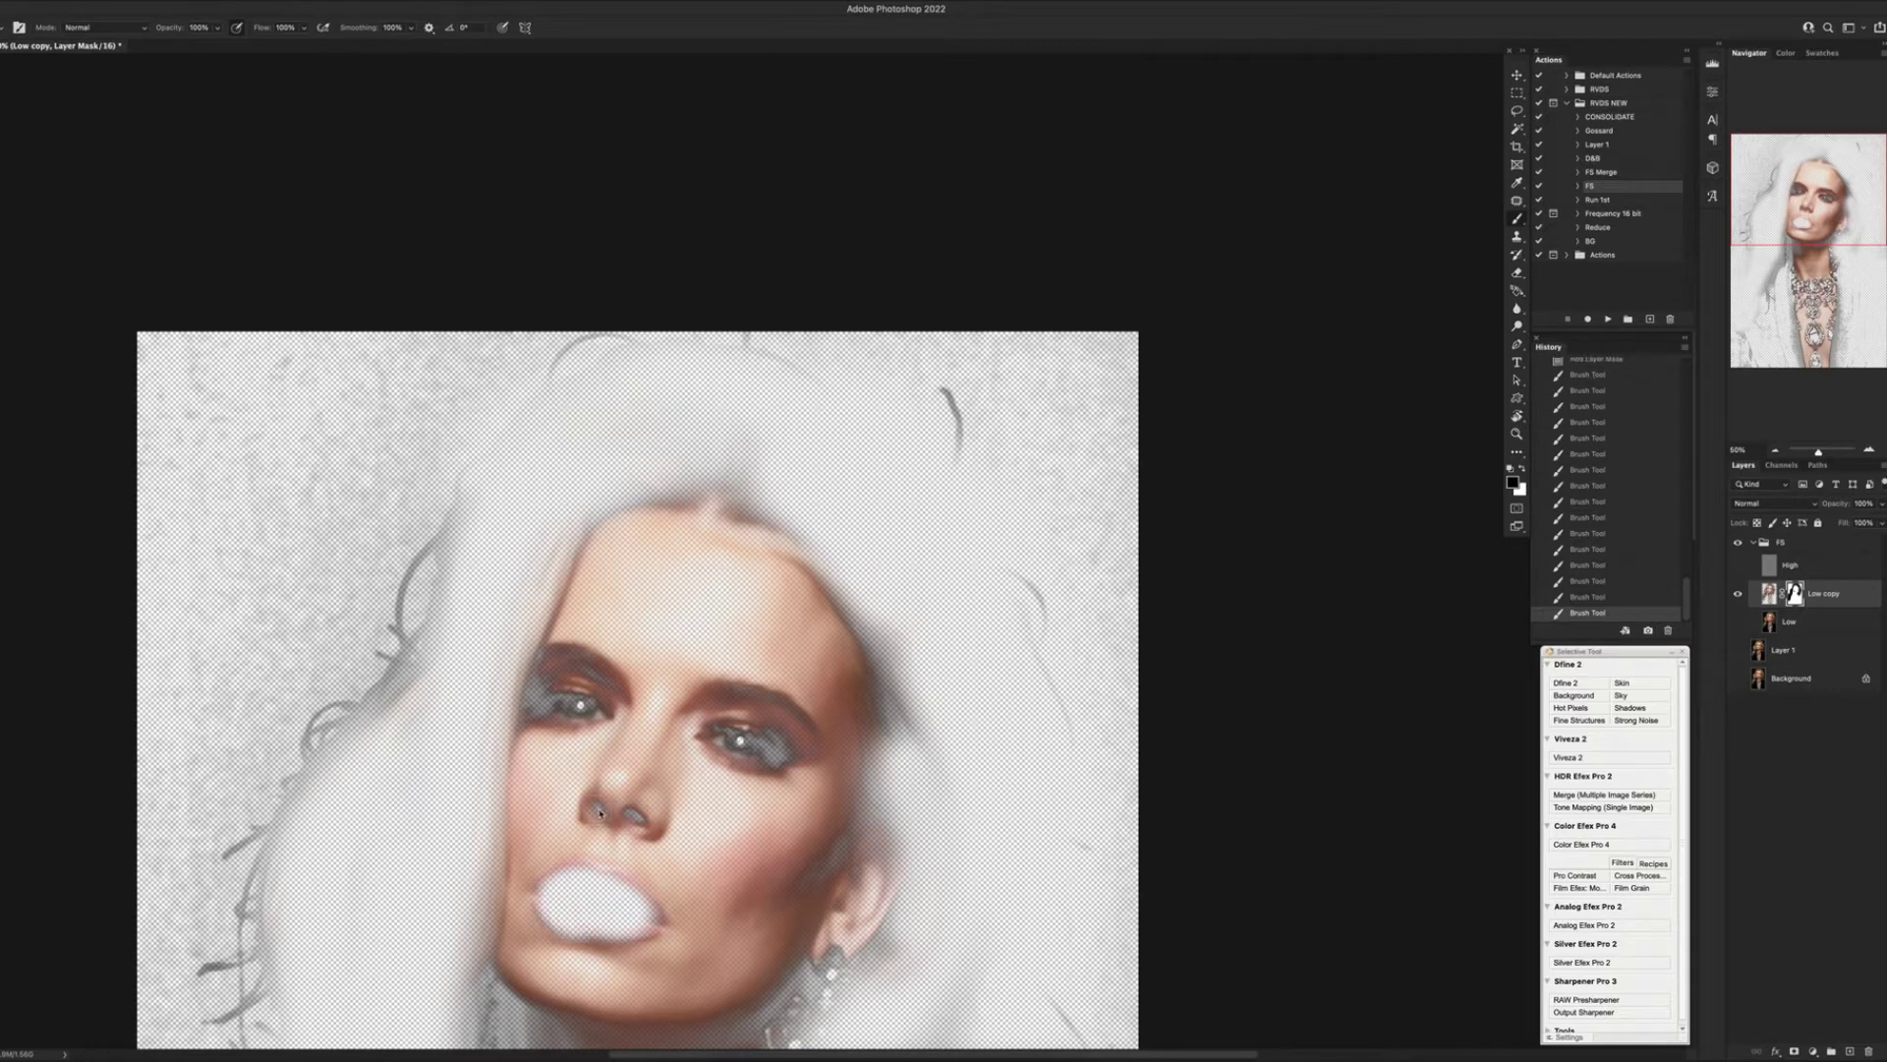
mouse_move(550, 710)
left_mouse_down()
mouse_move(590, 703)
mouse_move(545, 669)
left_mouse_up()
mouse_move(795, 749)
left_mouse_down()
mouse_move(693, 727)
mouse_move(767, 702)
mouse_move(801, 717)
mouse_move(708, 688)
mouse_move(771, 727)
left_mouse_up()
mouse_move(605, 673)
left_mouse_down()
mouse_move(536, 659)
mouse_move(616, 699)
mouse_move(548, 727)
mouse_move(555, 678)
left_mouse_up()
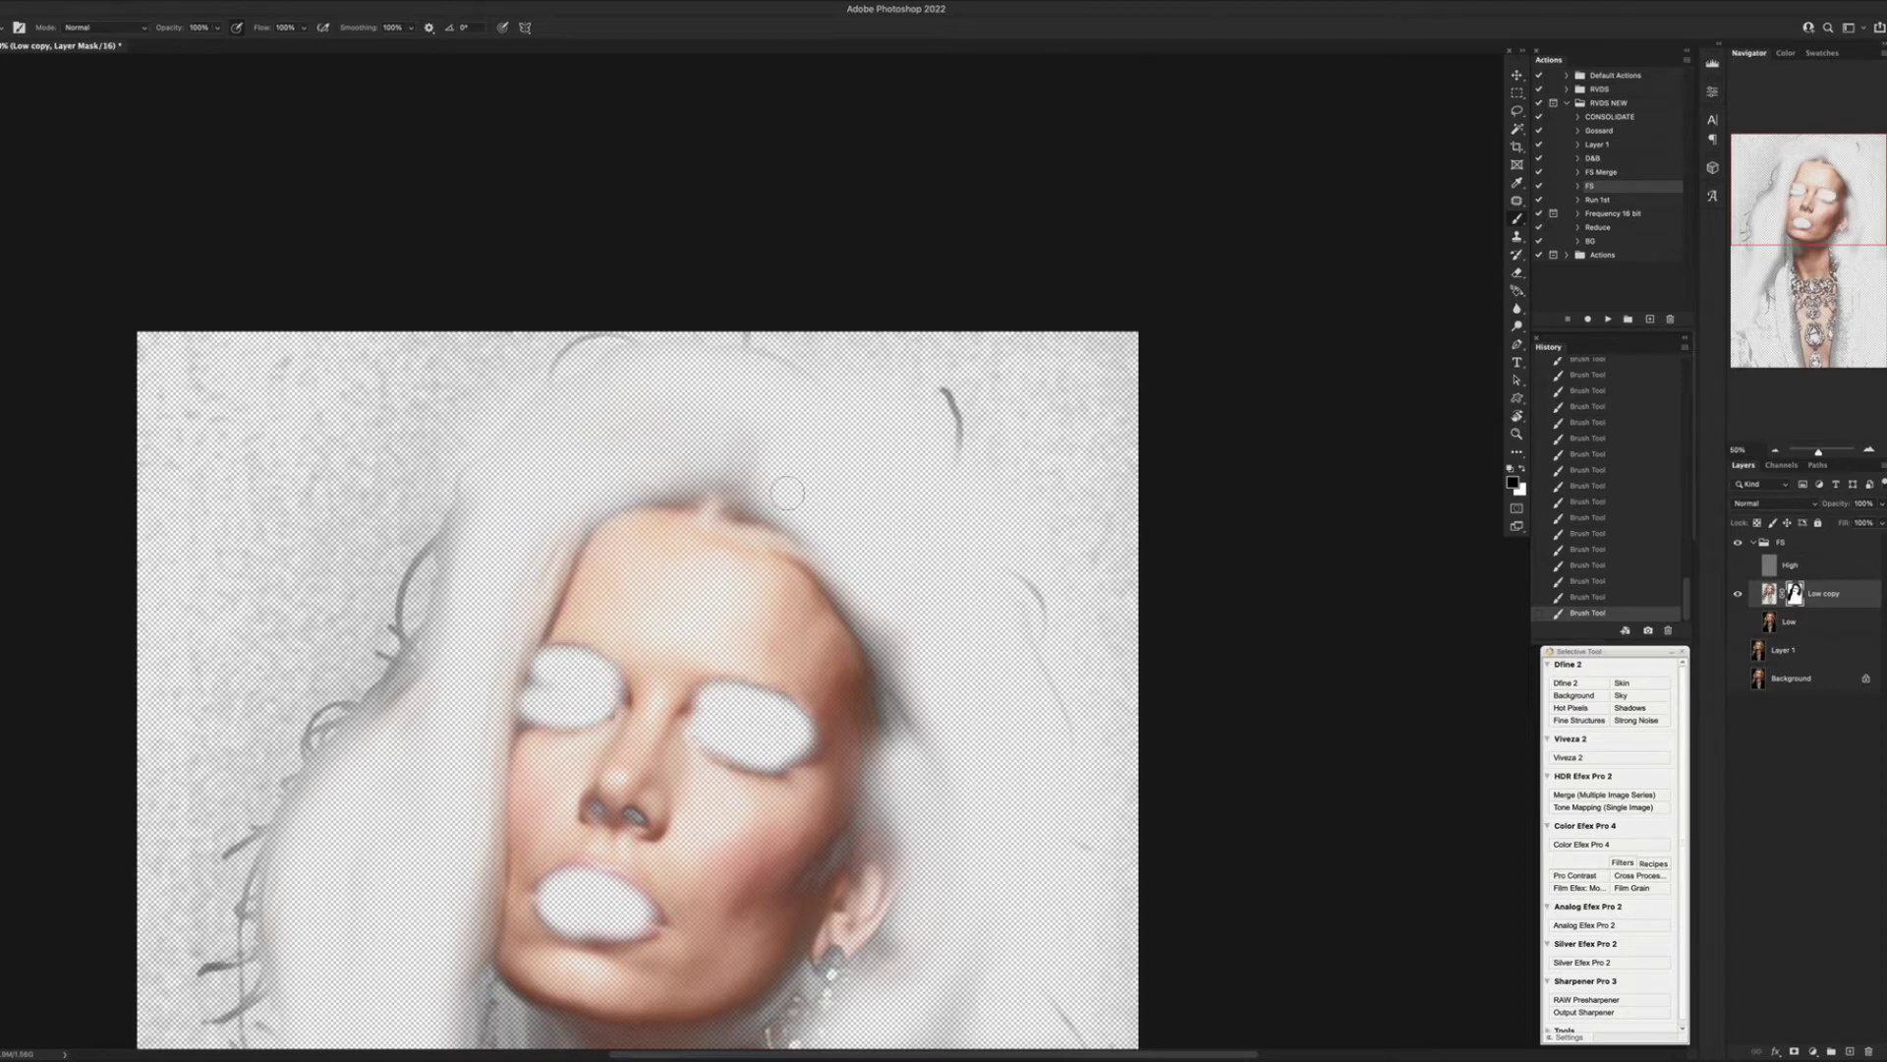
Show the Low and High layers again and merge Low copy down into Low.
left_click(1738, 621)
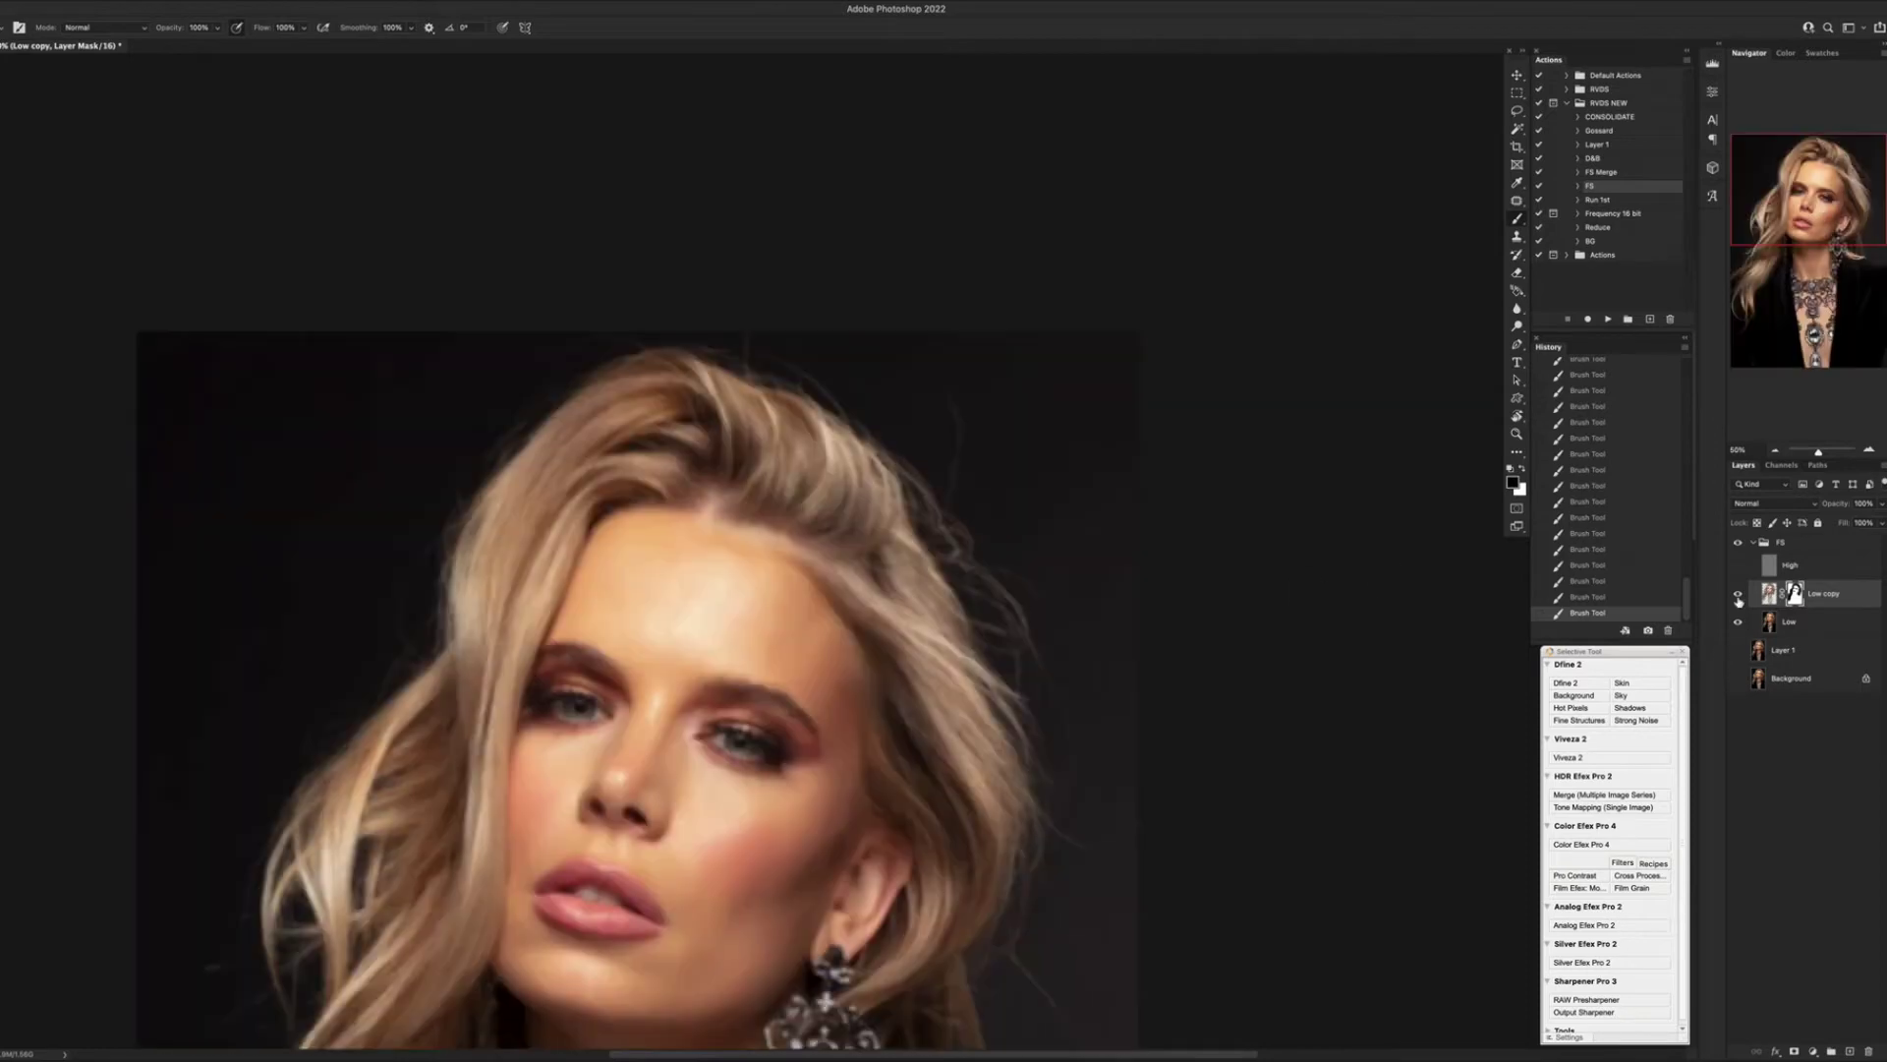
key("ctrl+minus")
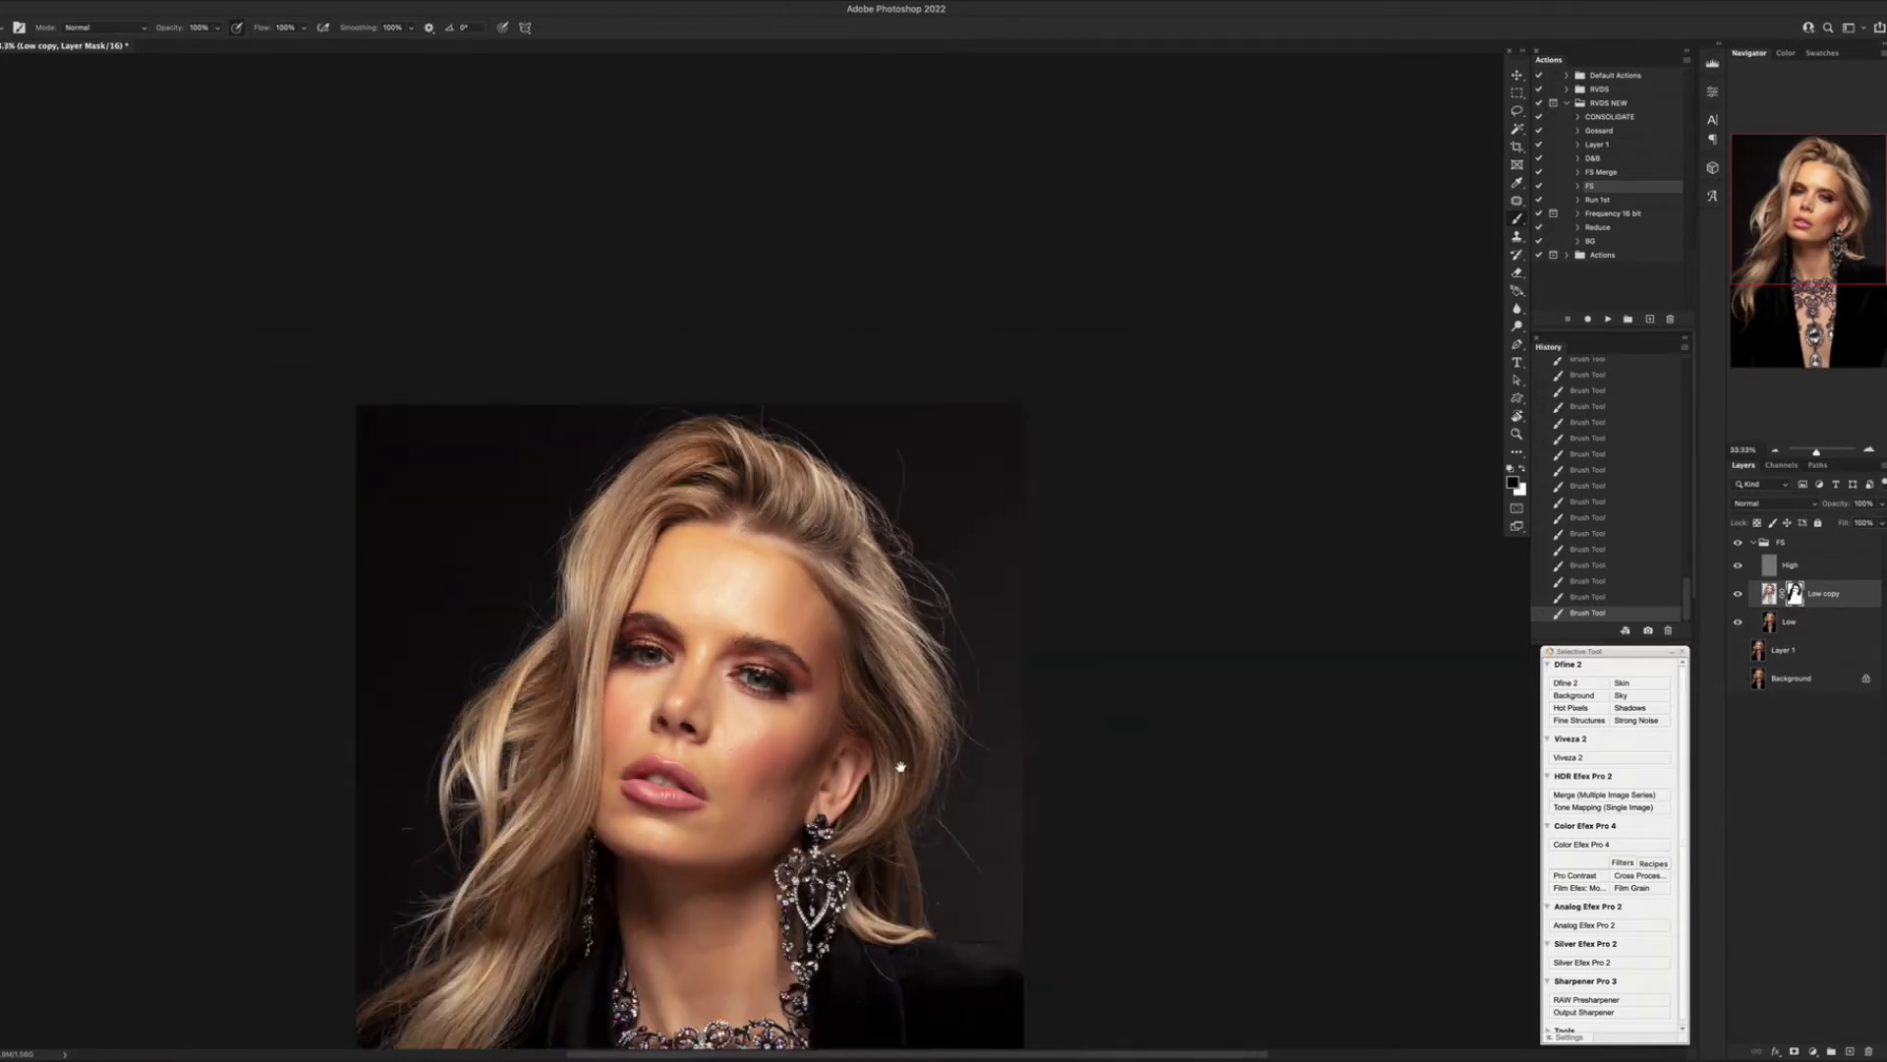
key("ctrl+plus")
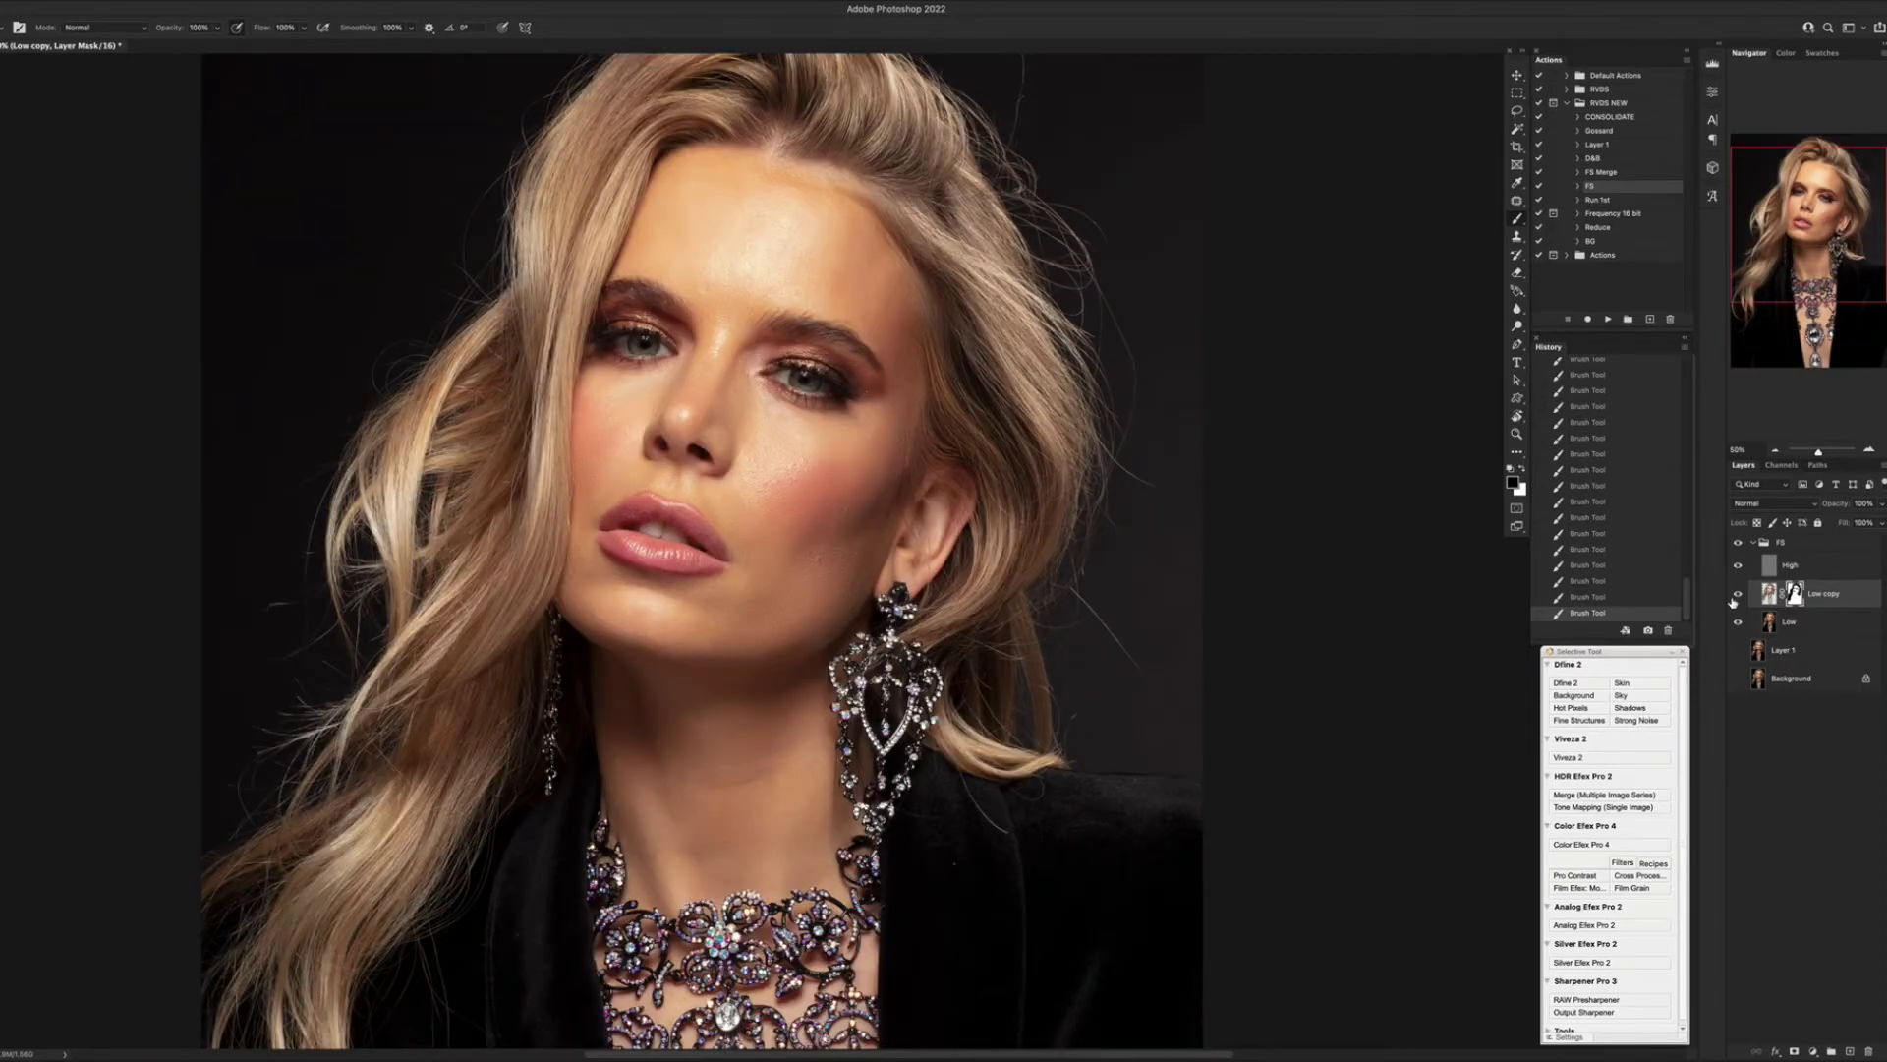
key("ctrl+e")
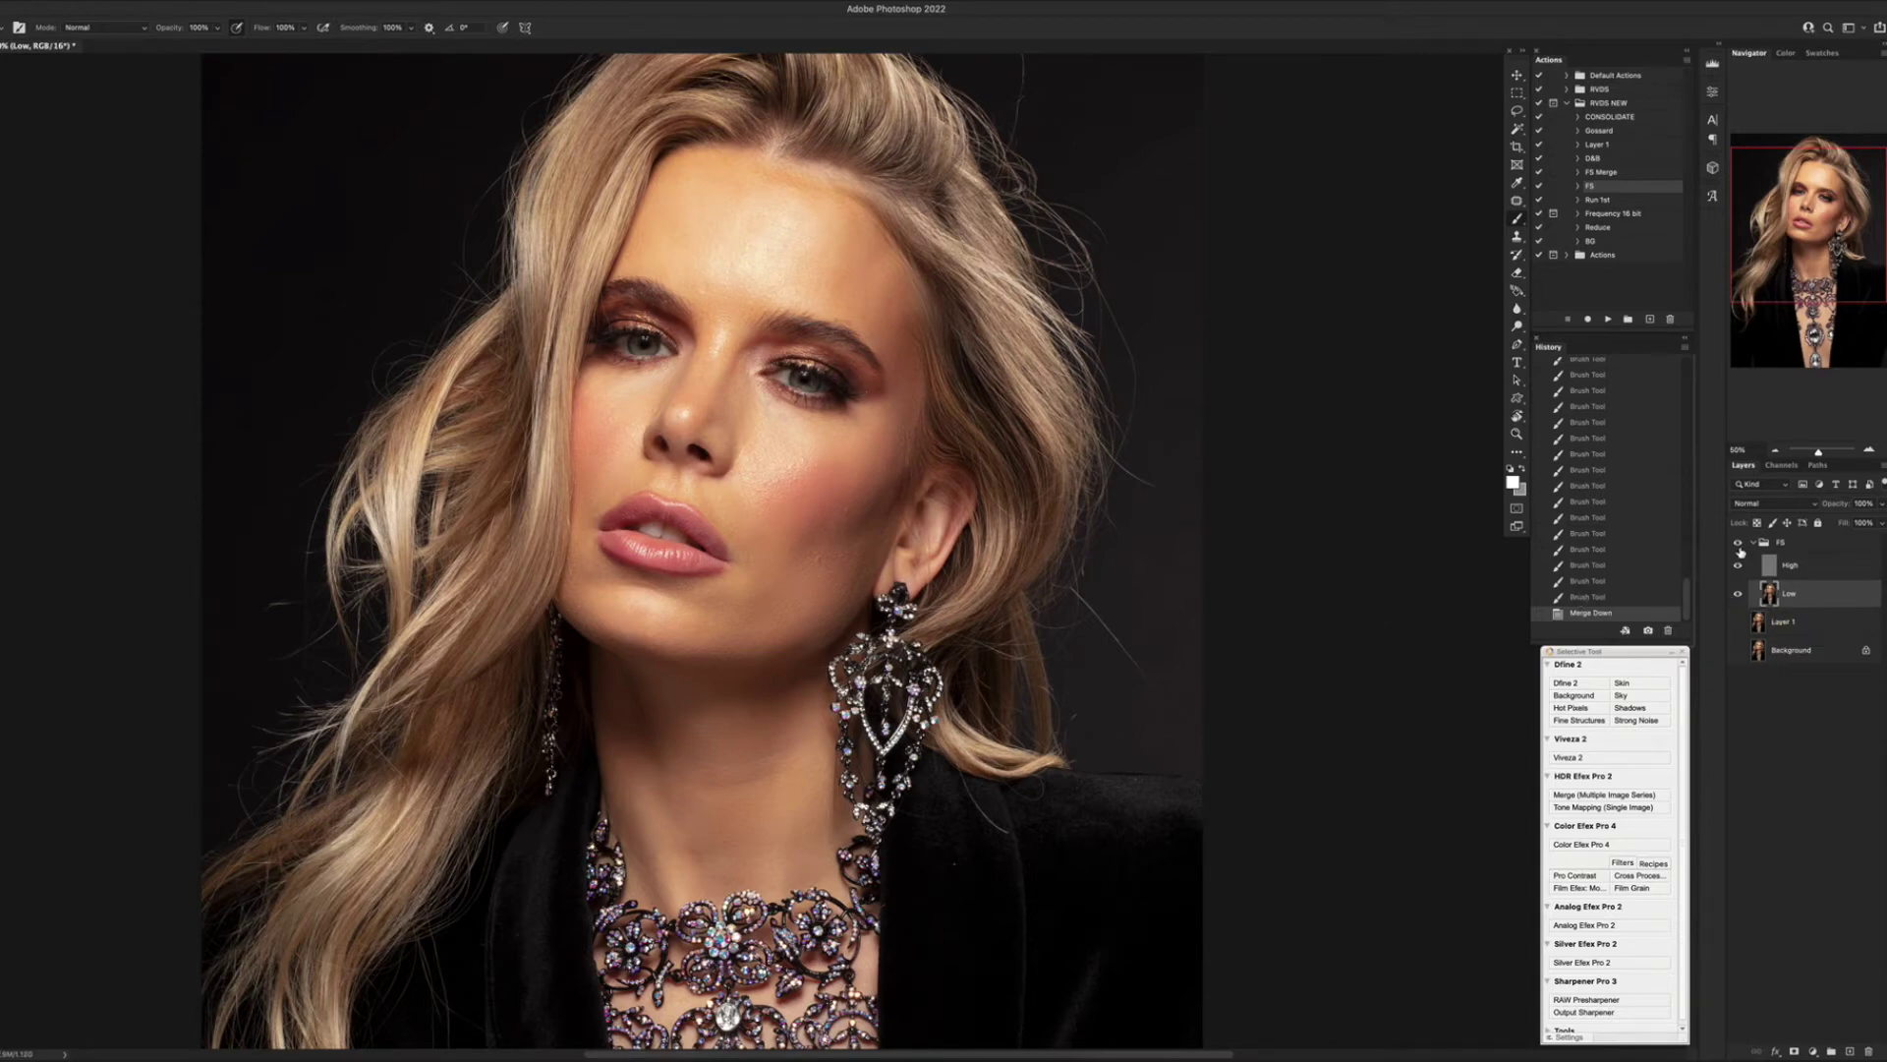
Merge the FS group down into Layer 1 and duplicate the resulting layer.
left_click(1791, 548)
key("ctrl+e")
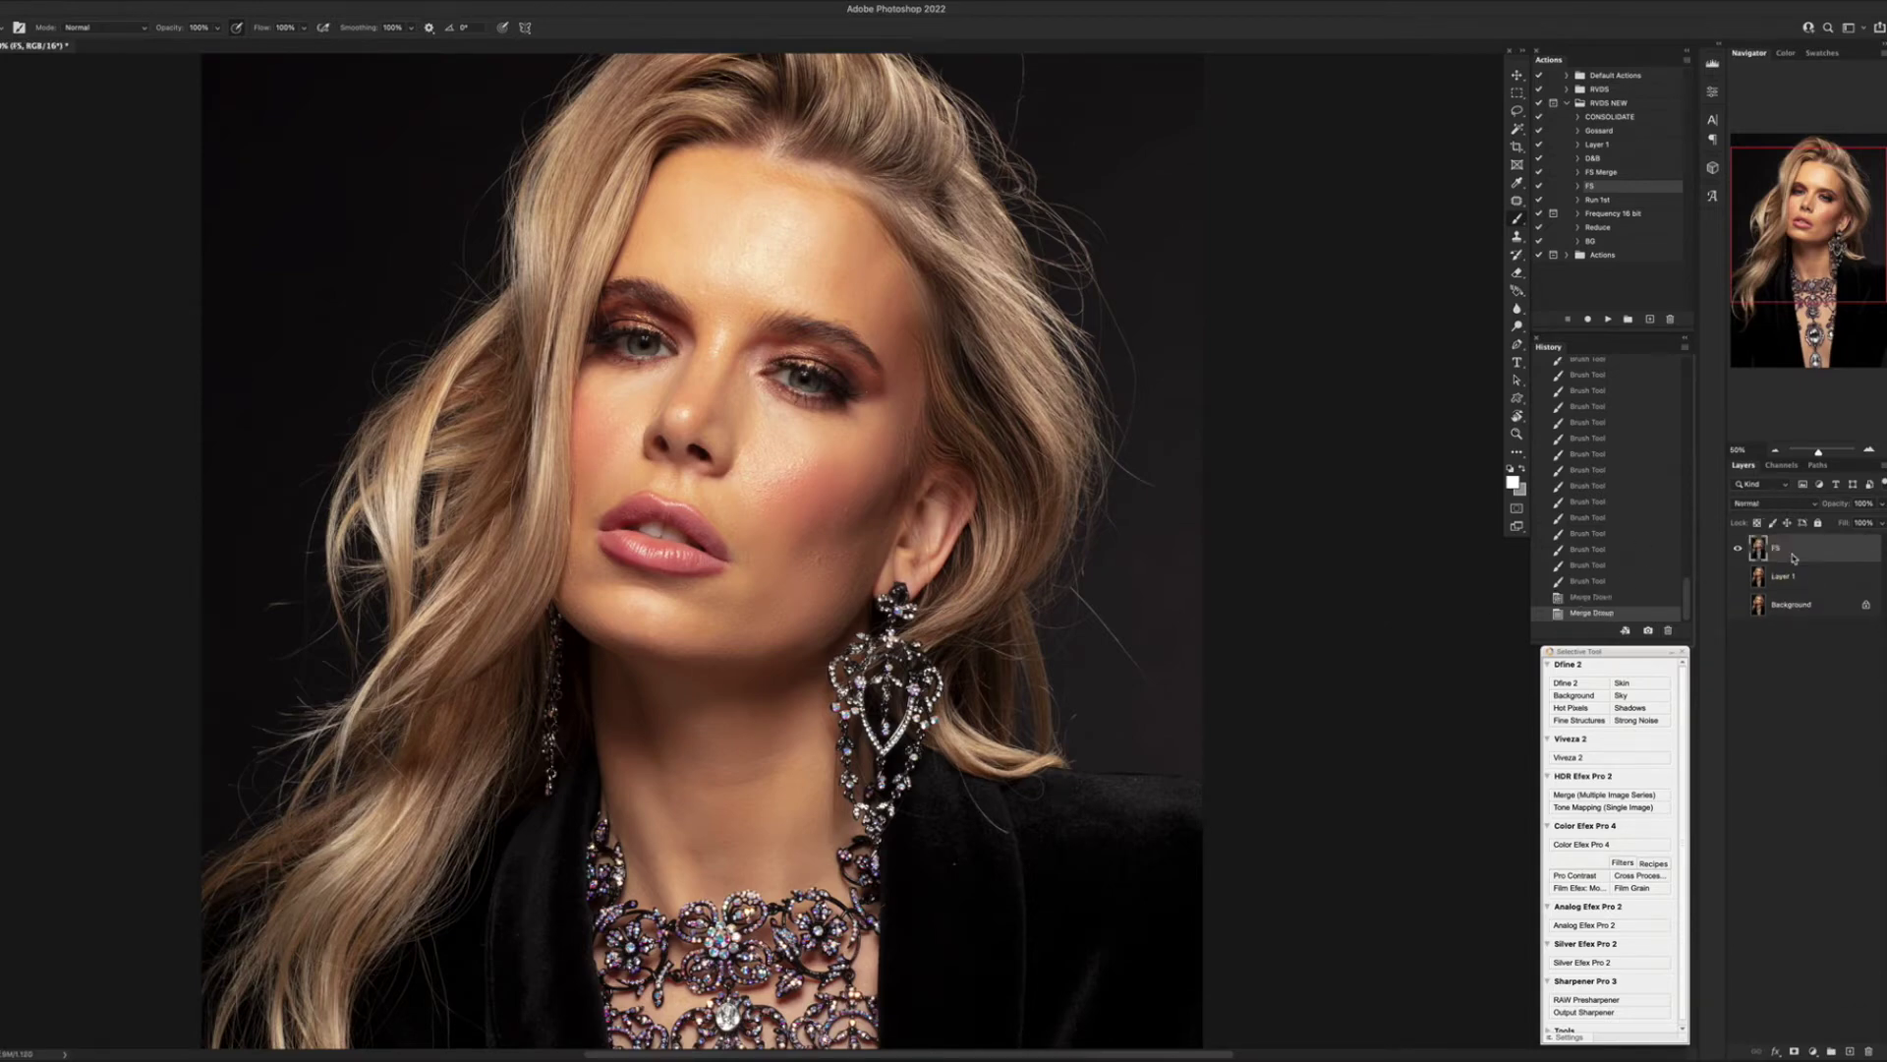
key("ctrl+e")
key("ctrl+j")
Run the D&B action on Layer 1 copy and select the Dodge layer inside the D&B group.
left_click(1592, 158)
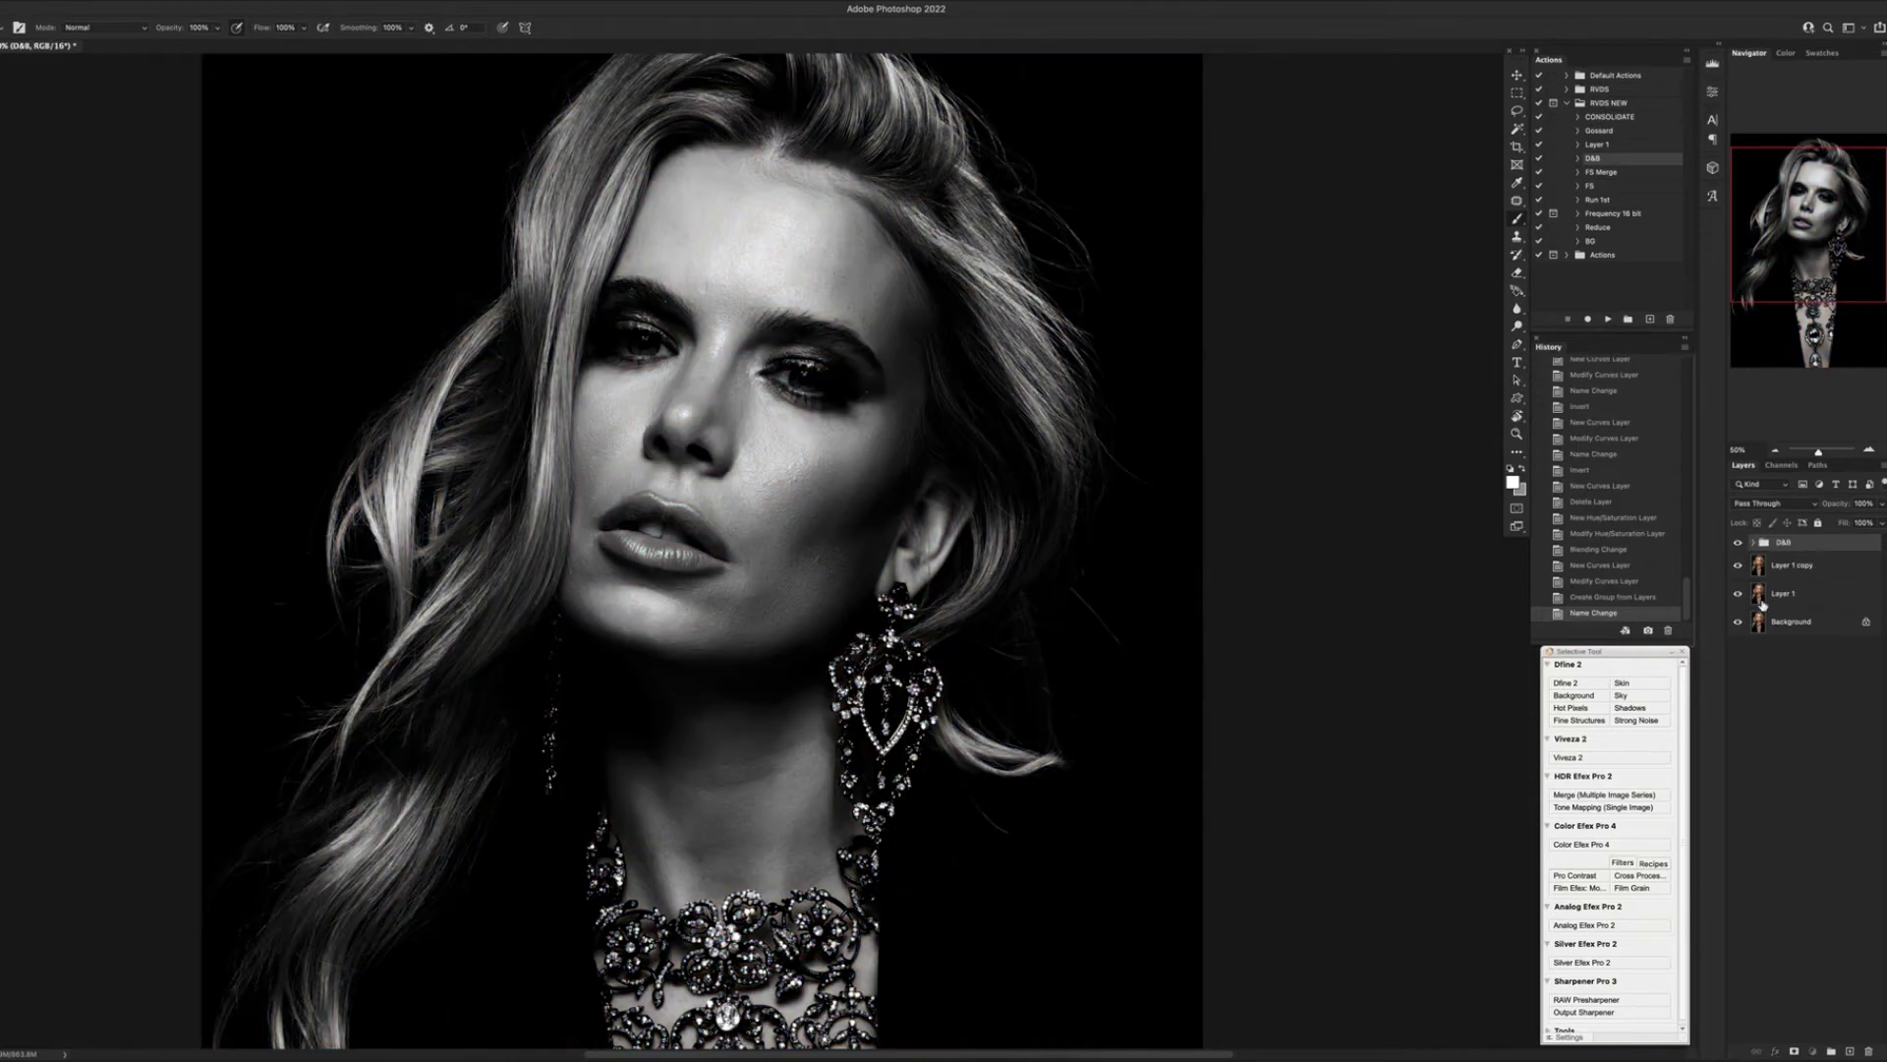
left_click(1754, 542)
left_click(1769, 650)
key("x")
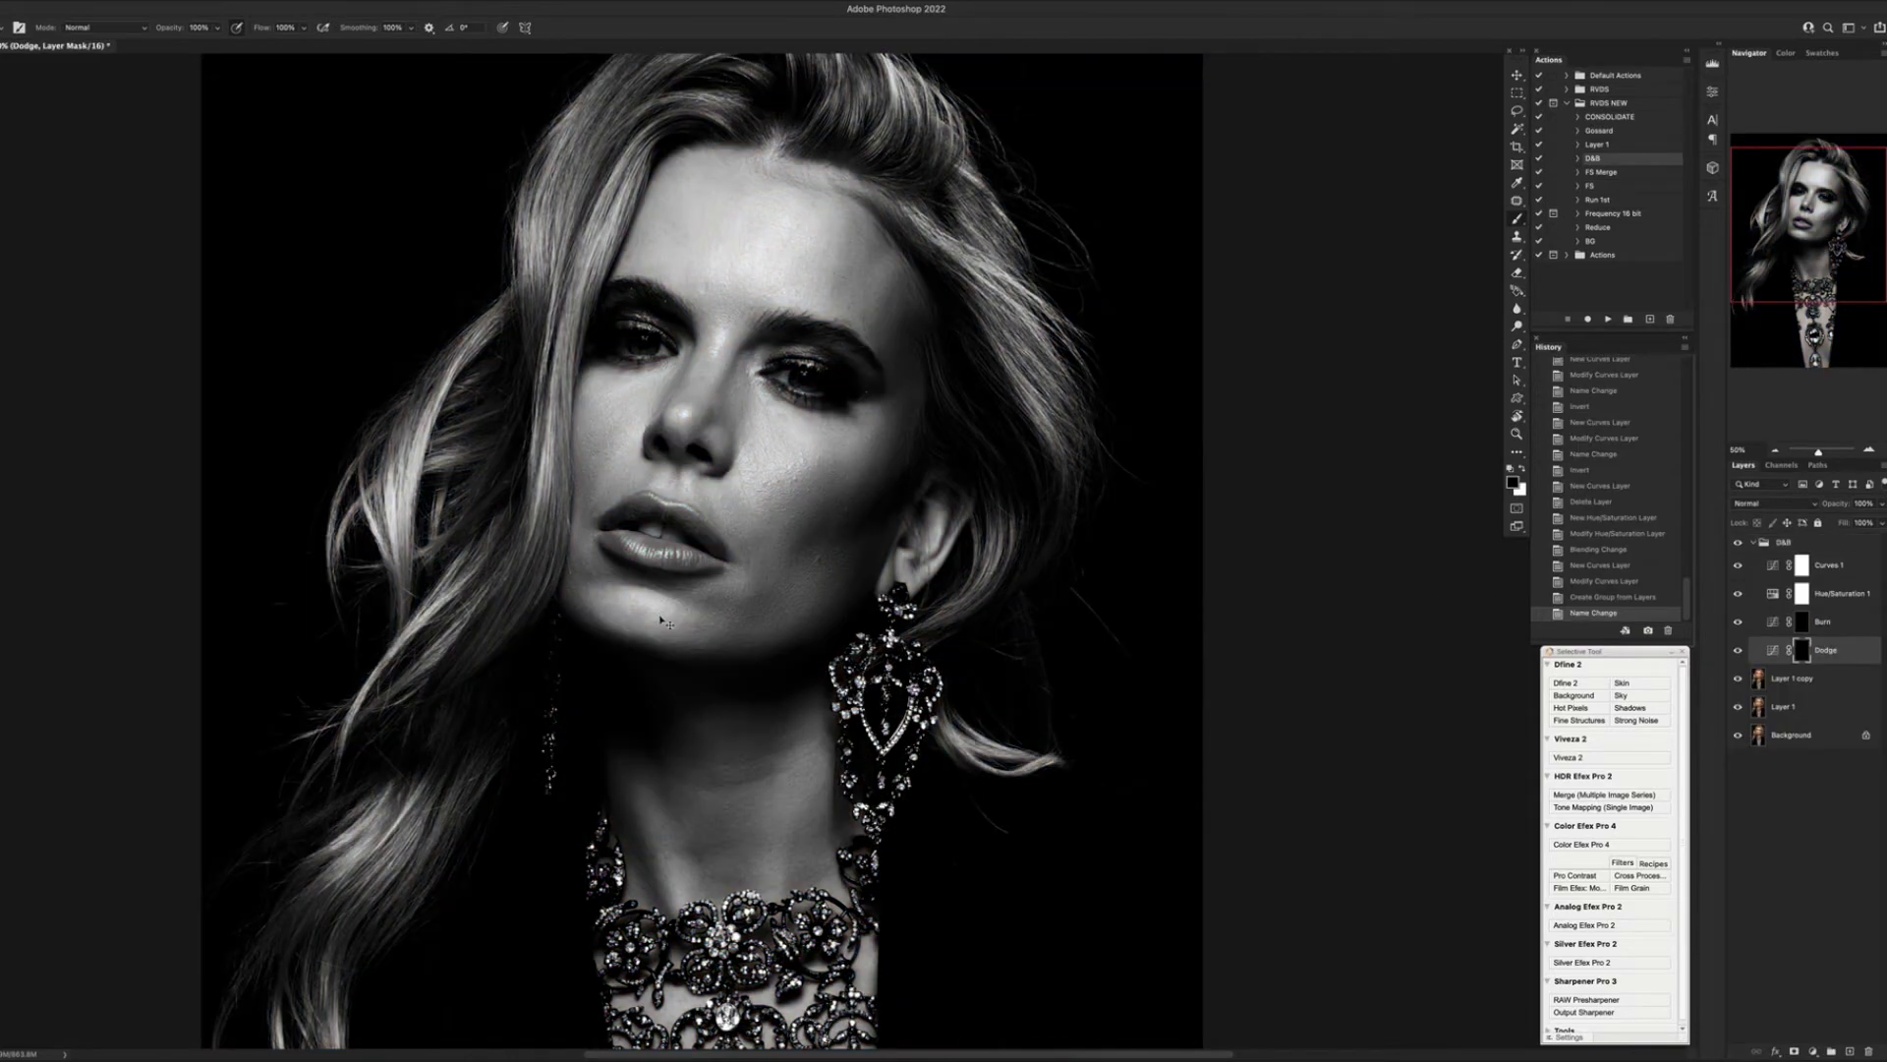
Paint white on the Dodge mask over the dark patches on the chin and below the corner of the mouth.
key("super+plus")
key("super+plus")
key("super+plus")
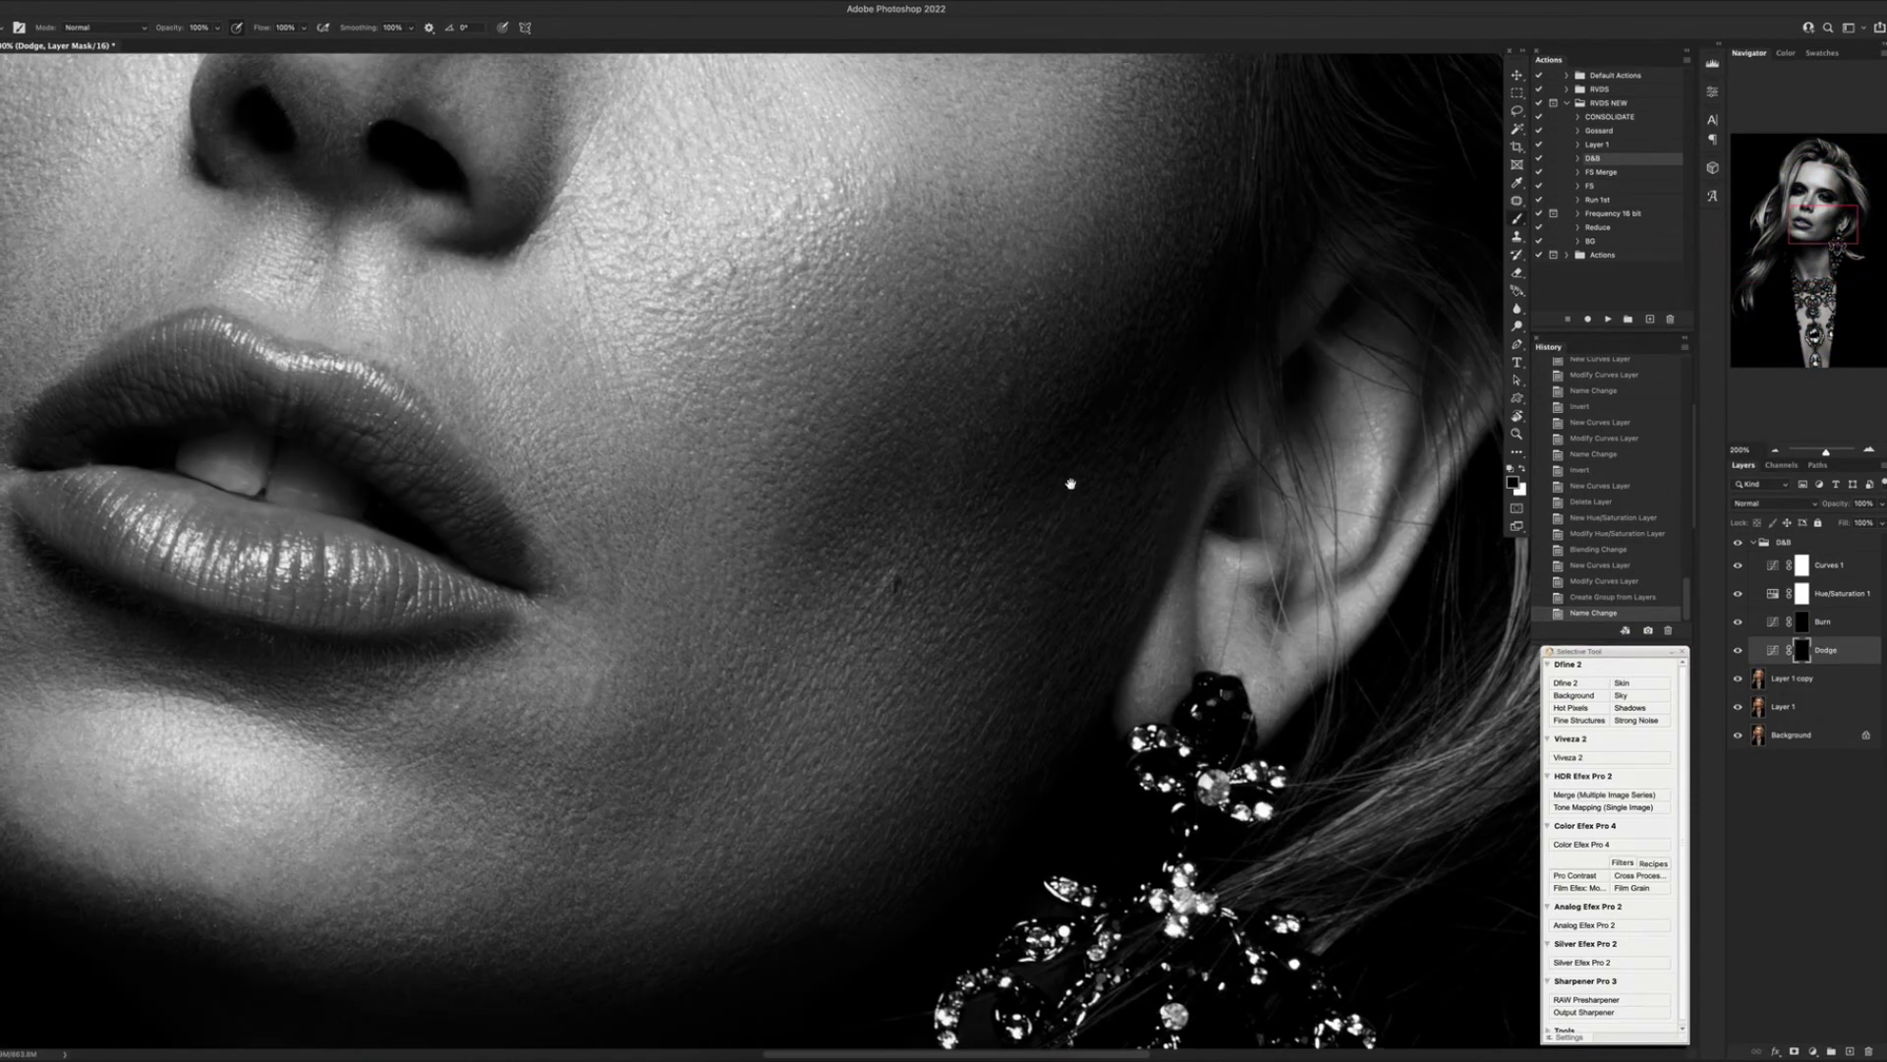
left_click_drag(694, 638, 999, 629)
key("x")
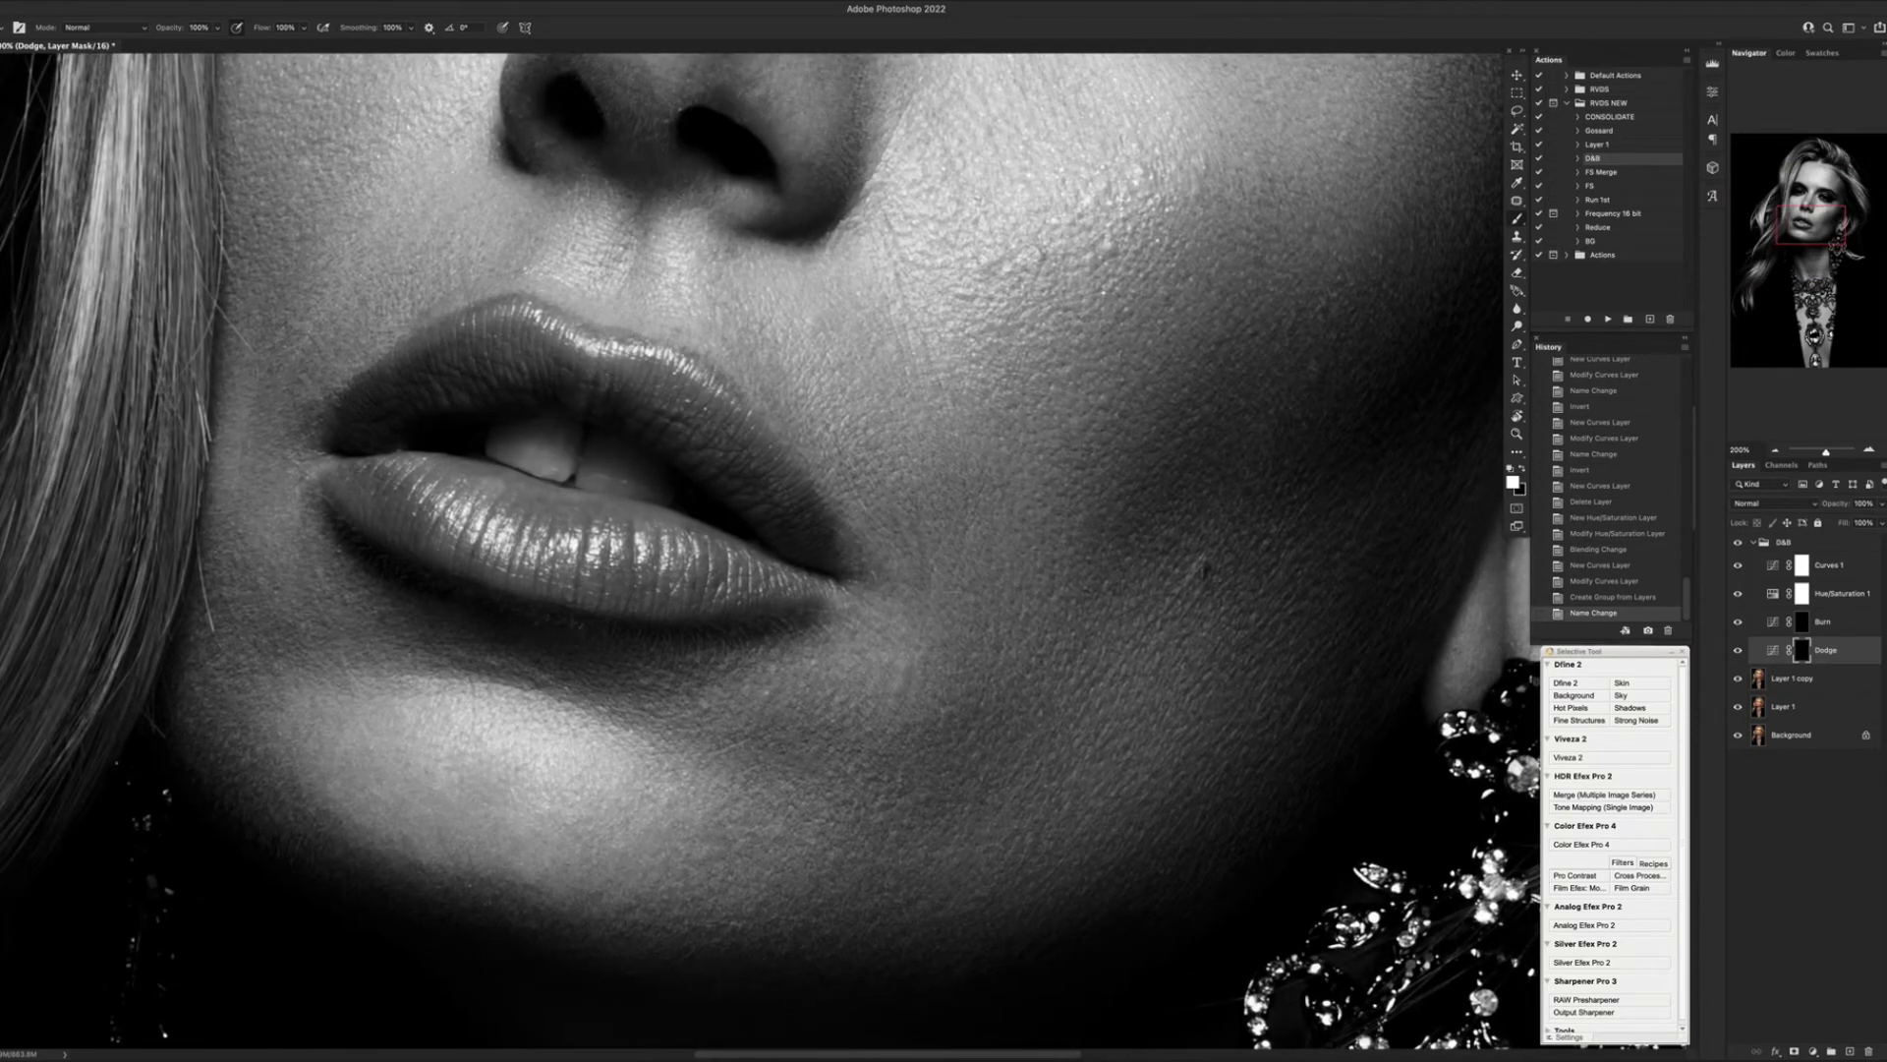
left_click_drag(762, 762, 830, 708)
left_click_drag(889, 791, 874, 757)
mouse_move(875, 756)
left_mouse_down()
mouse_move(860, 718)
mouse_move(1003, 728)
left_mouse_up()
mouse_move(924, 820)
left_mouse_down()
mouse_move(949, 781)
mouse_move(904, 806)
left_mouse_up()
Dodge the dark spots on the cheek beside the mouth and on the skin between upper lip and nose.
left_click_drag(954, 531, 929, 492)
left_click_drag(880, 501, 860, 462)
left_click_drag(890, 536, 875, 497)
mouse_move(919, 594)
left_mouse_down()
mouse_move(899, 560)
mouse_move(968, 418)
left_mouse_up()
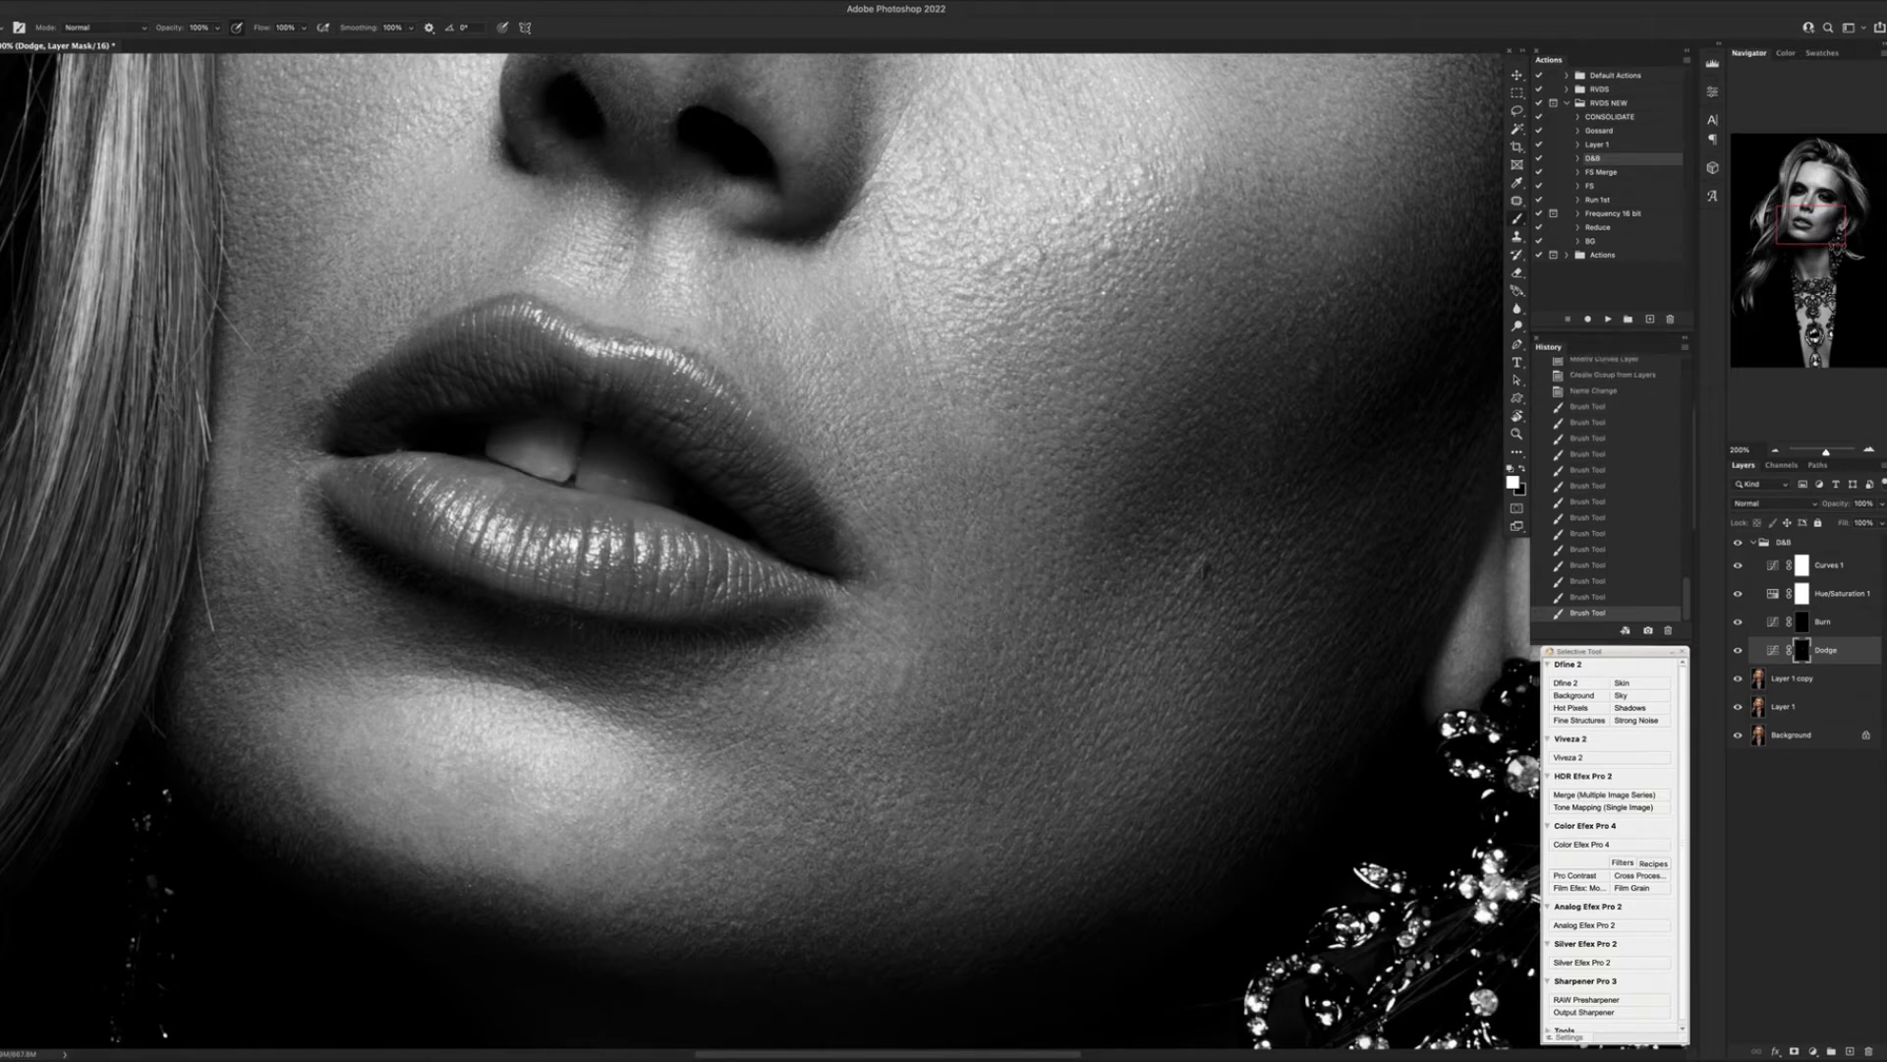
left_click_drag(850, 452, 811, 398)
left_click_drag(806, 393, 772, 349)
left_click_drag(689, 266, 668, 211)
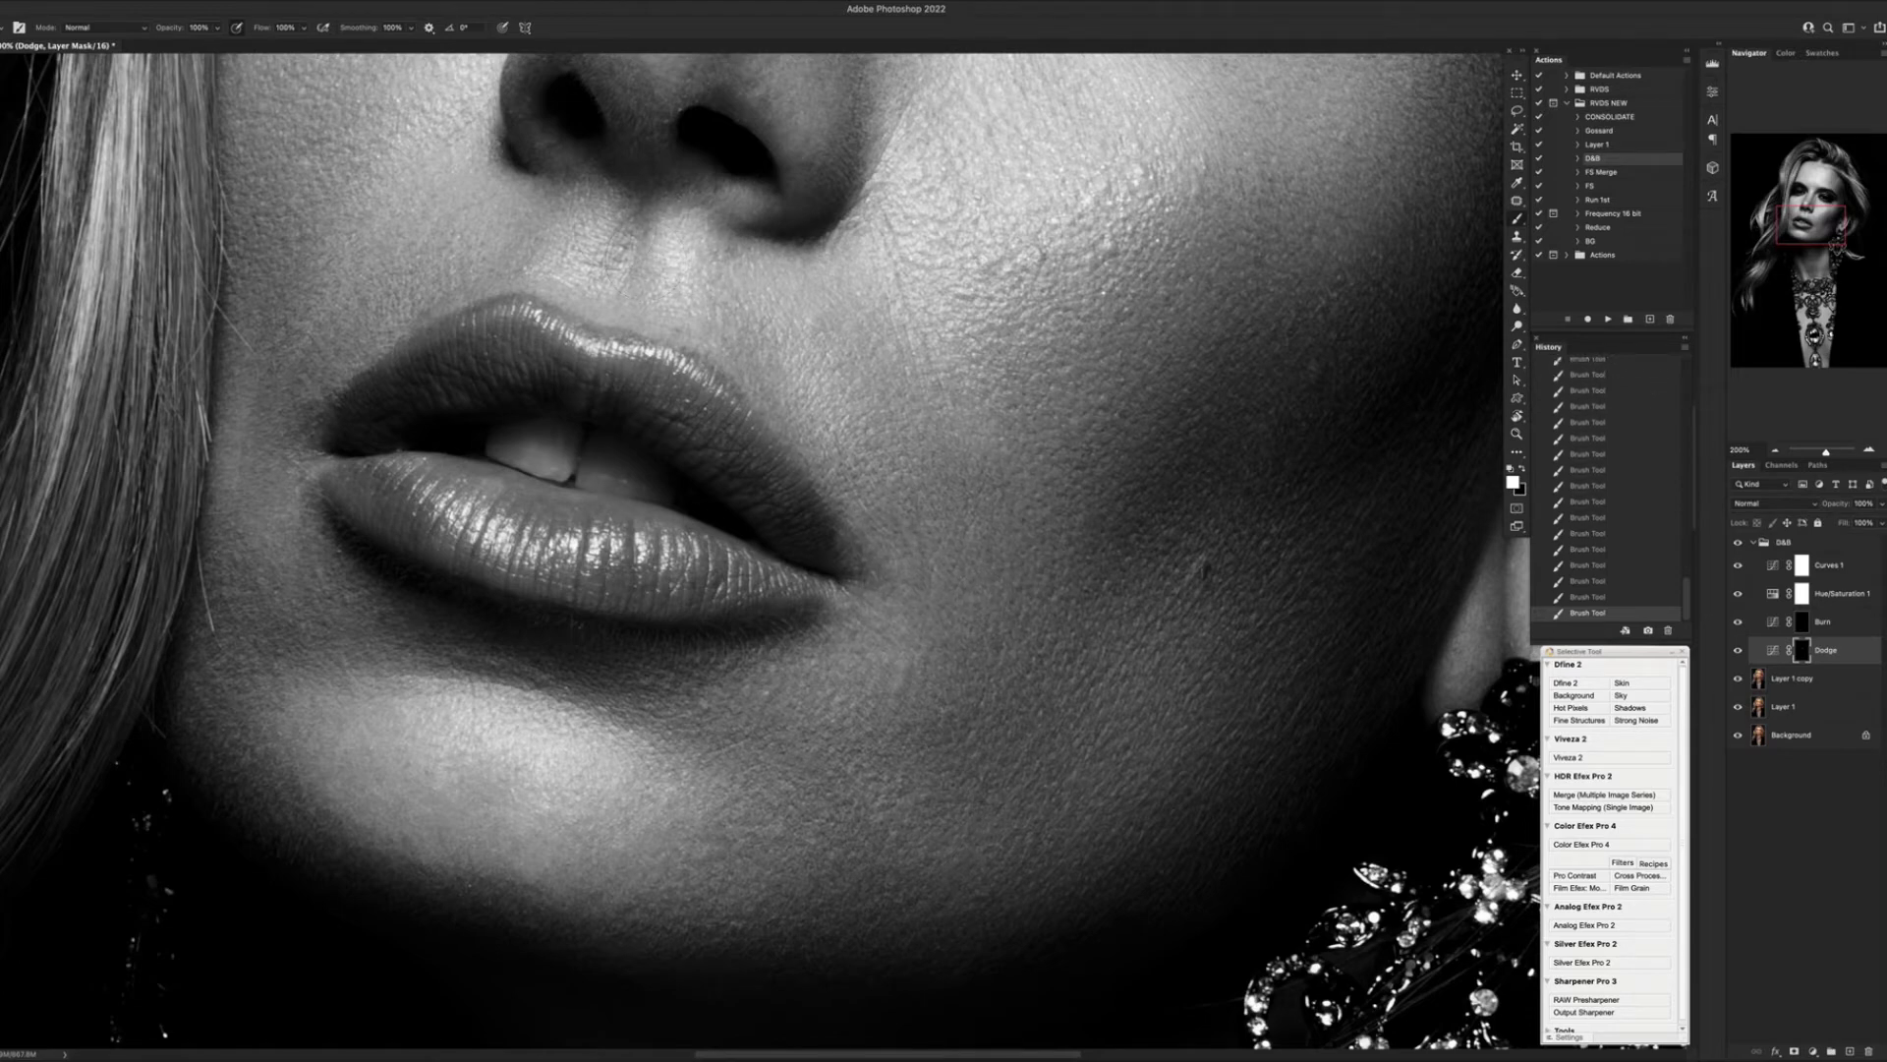
Dodge the uneven skin between the hair and the mouth, and the crease from nose to cheek.
left_click_drag(282, 393, 267, 453)
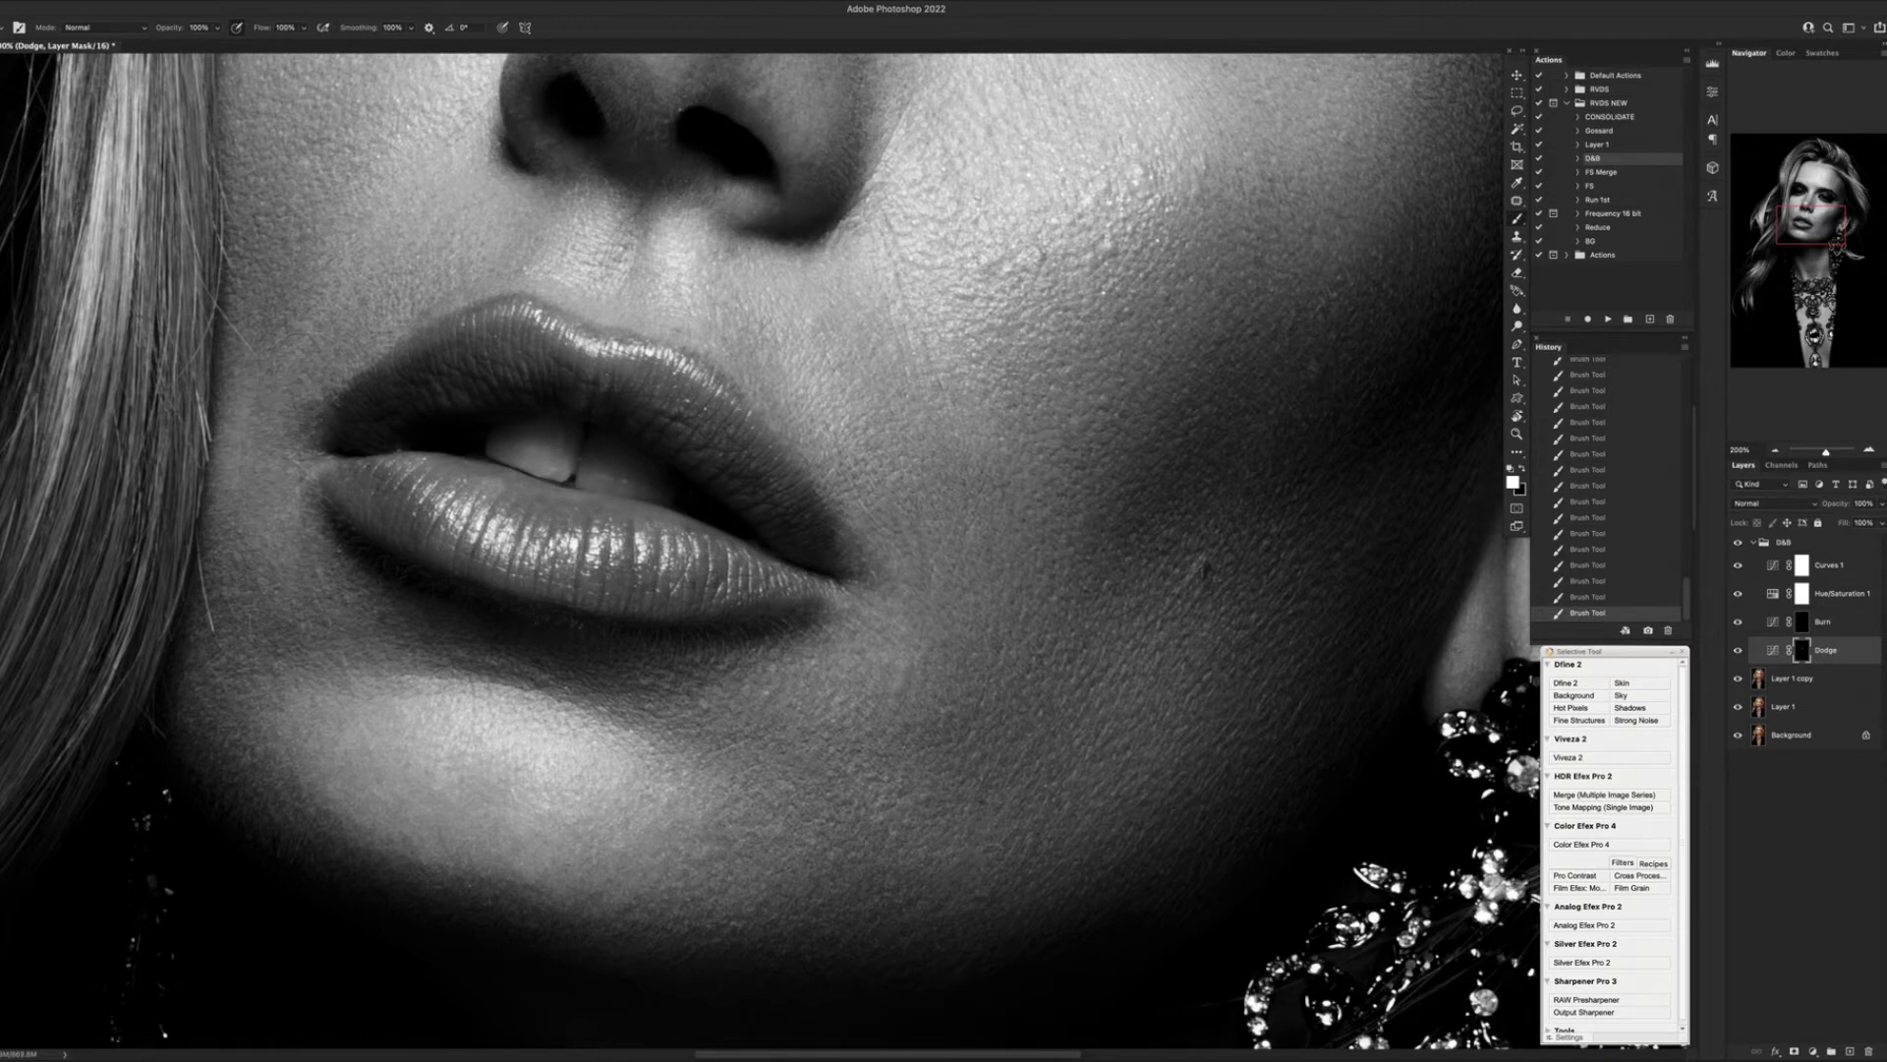
left_click_drag(280, 693, 247, 594)
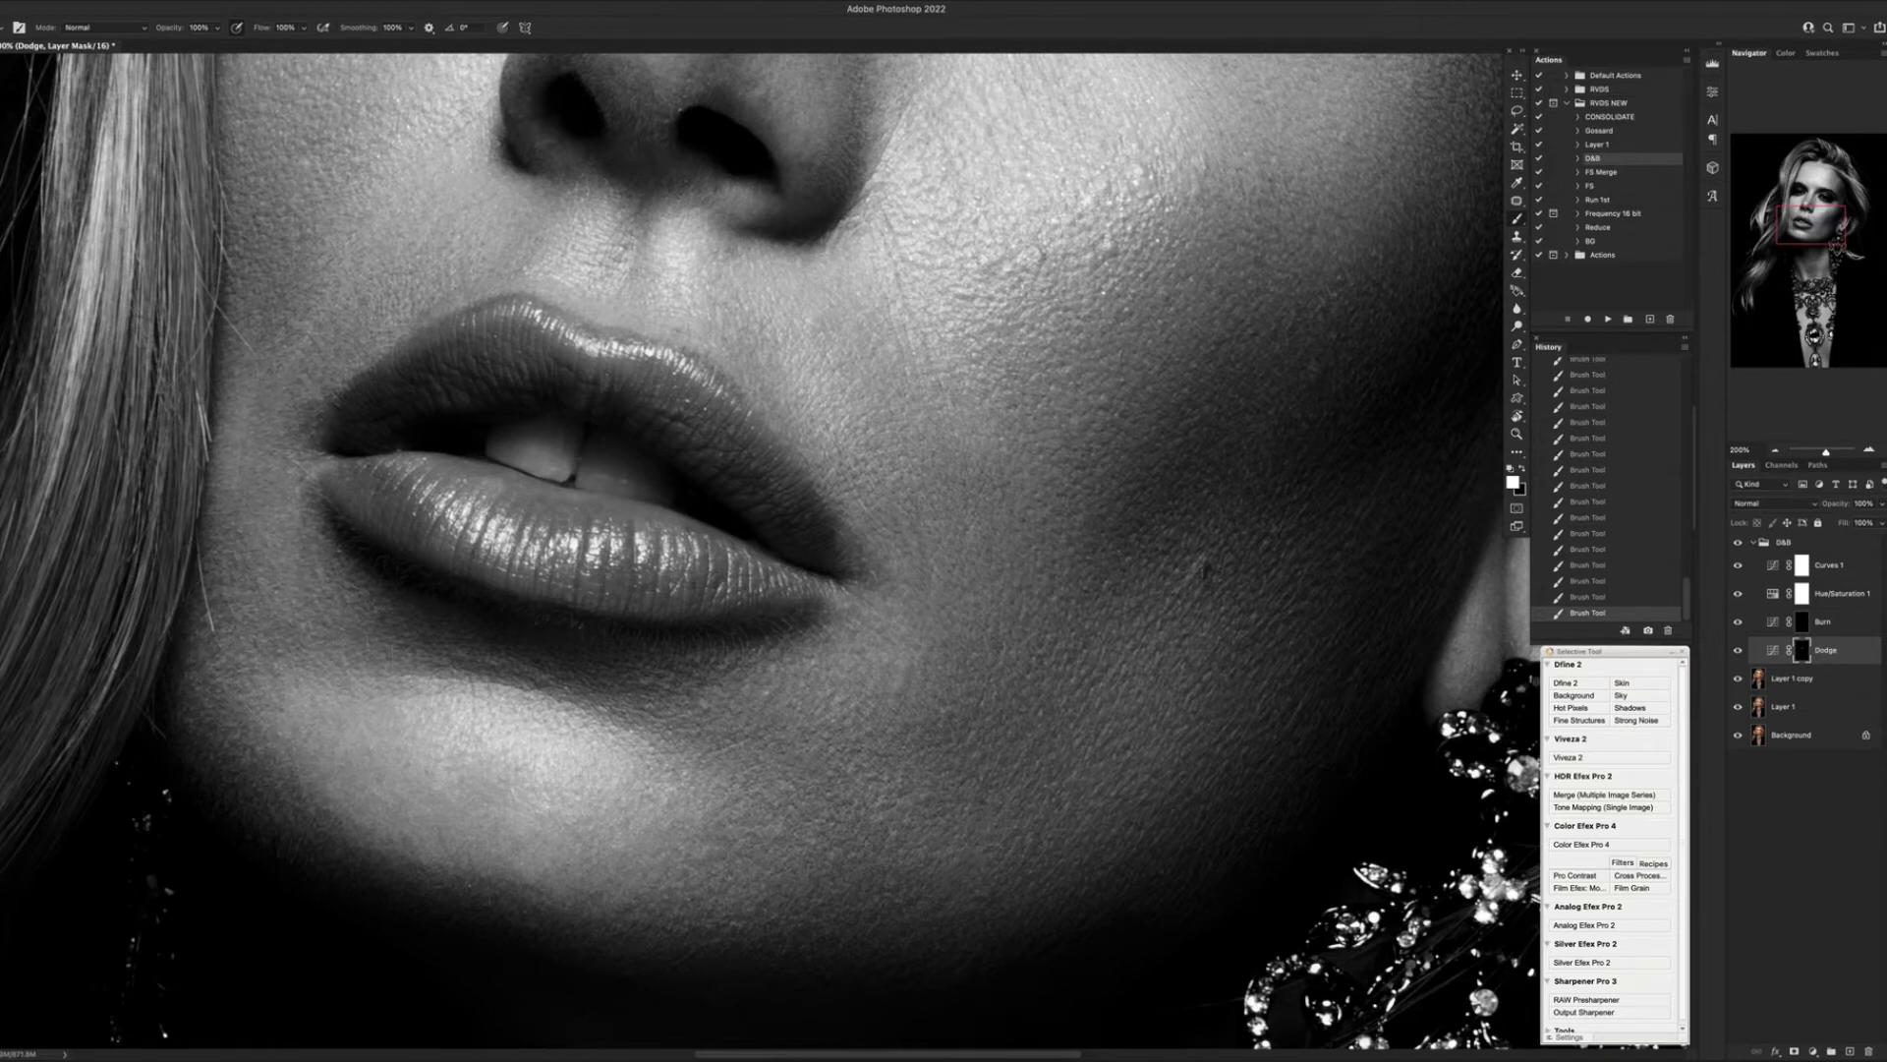
mouse_move(295, 314)
left_mouse_down()
mouse_move(319, 285)
mouse_move(339, 383)
left_mouse_up()
left_click_drag(748, 290, 914, 453)
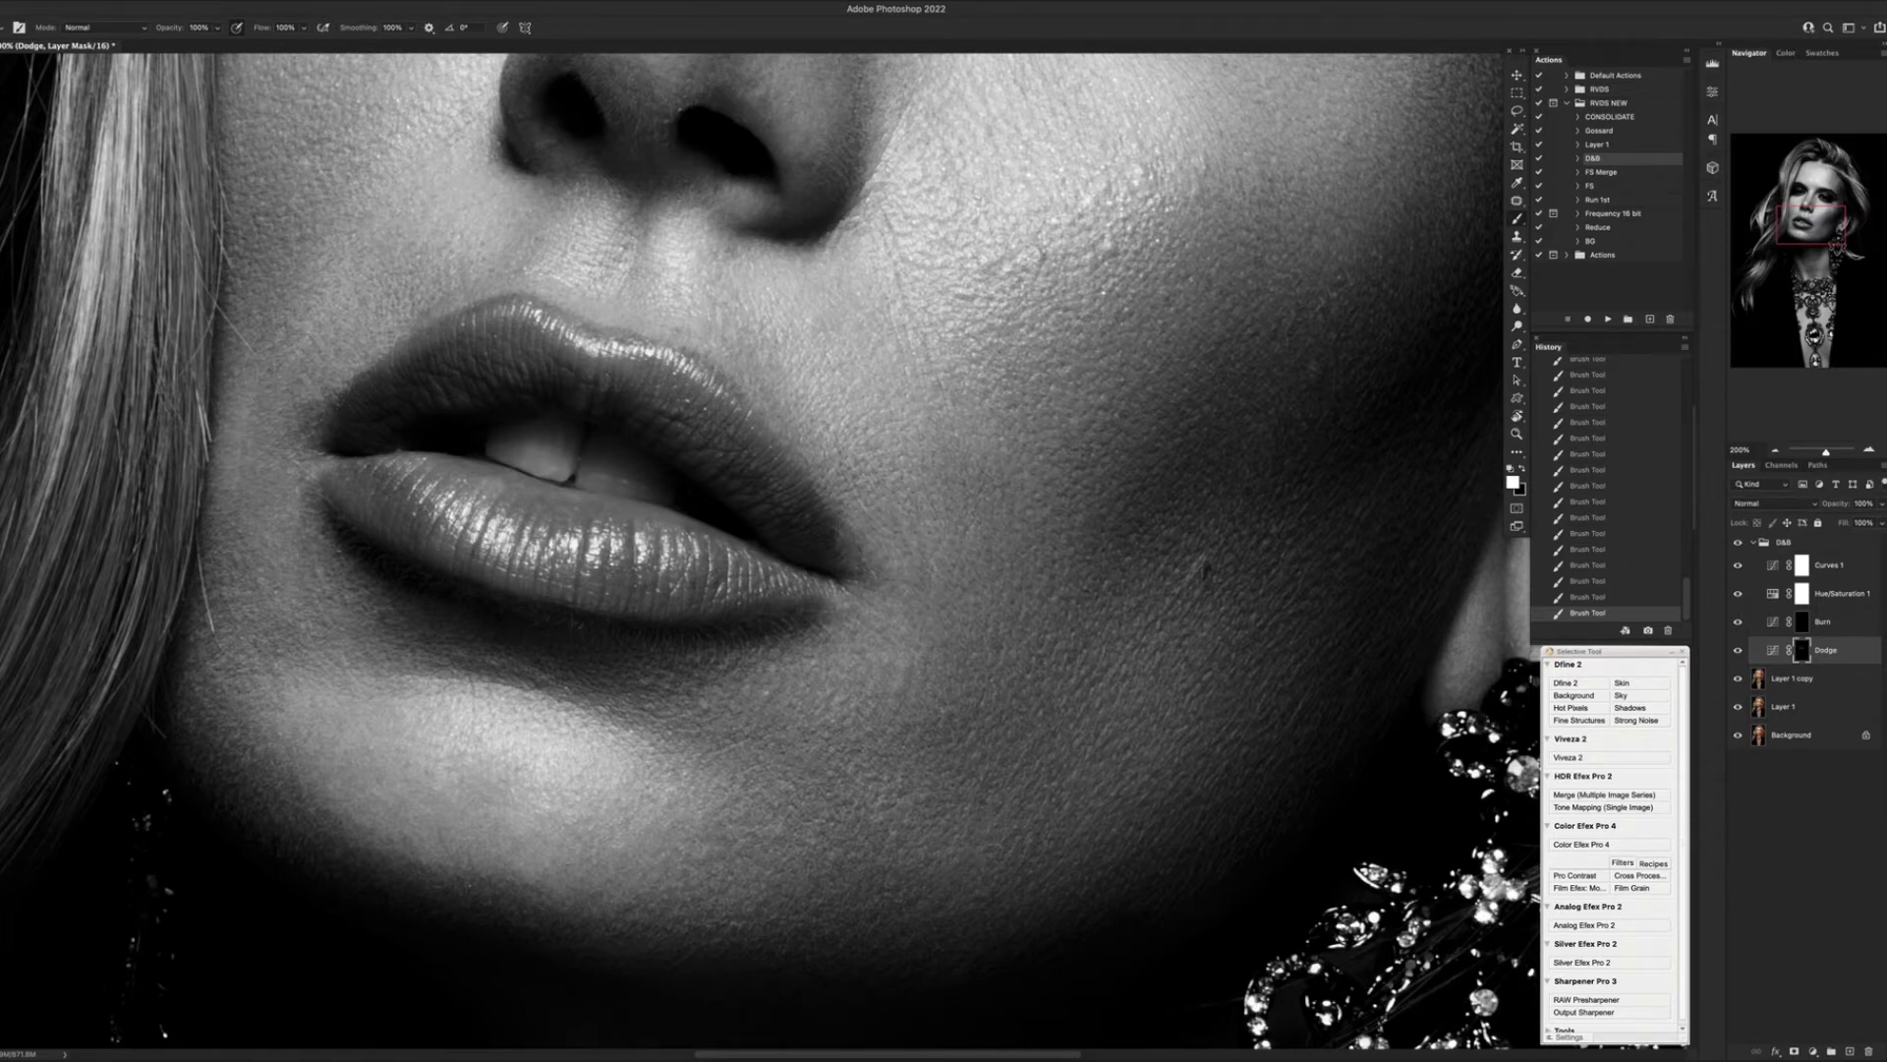
Lighten the remaining dark patches under the lower lip, along the jaw and on the lower cheek.
left_click_drag(786, 767, 689, 708)
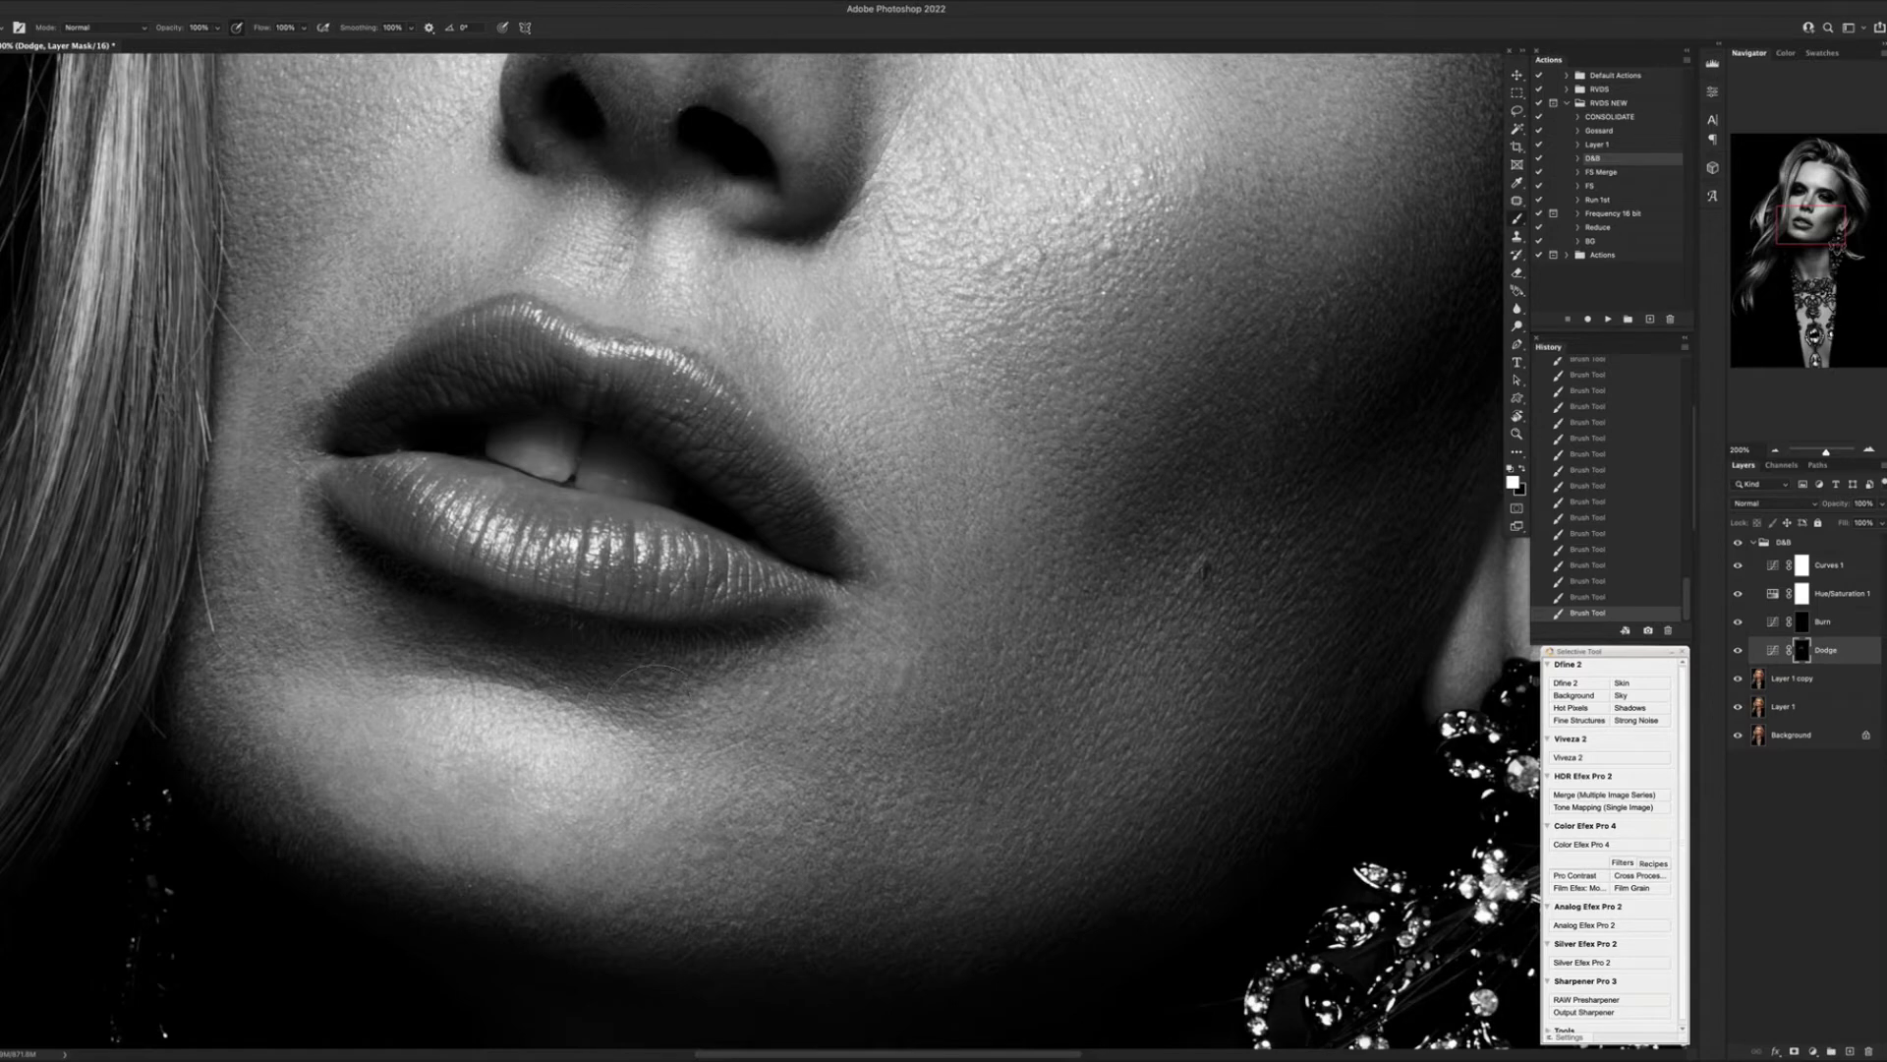
mouse_move(708, 835)
left_mouse_down()
mouse_move(816, 855)
mouse_move(978, 779)
mouse_move(921, 845)
left_mouse_up()
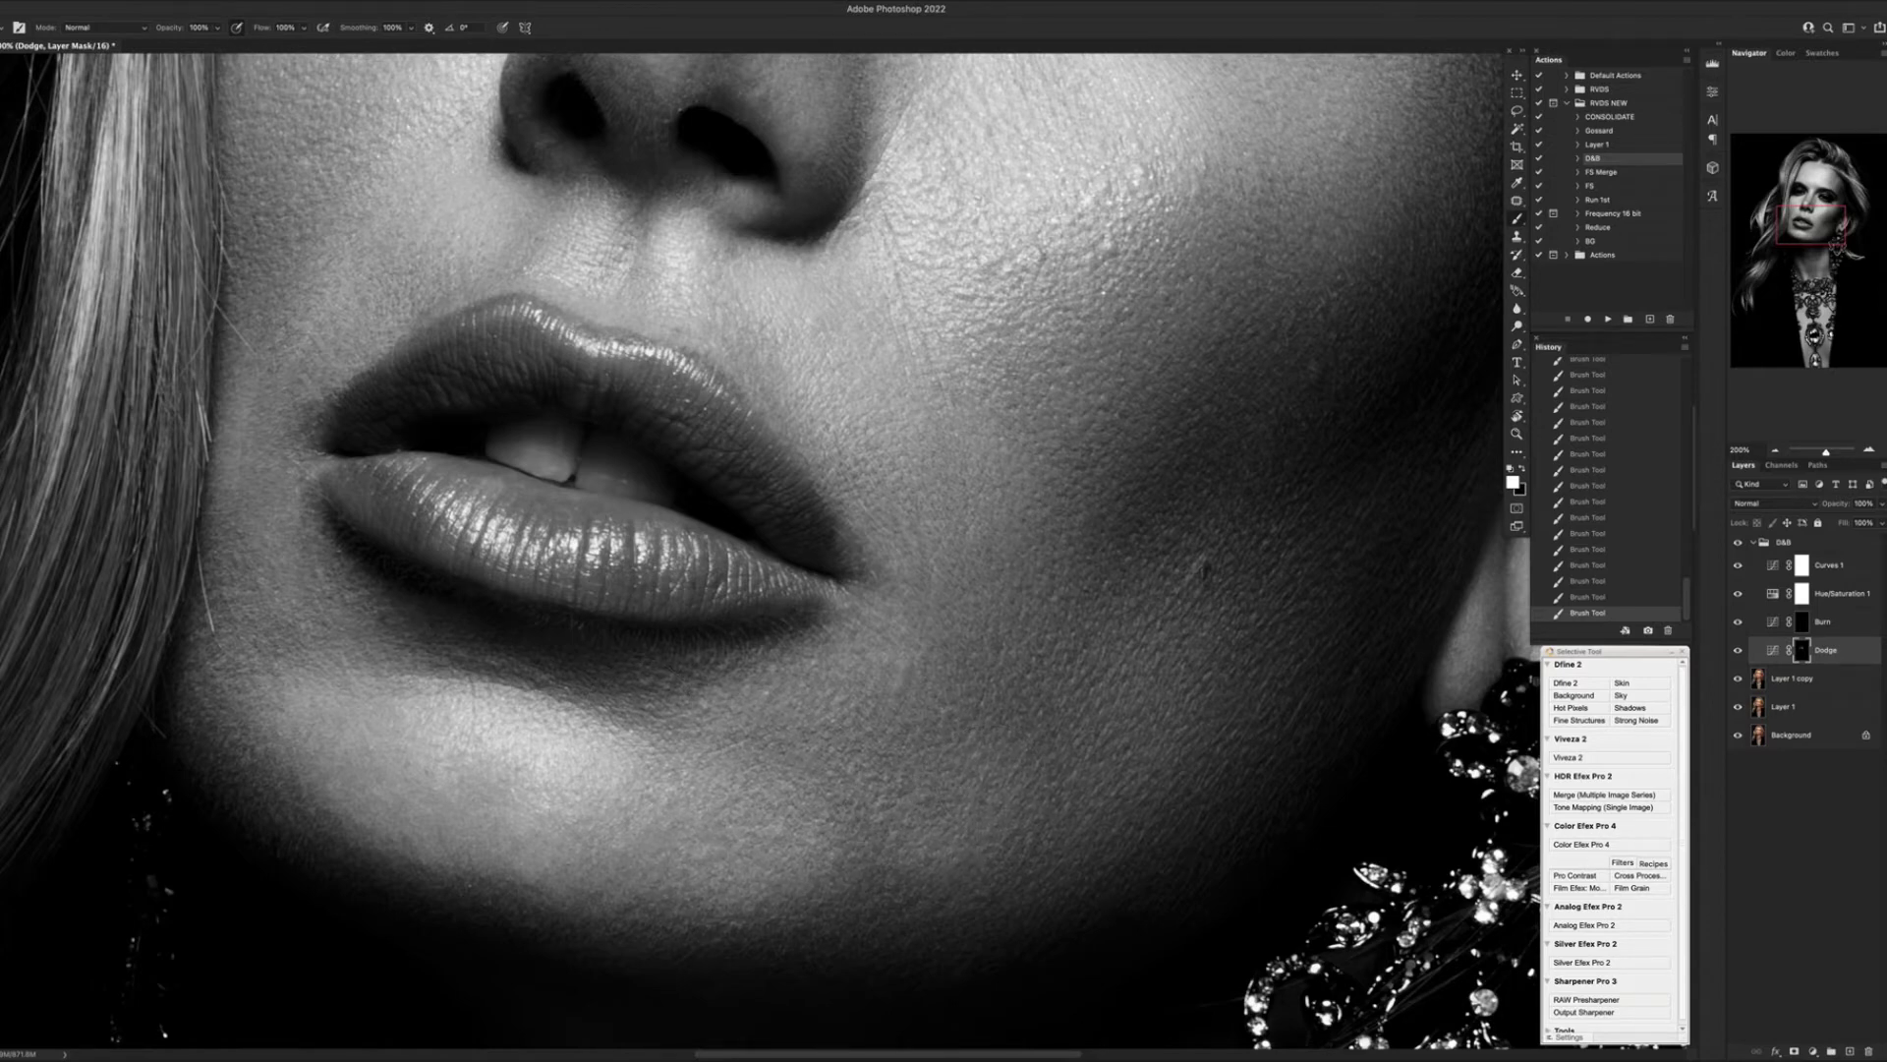
left_click_drag(1008, 678, 1030, 621)
left_click_drag(919, 725, 899, 704)
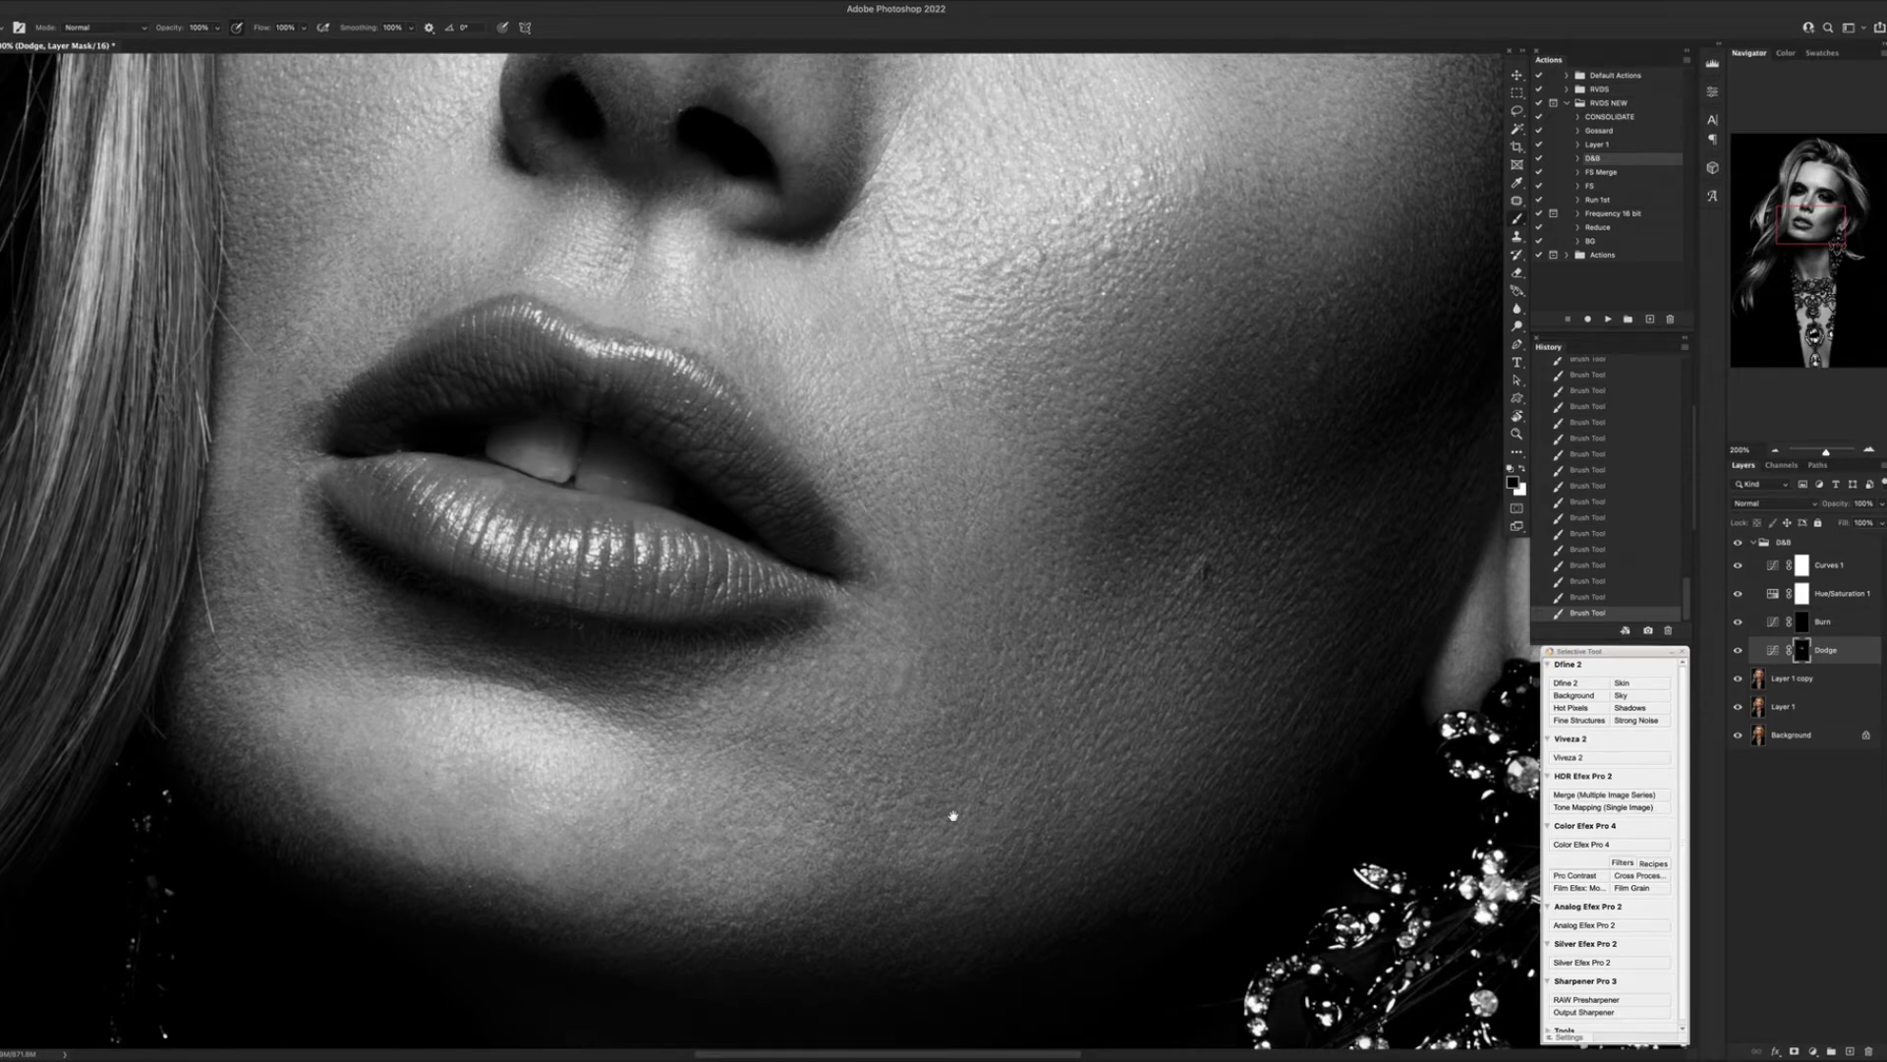
Dodge the dark areas from the tip of the nose up along its bridge using a smaller brush.
scroll(953, 816, "up", 10)
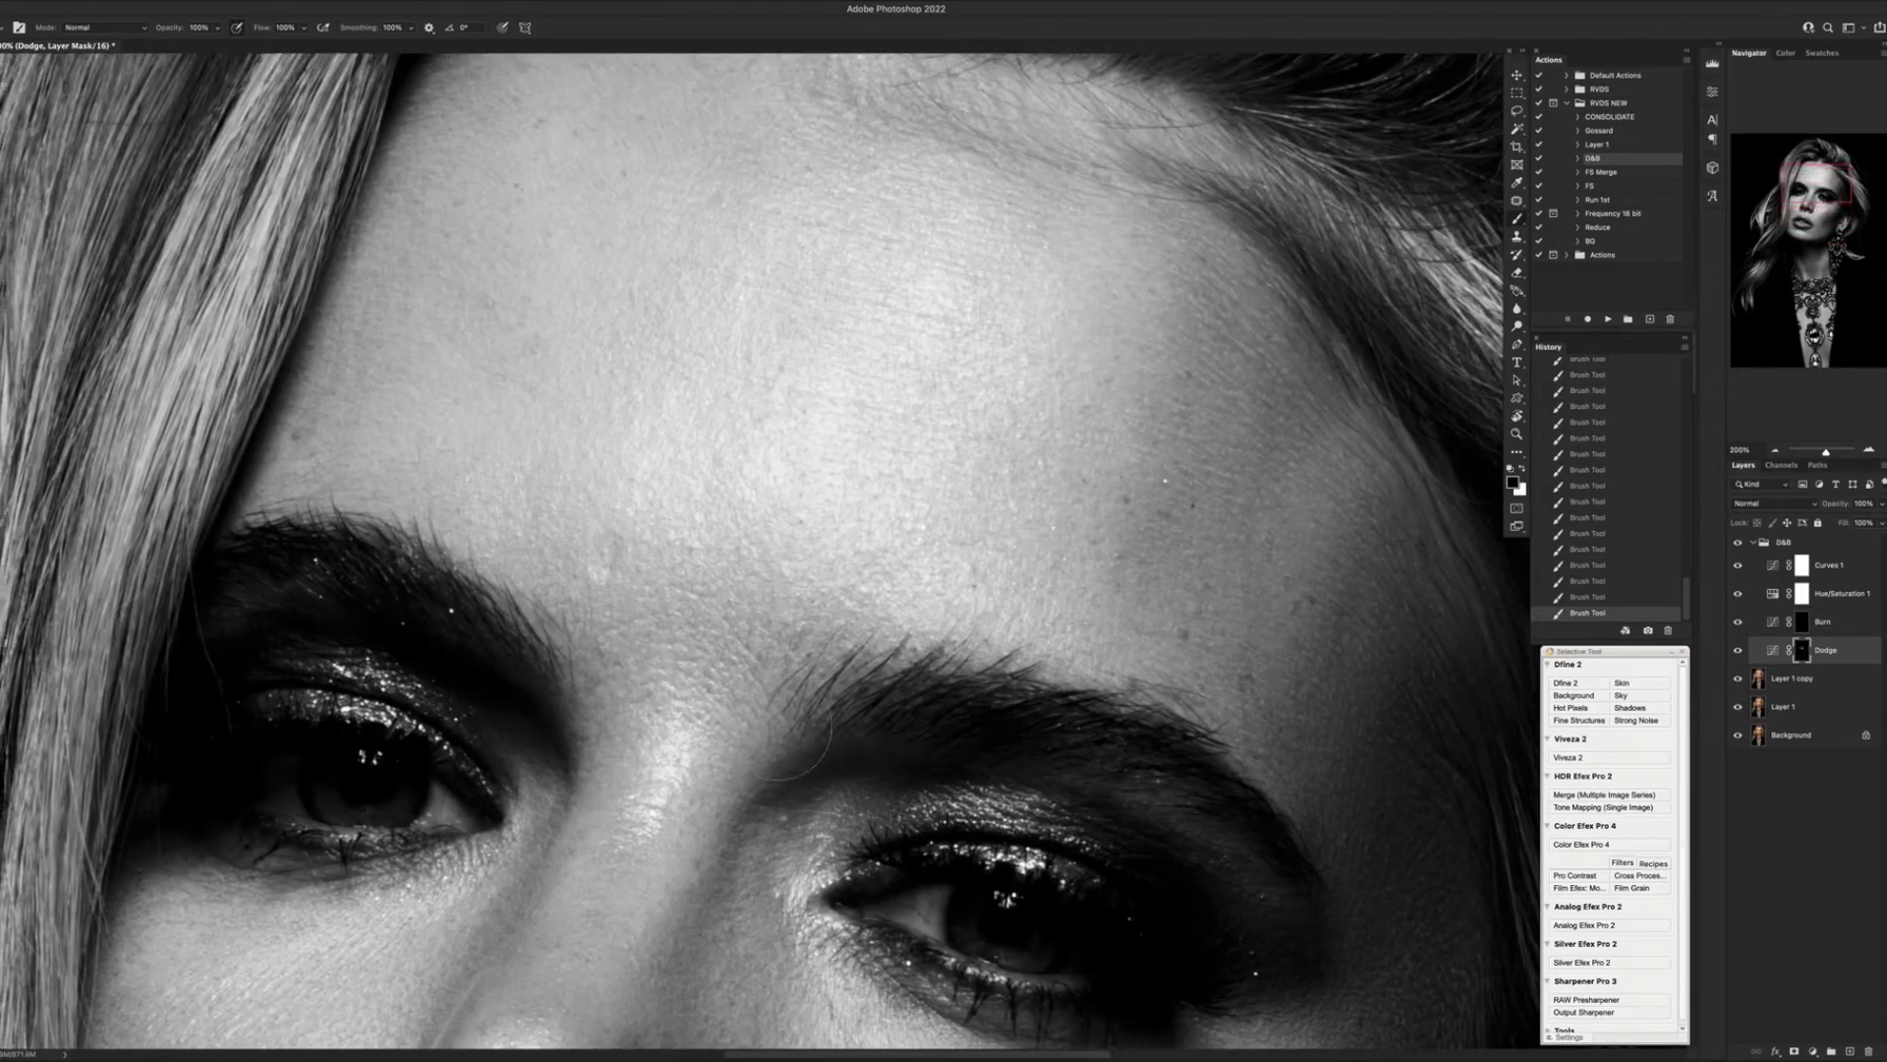
key("x")
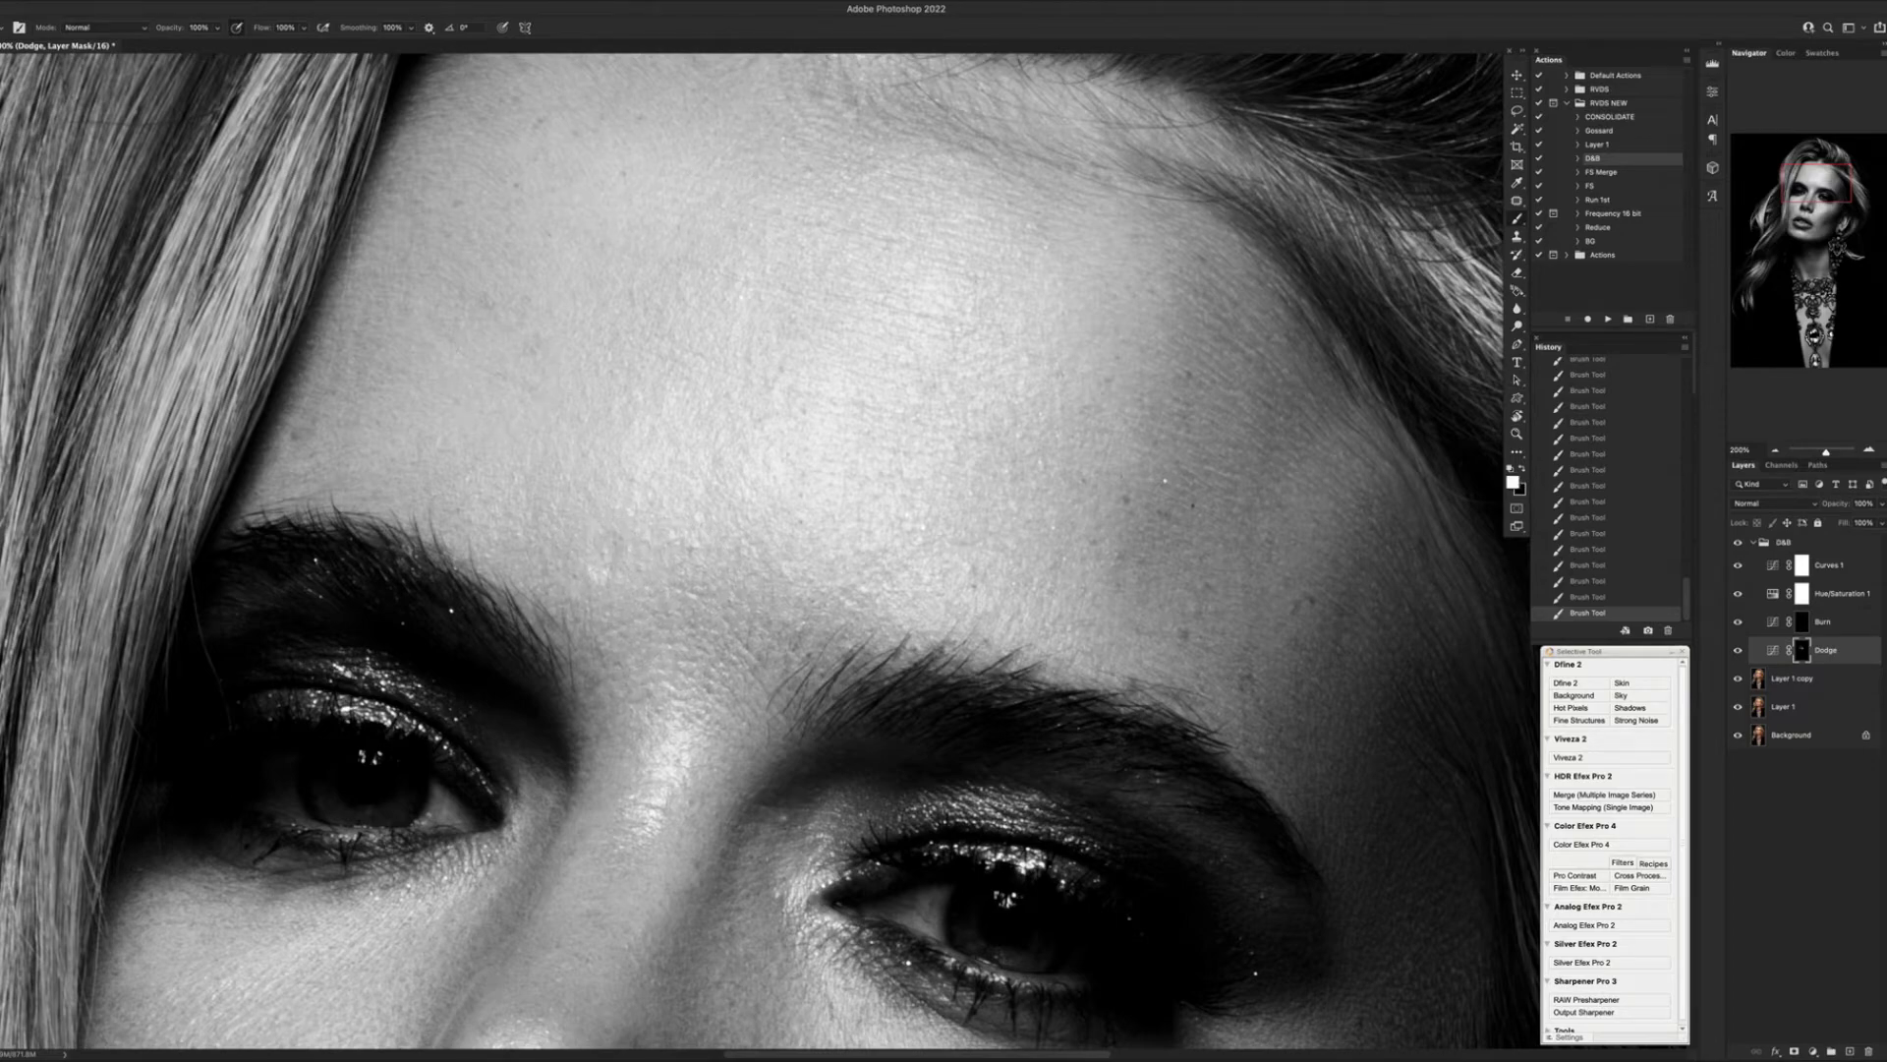
scroll(766, 550, "down", 10)
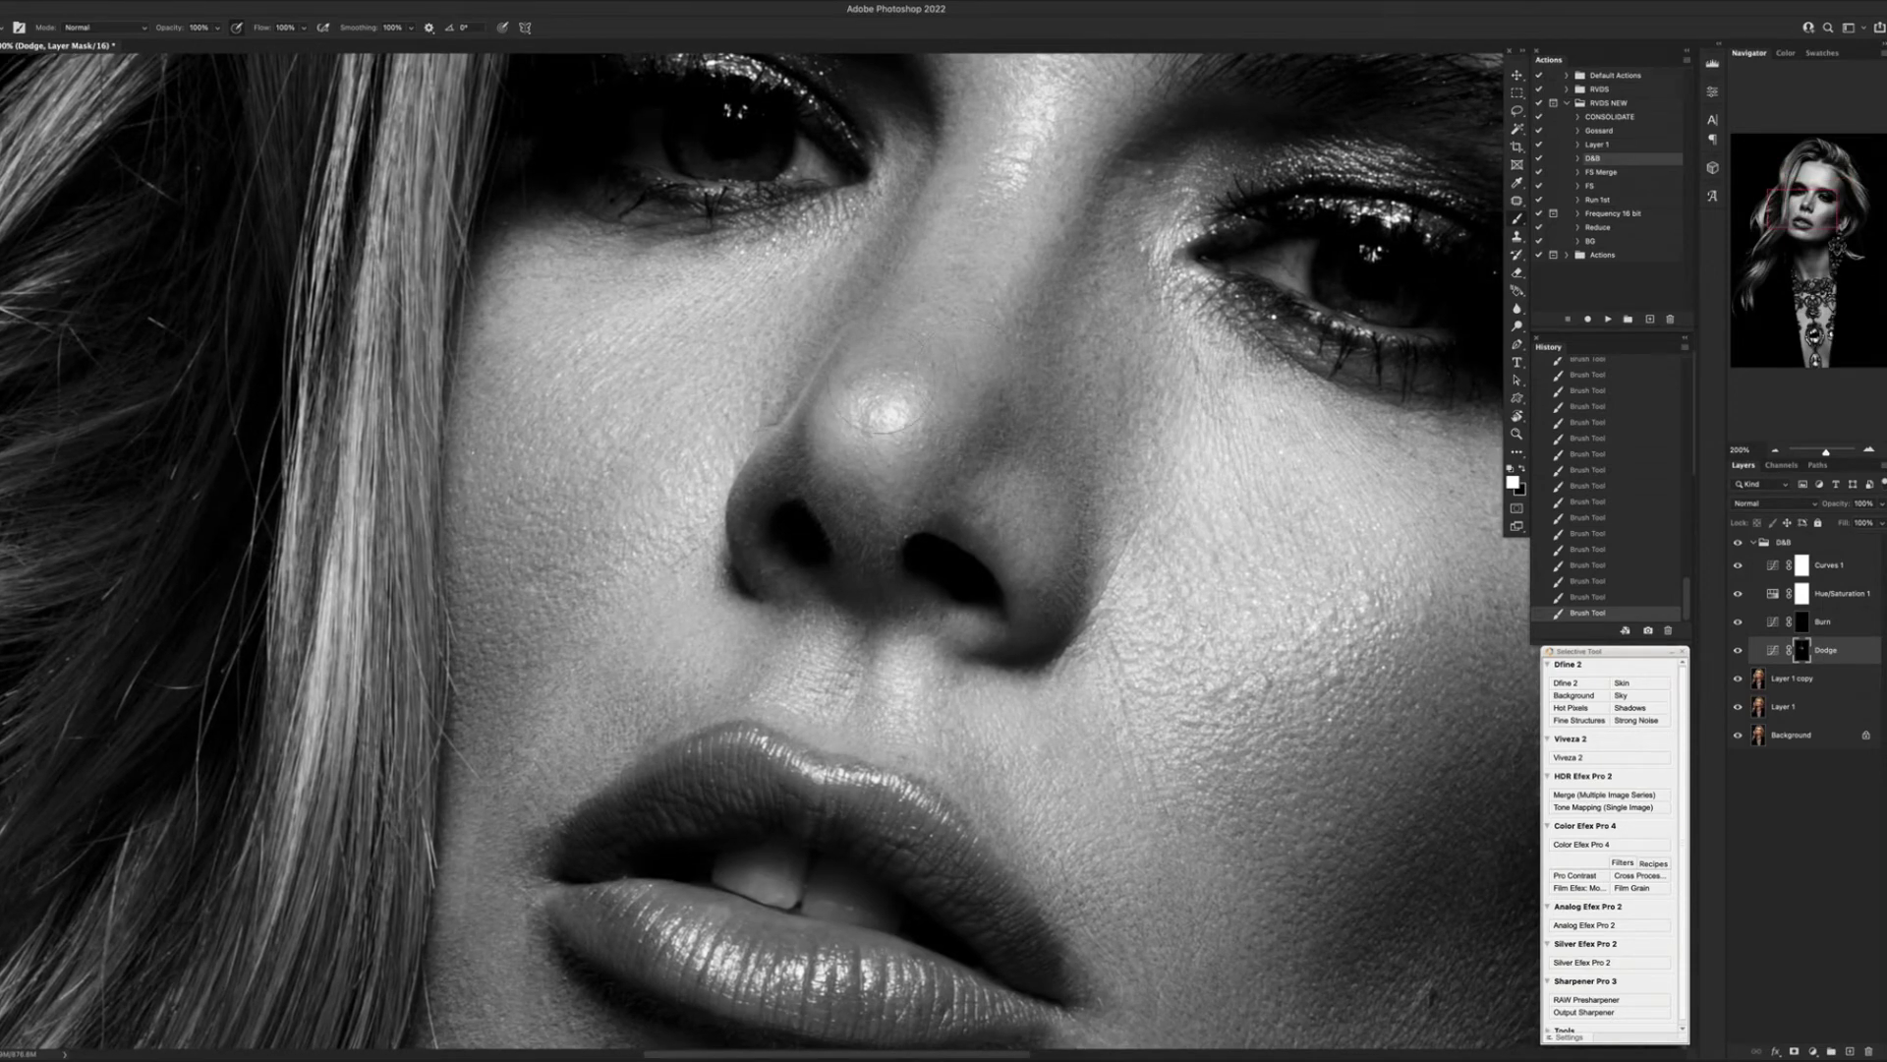
key("bracketleft")
left_click_drag(895, 401, 1015, 167)
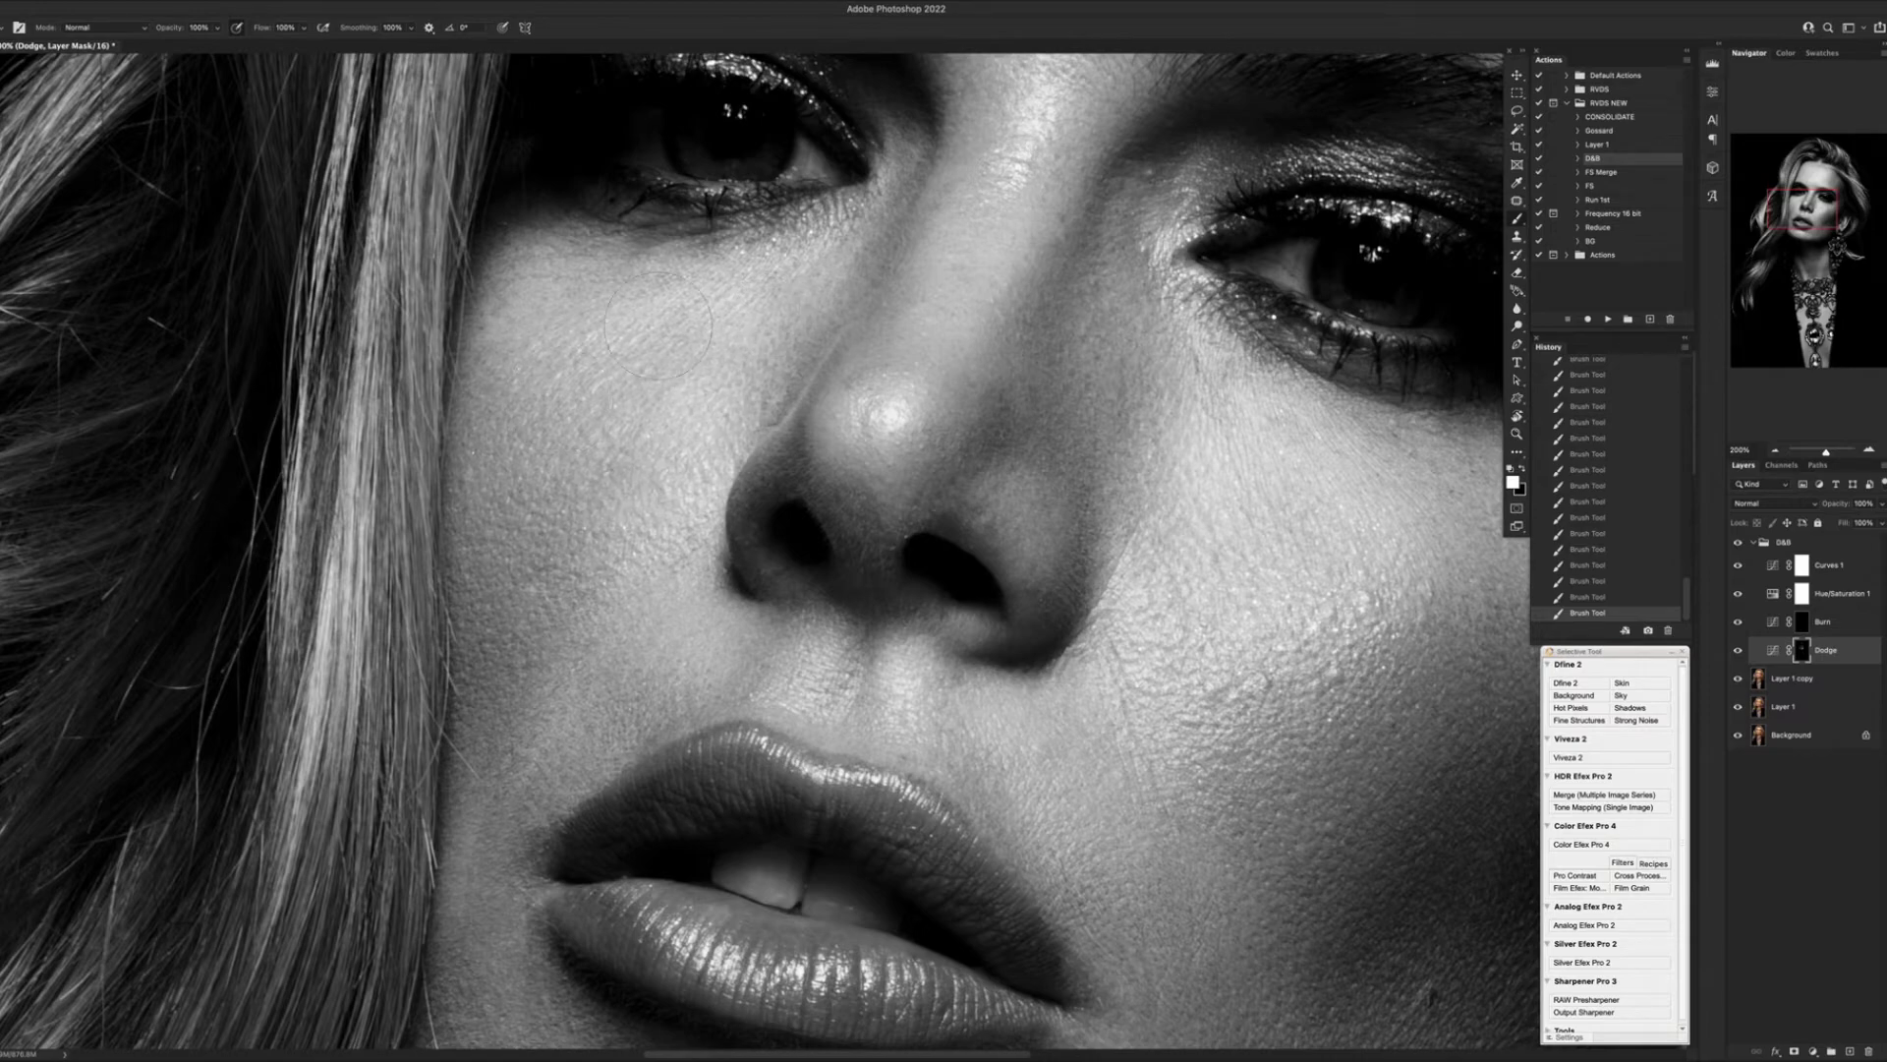
Dodge the small dark spots on the cheek below the eye and beside the nose.
key("space")
left_click_drag(994, 432, 660, 342)
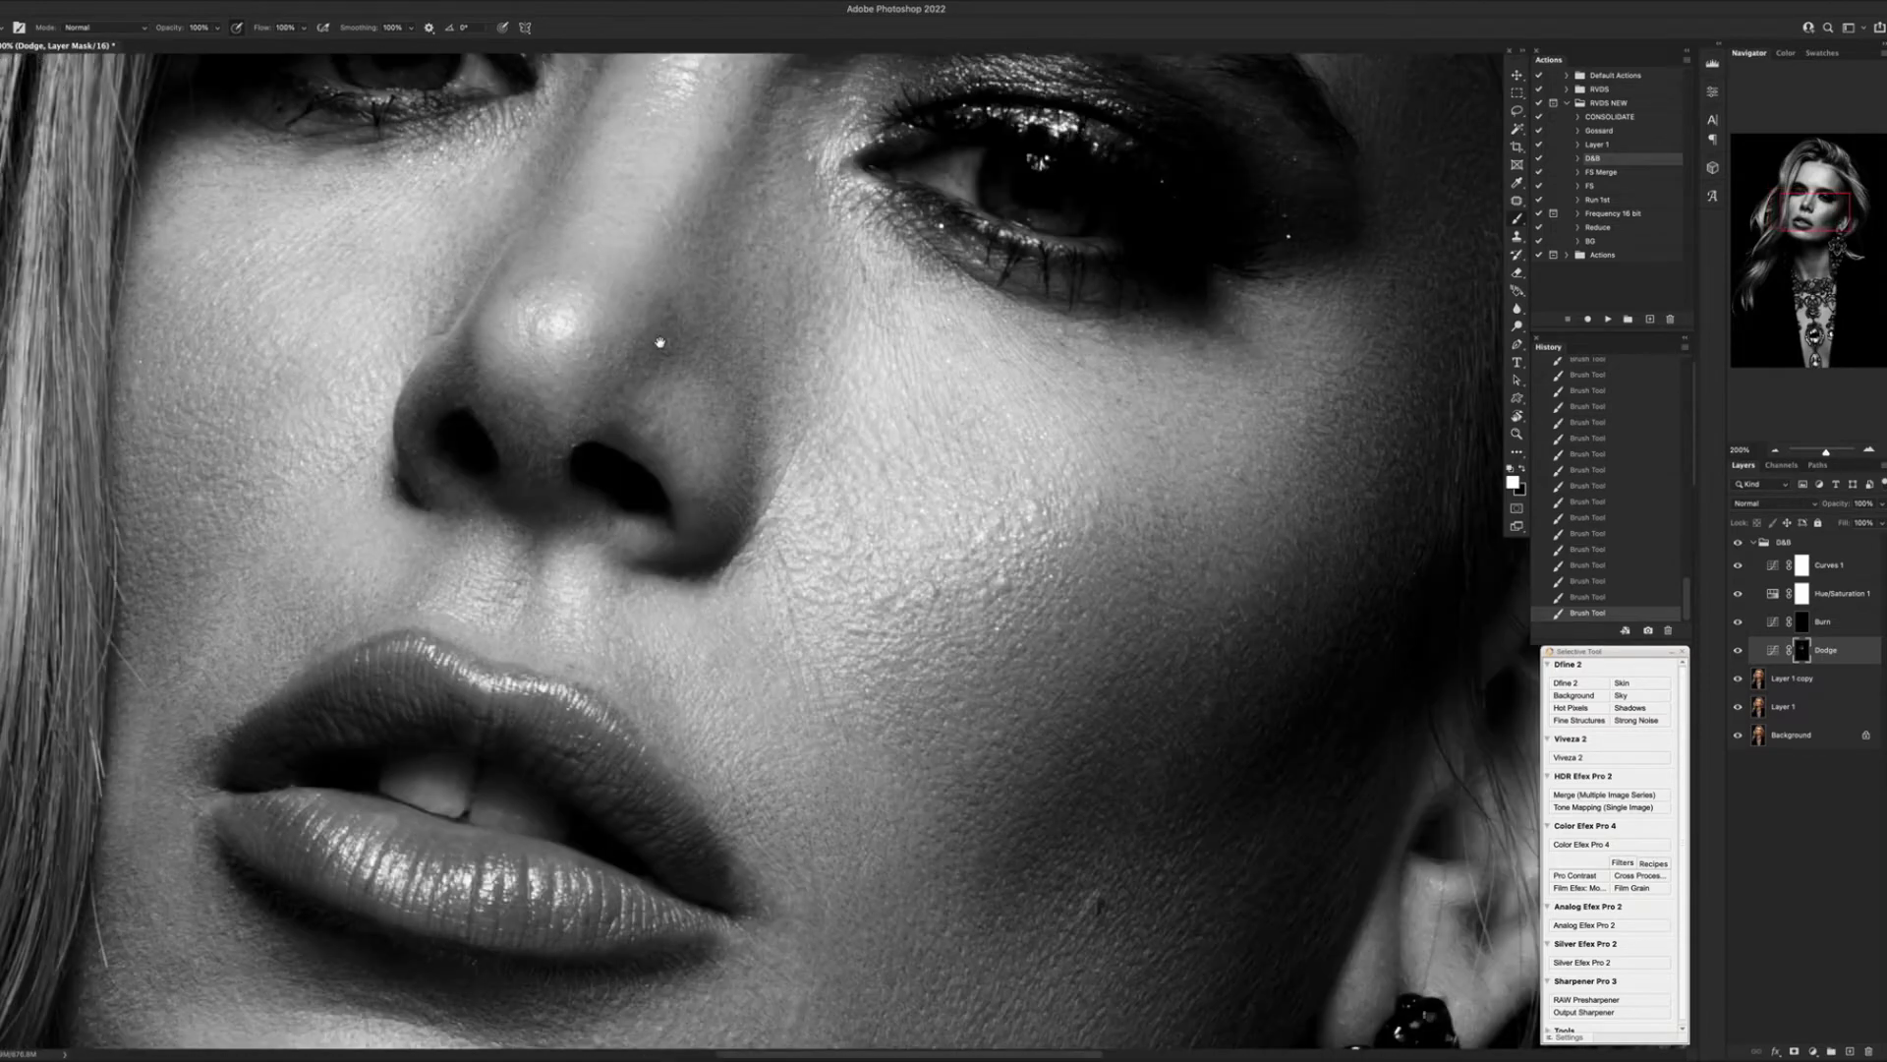
scroll(660, 342, "right", 3)
scroll(660, 342, "down", 1)
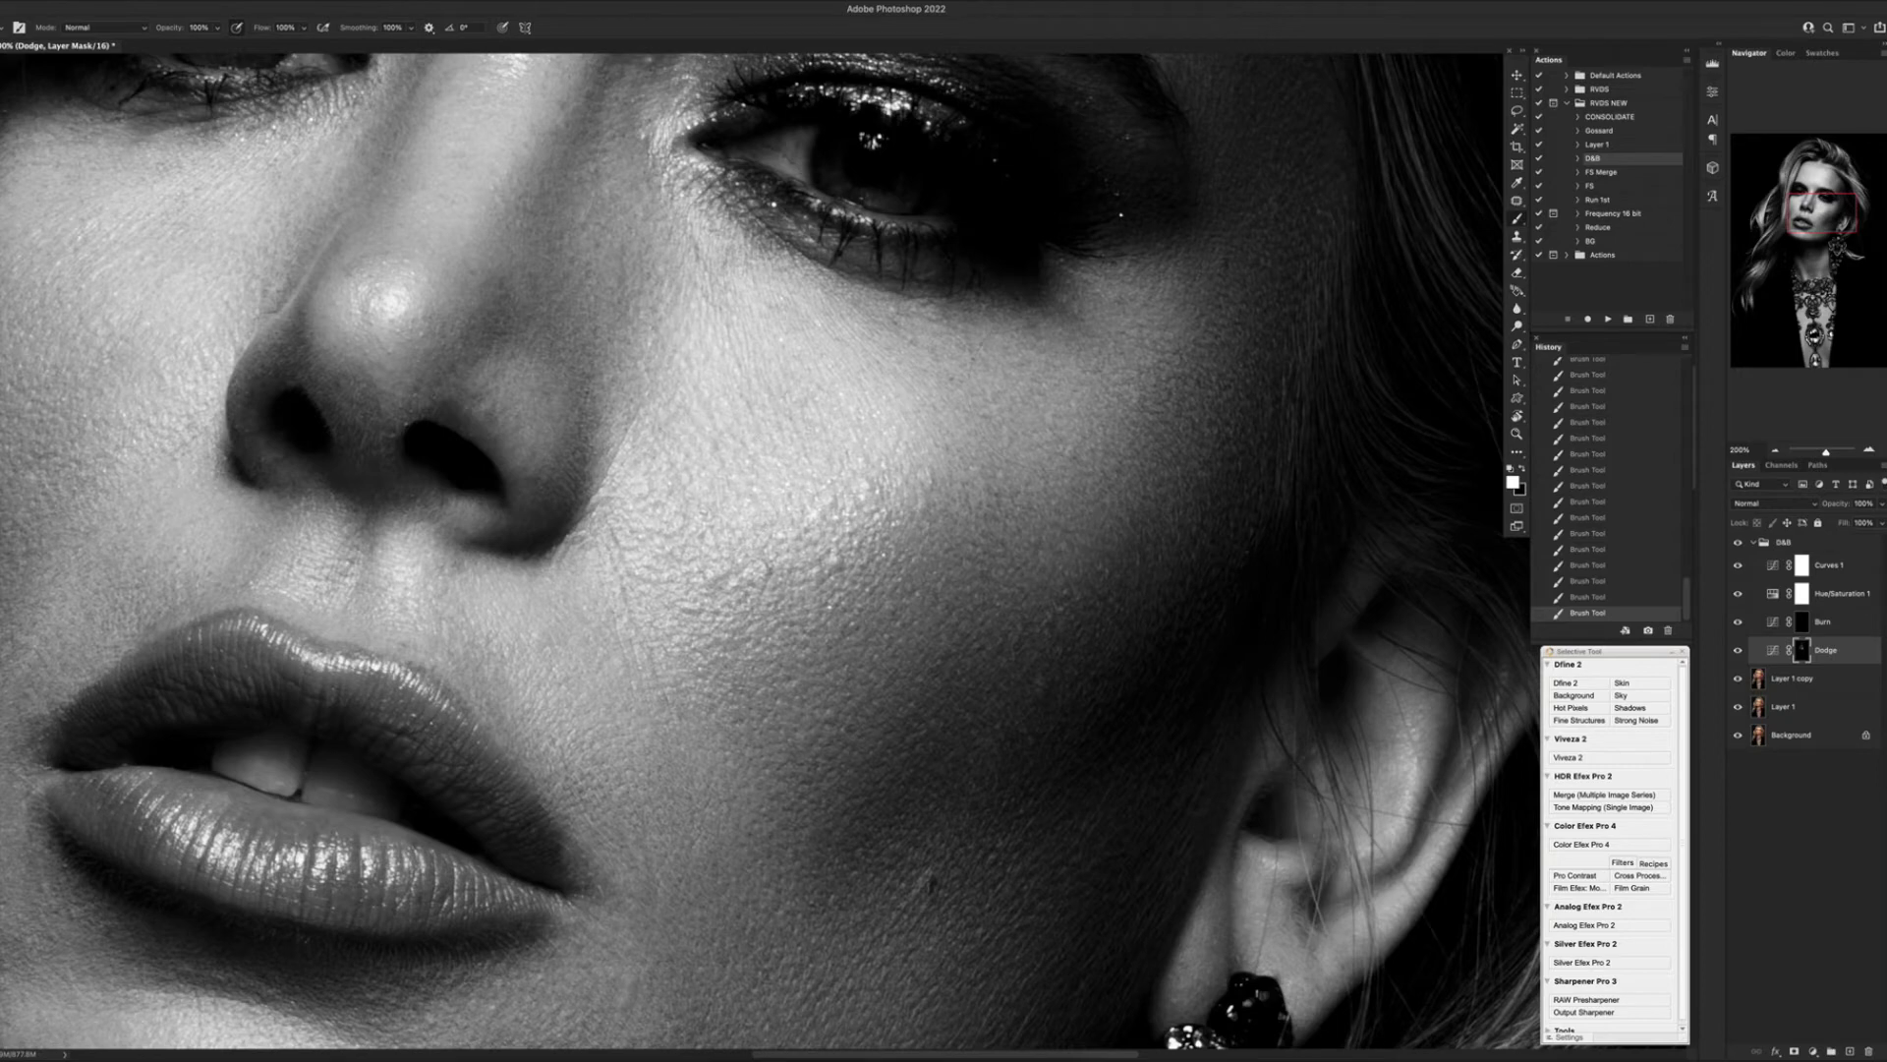
left_click(1019, 395)
left_click(1017, 442)
left_click(700, 526)
left_click(652, 349)
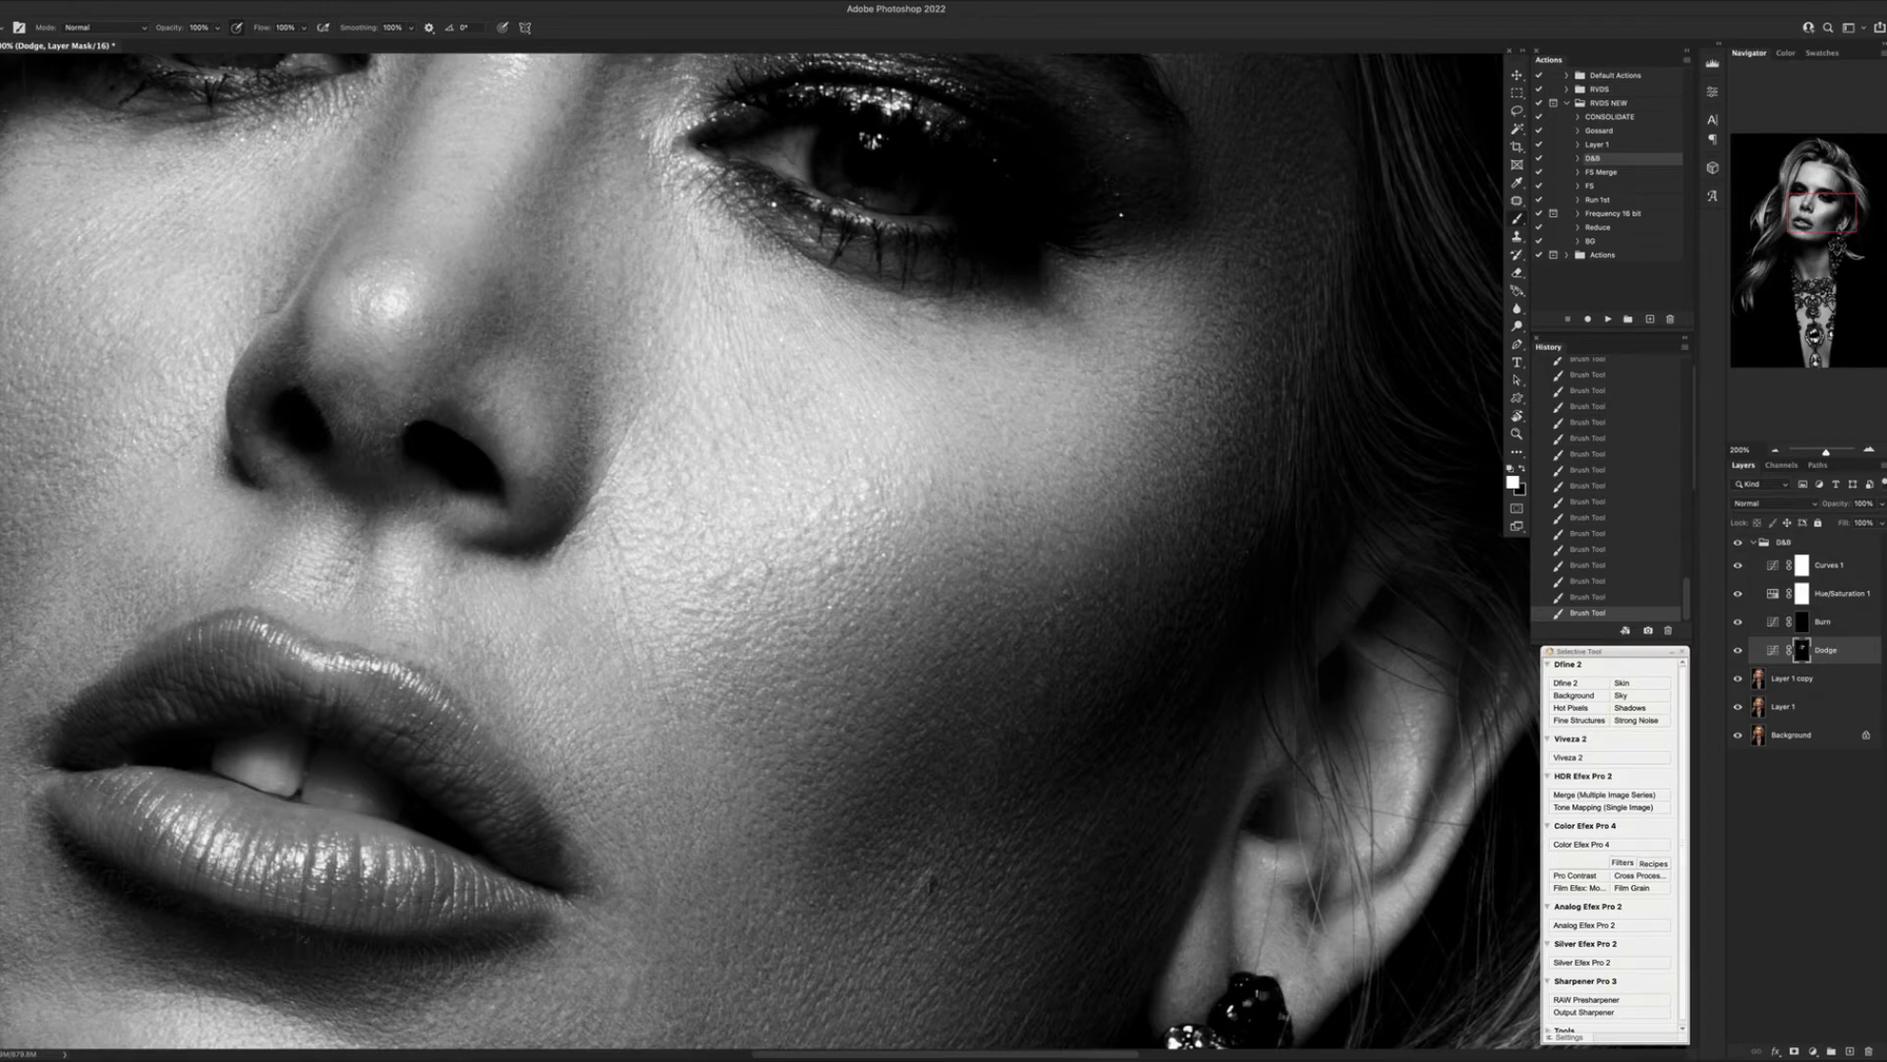
Compare the portrait with and without the D&B group, and merge its dodge and burn layers using the CONSOLIDATE action.
key("super+minus")
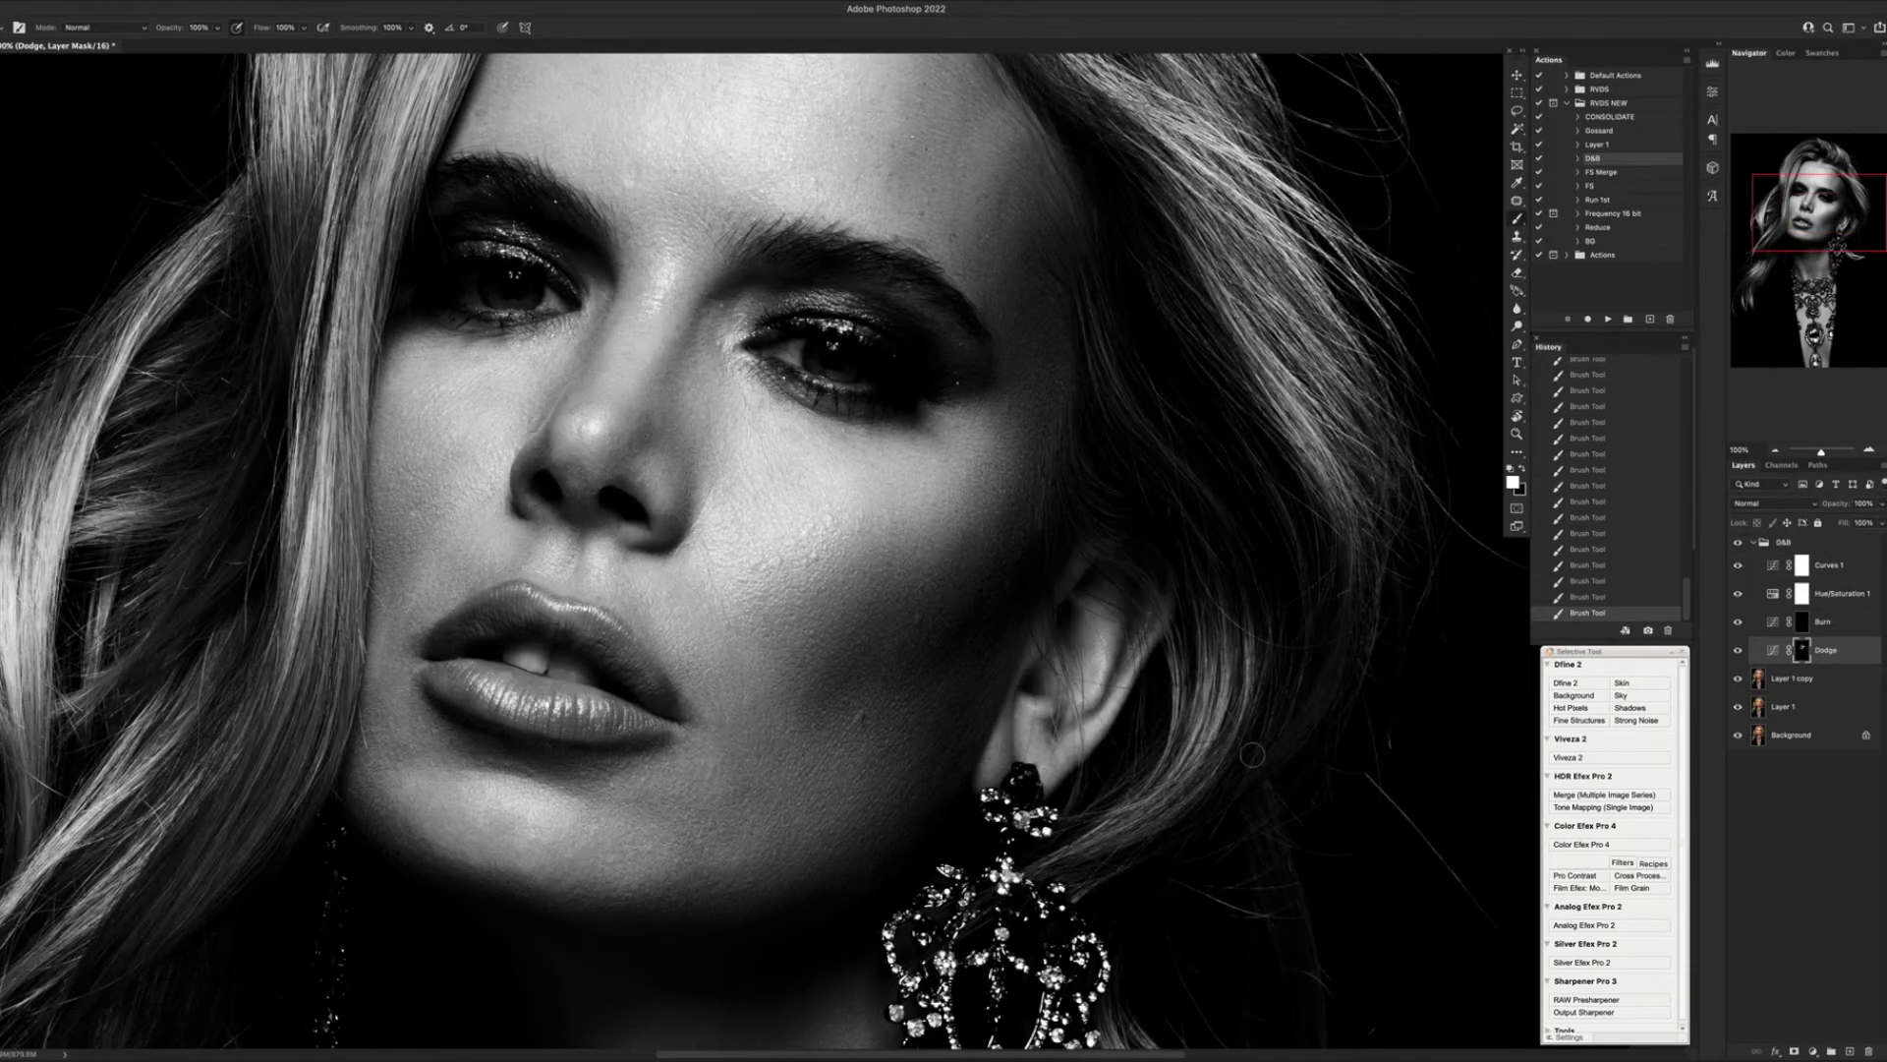
left_click(1738, 543)
left_click(1738, 542)
key("alt+bracketright")
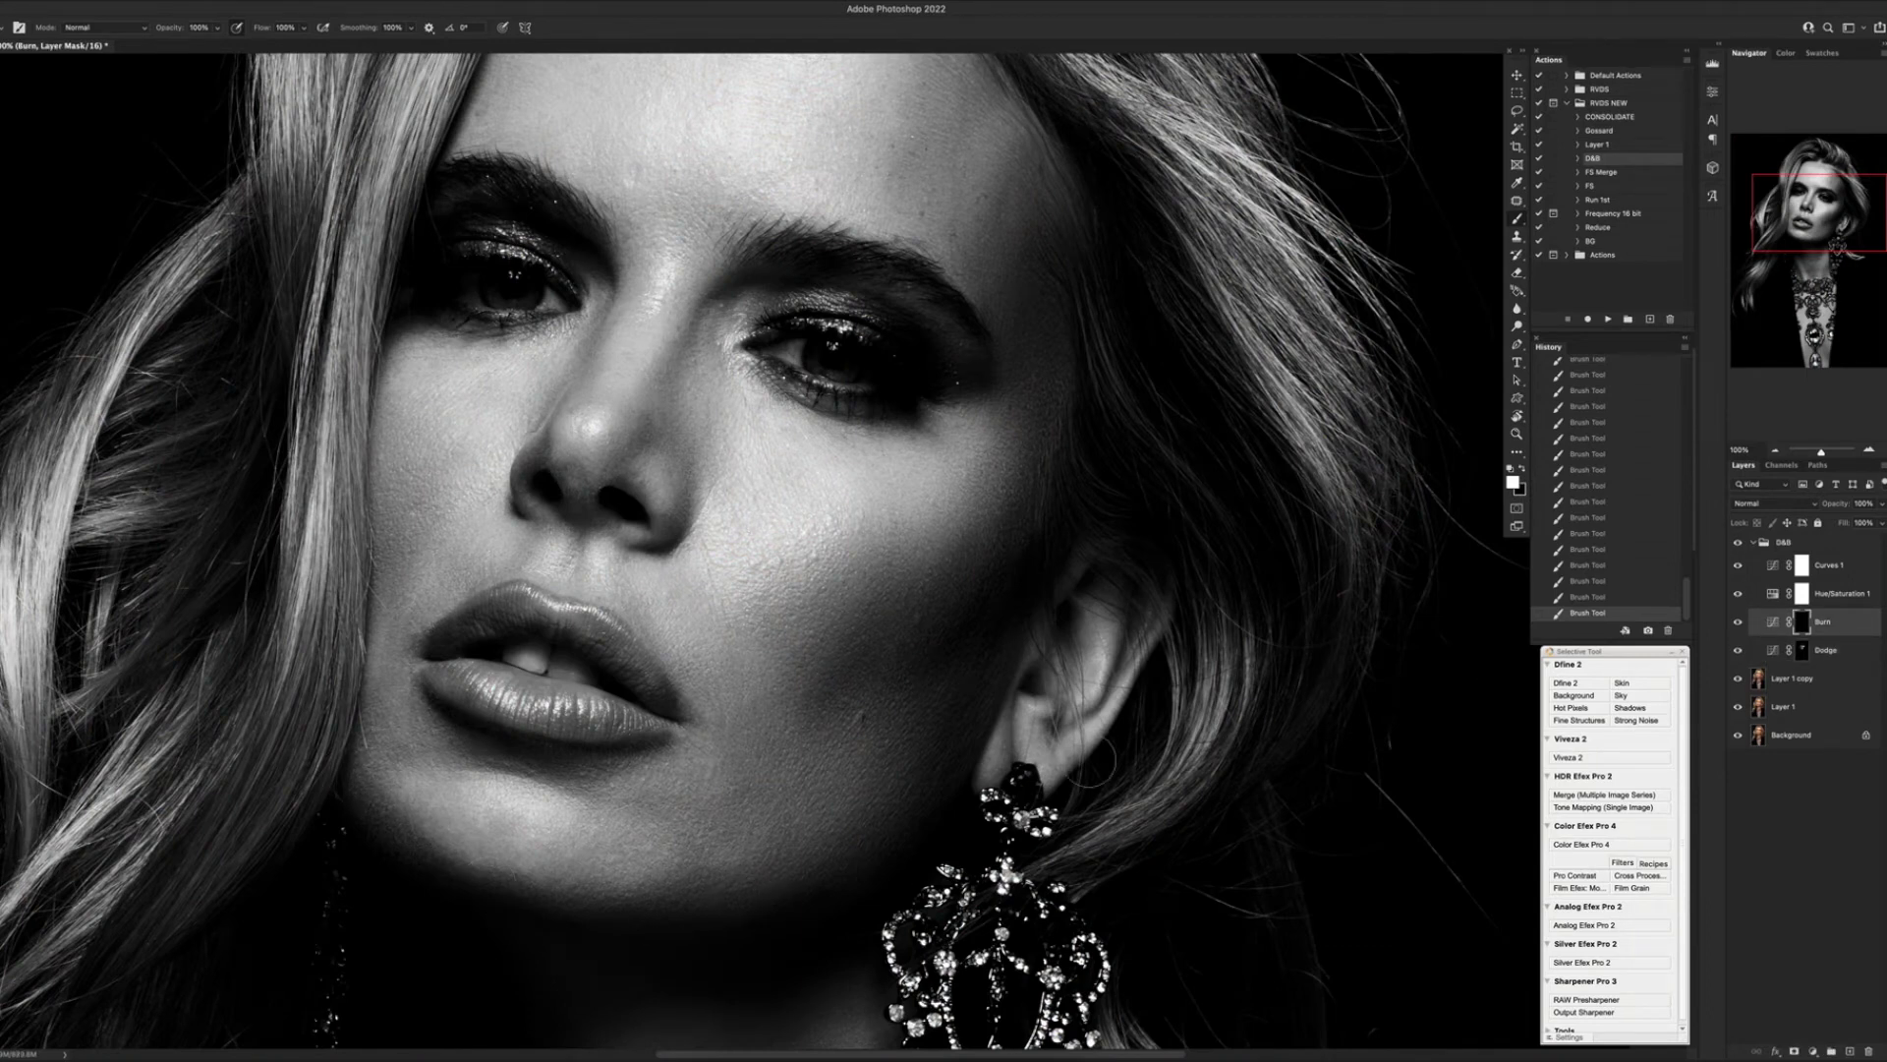
left_click(1800, 546)
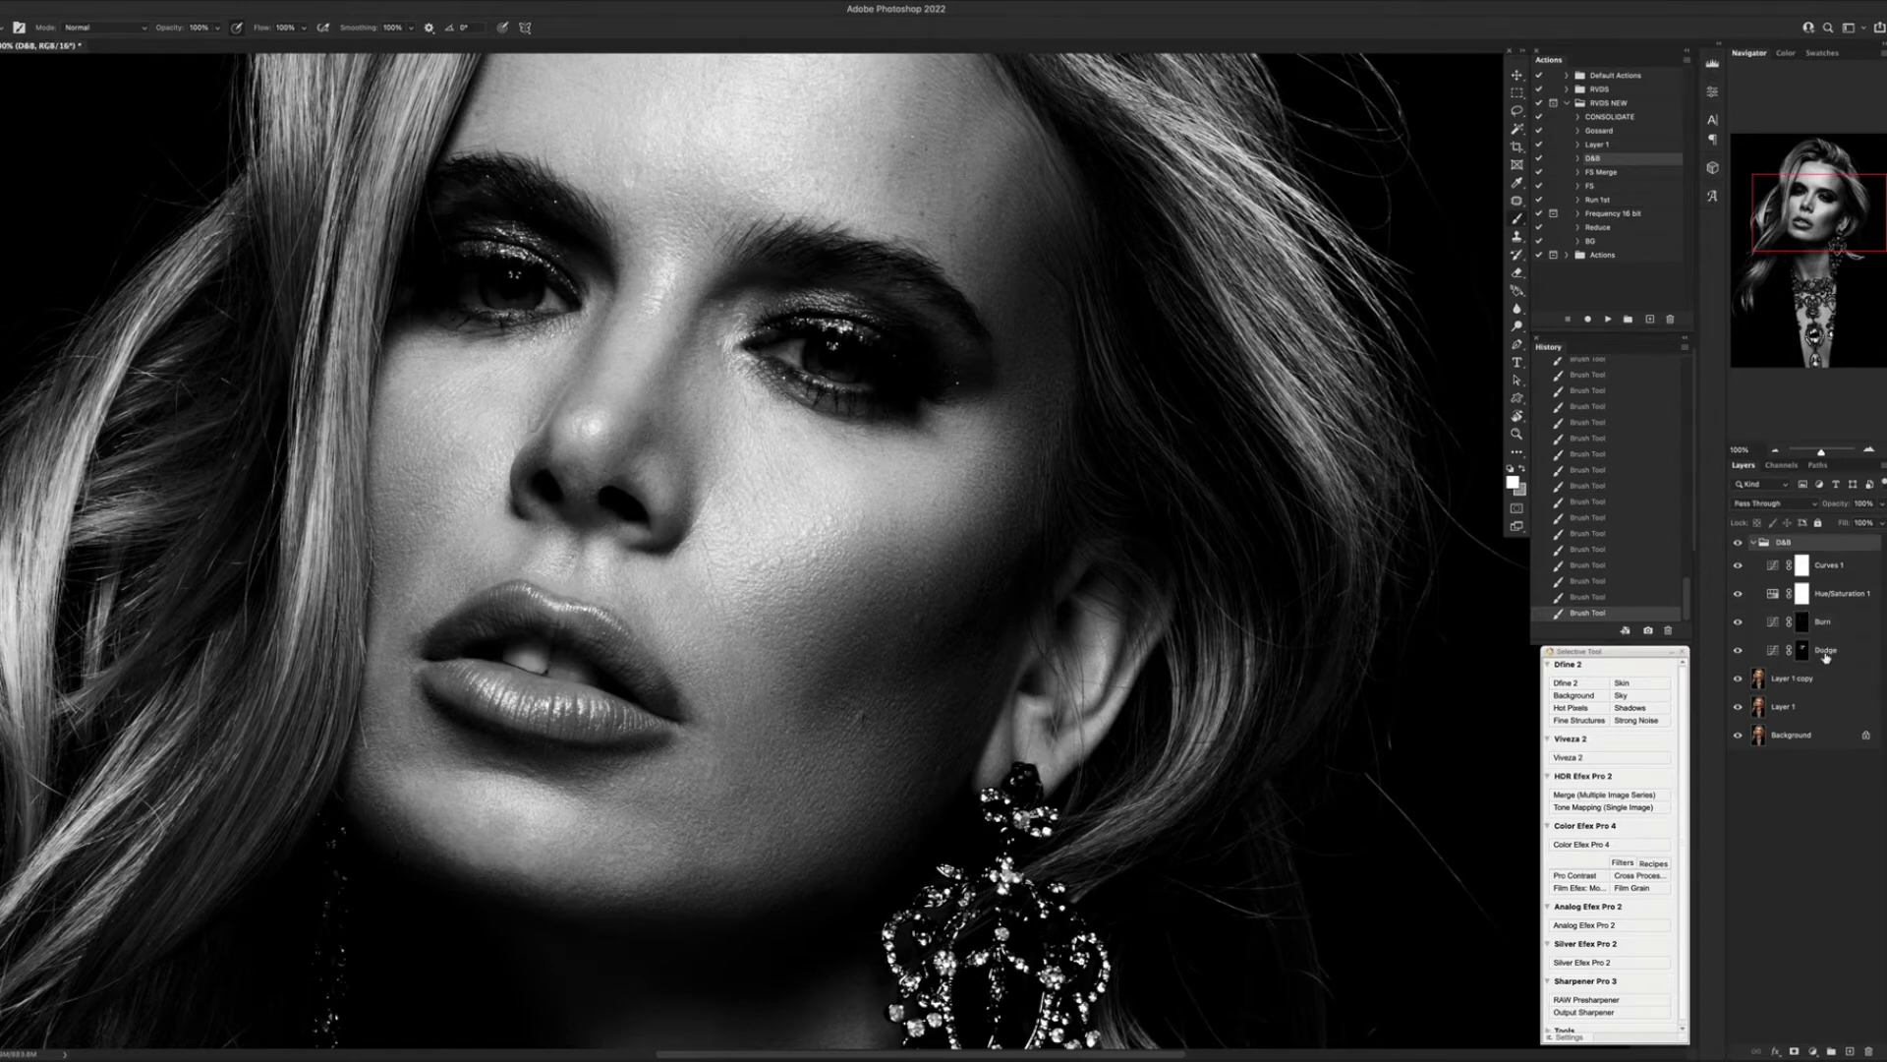
left_click(1825, 653)
left_click(1599, 119)
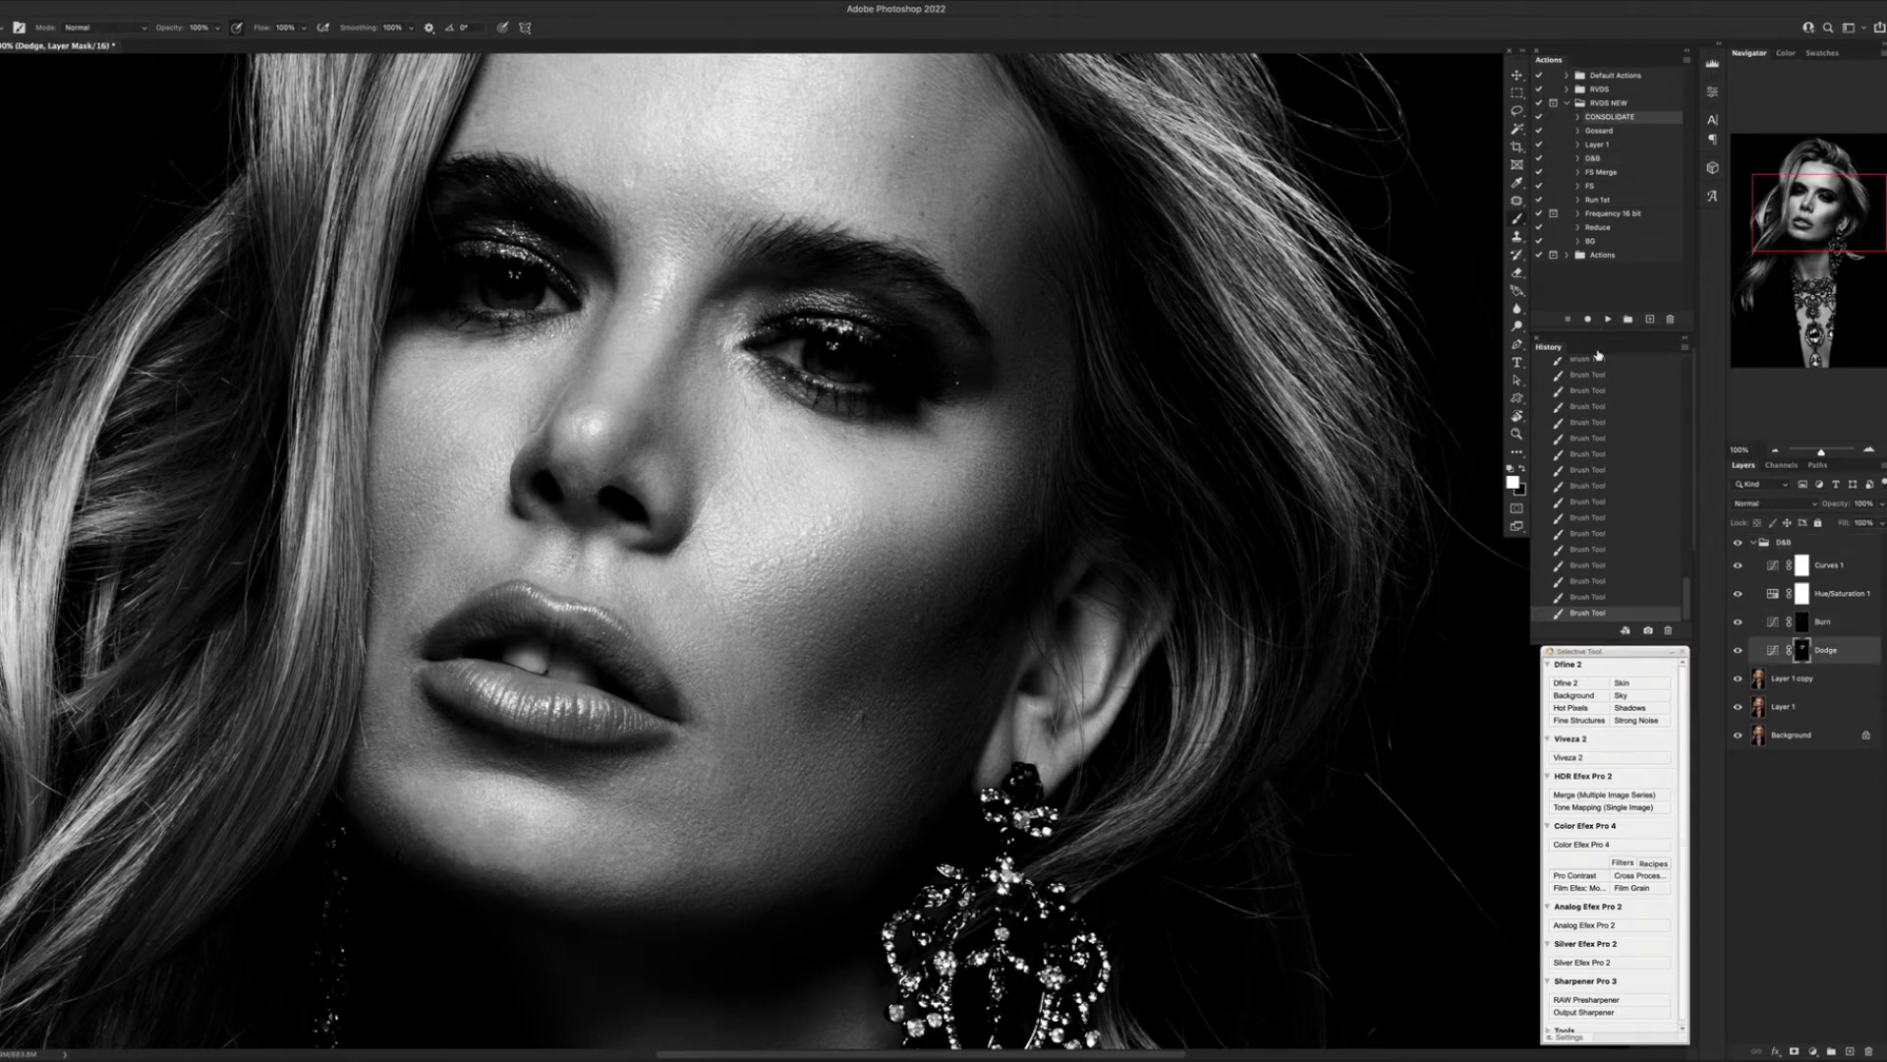
left_click(1608, 320)
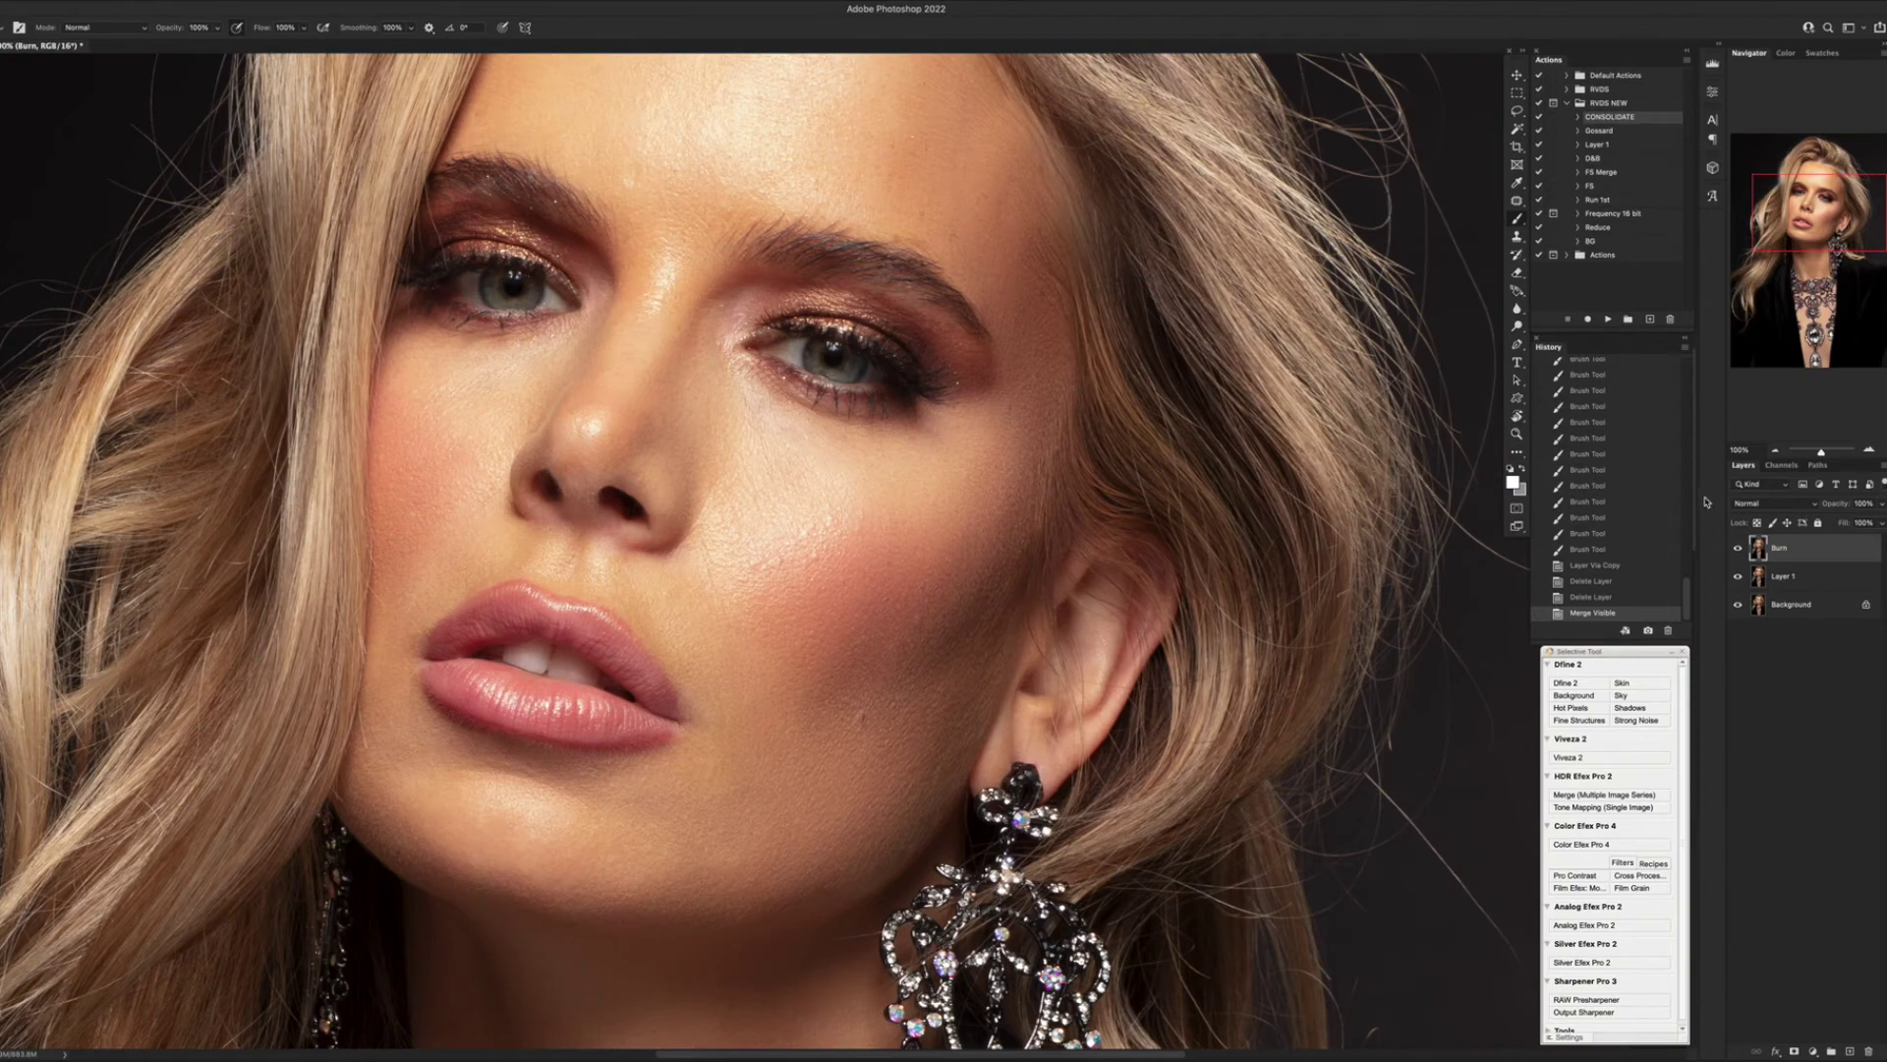
Check the consolidated Burn layer before and after, and merge it down into Layer 1.
left_click(1738, 550)
left_click(1737, 550)
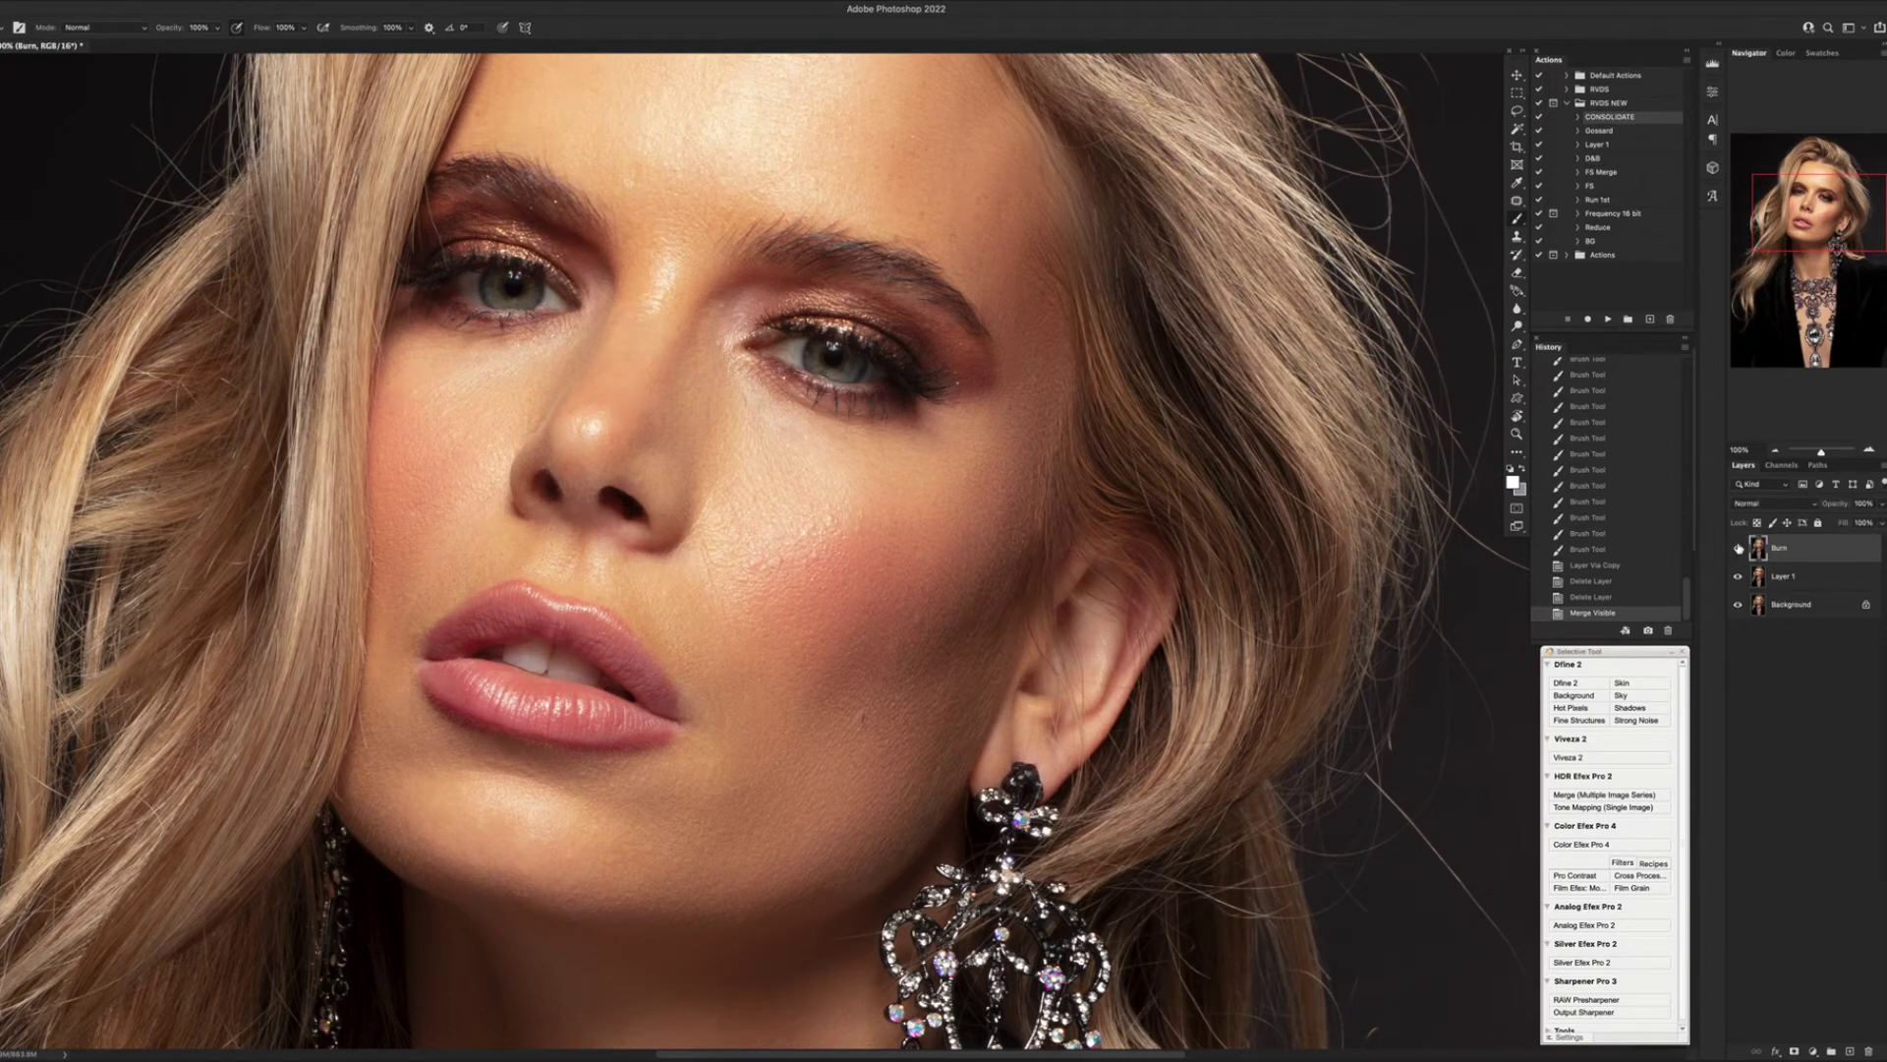
key("super+minus")
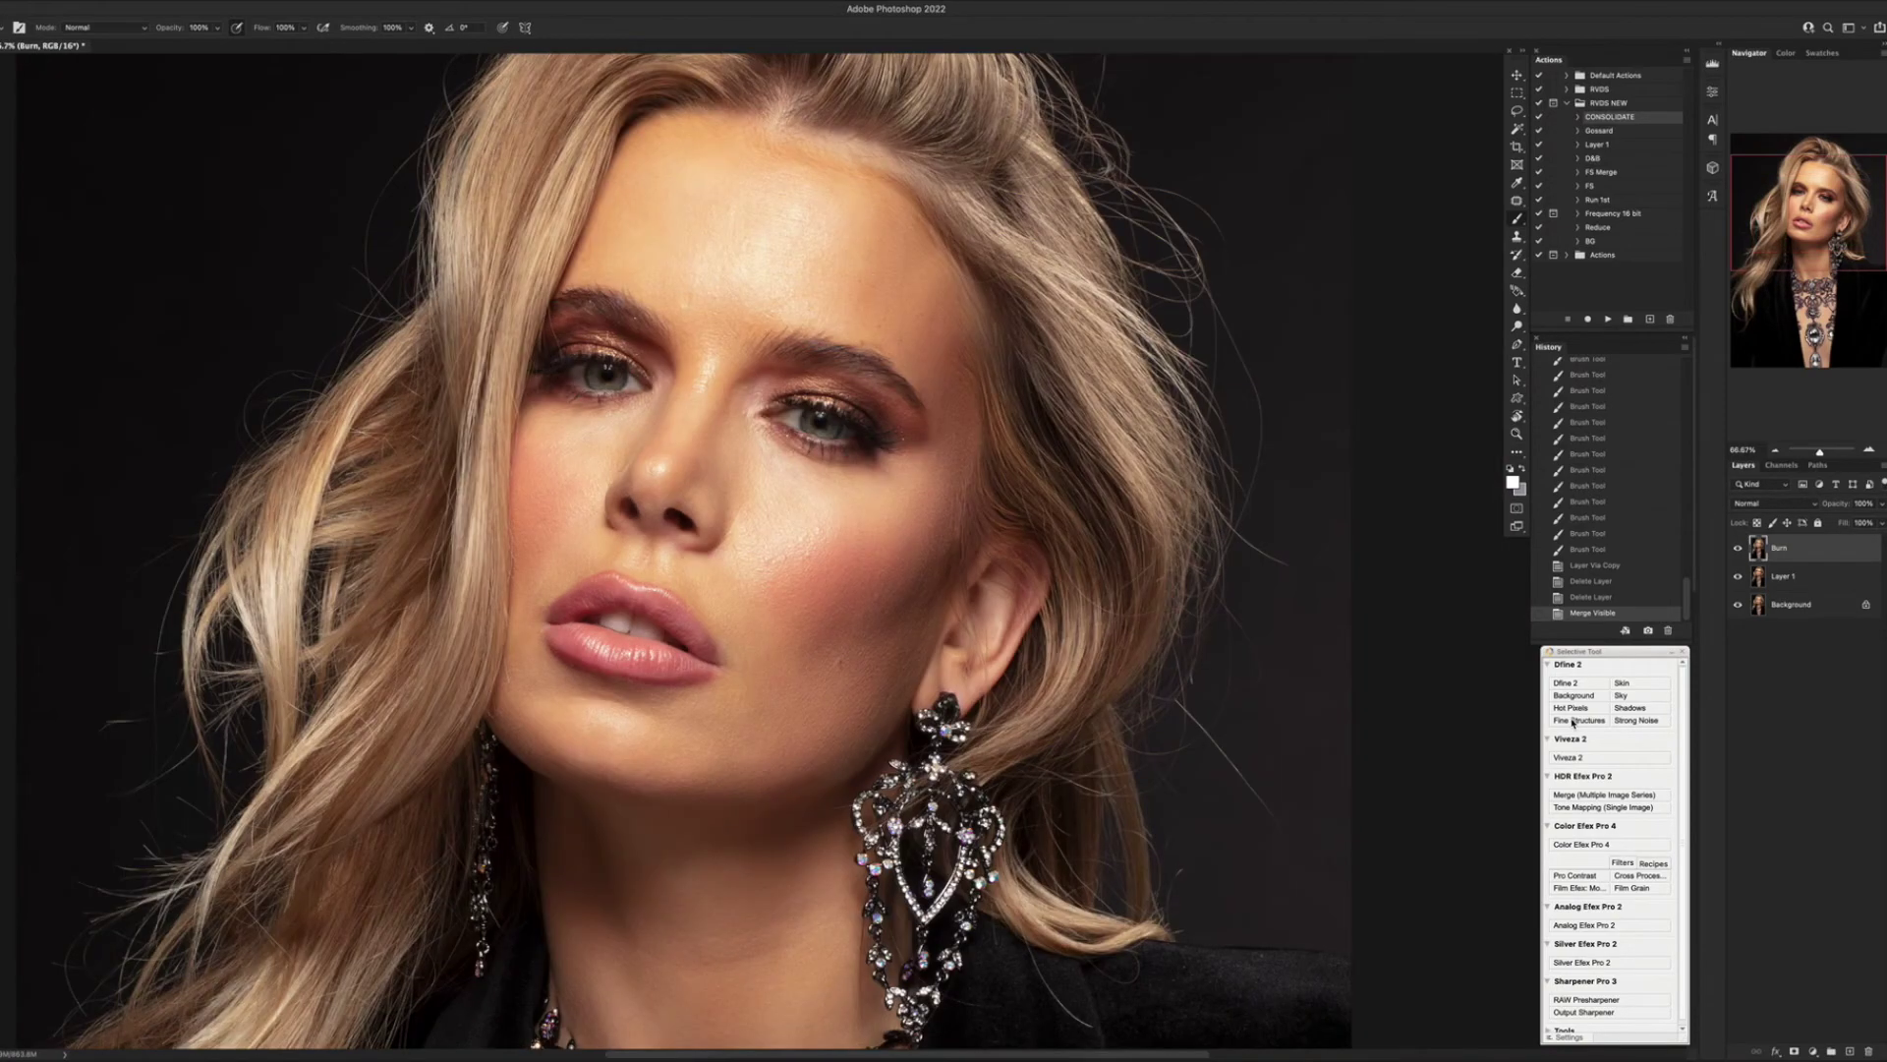
key("super+e")
Run the FS frequency separation action on Layer 1, hide its High layer and select the Low layer.
left_click(1595, 187)
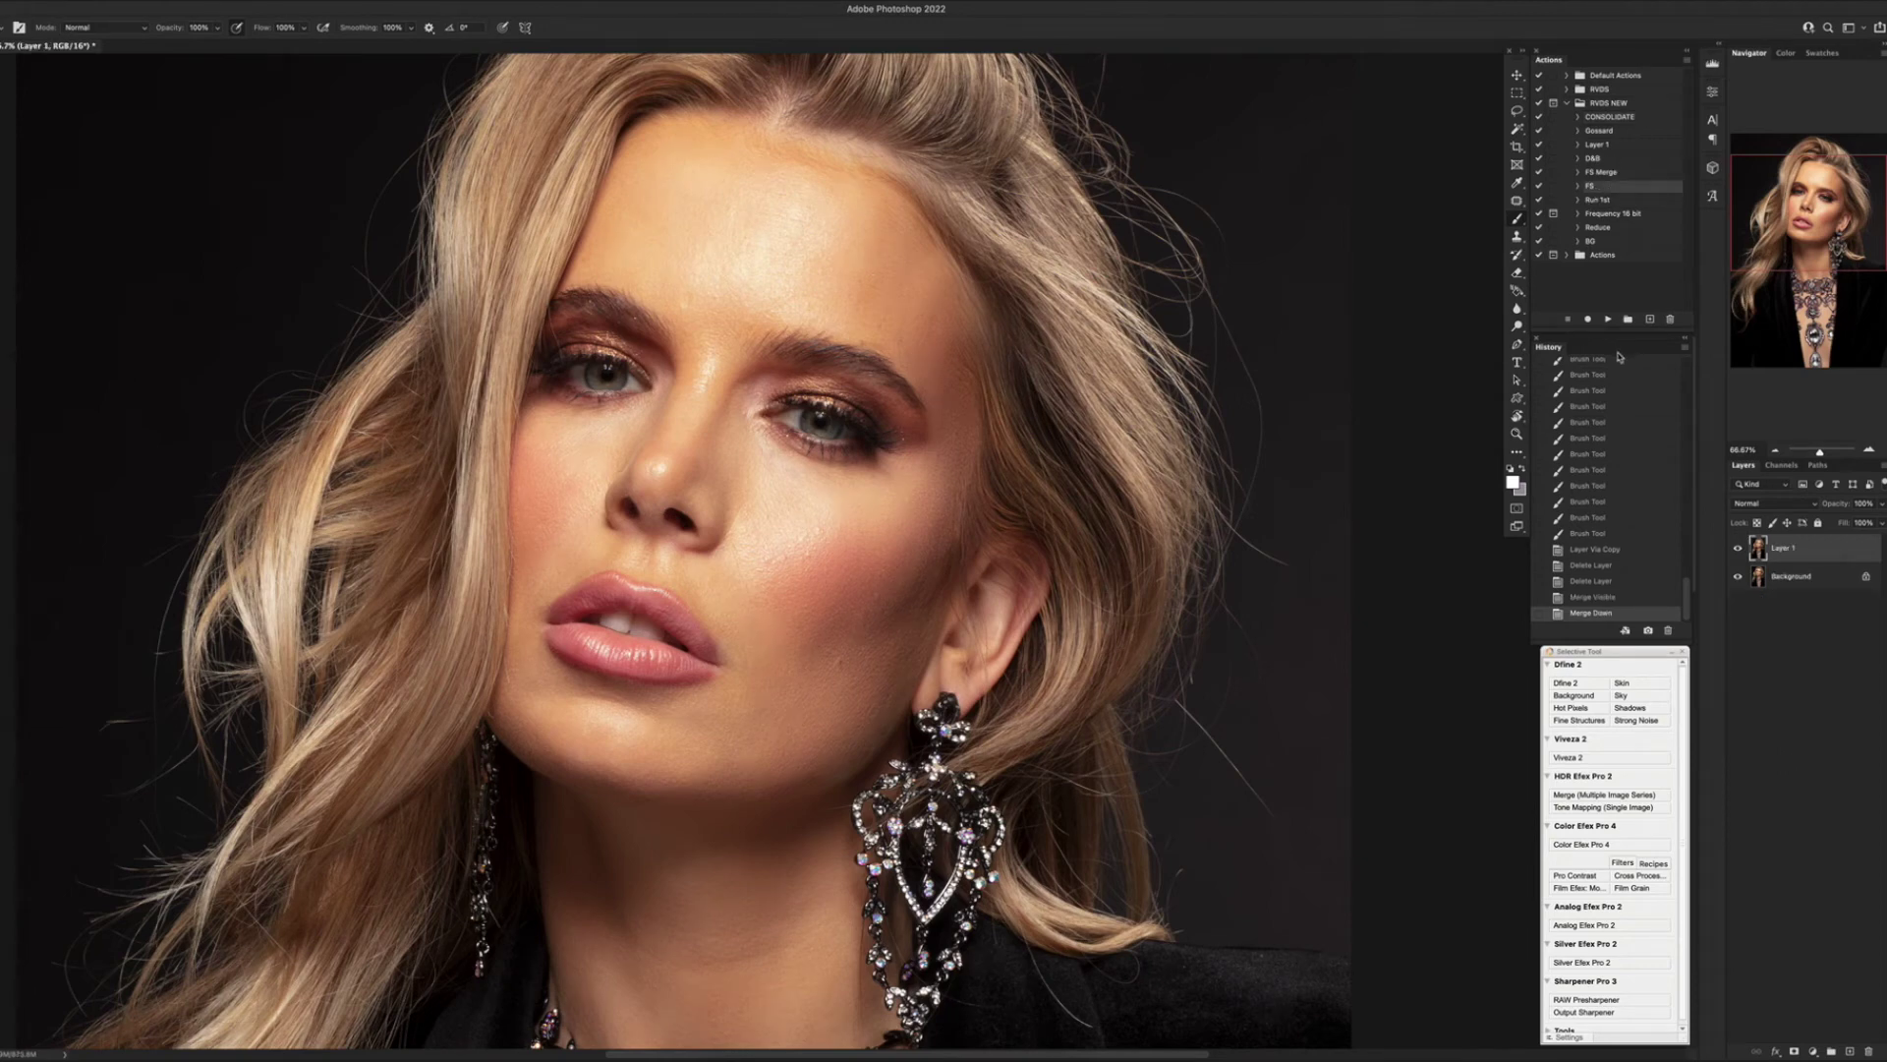
key("F5")
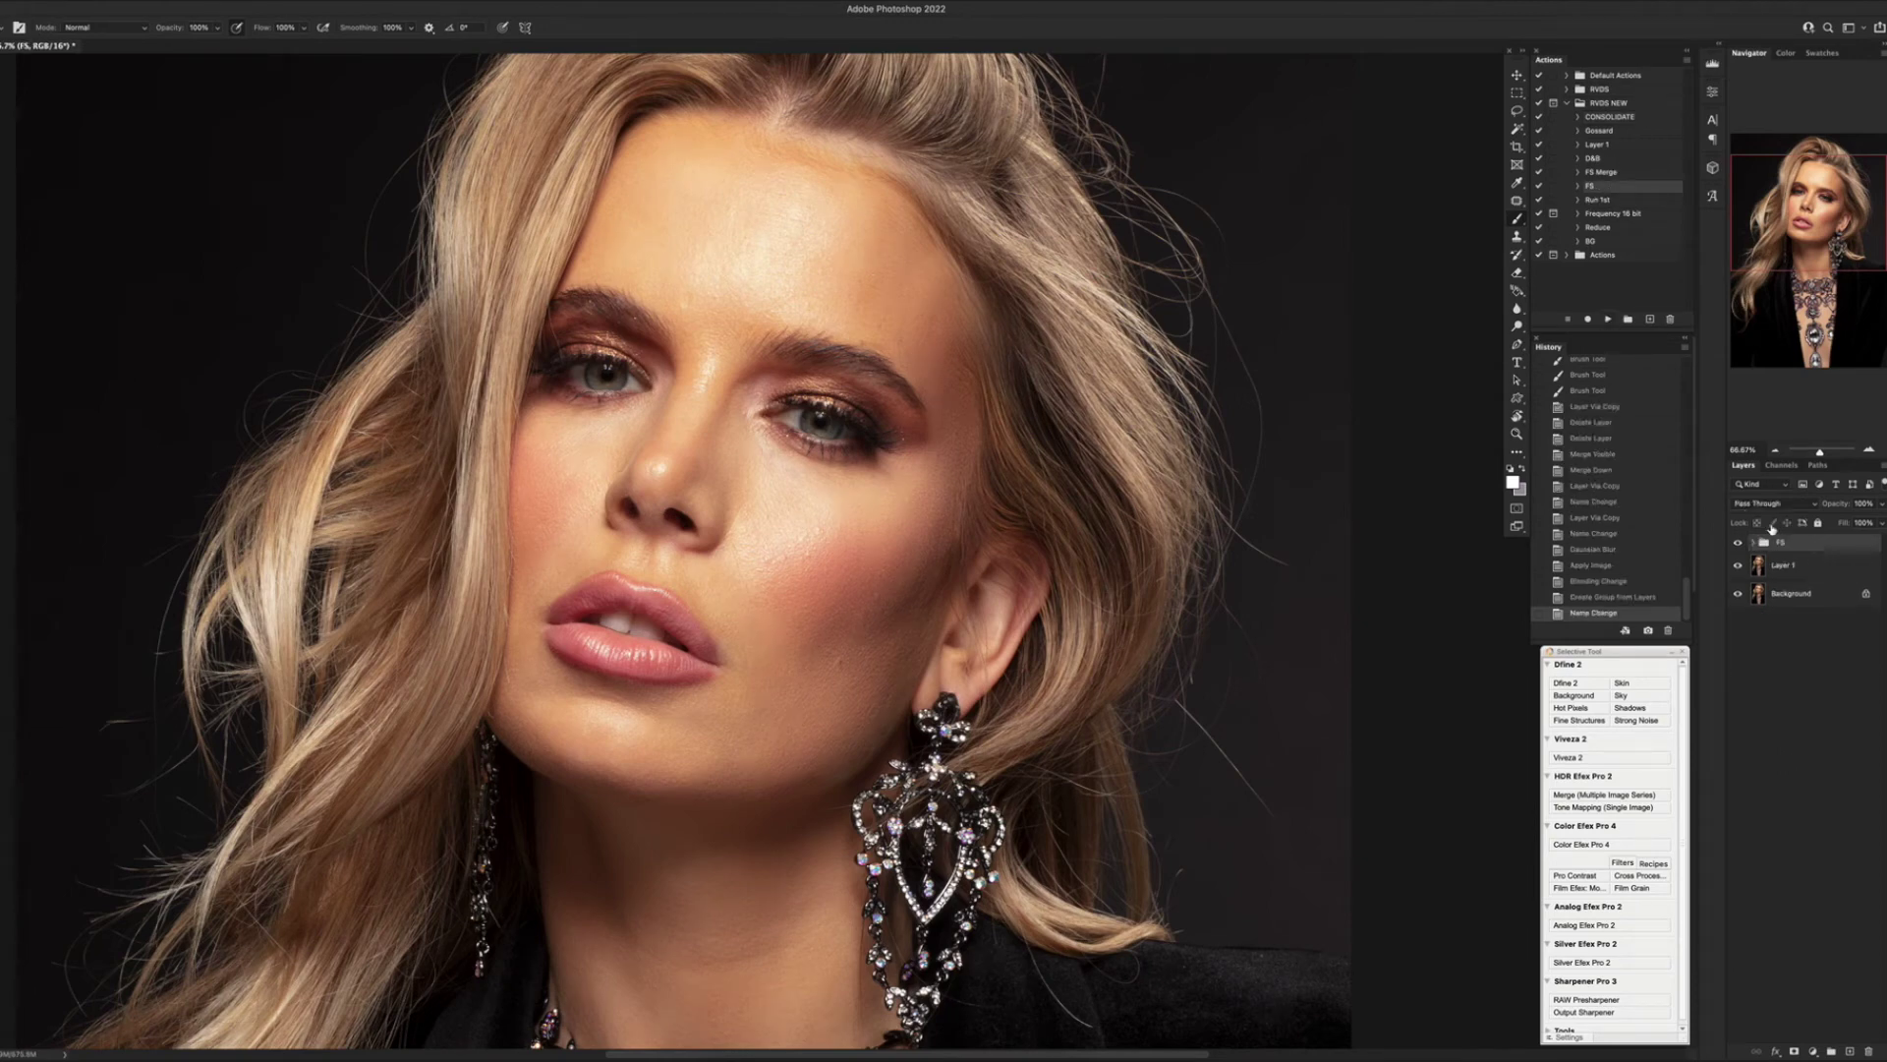
left_click(1754, 542)
left_click(1738, 566)
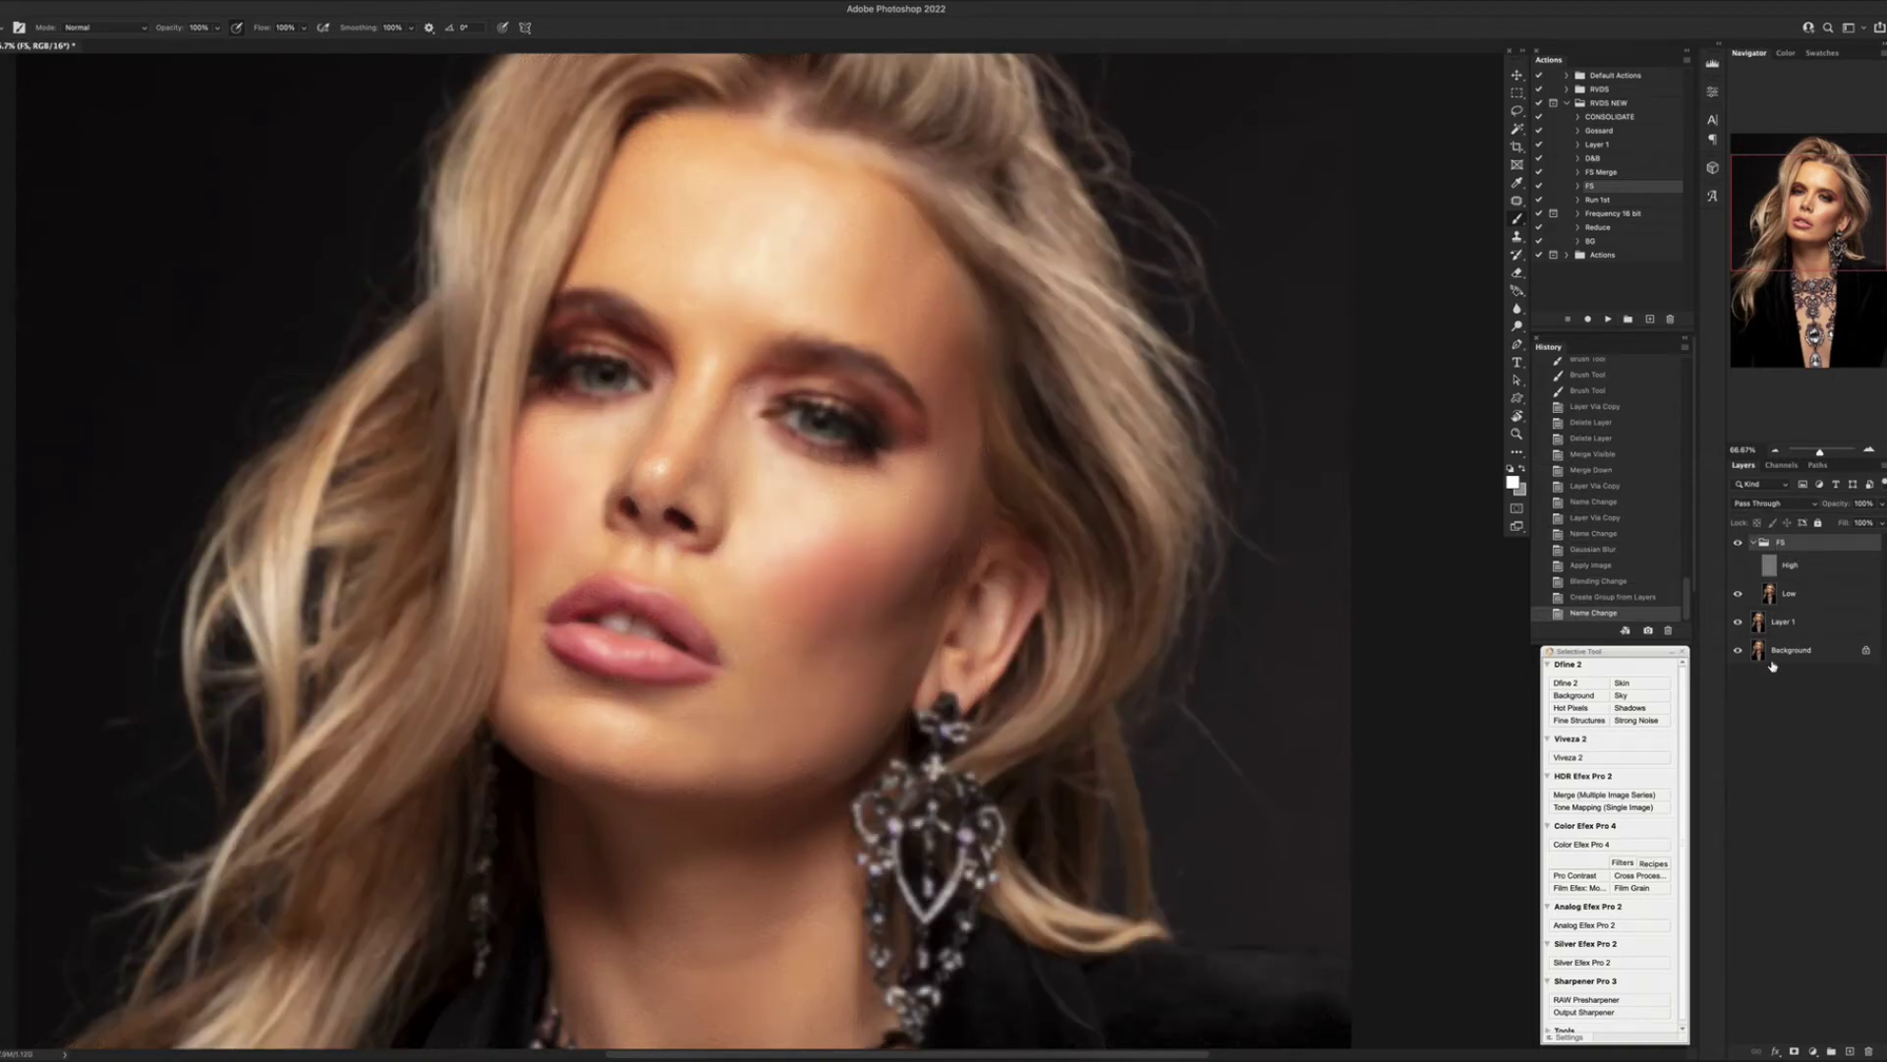
left_click(1800, 595)
Patch the uneven tones on the Low layer below the corner of the mouth and along the chin.
key("super+equal")
key("super+equal")
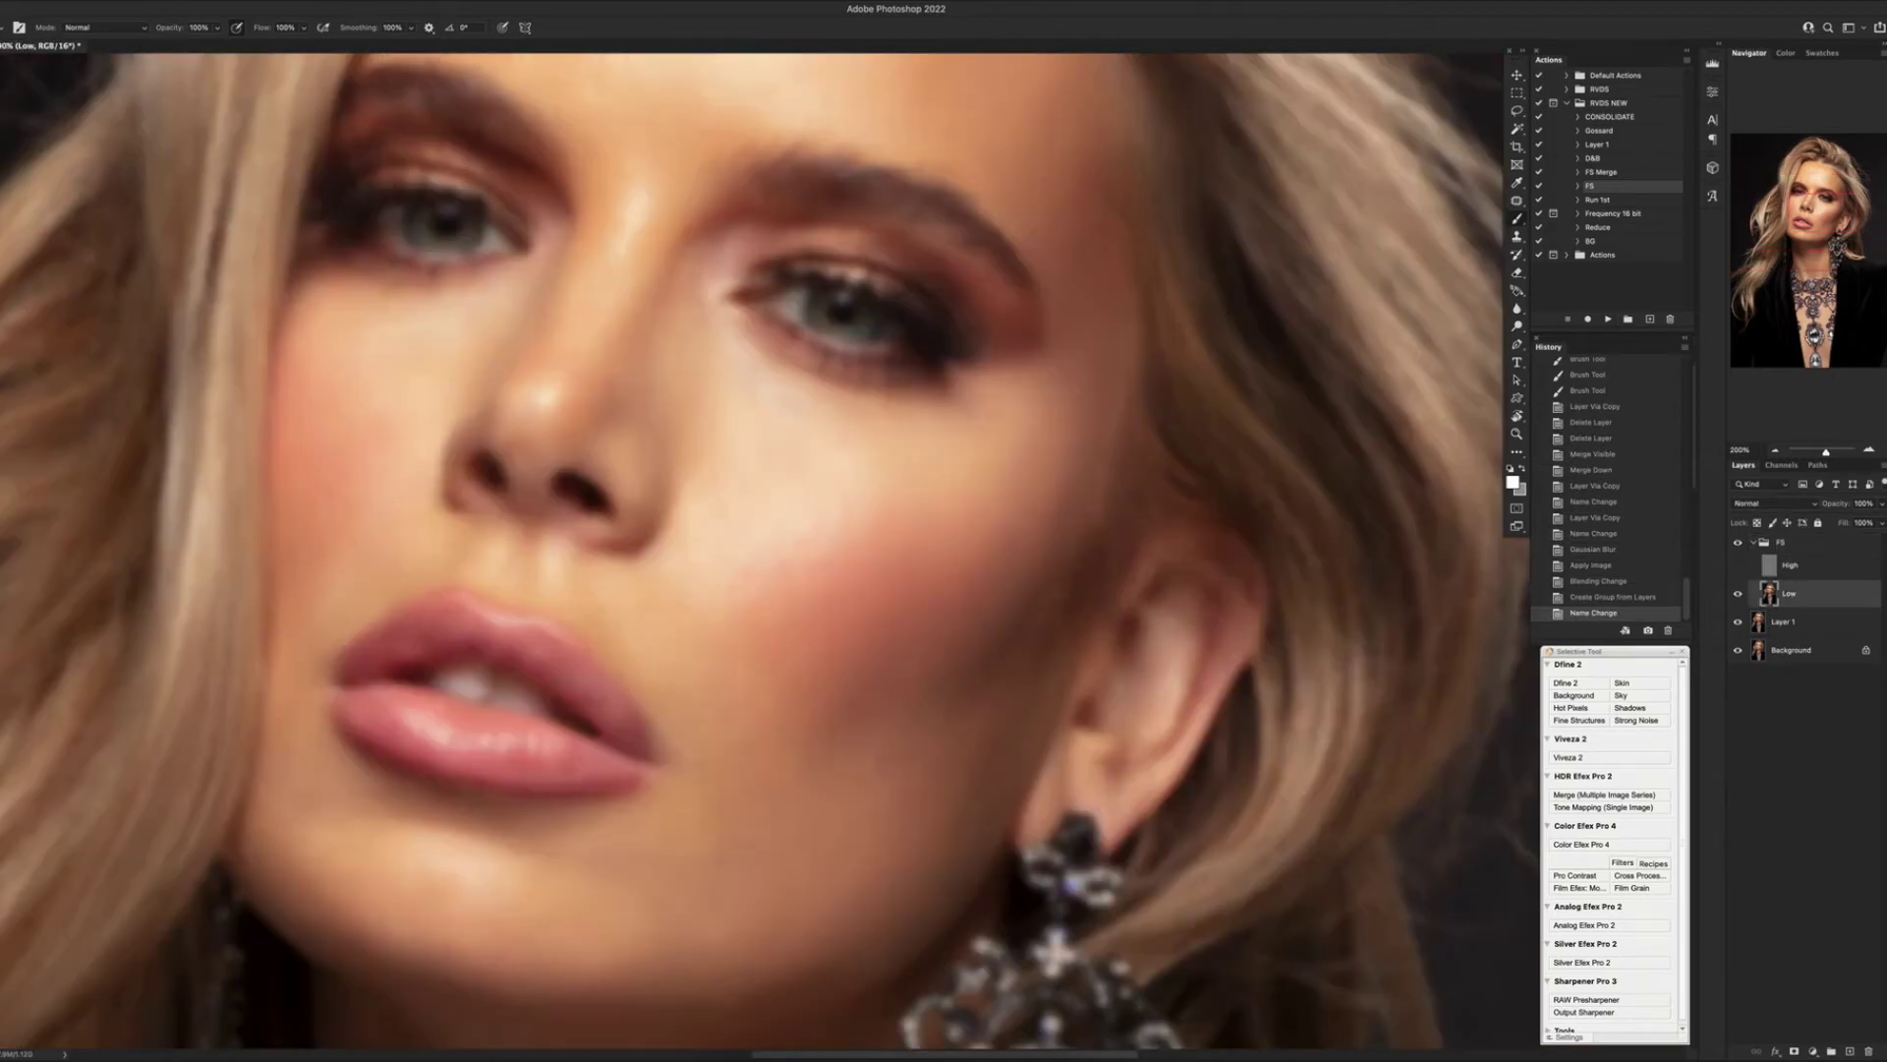
key("super+minus")
key("j")
mouse_move(750, 792)
left_mouse_down()
mouse_move(800, 802)
mouse_move(719, 798)
mouse_move(772, 851)
left_mouse_up()
key("super+d")
mouse_move(651, 793)
left_mouse_down()
mouse_move(717, 831)
mouse_move(701, 832)
mouse_move(690, 787)
left_mouse_up()
mouse_move(688, 787)
left_mouse_down()
mouse_move(780, 793)
mouse_move(737, 785)
left_mouse_up()
Patch the uneven tones on the Low layer across the larger cheek, from beside the mouth up to under the eye.
mouse_move(715, 703)
left_mouse_down()
mouse_move(770, 766)
mouse_move(762, 567)
mouse_move(796, 573)
mouse_move(838, 514)
mouse_move(822, 552)
mouse_move(786, 521)
left_mouse_up()
key("super+d")
key("super+d")
key("super+d")
left_click_drag(845, 541, 905, 523)
mouse_move(870, 523)
left_mouse_down()
mouse_move(811, 444)
mouse_move(733, 451)
mouse_move(783, 460)
mouse_move(725, 401)
left_mouse_up()
mouse_move(780, 462)
left_mouse_down()
mouse_move(778, 483)
mouse_move(747, 403)
left_mouse_up()
left_click_drag(762, 423, 783, 496)
key("super+d")
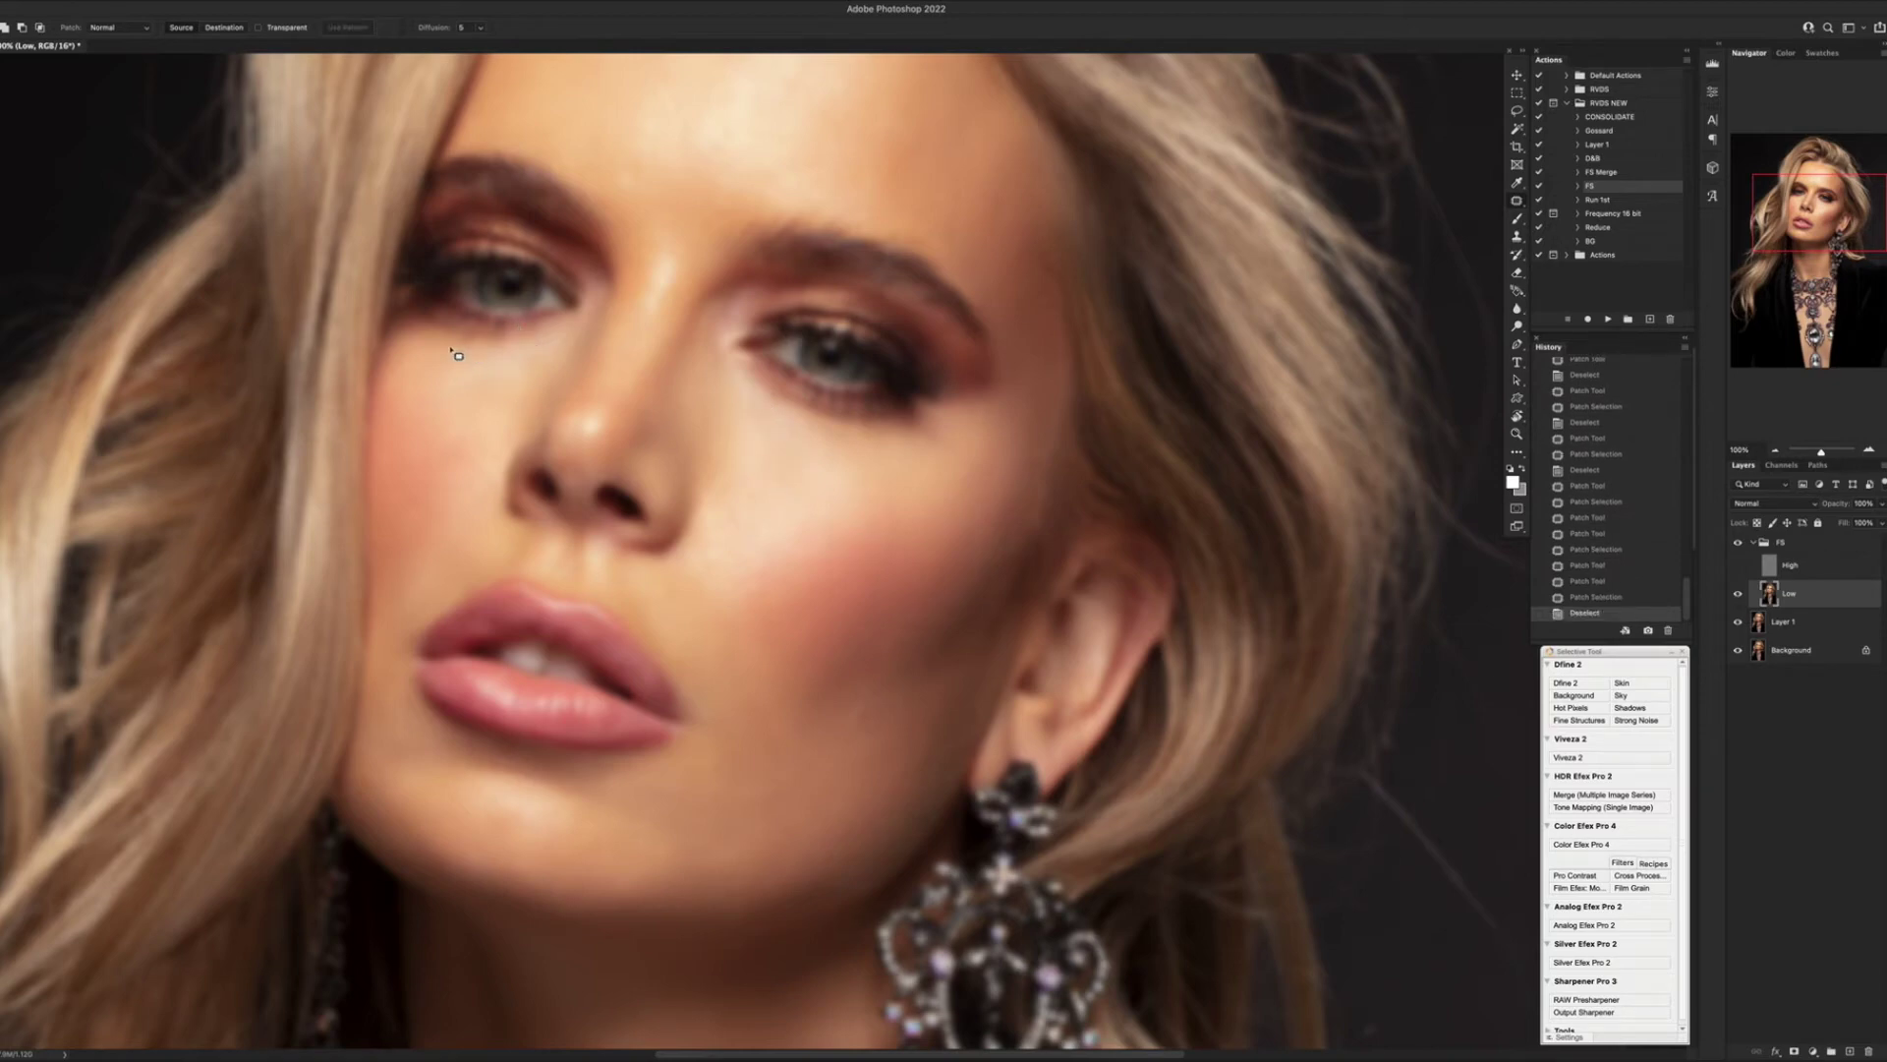
Patch the blotchy tones on the Low layer under the eye nearest the hair, on that cheek and beside the chin.
mouse_move(444, 385)
left_mouse_down()
mouse_move(533, 372)
mouse_move(552, 344)
mouse_move(496, 353)
left_mouse_up()
mouse_move(482, 364)
left_mouse_down()
mouse_move(468, 387)
mouse_move(497, 395)
mouse_move(464, 389)
left_mouse_up()
key("super+d")
mouse_move(486, 385)
left_mouse_down()
mouse_move(521, 399)
mouse_move(461, 380)
mouse_move(480, 467)
mouse_move(486, 423)
left_mouse_up()
key("super+d")
mouse_move(476, 418)
left_mouse_down()
mouse_move(511, 375)
mouse_move(437, 392)
left_mouse_up()
key("ctrl+d")
mouse_move(369, 778)
left_mouse_down()
mouse_move(398, 786)
mouse_move(383, 776)
mouse_move(415, 747)
mouse_move(375, 755)
mouse_move(378, 721)
mouse_move(438, 729)
mouse_move(411, 749)
mouse_move(421, 782)
mouse_move(403, 727)
left_mouse_up()
key("super+d")
key("ctrl+d")
key("ctrl+d")
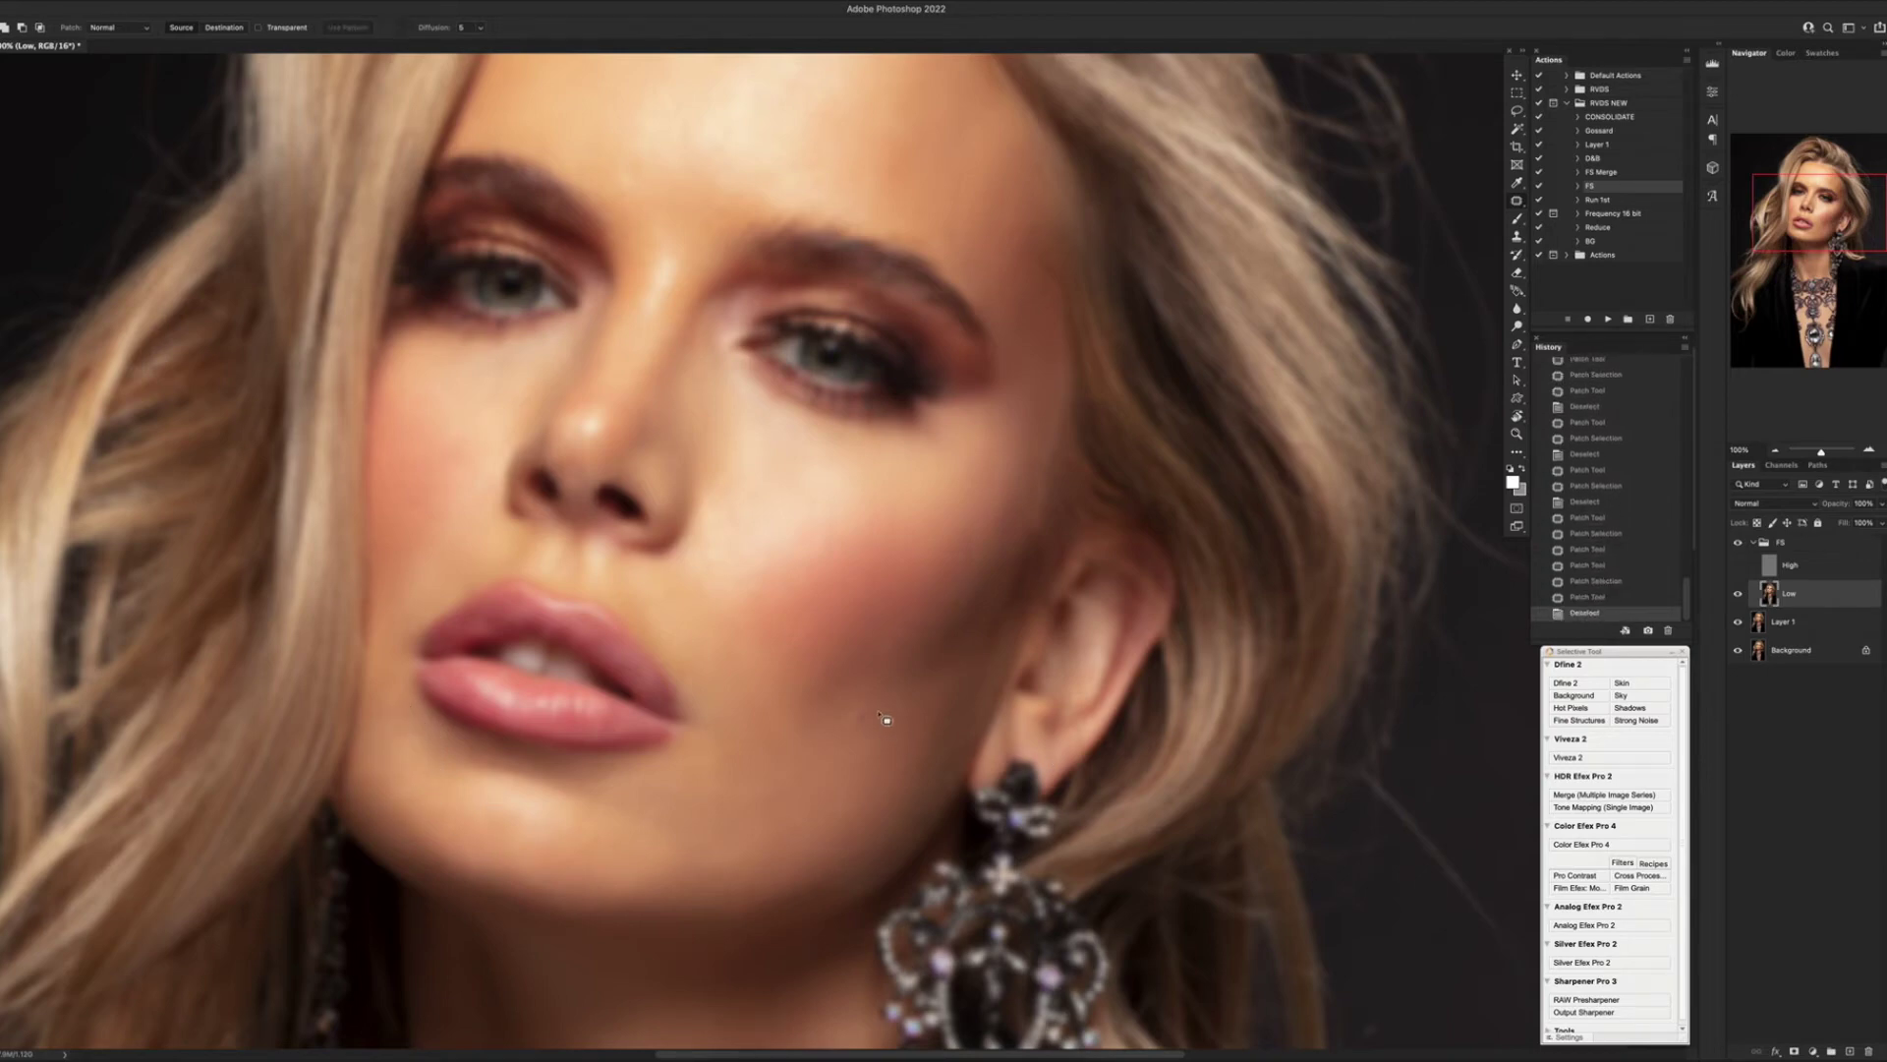
Smooth the dark tonal transition in the cheek hollow in front of the ear with the Patch tool.
mouse_move(896, 628)
left_mouse_down()
mouse_move(934, 619)
mouse_move(893, 636)
mouse_move(914, 717)
left_mouse_up()
key("ctrl+d")
mouse_move(940, 625)
left_mouse_down()
mouse_move(943, 682)
mouse_move(998, 584)
mouse_move(927, 696)
mouse_move(992, 621)
mouse_move(1004, 564)
mouse_move(935, 653)
mouse_move(956, 689)
mouse_move(914, 717)
mouse_move(880, 688)
left_mouse_up()
key("super+d")
key("ctrl+d")
Patch the tonal unevenness along the lower jawline and show the High layer again.
mouse_move(663, 877)
left_mouse_down()
mouse_move(678, 843)
mouse_move(762, 876)
mouse_move(828, 818)
left_mouse_up()
left_click(740, 851)
key("super+d")
left_click_drag(800, 891, 812, 888)
mouse_move(820, 884)
left_mouse_down()
mouse_move(853, 888)
mouse_move(860, 855)
left_mouse_up()
key("super+d")
left_click(1730, 593, "alt")
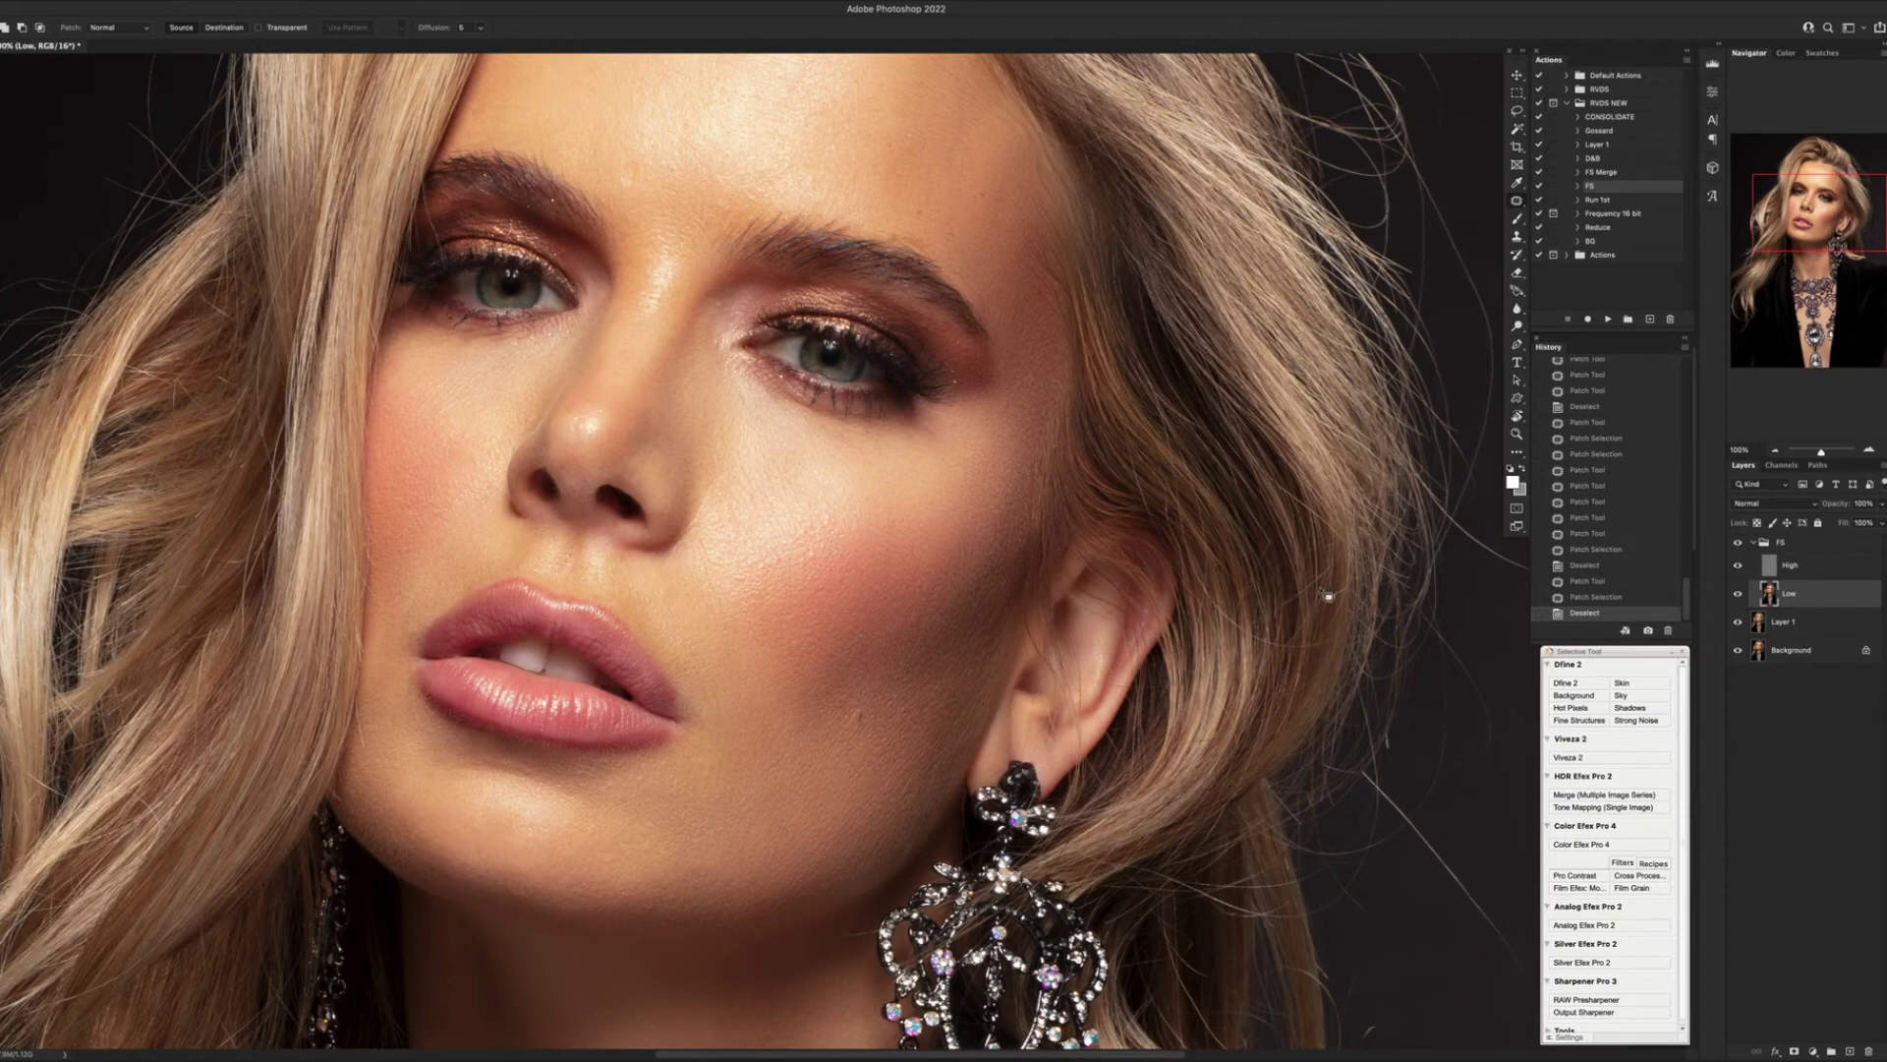
Select the High layer and spot-heal the texture flaws below the lower lip near the mouth corner.
left_click(1791, 566)
key("j")
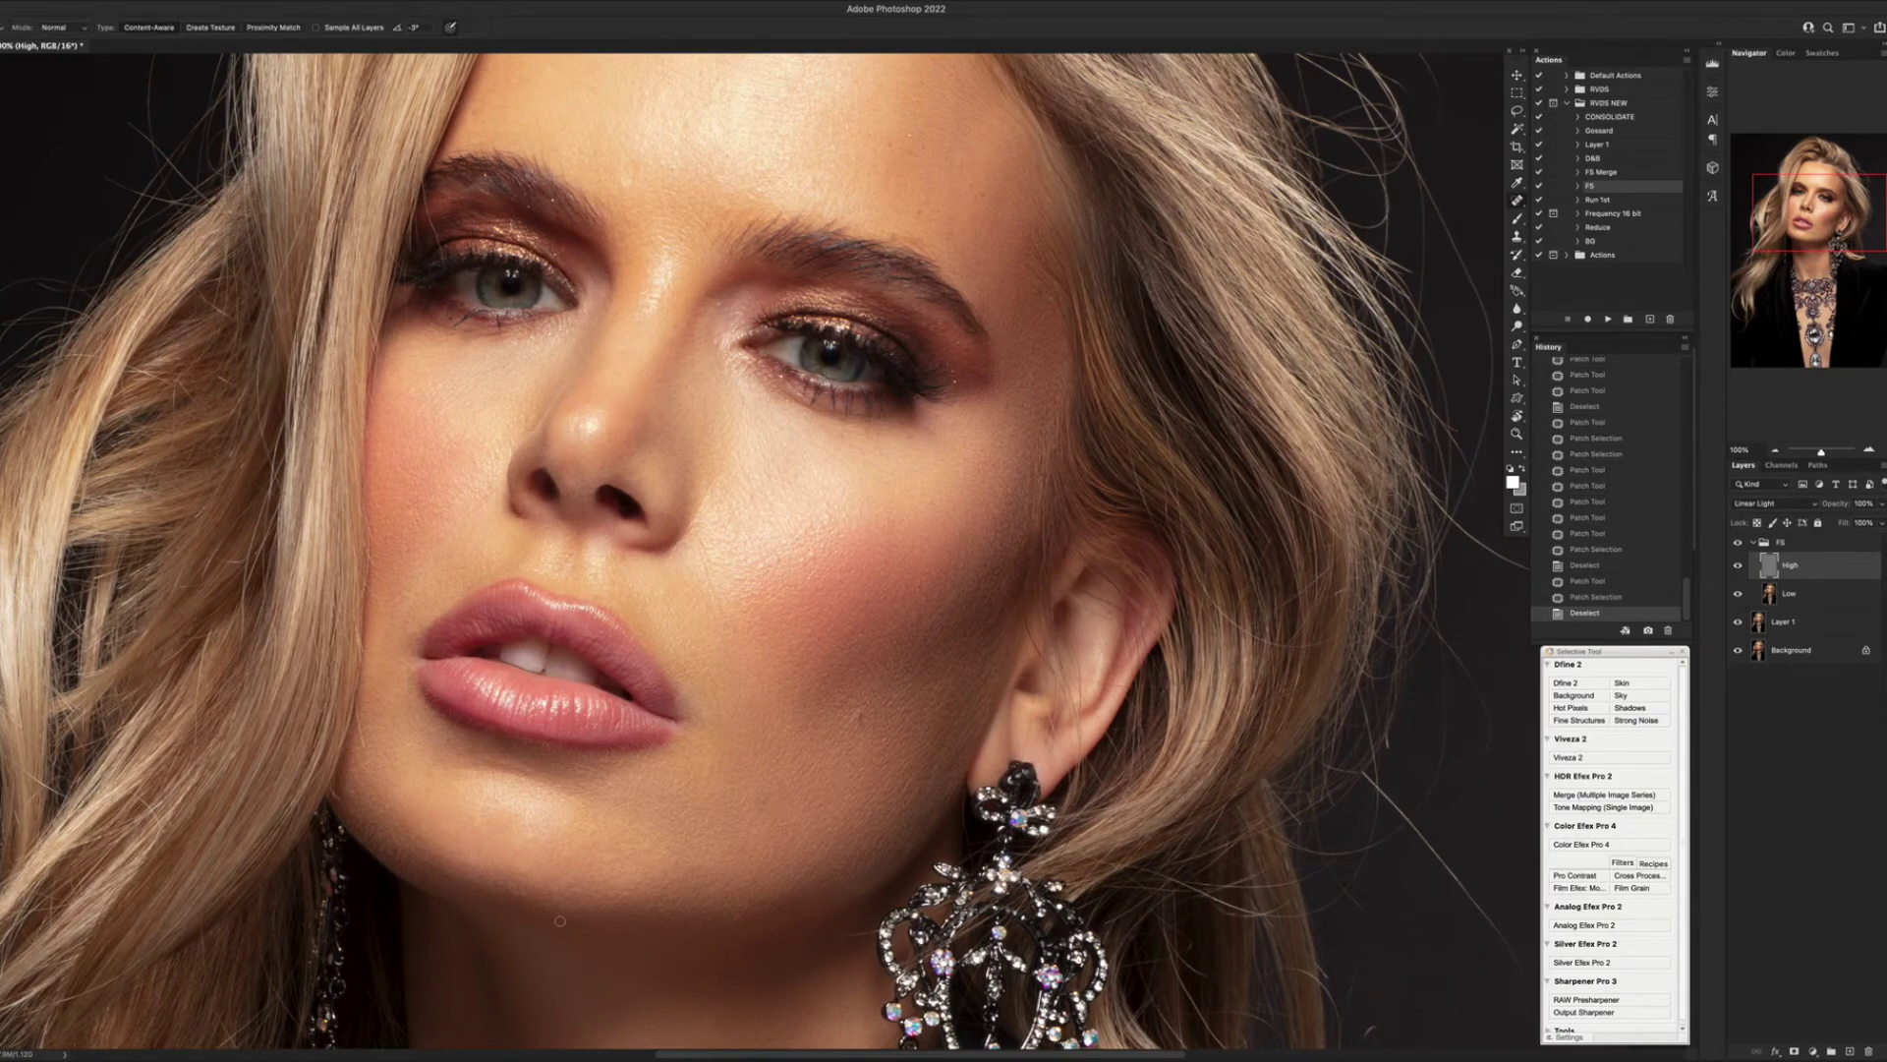
left_click(581, 770)
left_click_drag(581, 772, 611, 788)
left_click(602, 781)
left_click(602, 782)
left_click(602, 781)
Spot-heal the small texture flaws beneath the lower lip on the side nearest the long hair.
left_click(447, 752)
left_click(443, 747)
left_click(457, 757)
left_click(452, 752)
left_click(442, 747)
left_click(432, 742)
left_click(425, 739)
left_click(420, 739)
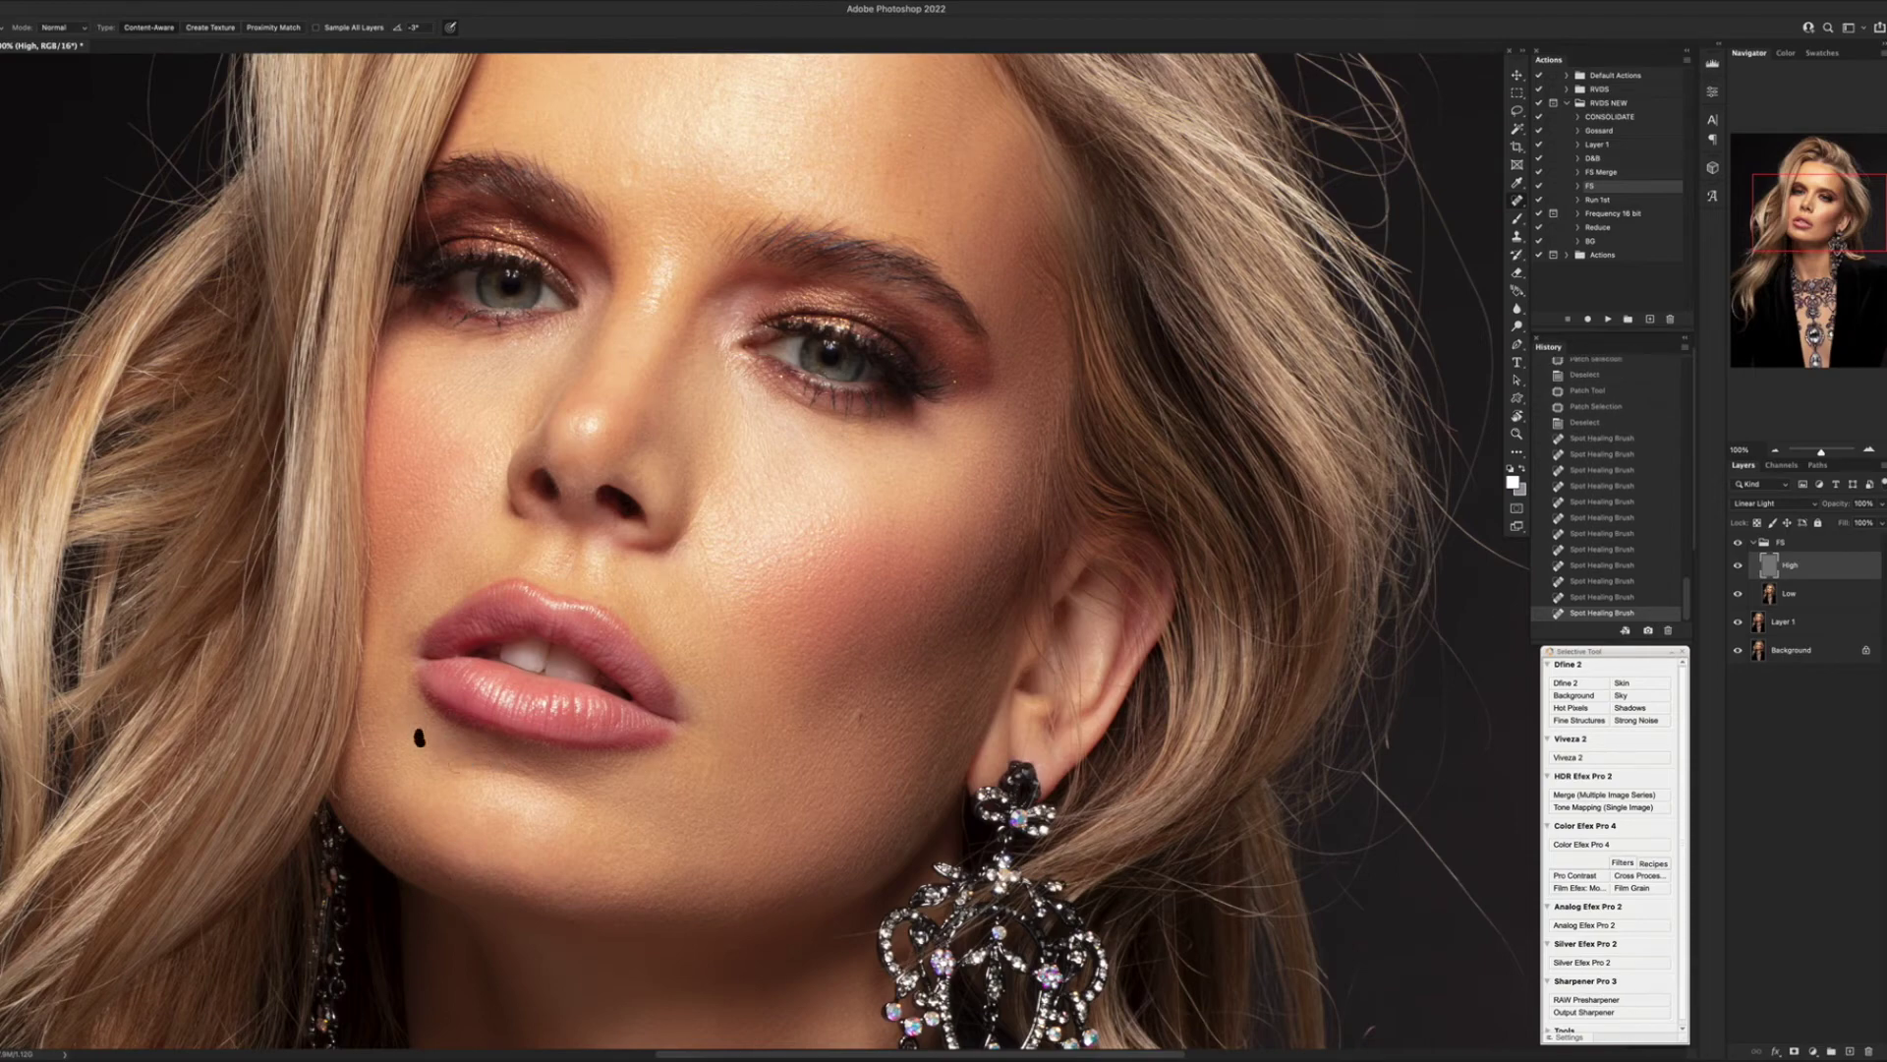
left_click(504, 763)
Spot-heal the bumps and pores on the highlighted cheek beside the nose.
left_click(732, 576)
left_click(808, 554)
left_click(831, 518)
left_click(776, 557)
left_click(755, 547)
mouse_move(728, 559)
left_mouse_down()
mouse_move(688, 572)
mouse_move(715, 595)
mouse_move(694, 566)
left_mouse_up()
left_click(698, 567)
Spot-heal the texture flaws along the face edge beside the hair, on the forehead and around the eyebrows.
left_click_drag(364, 745, 357, 714)
left_click_drag(359, 652, 361, 622)
left_click(894, 236)
left_click(919, 215)
left_click(634, 166)
left_click_drag(732, 194, 764, 193)
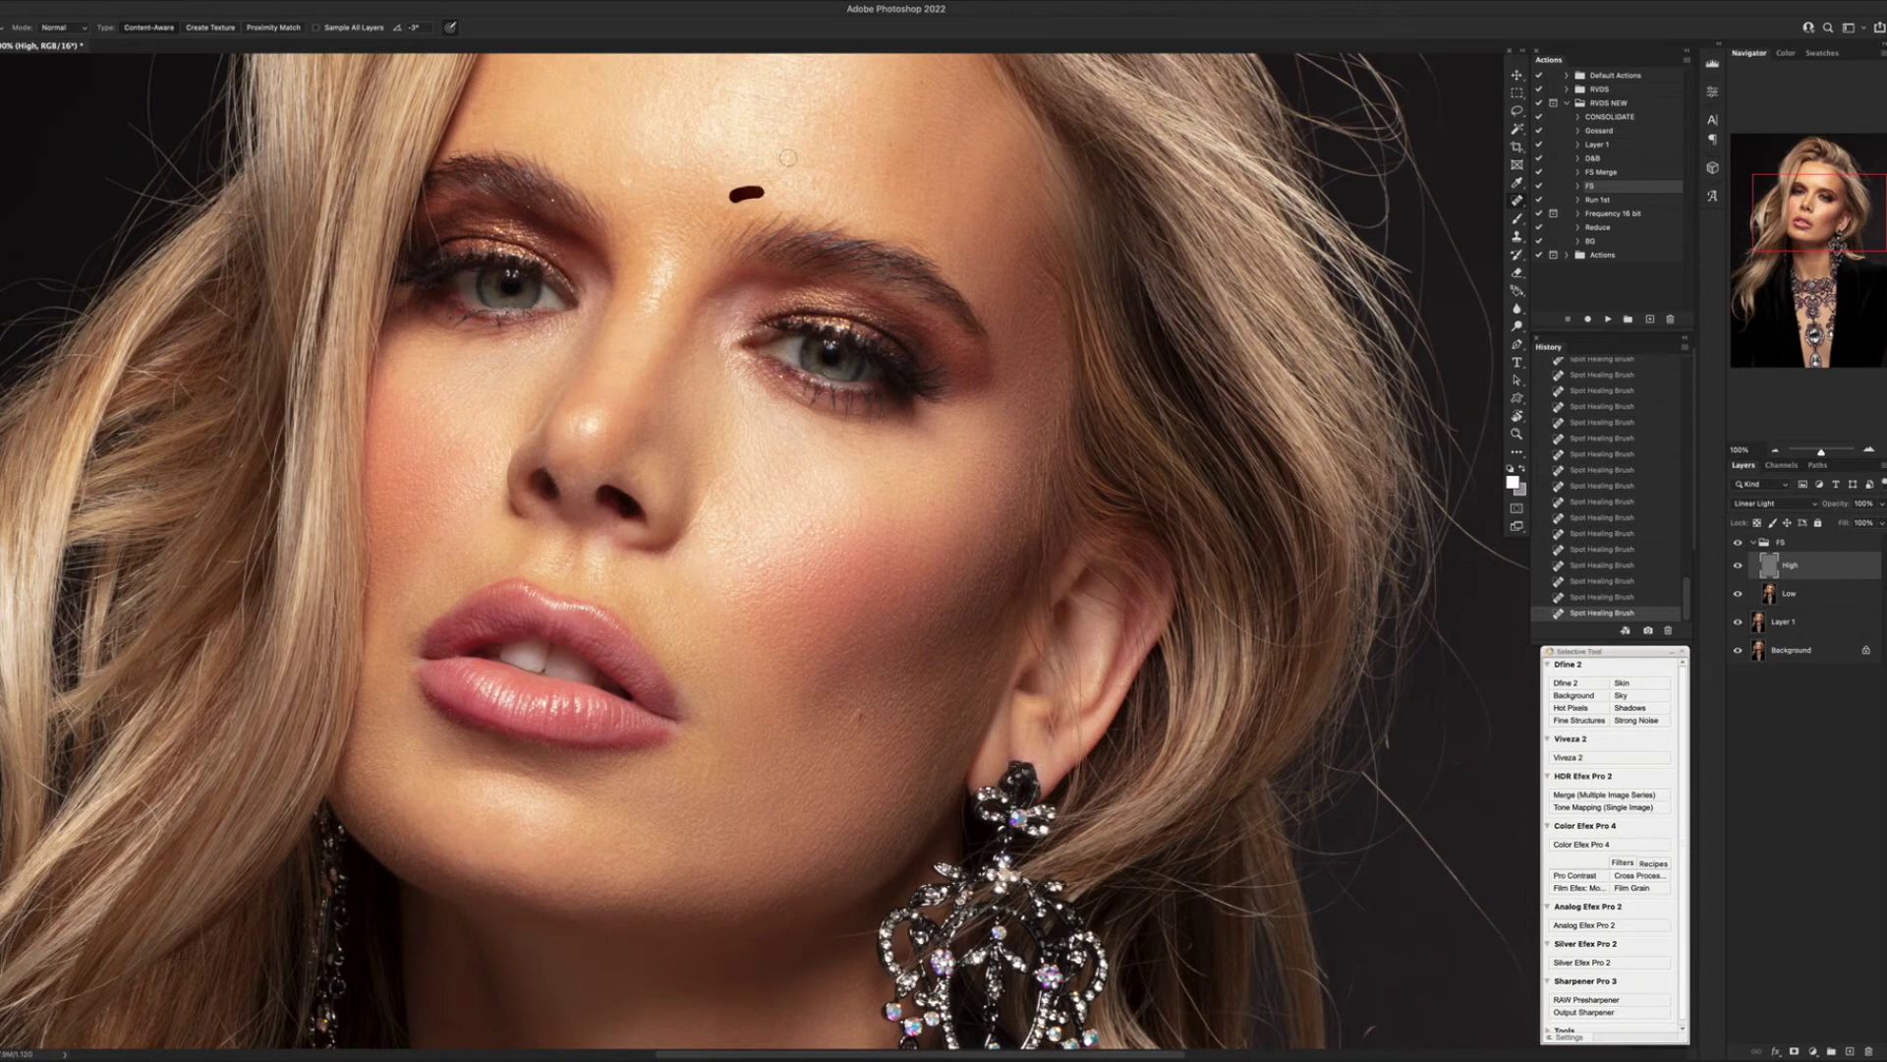
left_click(816, 185)
left_click(624, 182)
left_click(531, 203)
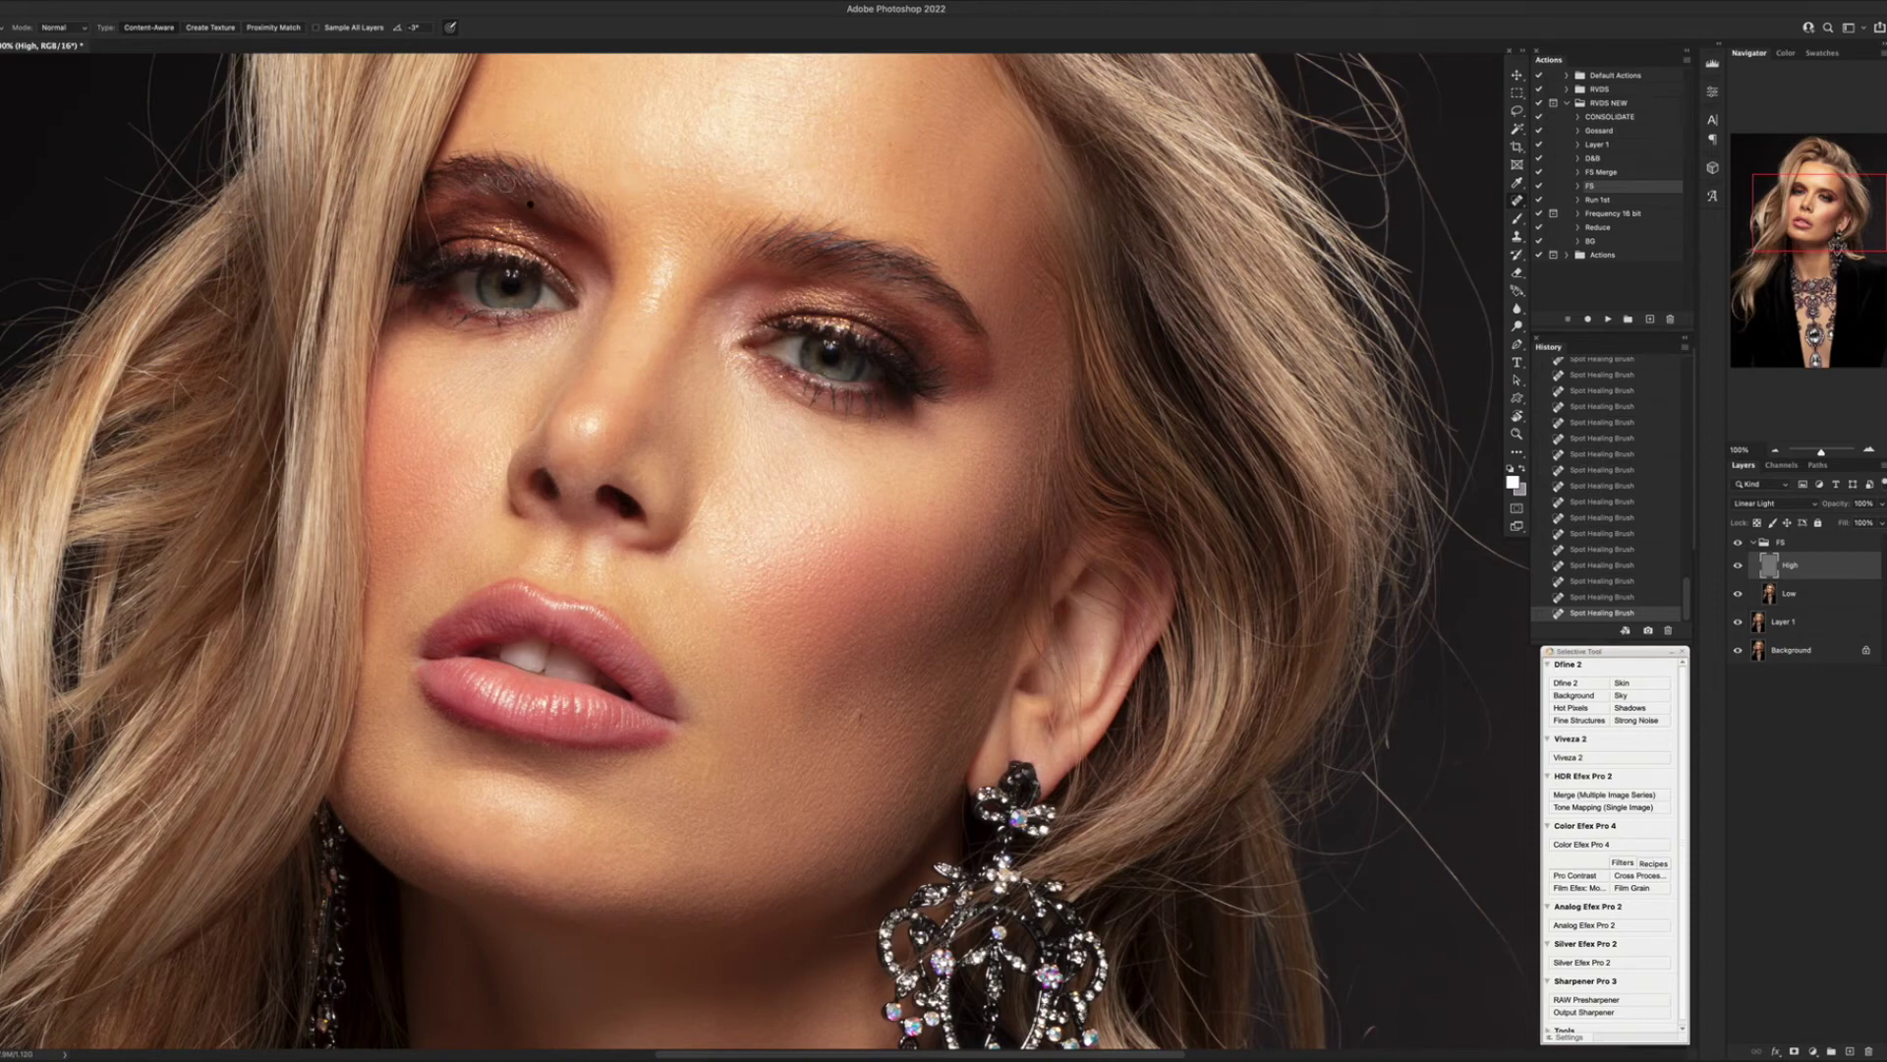
Heal the remaining small bumps on the highlighted cheek below the eye.
left_click(808, 536)
left_click(746, 562)
left_click(728, 539)
left_click(833, 506)
left_click(829, 503)
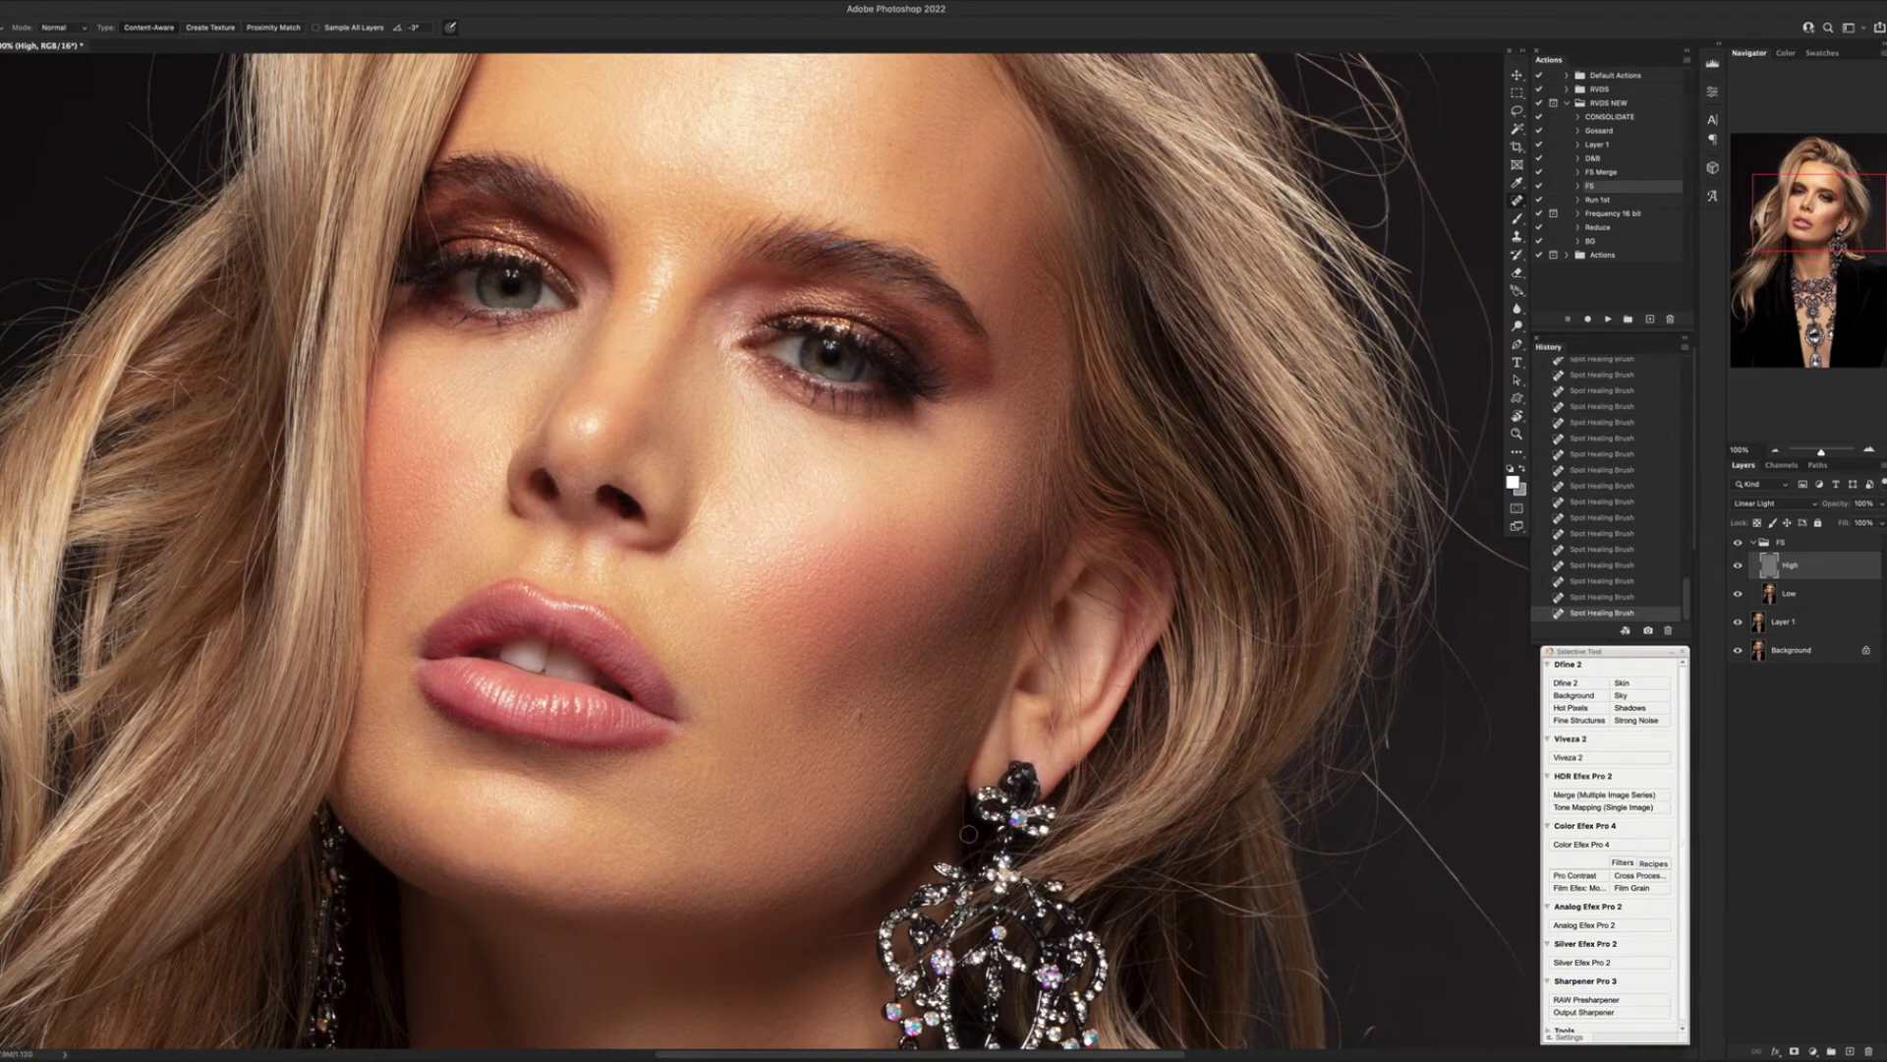
Spot-heal the texture flaws on the cheek beside the long hair and at the outer end of the eyebrow above.
left_click(474, 452)
left_click_drag(441, 411, 490, 385)
left_click(453, 444)
left_click(446, 442)
left_click(439, 385)
mouse_move(423, 211)
left_mouse_down()
mouse_move(438, 258)
mouse_move(423, 182)
left_mouse_up()
Merge the FS group down into Layer 1 and duplicate the result as a new layer.
left_click_drag(1171, 425, 881, 812)
left_click_drag(915, 266, 939, 114)
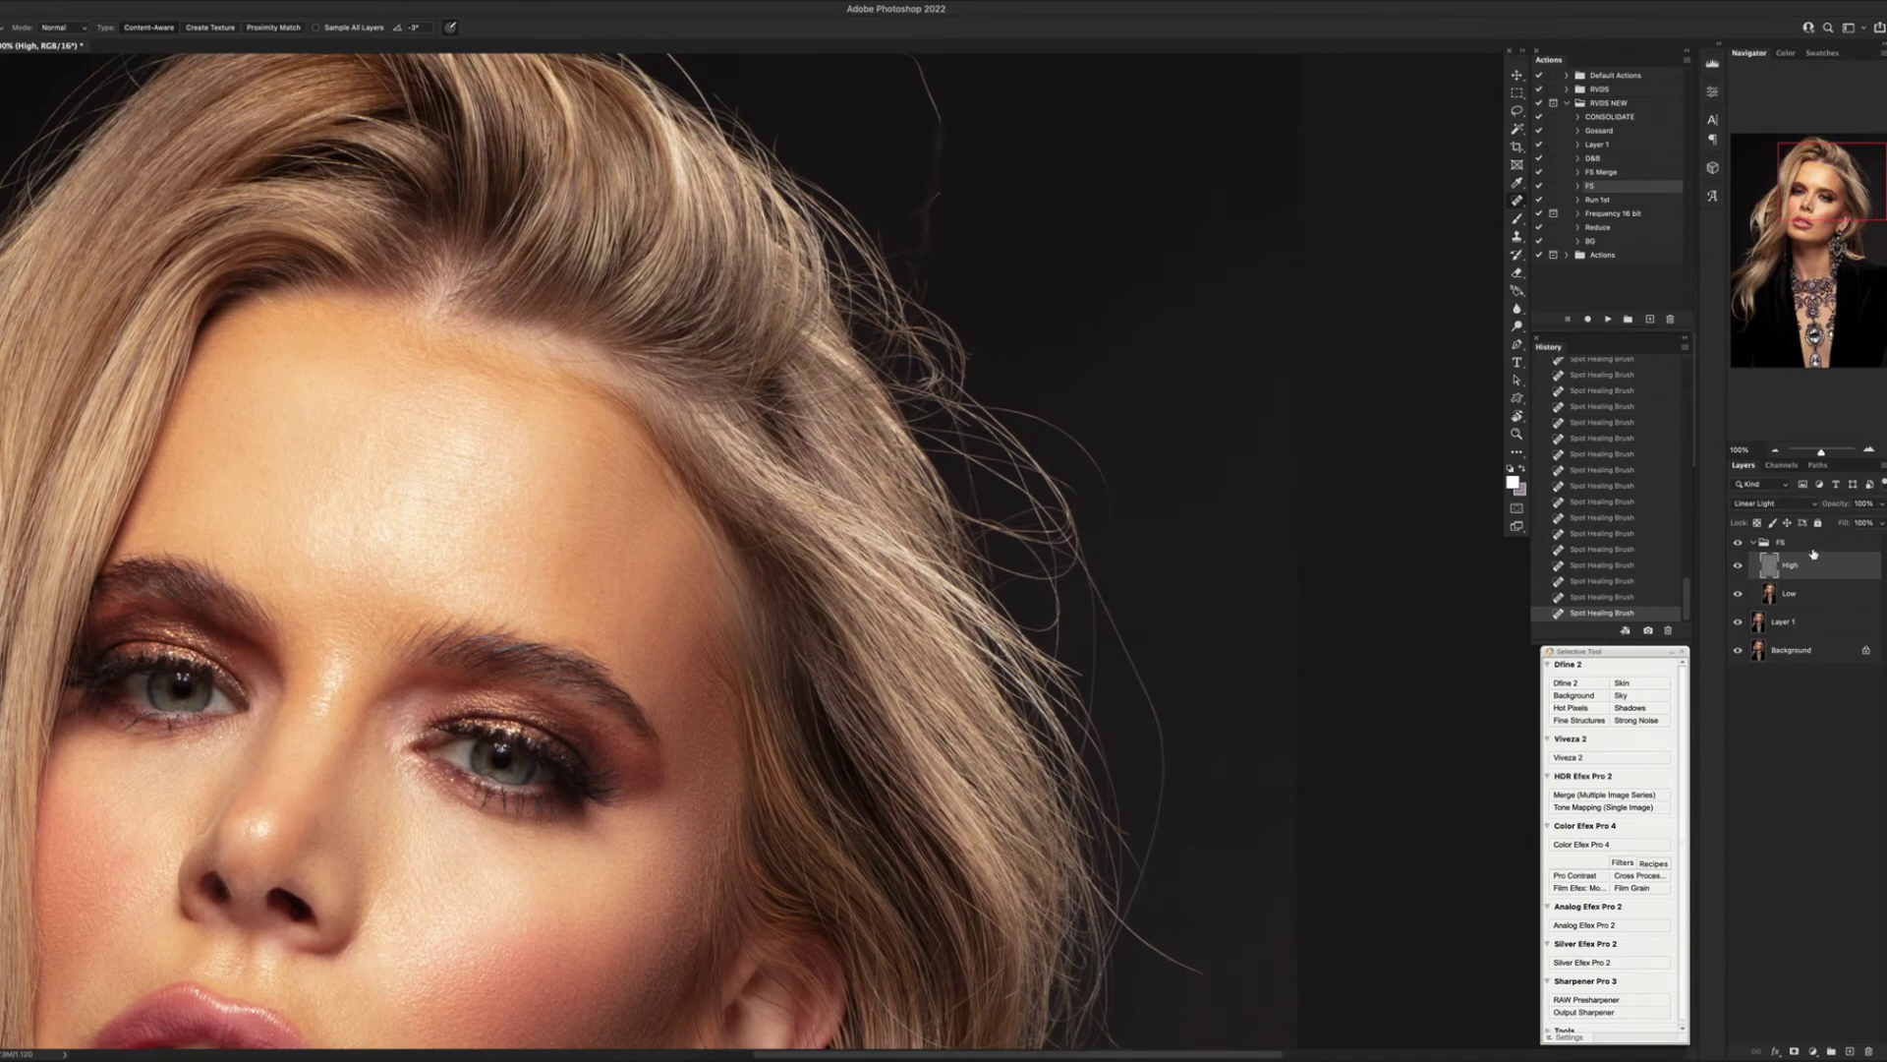
left_click(1816, 539)
key("super+e")
key("super+e")
key("super+j")
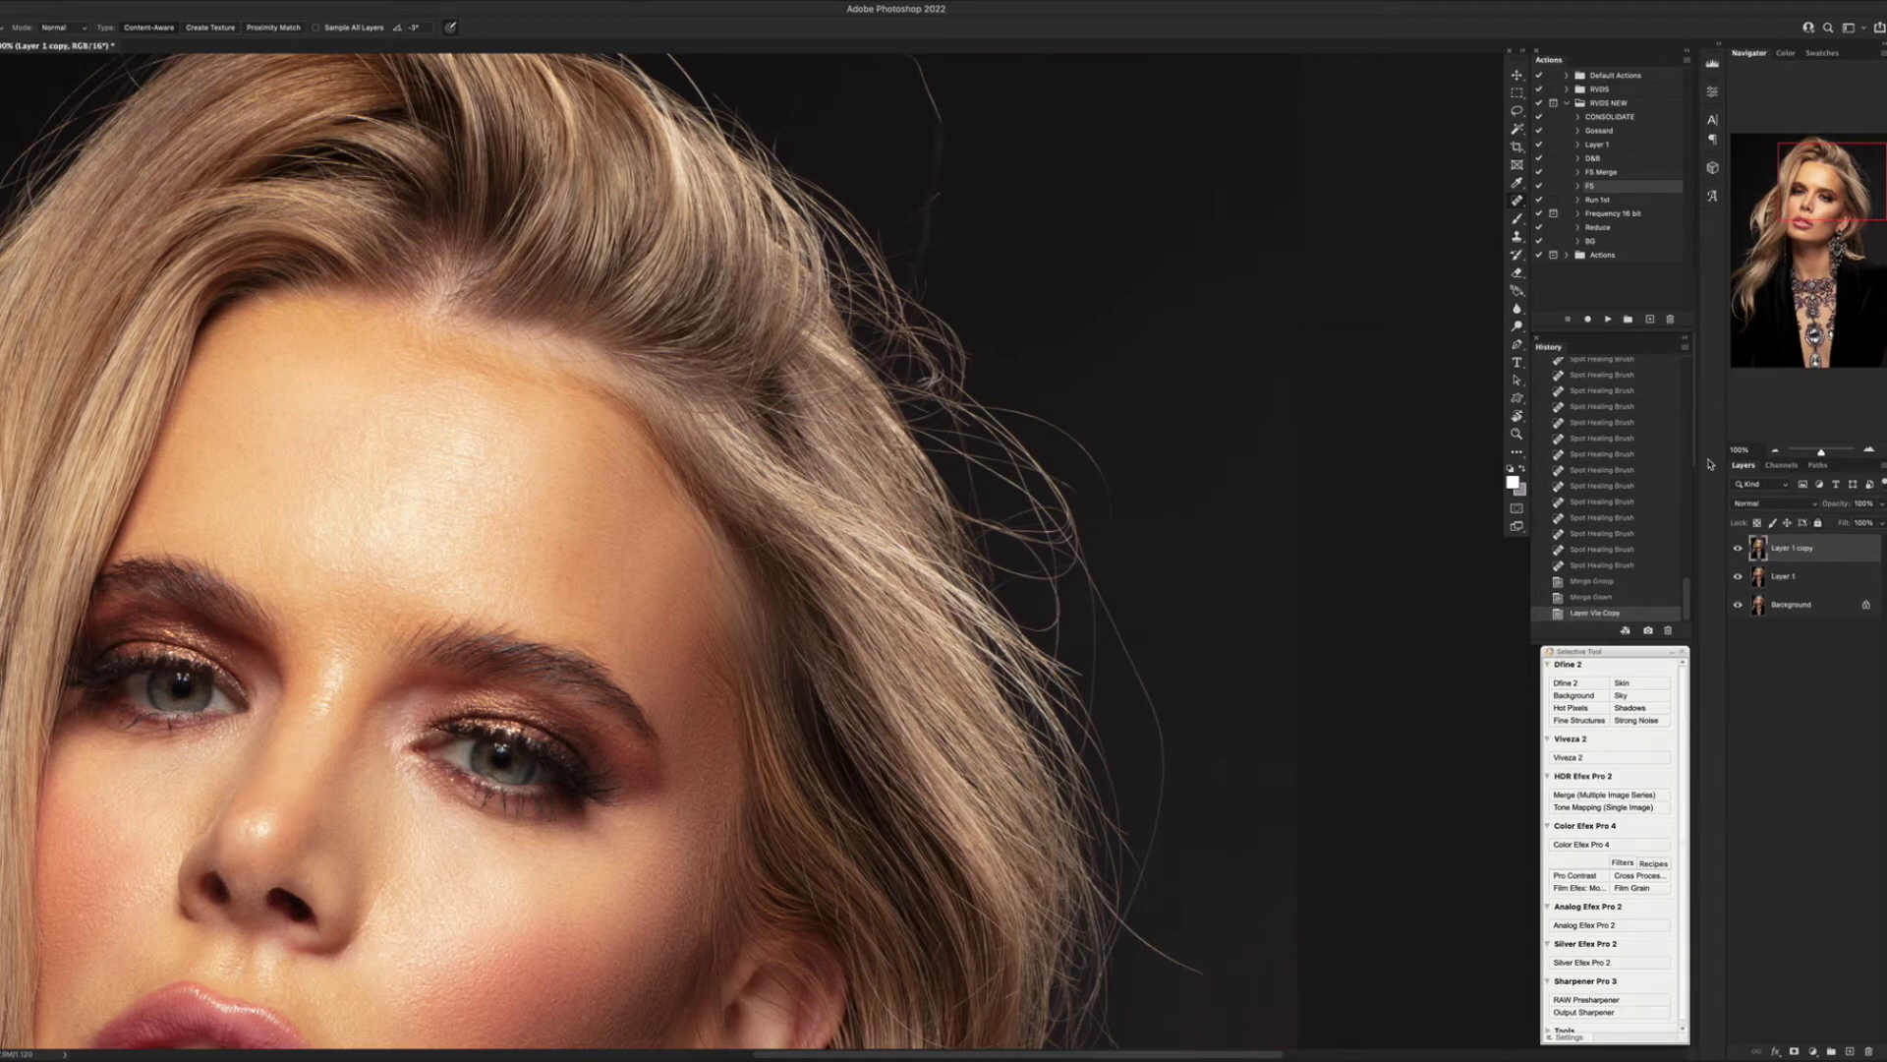
Remove the stray hairs sticking out above the crown against the dark background with the Spot Healing Brush.
mouse_move(918, 258)
left_mouse_down()
mouse_move(937, 162)
mouse_move(903, 65)
left_mouse_up()
left_click(905, 254)
left_click_drag(879, 245, 959, 231)
left_click(795, 103)
left_click(846, 75)
left_click_drag(916, 262, 937, 292)
left_click(936, 301)
left_click(914, 285)
Heal away the long flyaway strands between the hair beside the ear and the dark background.
key("space")
left_click_drag(1159, 349, 974, 118)
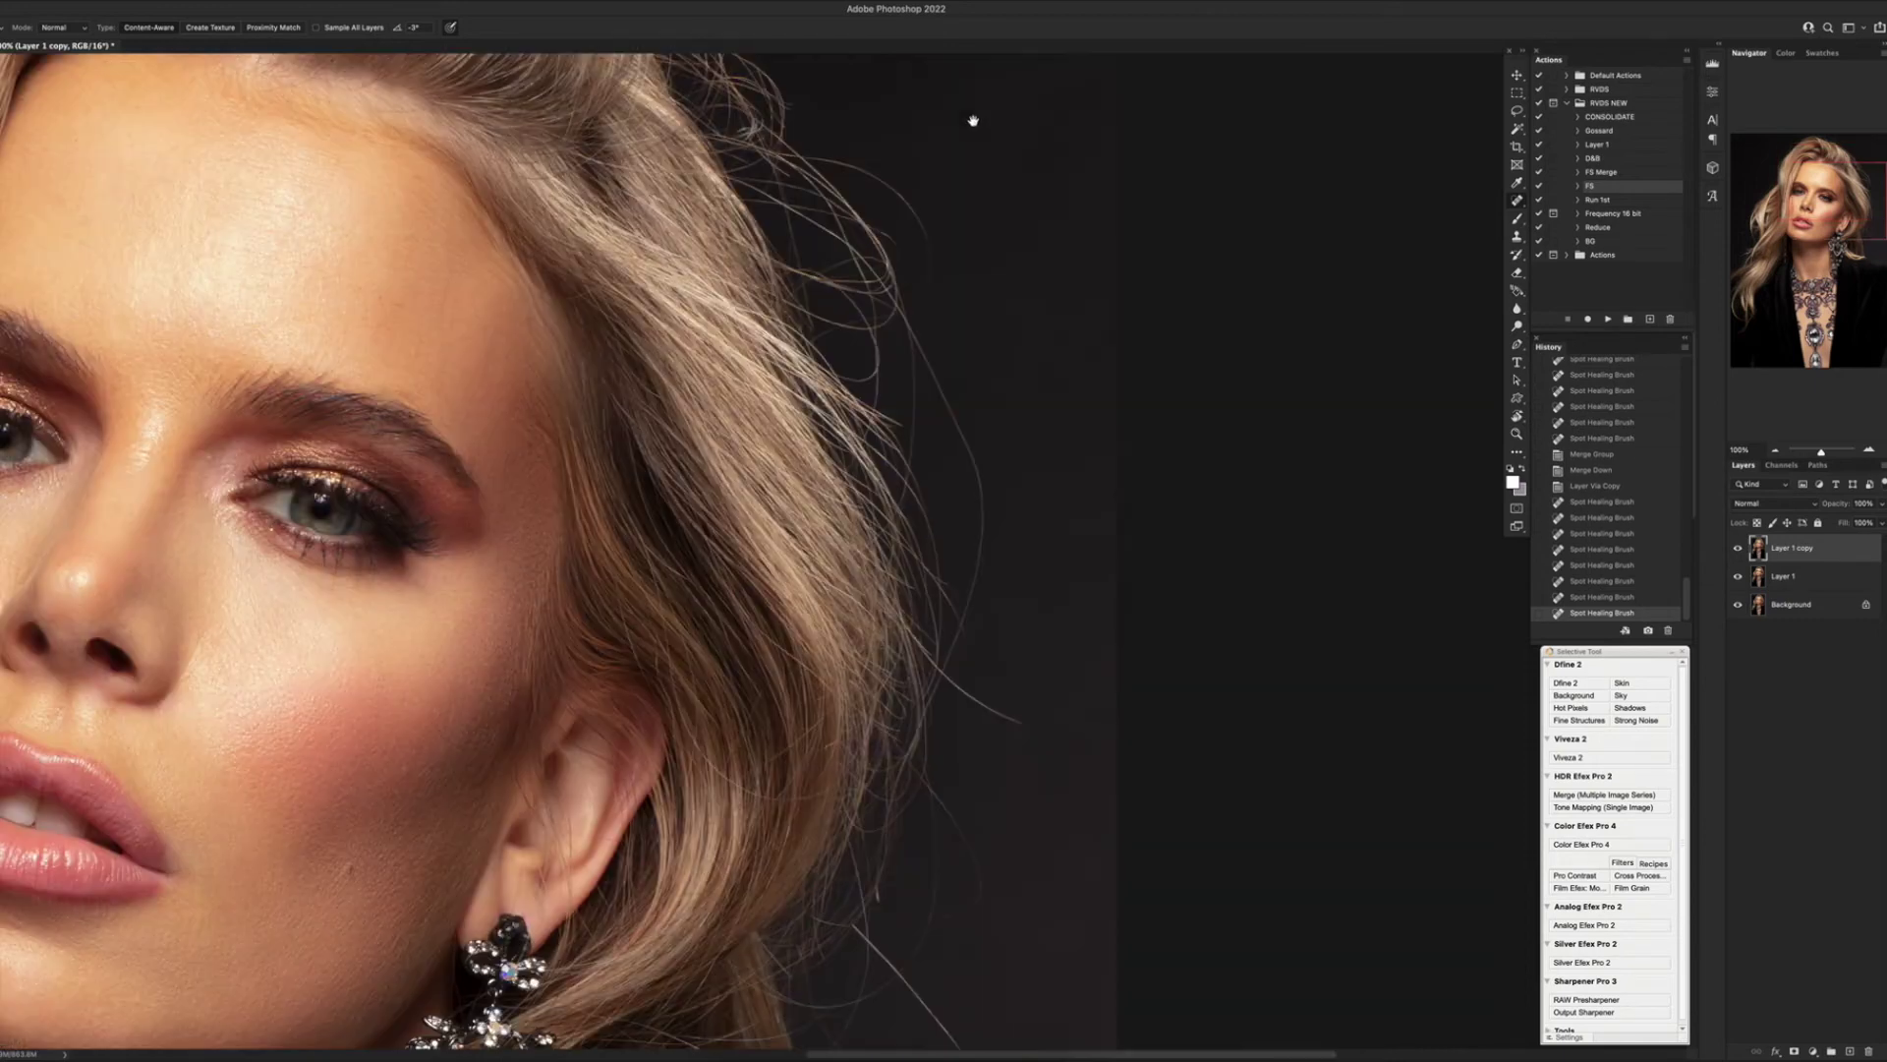
mouse_move(946, 677)
left_mouse_down()
mouse_move(1027, 724)
mouse_move(911, 637)
left_mouse_up()
key("space")
mouse_move(1042, 870)
left_mouse_down()
mouse_move(970, 557)
mouse_move(953, 469)
left_mouse_up()
mouse_move(769, 526)
left_mouse_down()
mouse_move(929, 735)
mouse_move(904, 680)
mouse_move(958, 825)
left_mouse_up()
left_click(798, 496)
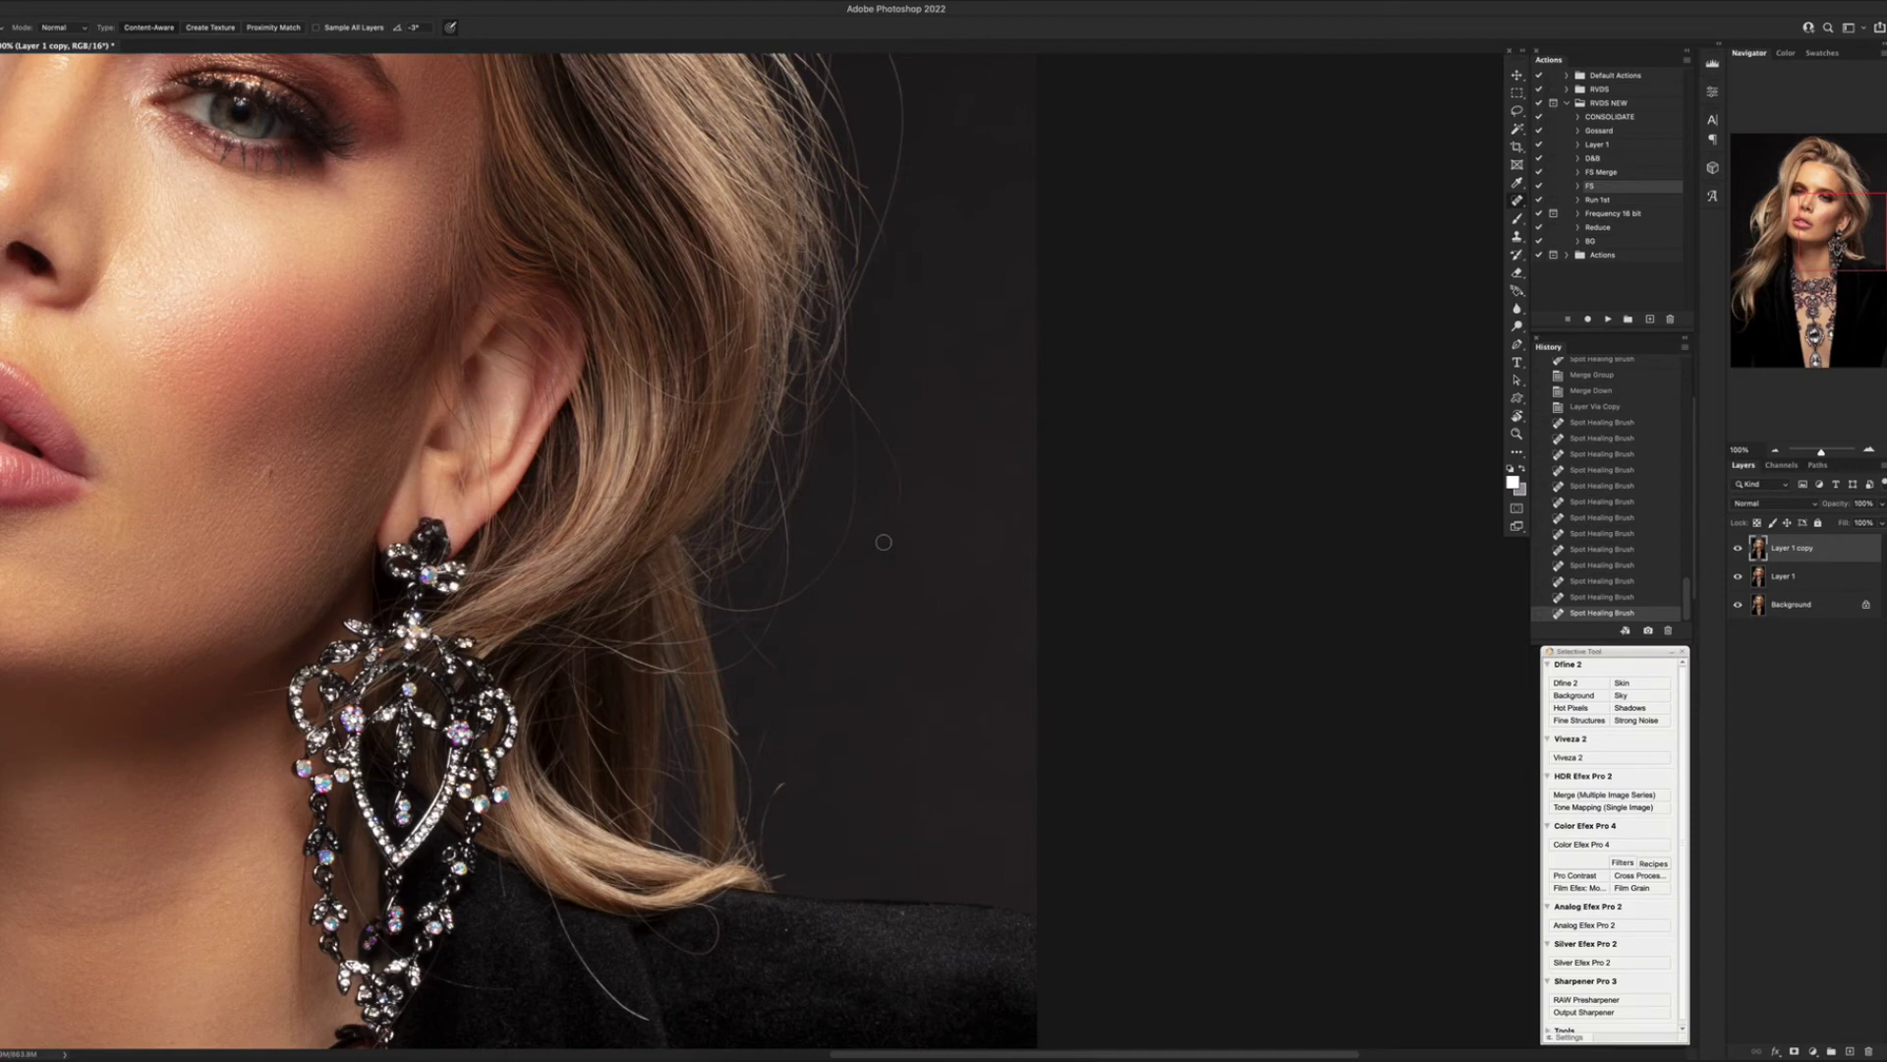
Heal away the stray hairs around the hair ends at the shoulder and over the black jacket.
mouse_move(795, 779)
left_mouse_down()
mouse_move(769, 857)
mouse_move(794, 770)
mouse_move(767, 725)
left_mouse_up()
left_click_drag(786, 874, 774, 877)
scroll(761, 768, "down", 5)
left_click_drag(575, 563, 680, 690)
left_click_drag(580, 645, 457, 639)
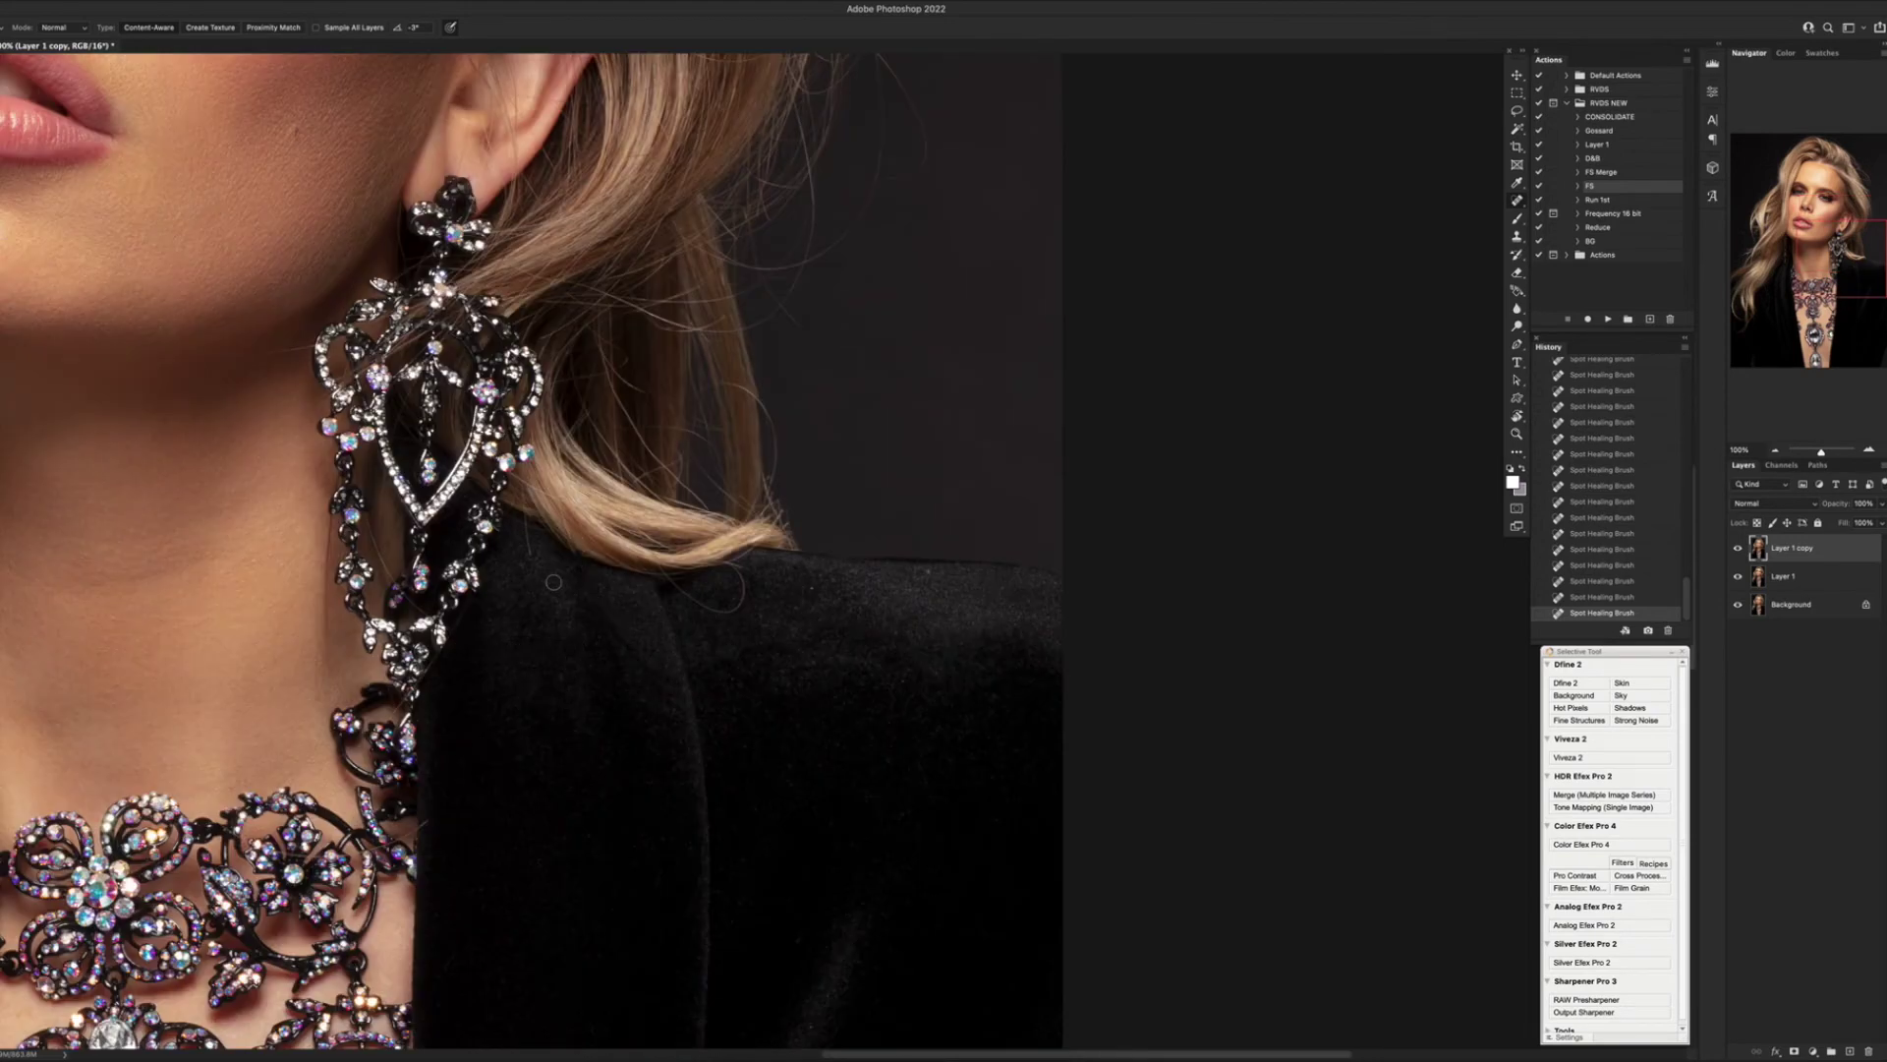
mouse_move(673, 582)
left_mouse_down()
mouse_move(704, 608)
mouse_move(733, 611)
mouse_move(728, 570)
left_mouse_up()
Clean the black jacket of specks and of the stray hairs beside the long blonde locks.
scroll(804, 492, "down", 10)
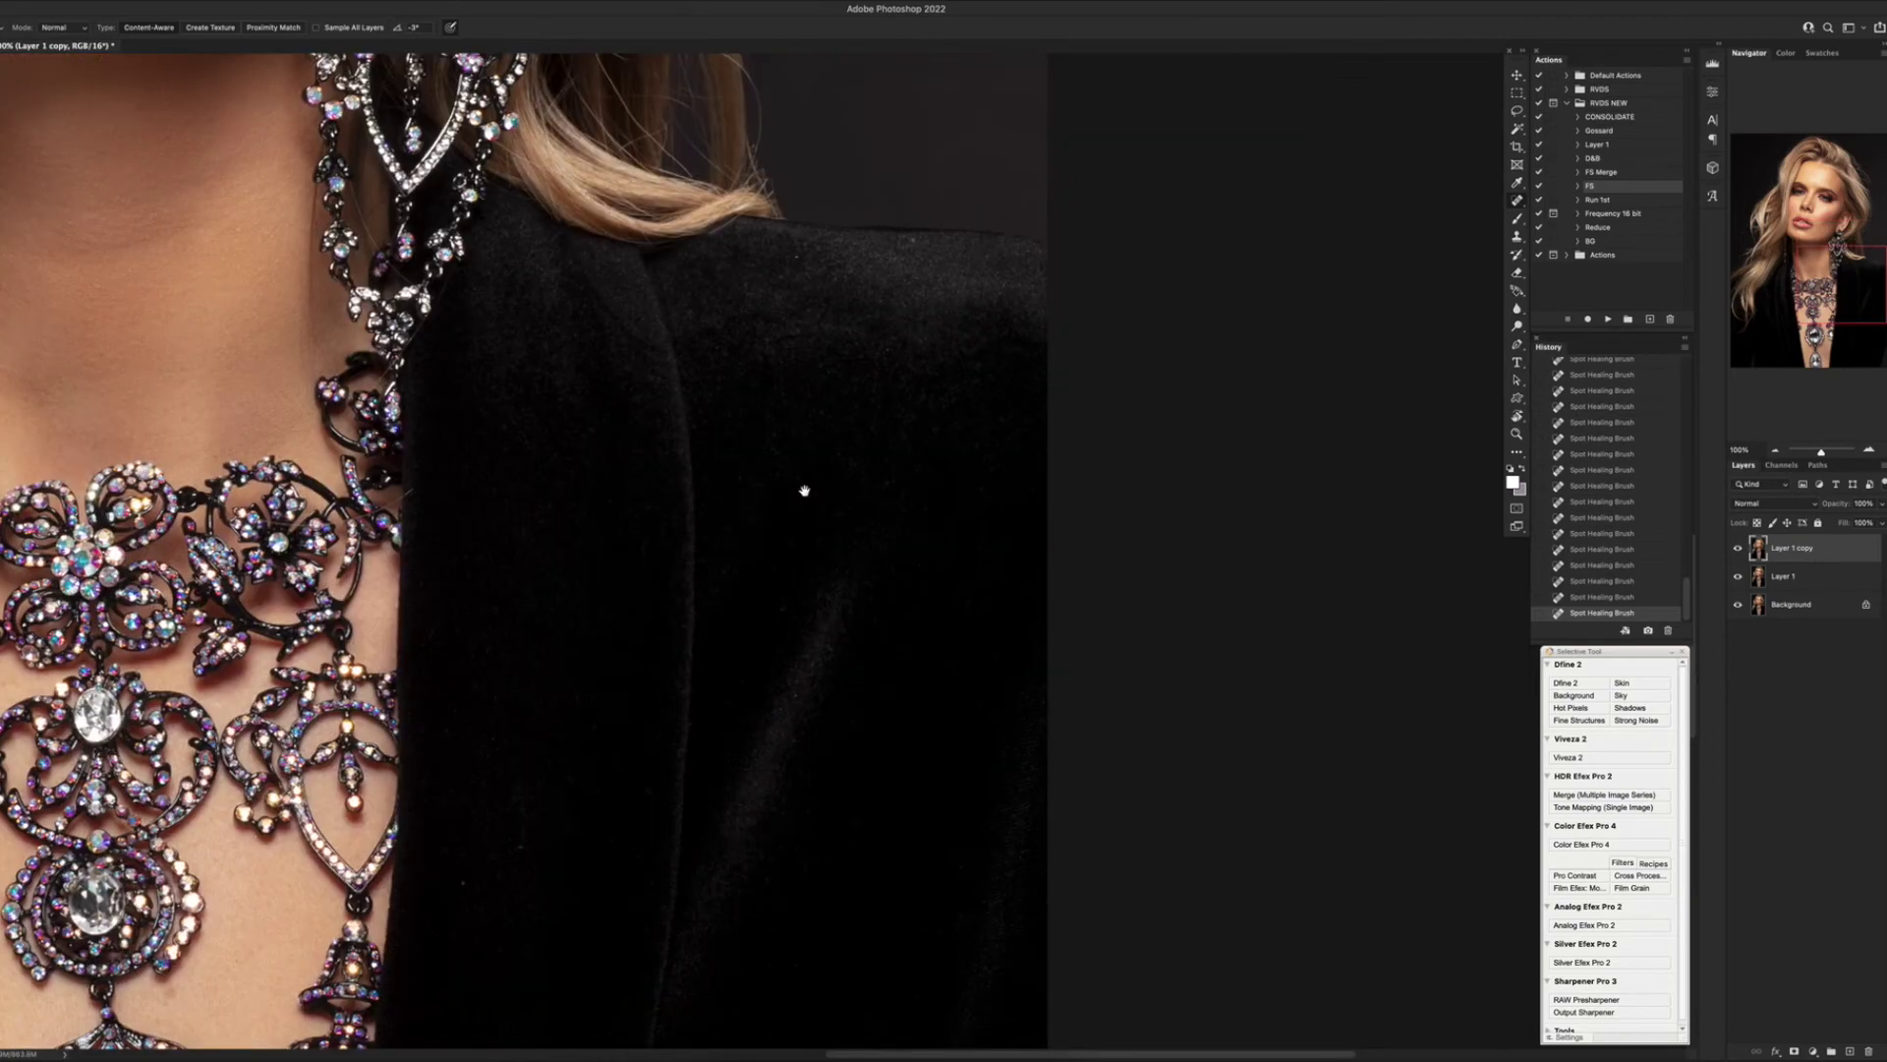
left_click_drag(869, 381, 831, 399)
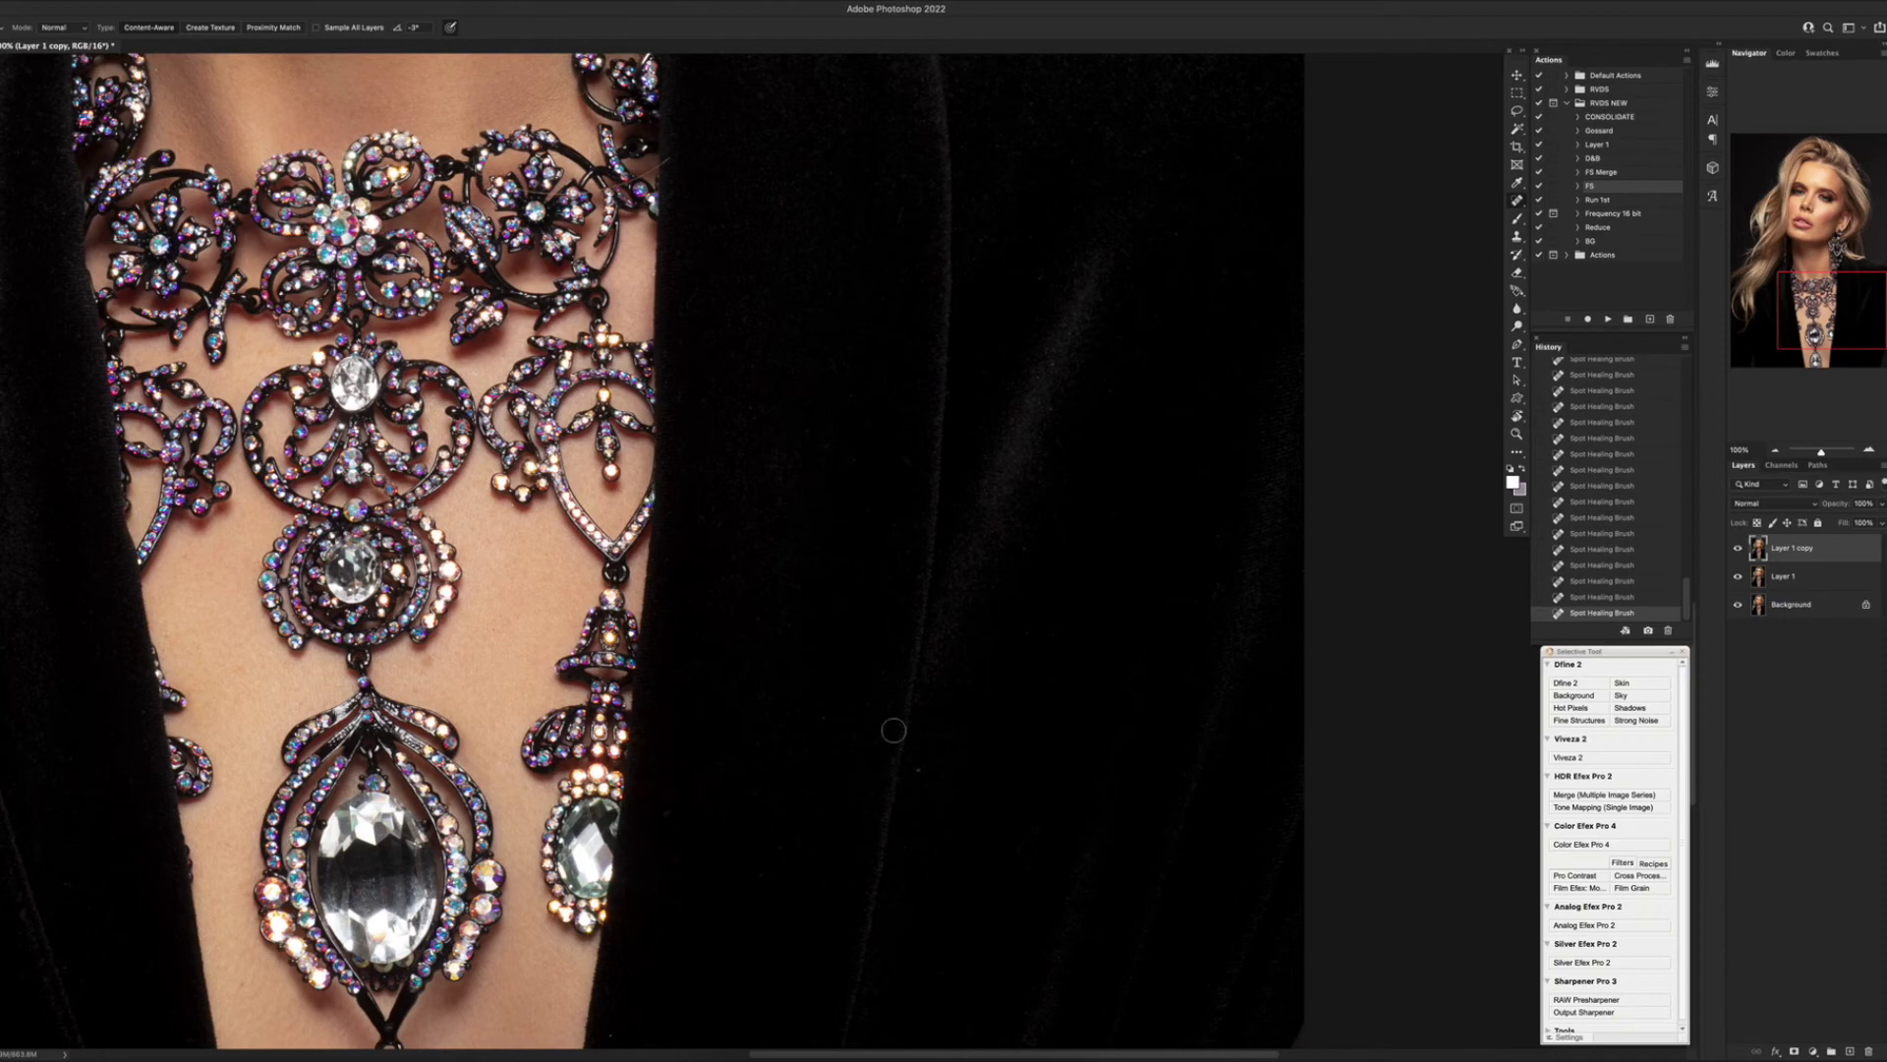
scroll(683, 403, "left", 10)
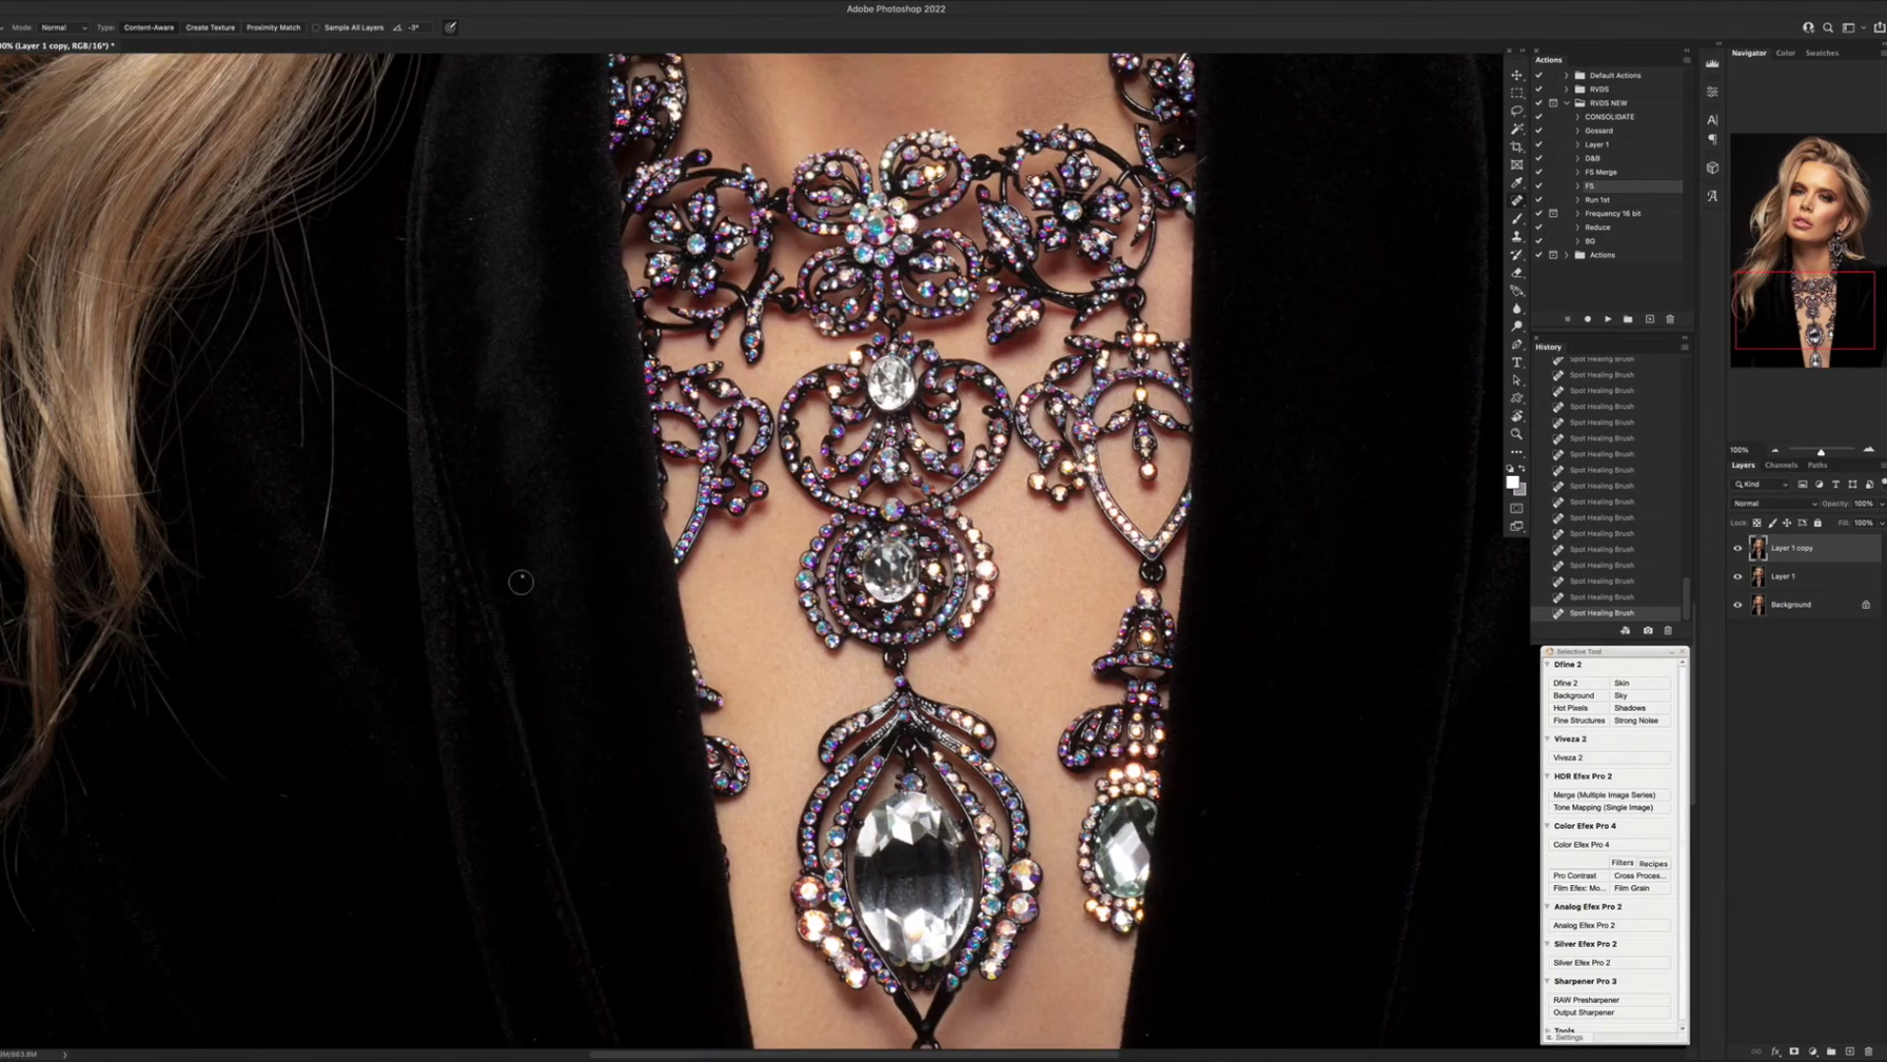
left_click_drag(414, 417, 353, 368)
mouse_move(282, 592)
left_mouse_down()
mouse_move(306, 575)
mouse_move(310, 264)
left_mouse_up()
mouse_move(328, 359)
left_mouse_down()
mouse_move(285, 281)
mouse_move(296, 479)
left_mouse_up()
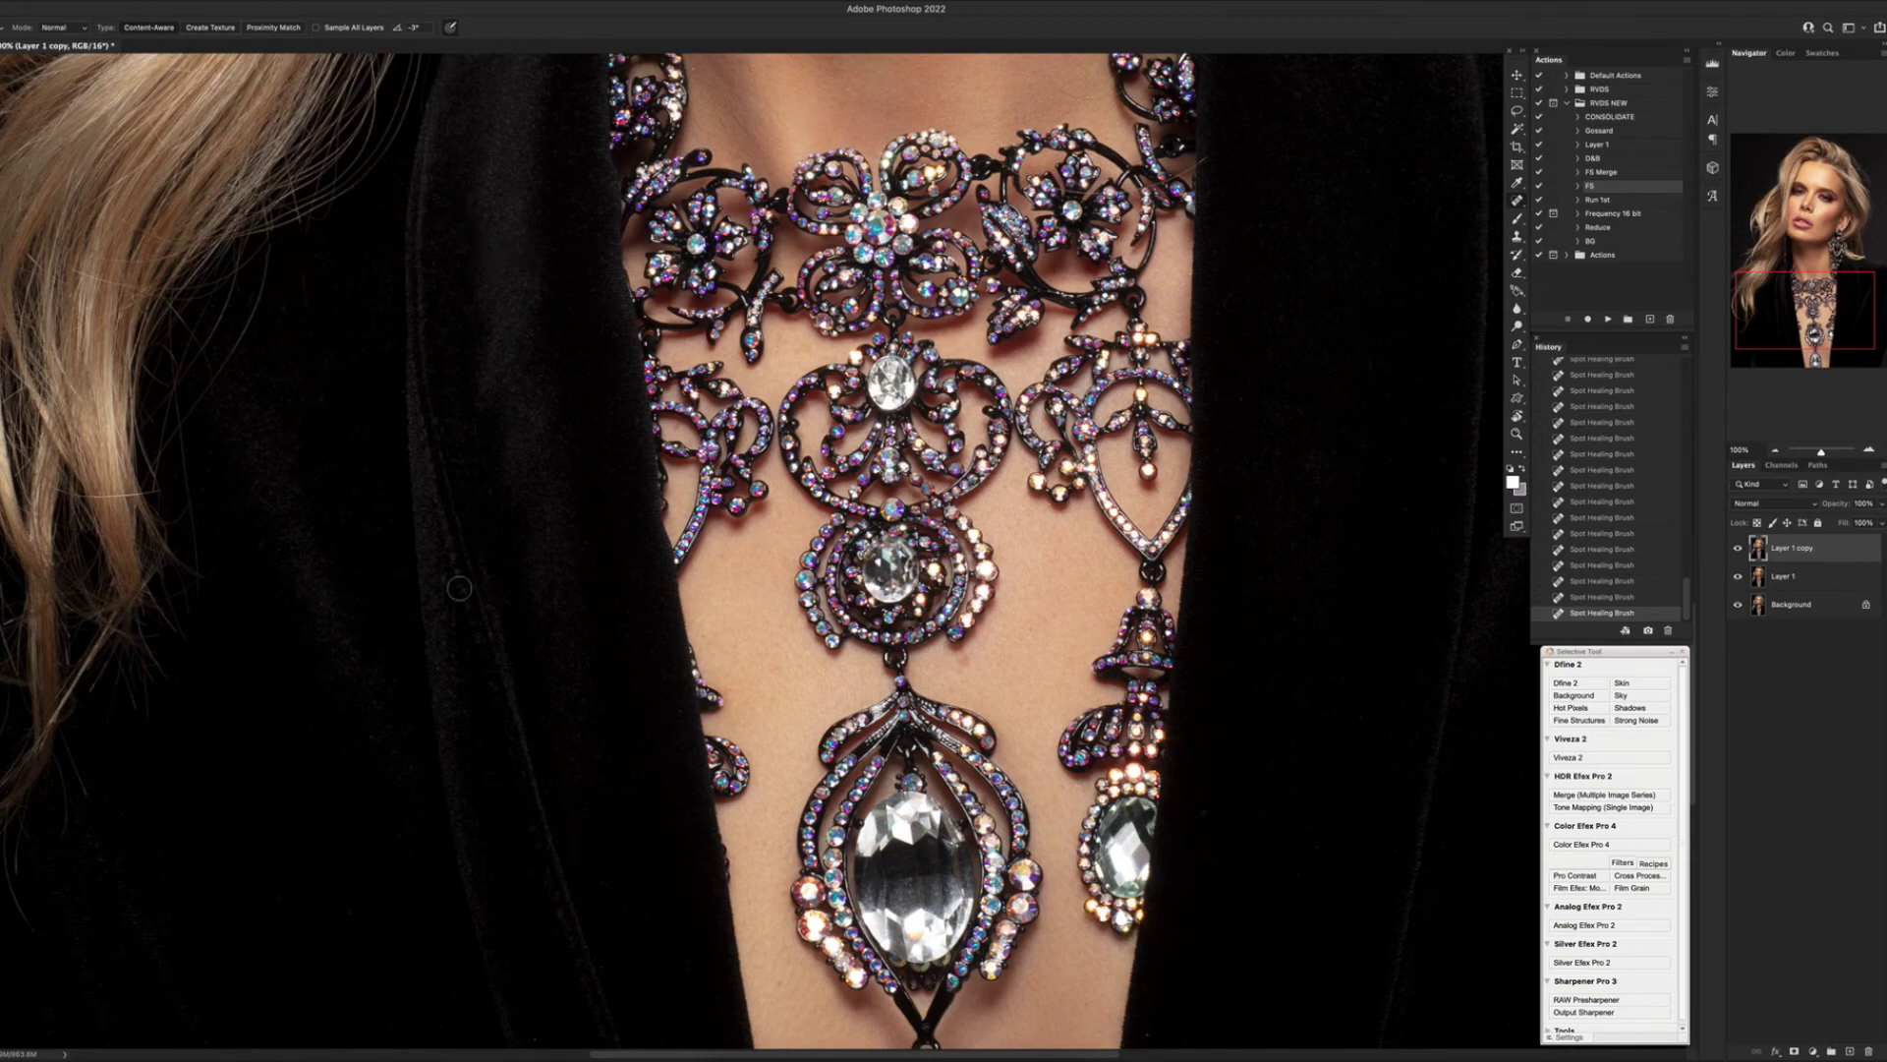
Inspect the hair ends and the whole portrait, and merge Layer 1 copy down into Layer 1.
left_click_drag(321, 695, 573, 282)
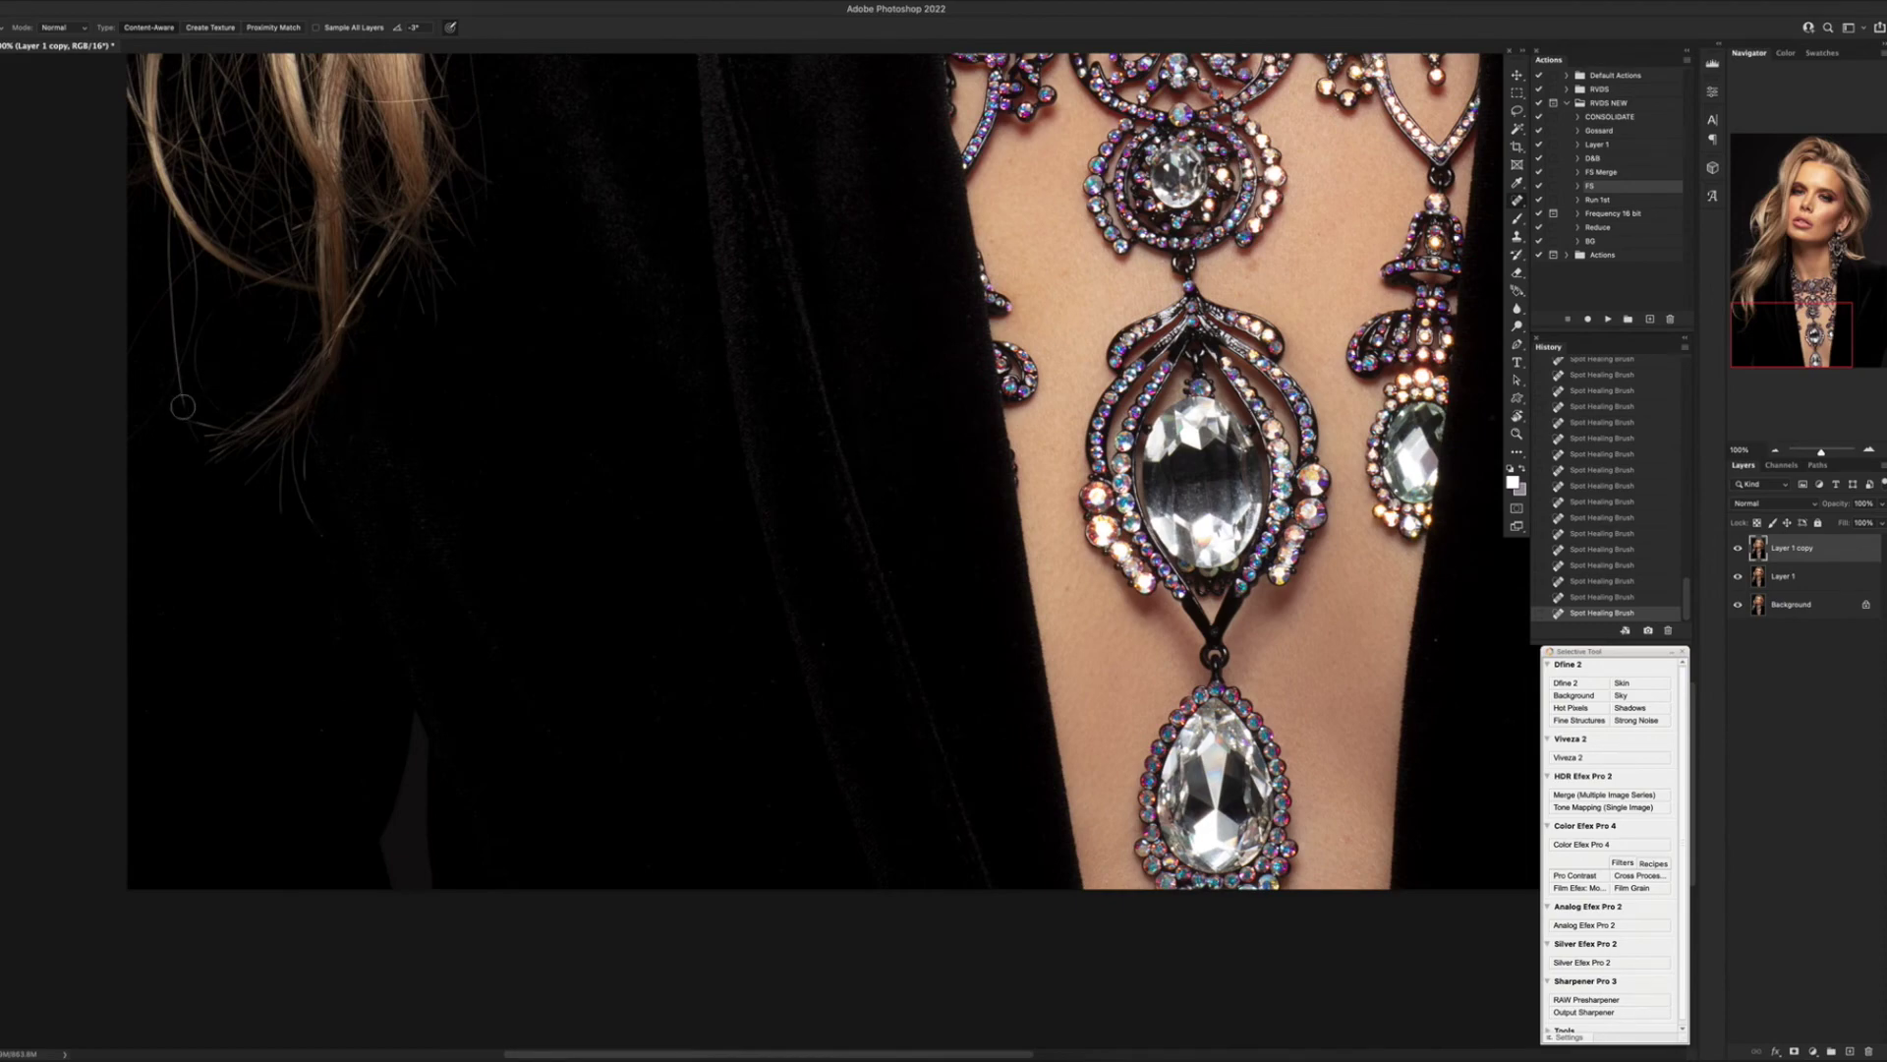
key("ctrl+minus")
key("ctrl+minus")
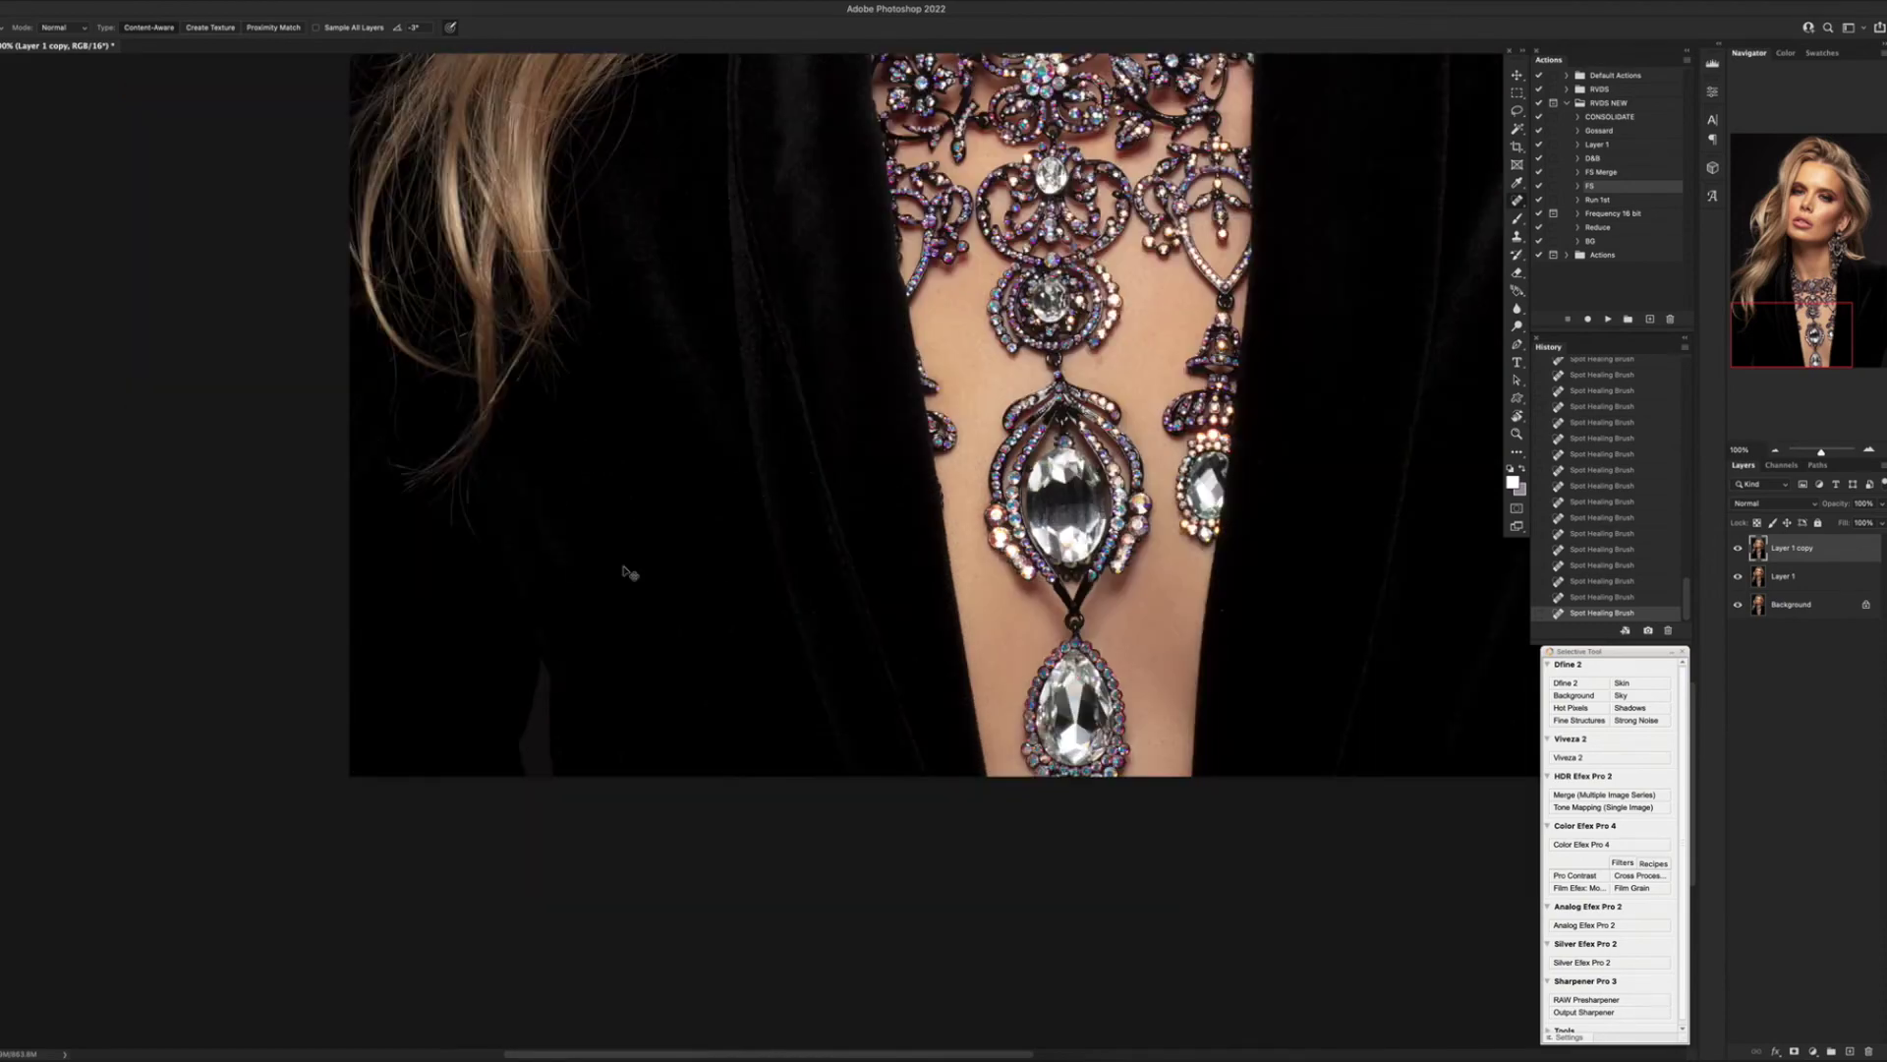
key("ctrl+minus")
key("ctrl+minus")
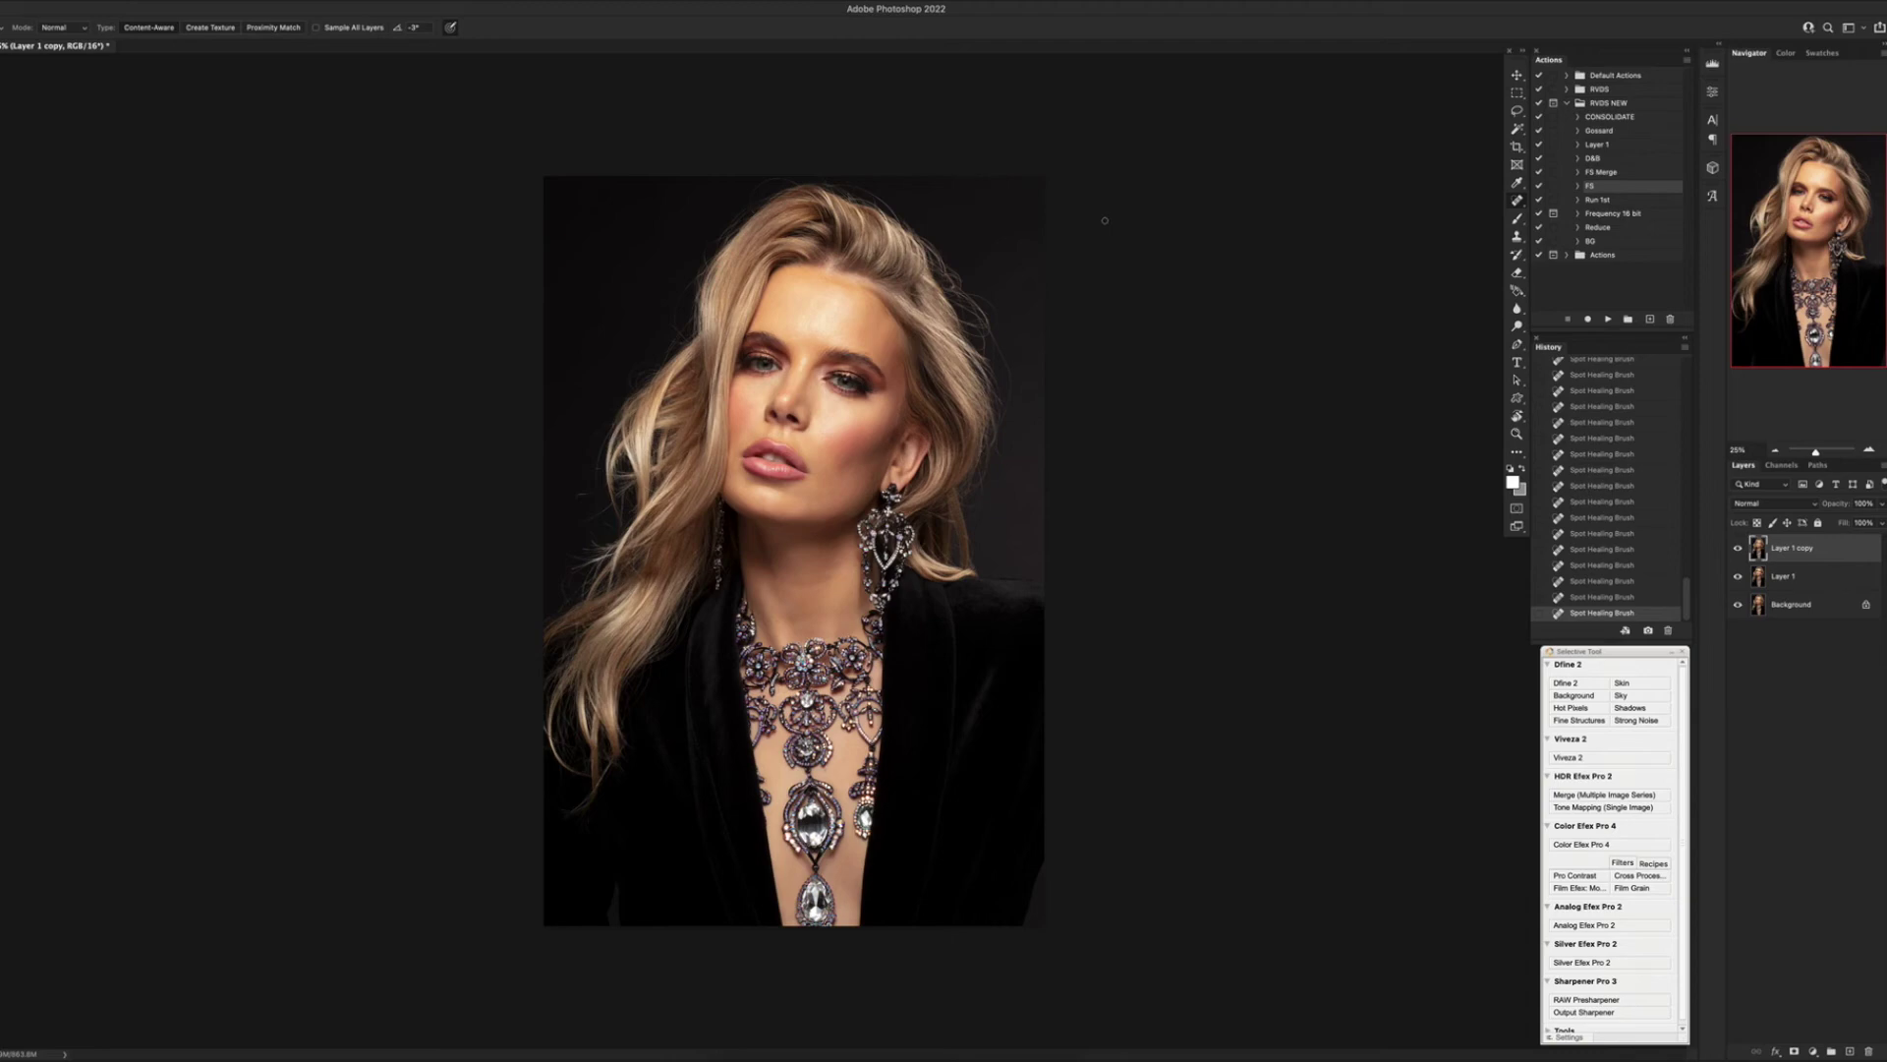
key("super+e")
scroll(1364, 372, "up", 2)
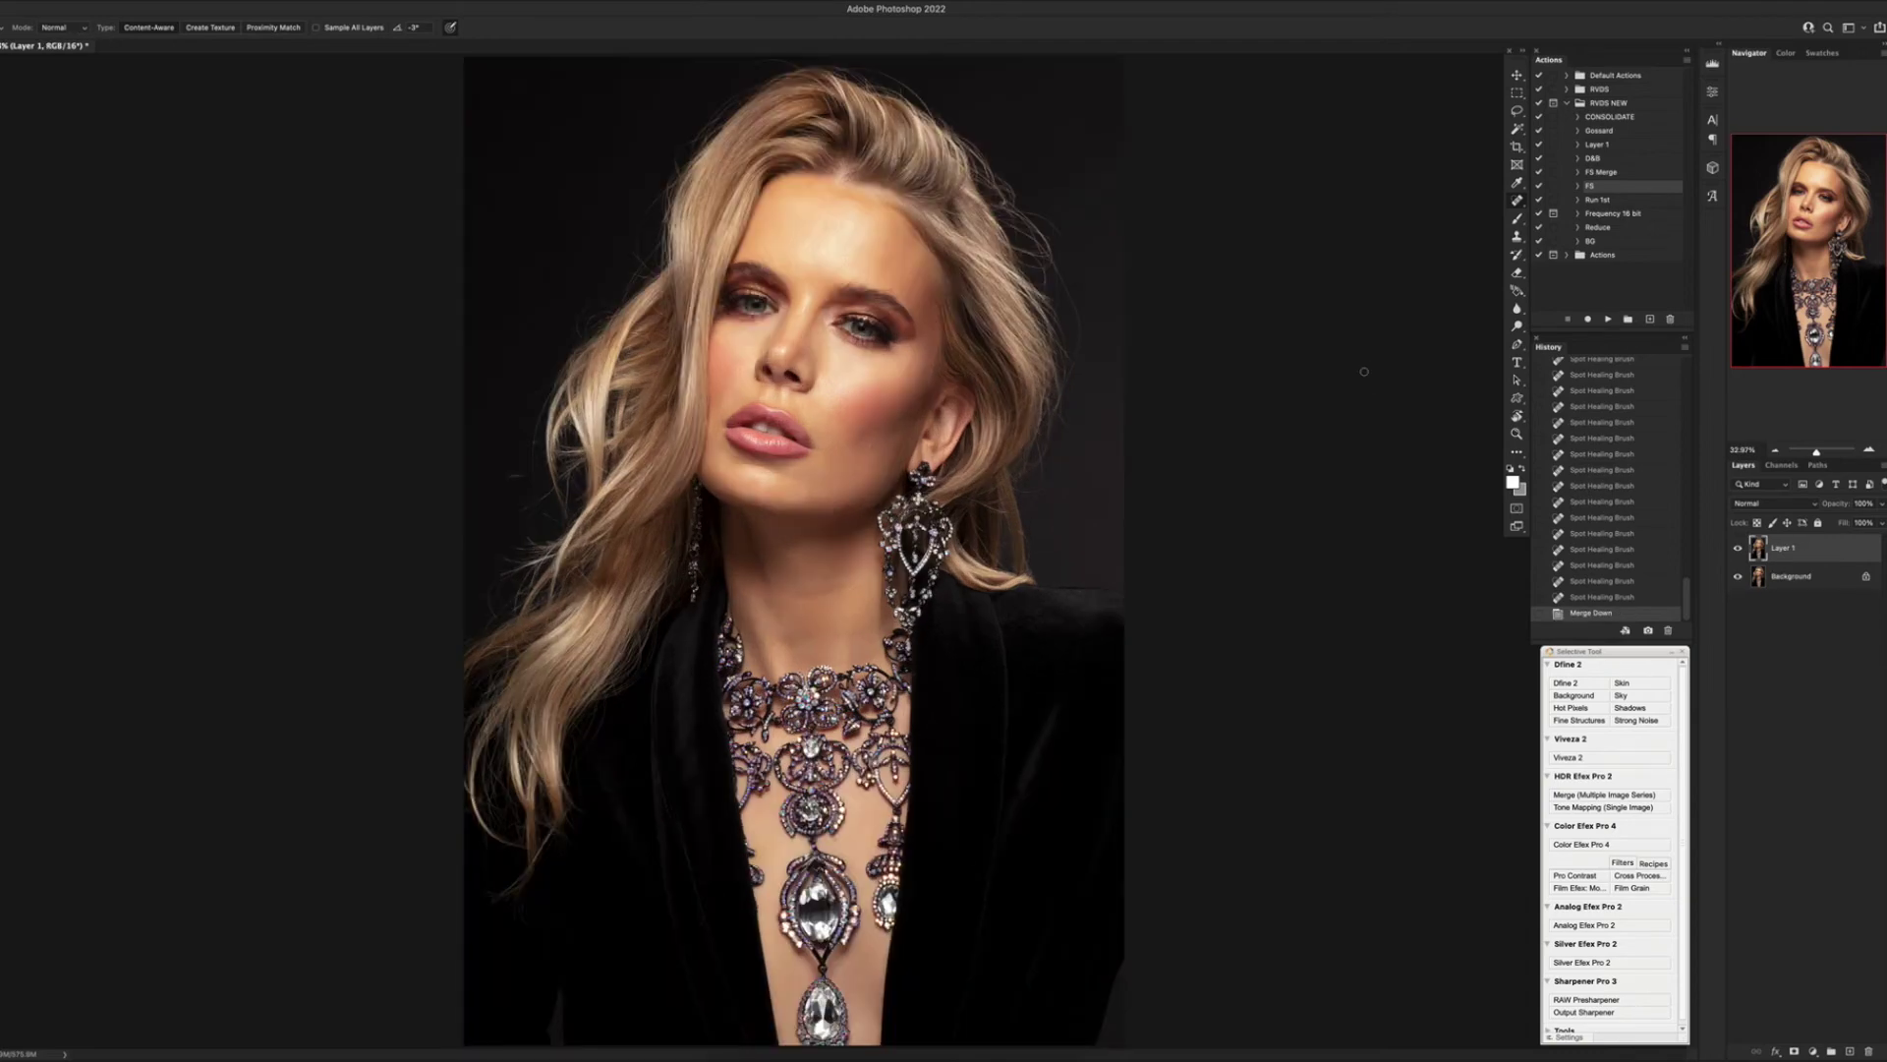
Duplicate Layer 1 and apply the PortraitPro filter to the copy.
key("super+j")
left_click(472, 358)
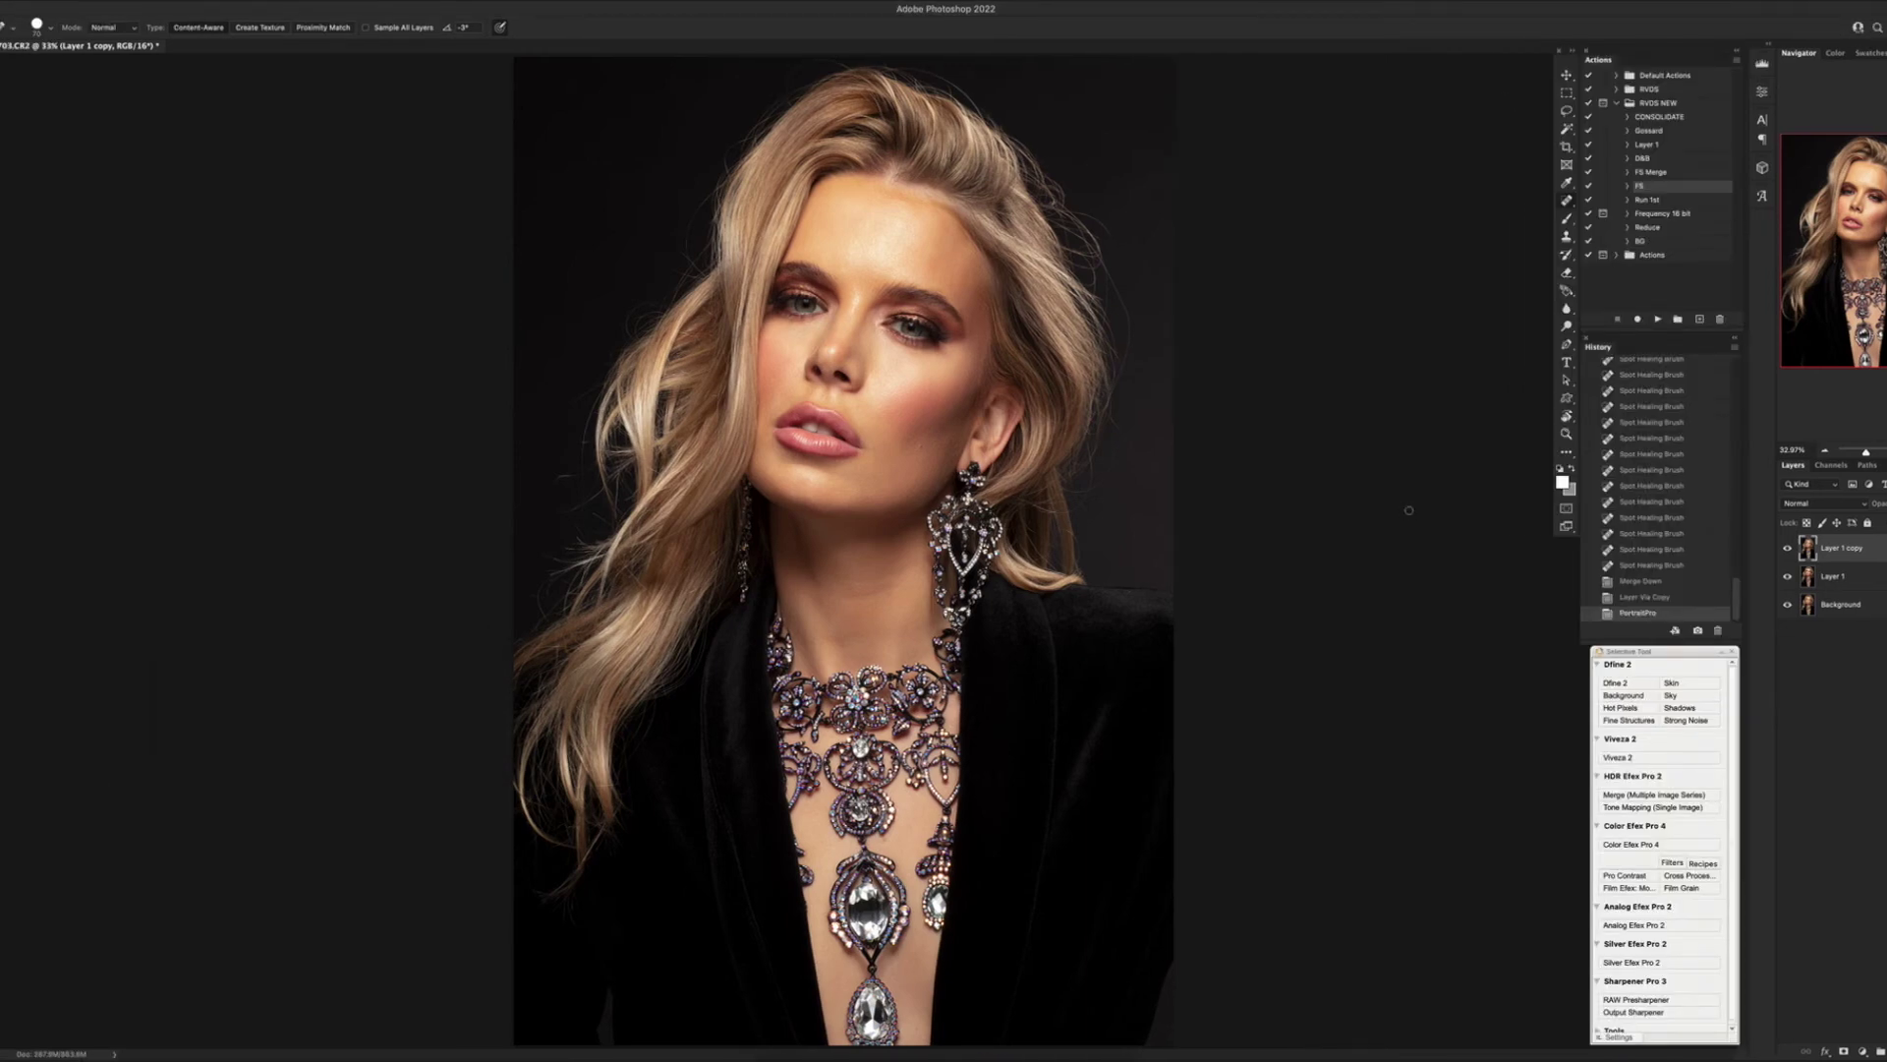
Merge the PortraitPro result down into Layer 1 and create a fresh duplicate of it.
key("super+j")
key("super+e")
key("super+e")
key("super+j")
Open Layer 1 copy in Liquify and reshape the hair outline beside the forehead on the portrait's left with a greatly enlarged brush.
key("super+shift+x")
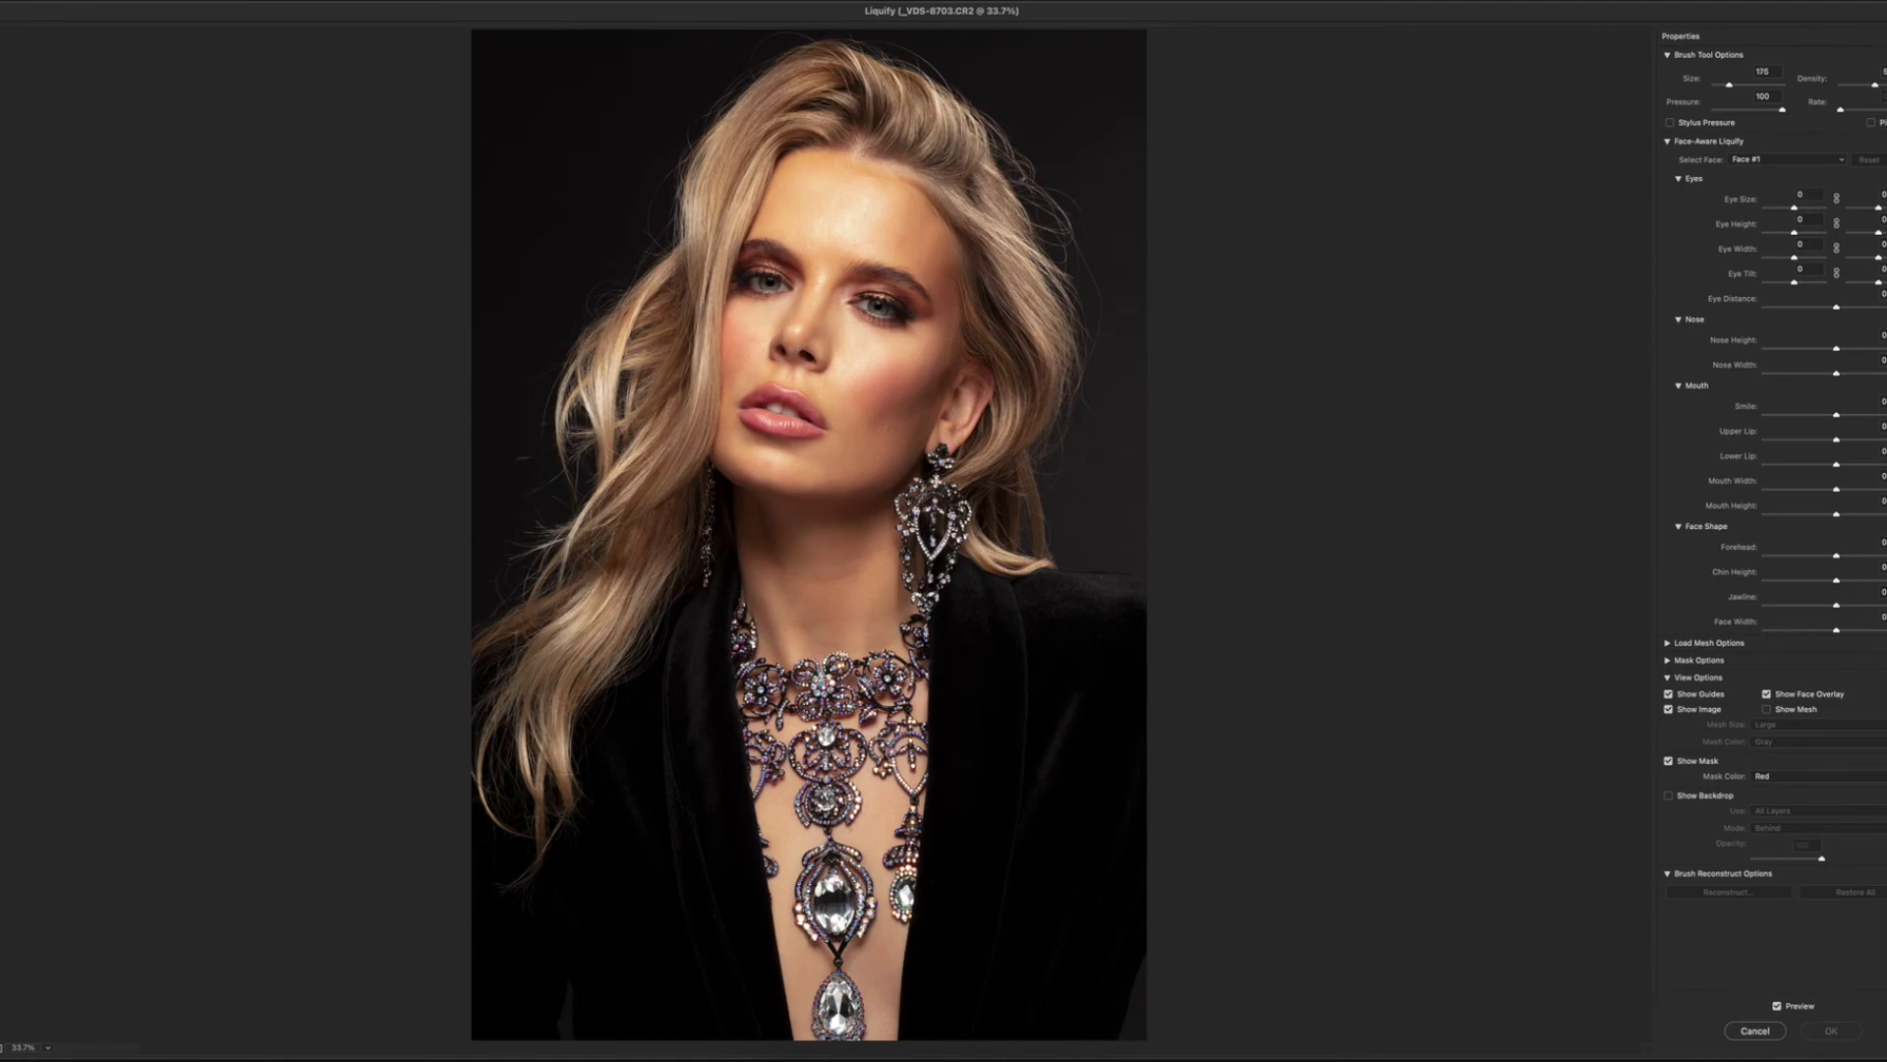
key("]")
key("]")
key("]")
key("]")
key("]")
key("]")
key("]")
key("]")
key("]")
left_click_drag(696, 126, 669, 158)
Push in the outer contour of the hair on the earring side of the head with a still larger Liquify brush.
key("bracketright")
key("bracketright")
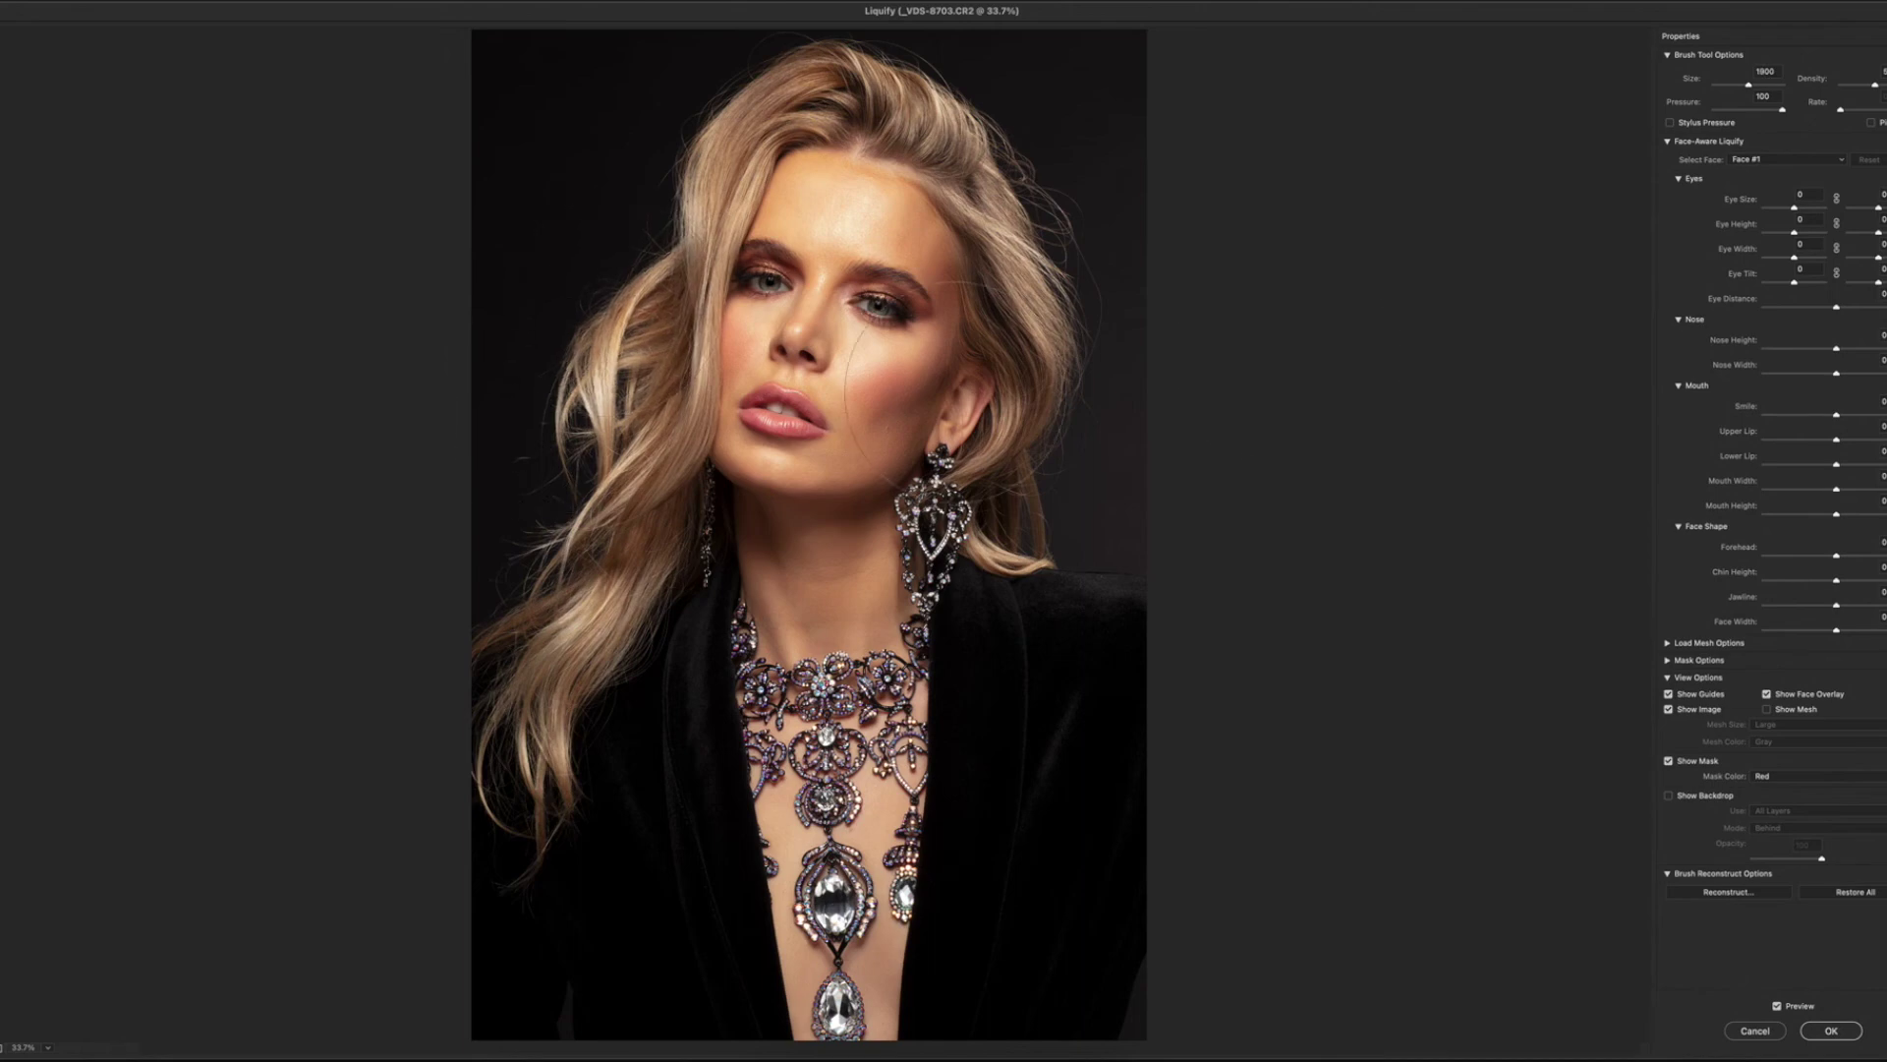
left_click_drag(1081, 361, 1087, 312)
left_click_drag(1102, 400, 1090, 361)
mouse_move(1086, 434)
left_mouse_down()
mouse_move(1170, 374)
mouse_move(1214, 363)
mouse_move(1207, 379)
left_mouse_up()
key("[")
key("[")
key("[")
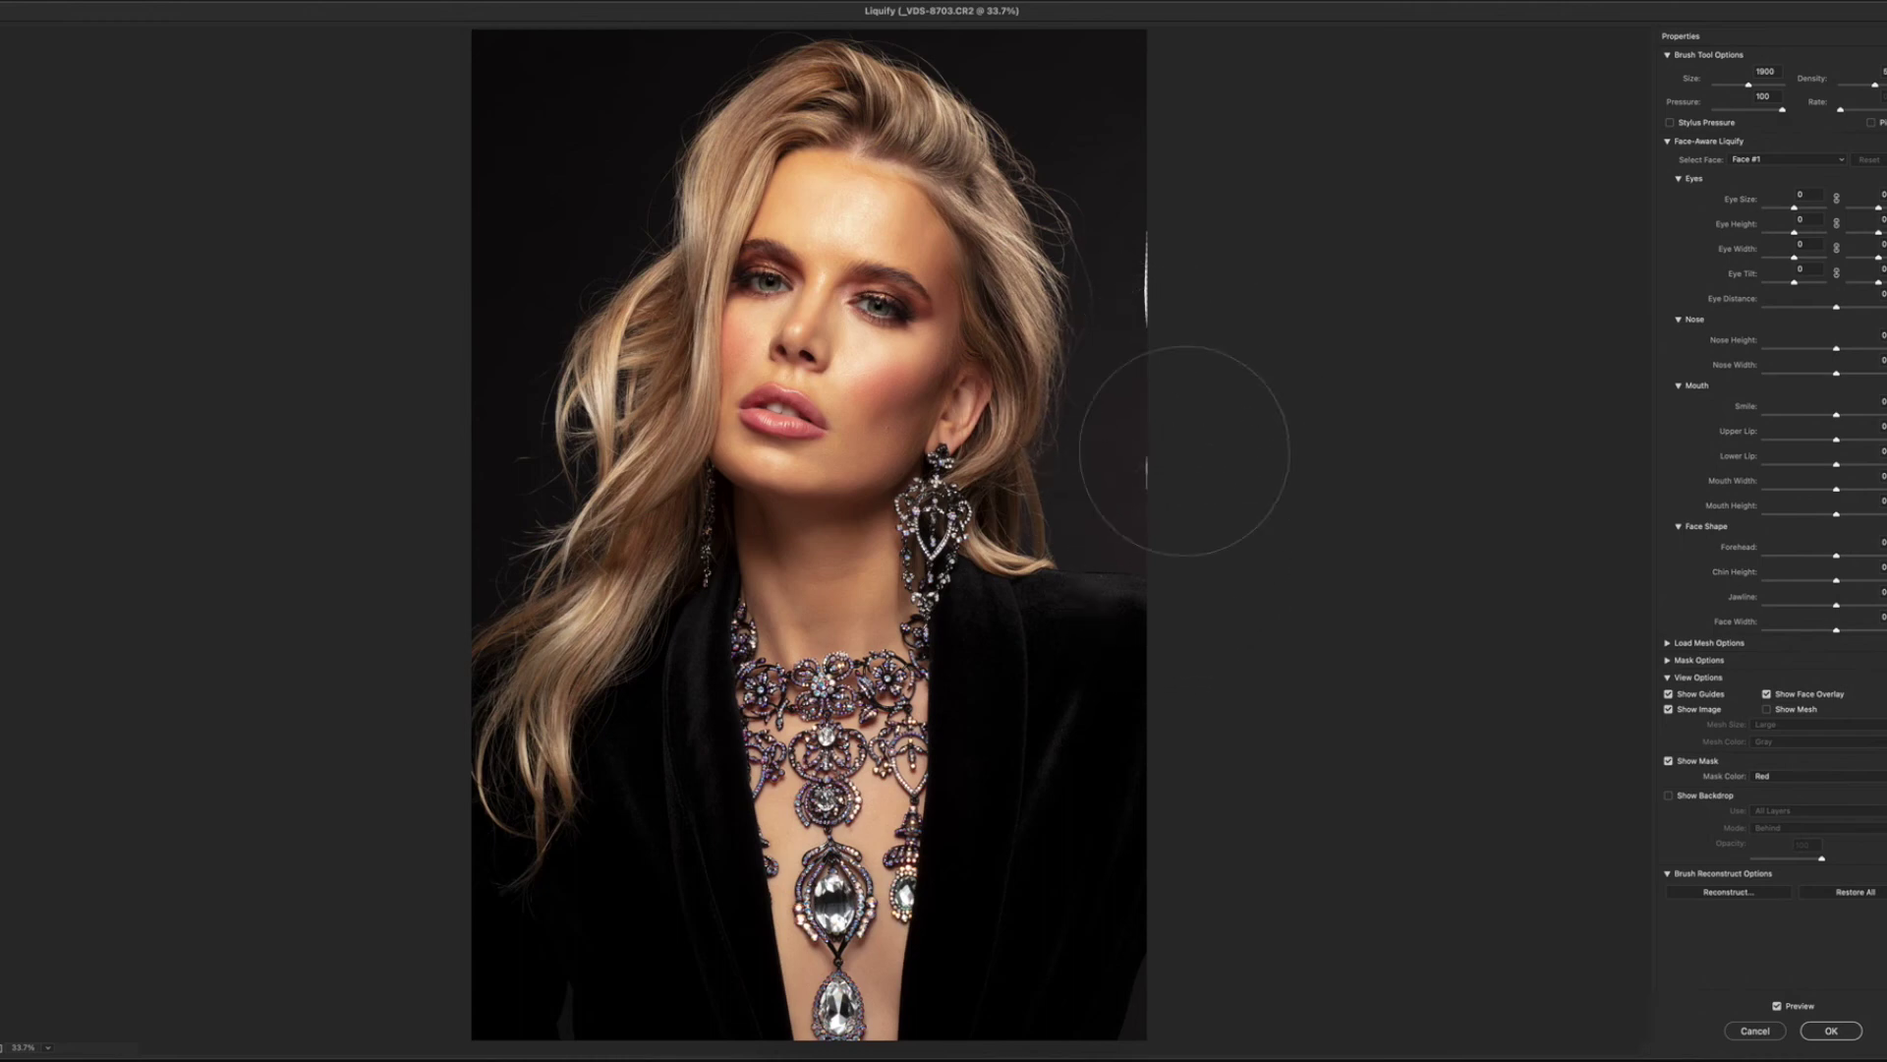
Push the background back out to close the gaps along the photo's right edge beside the hair.
mouse_move(1170, 454)
left_mouse_down()
mouse_move(1200, 316)
mouse_move(1193, 240)
mouse_move(1182, 288)
left_mouse_up()
key("bracketright")
key("bracketright")
key("bracketright")
key("bracketright")
key("bracketright")
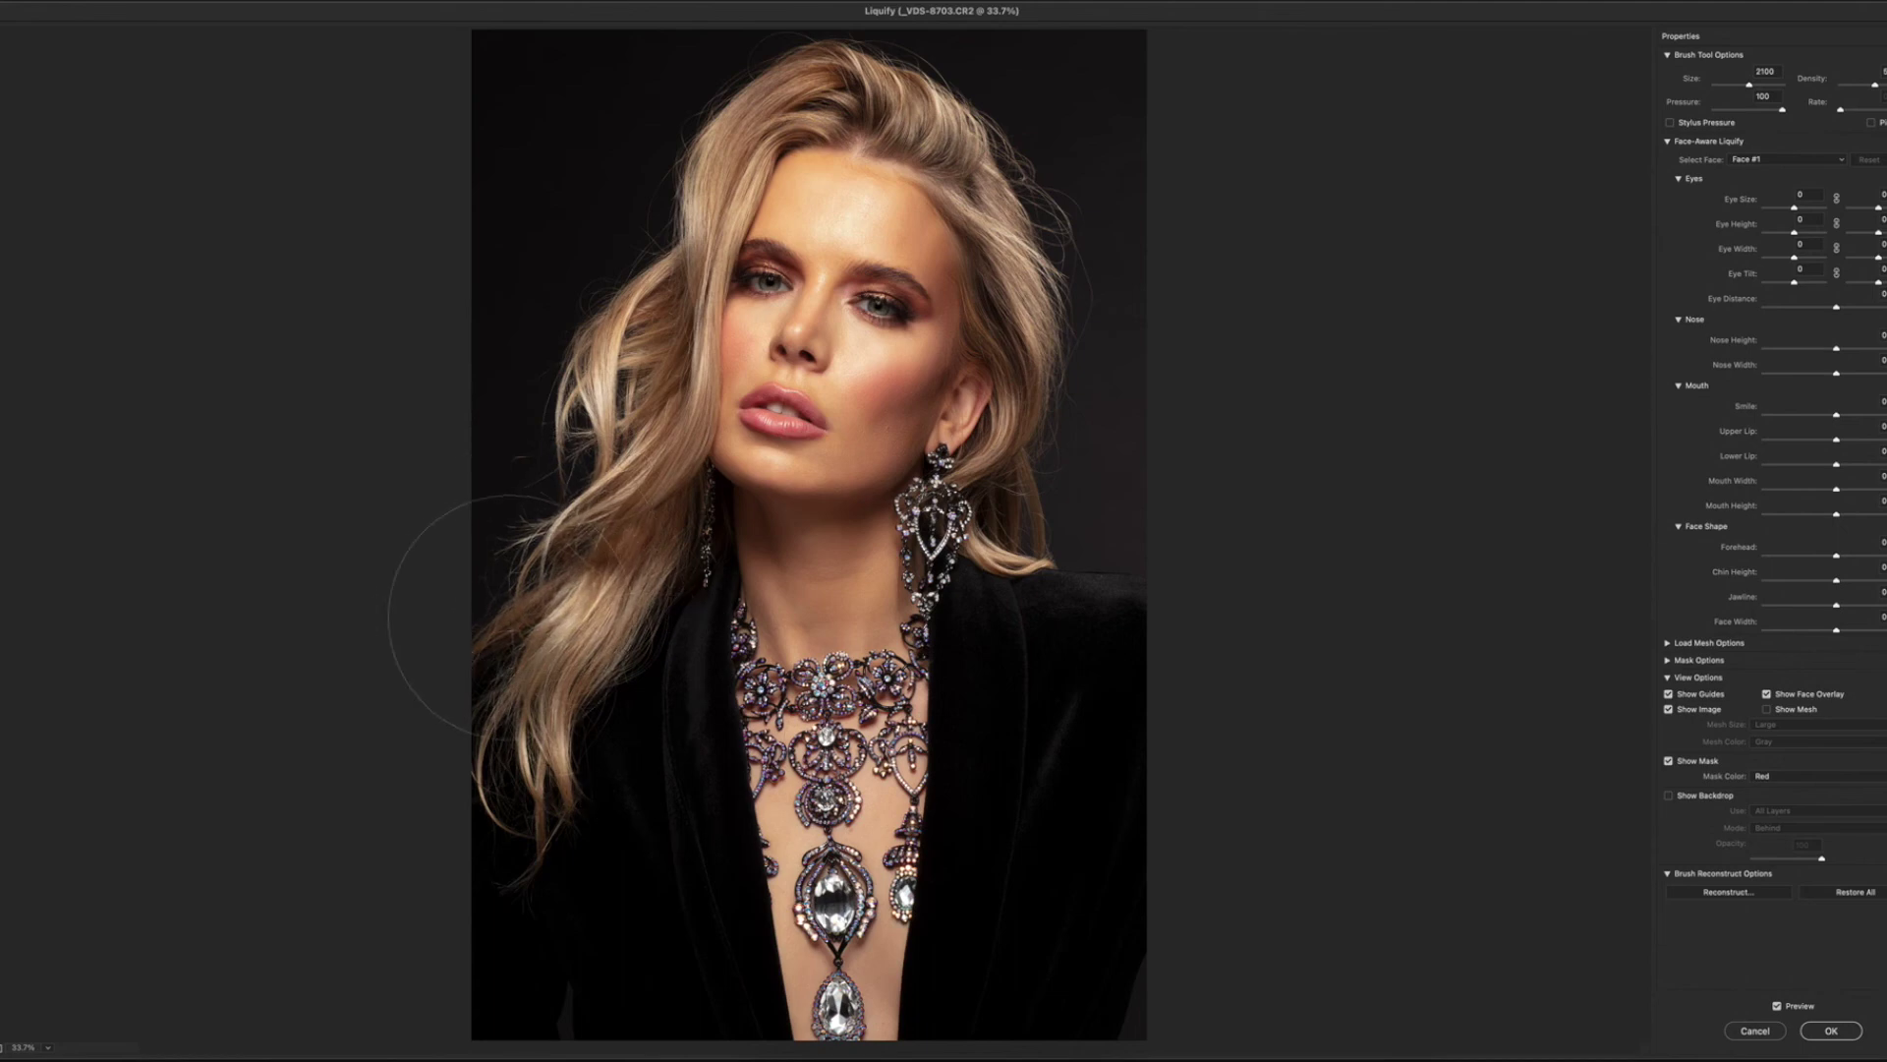
key("bracketleft")
key("alt")
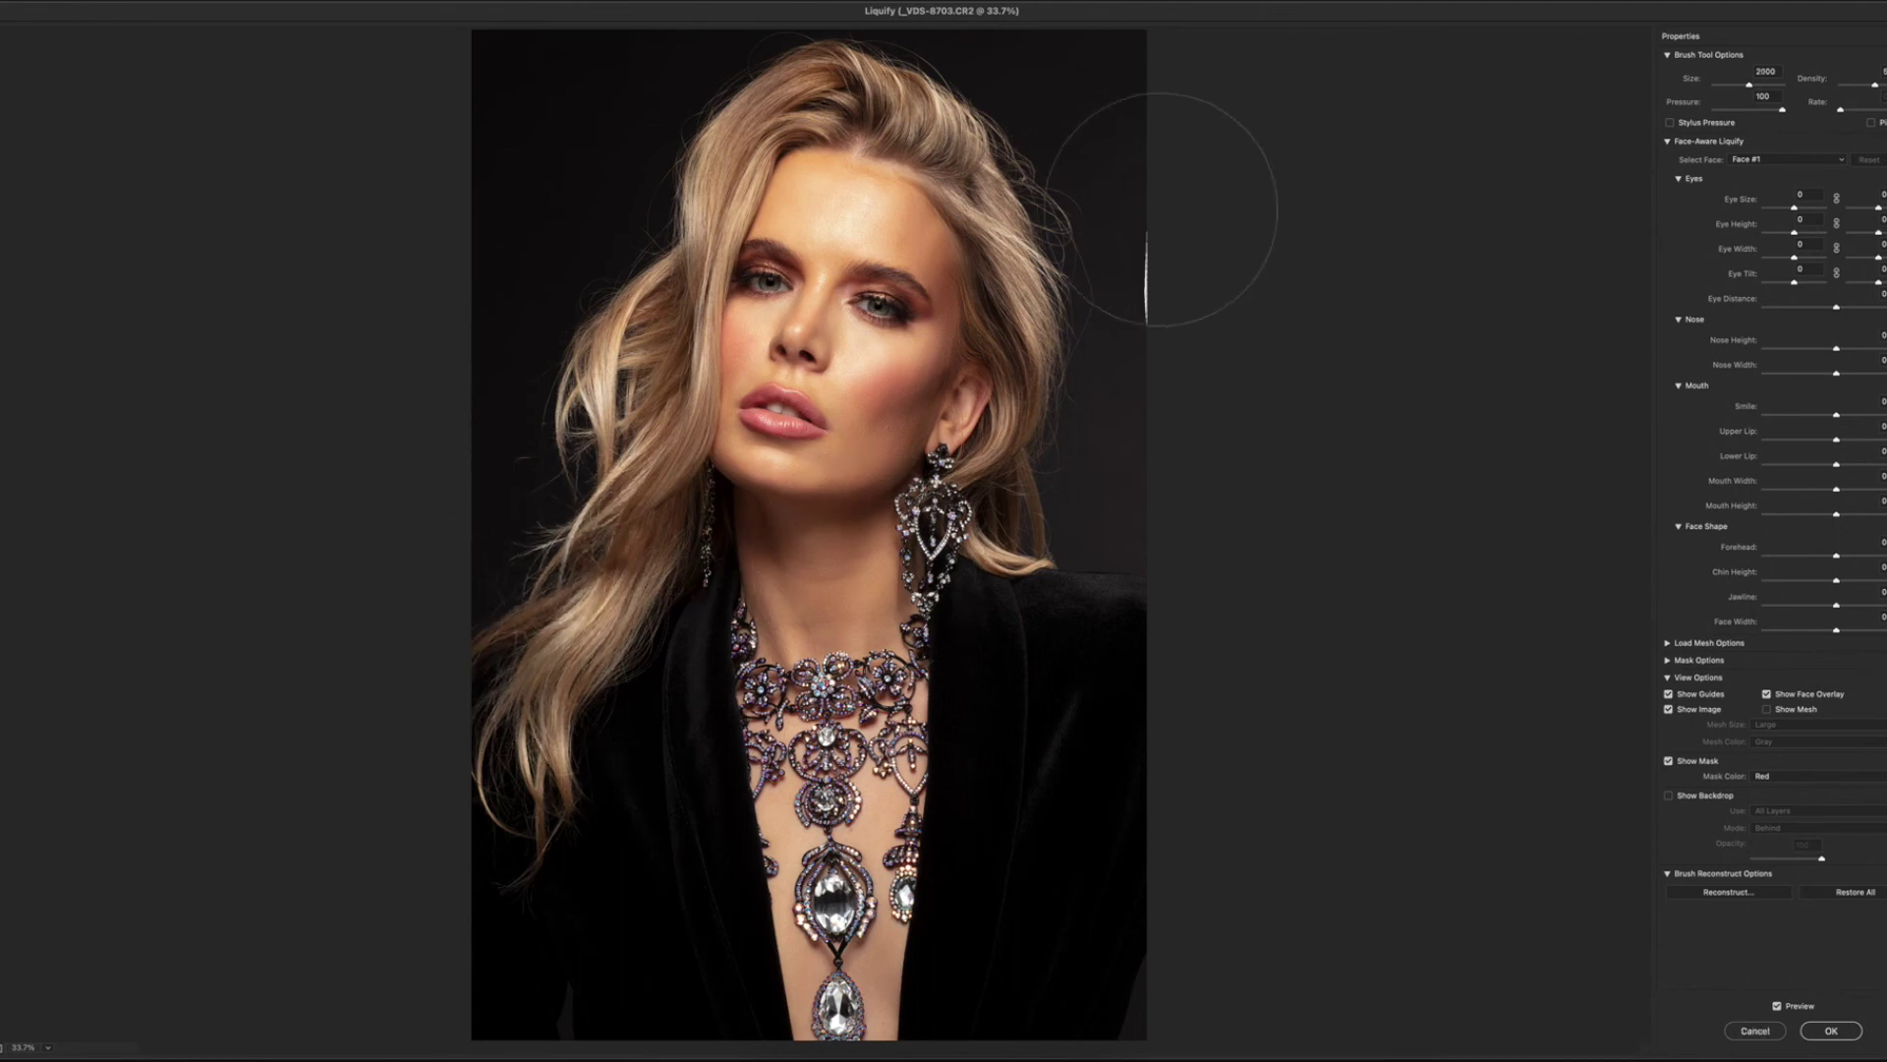
left_click_drag(1177, 293, 1185, 290)
Check the hair and face at 100% with a smaller brush, apply the Liquify changes and merge Layer 1 copy into Layer 1.
key("super+plus")
key("super+plus")
key("super+plus")
key("bracketleft")
key("bracketleft")
key("bracketleft")
key("bracketleft")
key("bracketleft")
key("bracketleft")
key("bracketleft")
key("bracketleft")
key("bracketleft")
key("bracketleft")
key("bracketleft")
key("bracketleft")
key("bracketleft")
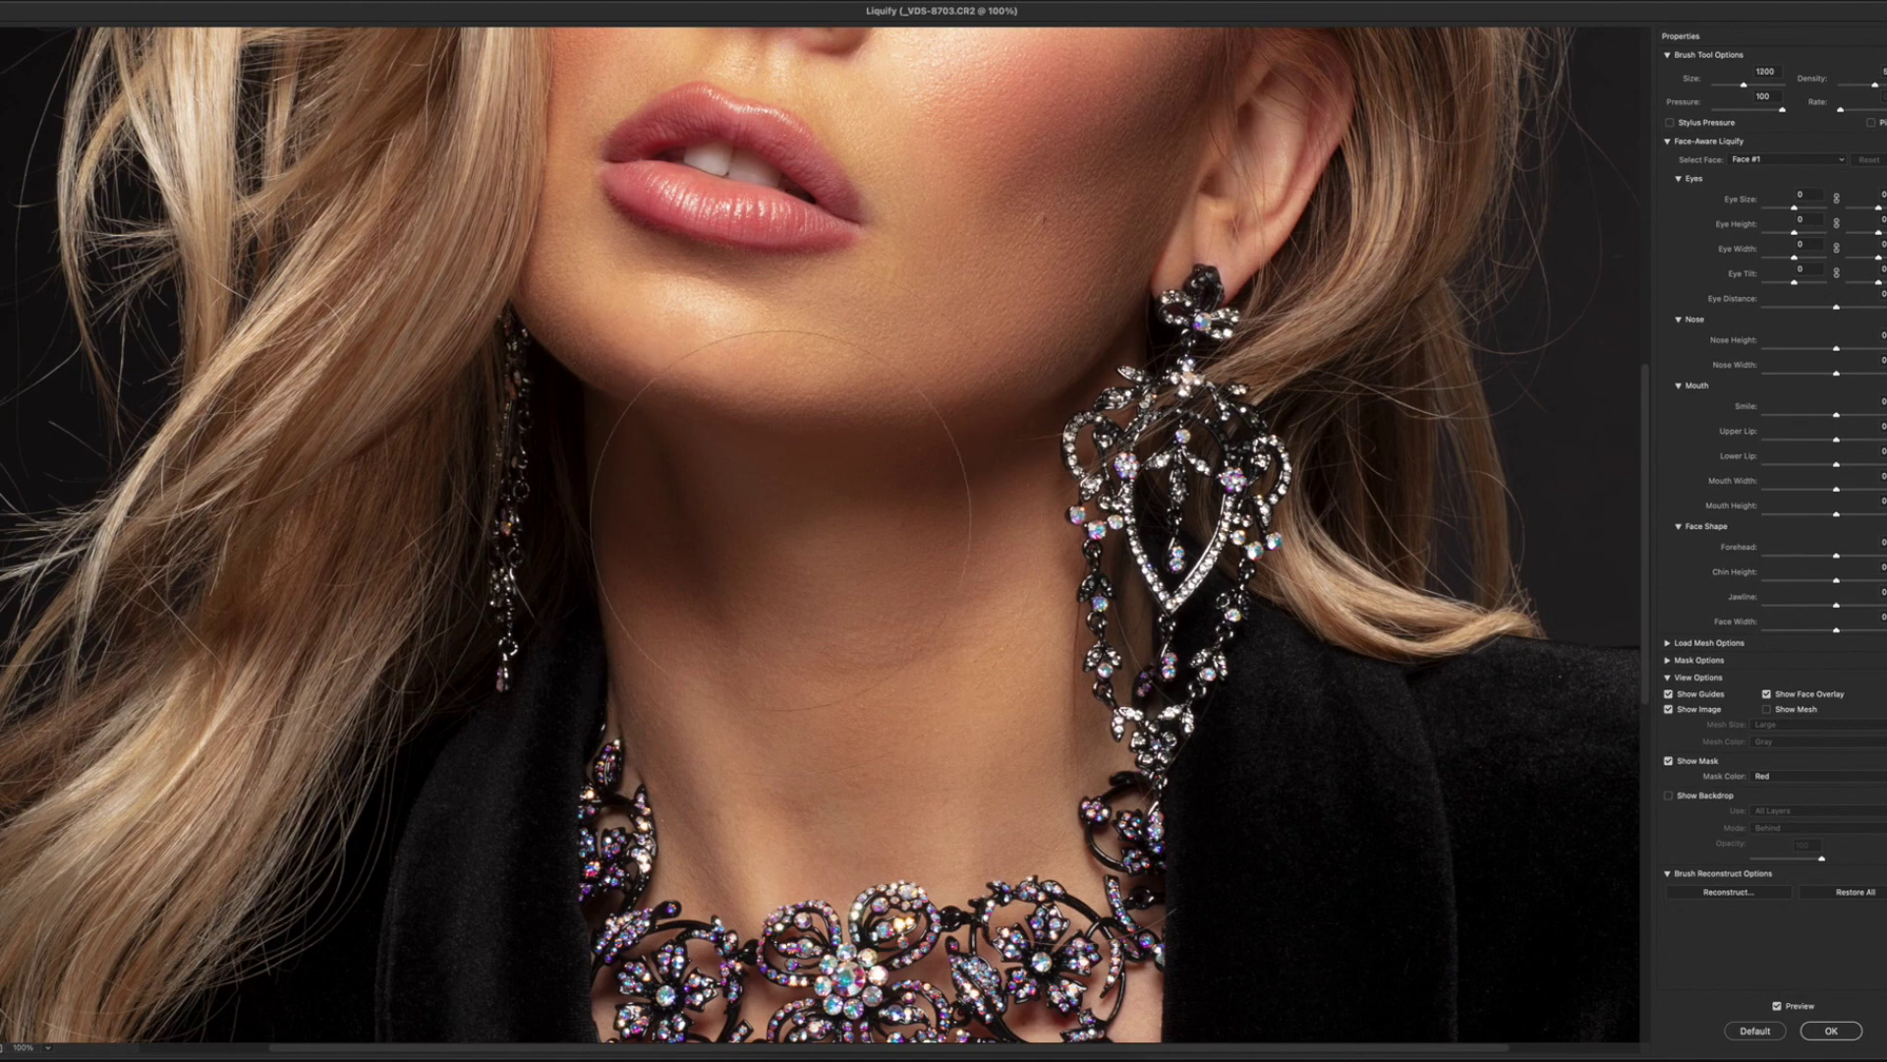
key("bracketright")
scroll(965, 614, "up", 5)
key("bracketleft")
key("bracketleft")
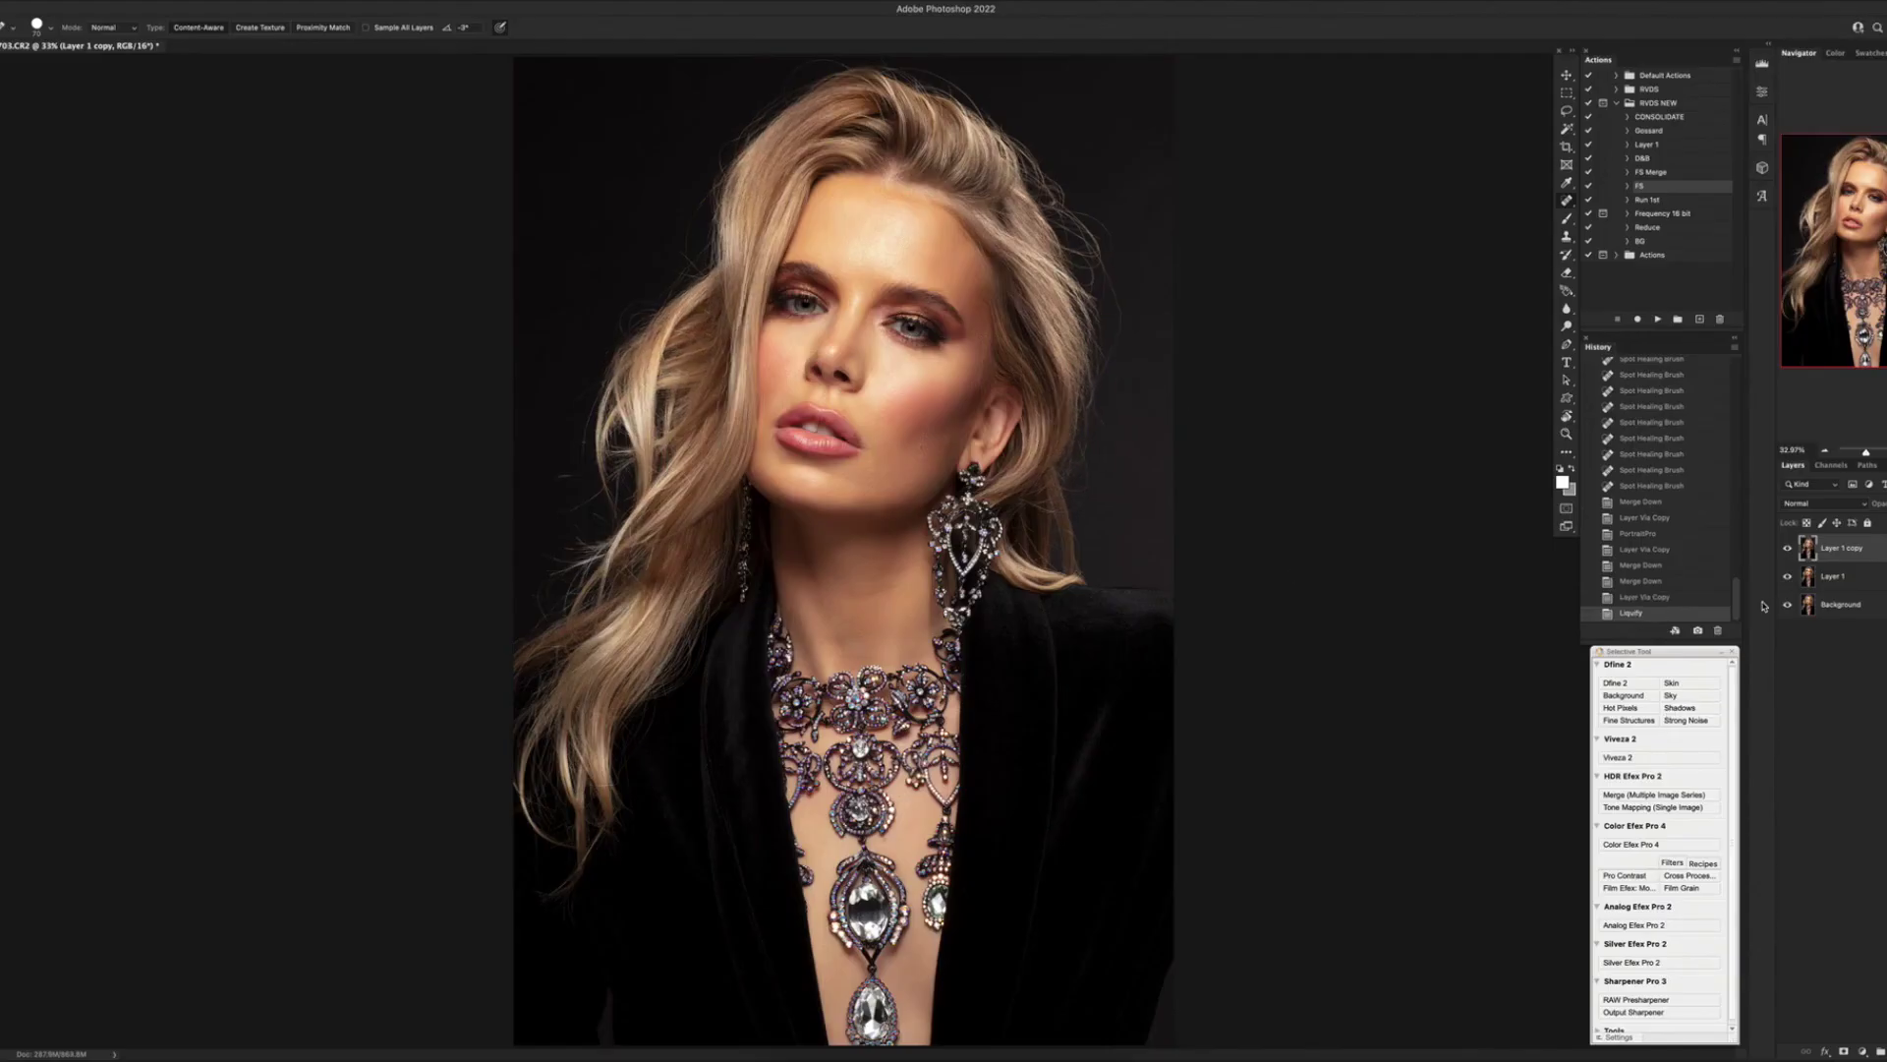
key("super+e")
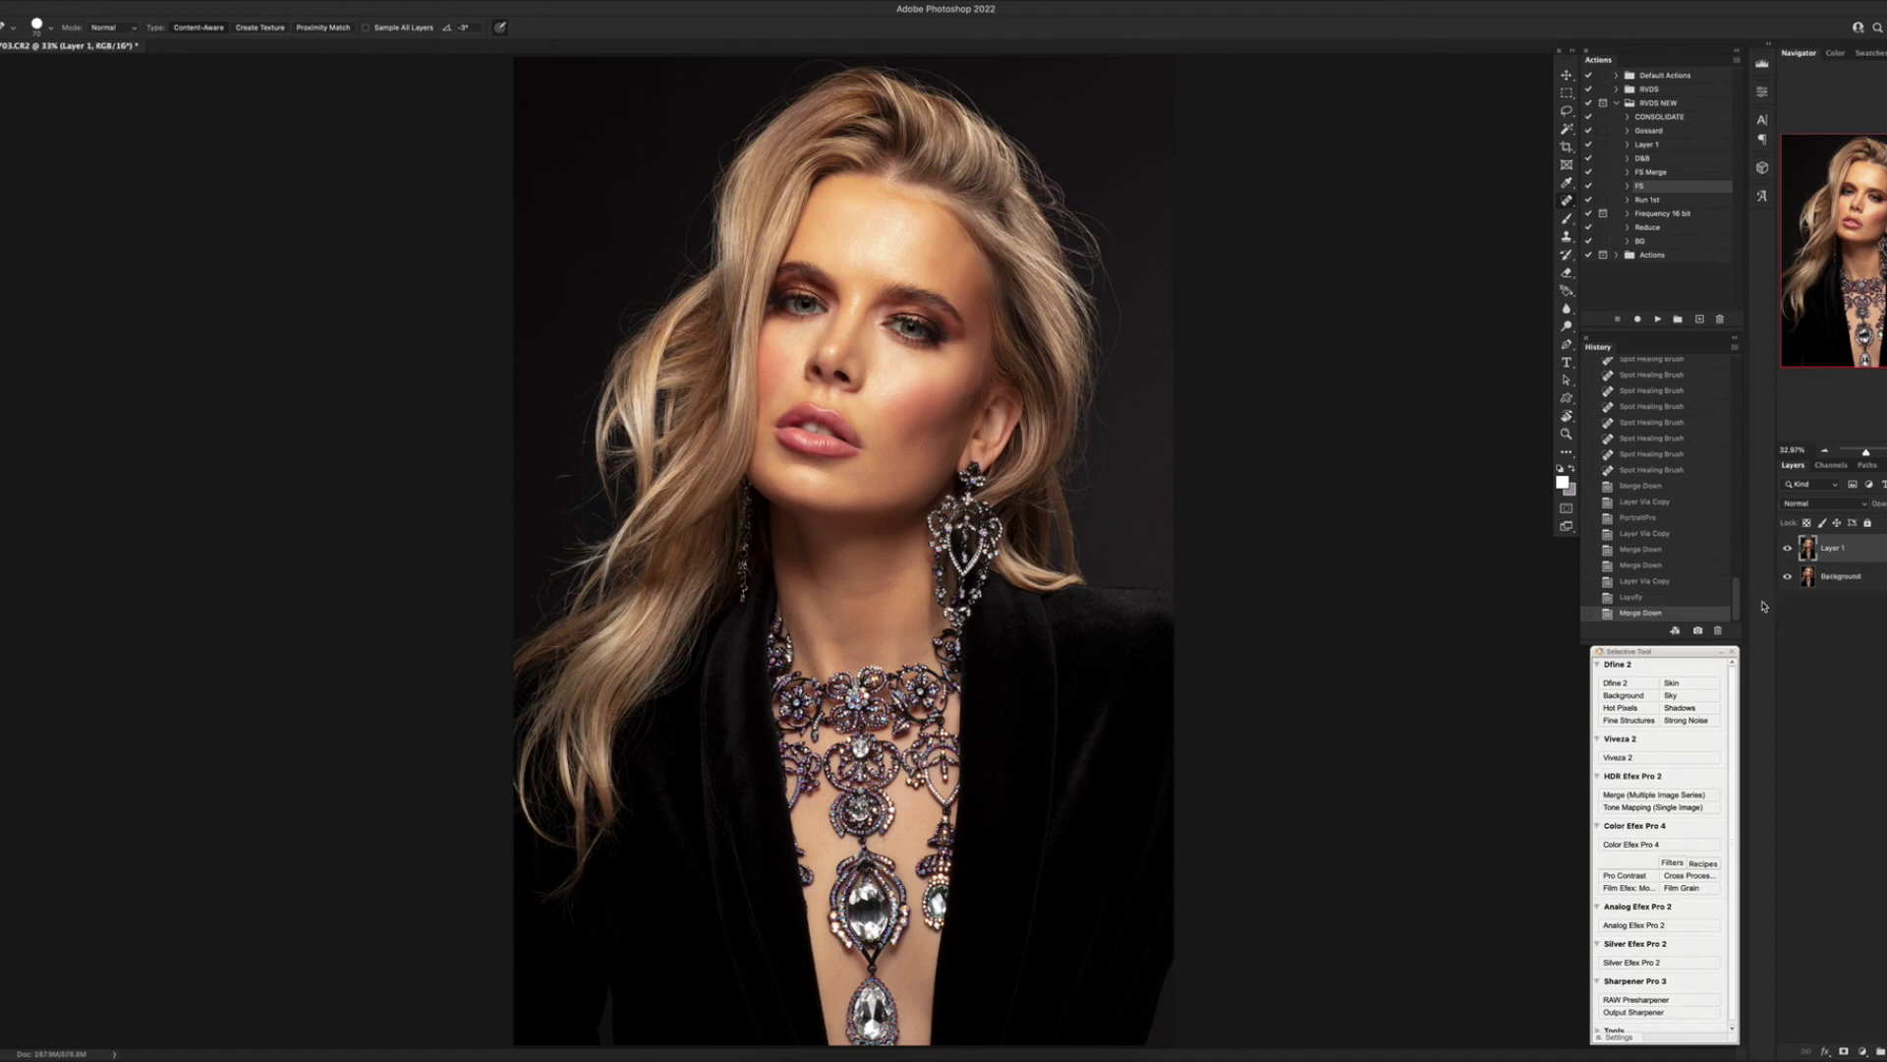
Compare the retouched Layer 1 with the original Background on the whole portrait and close up on the face.
left_click(1788, 550)
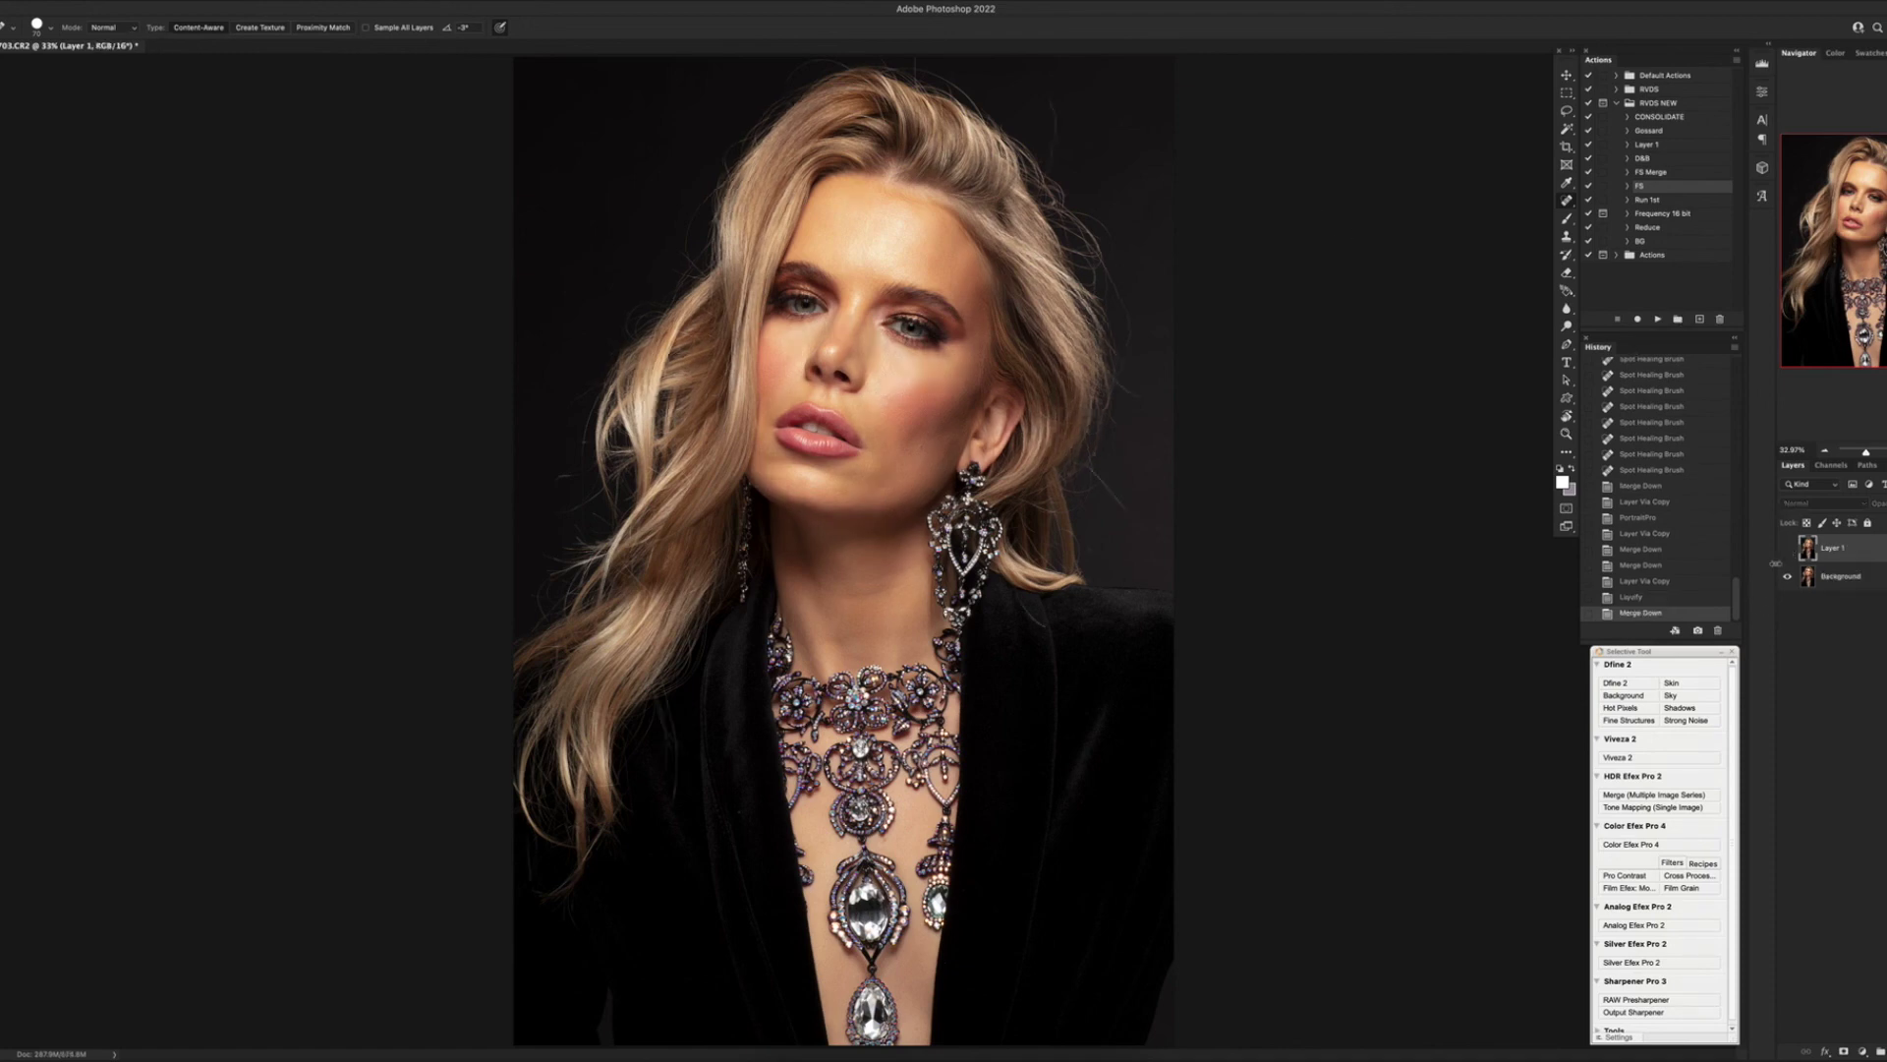
left_click(1786, 552)
key("super+=")
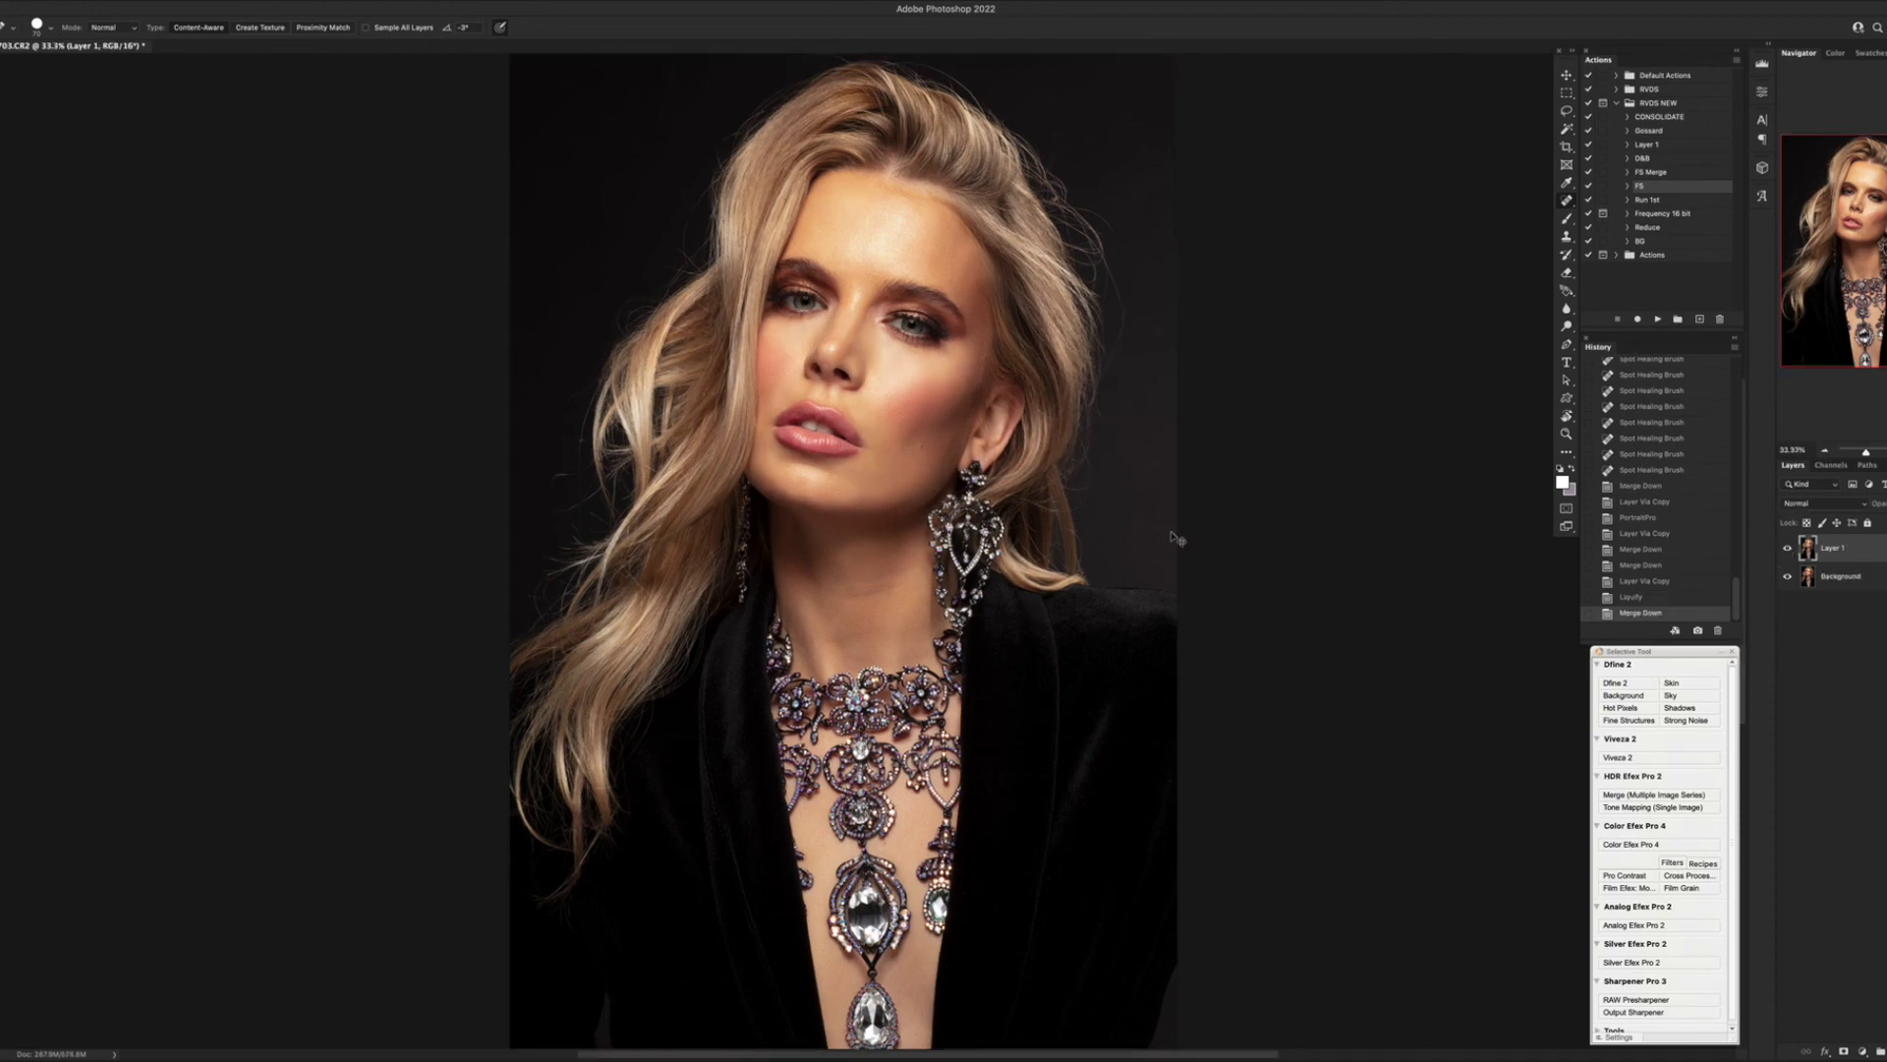
key("super+=")
left_click_drag(1003, 405, 975, 626)
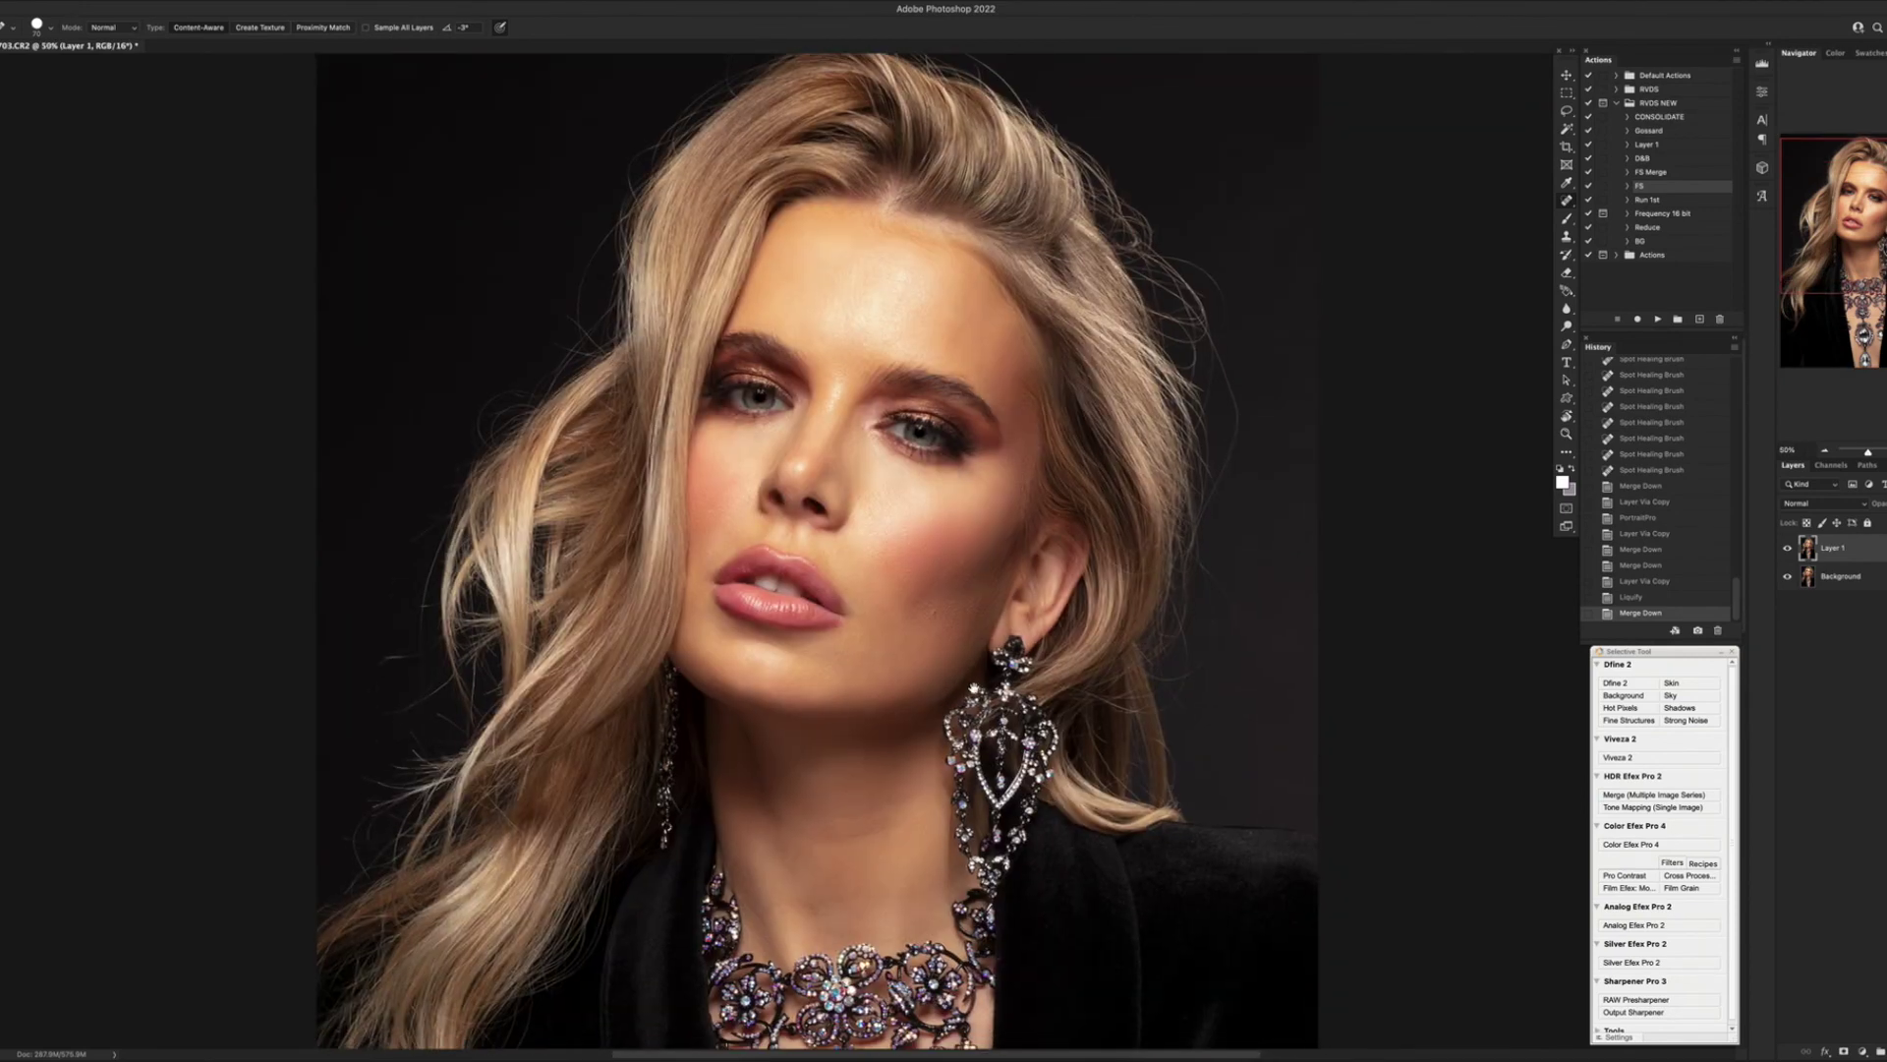
key("ctrl+plus")
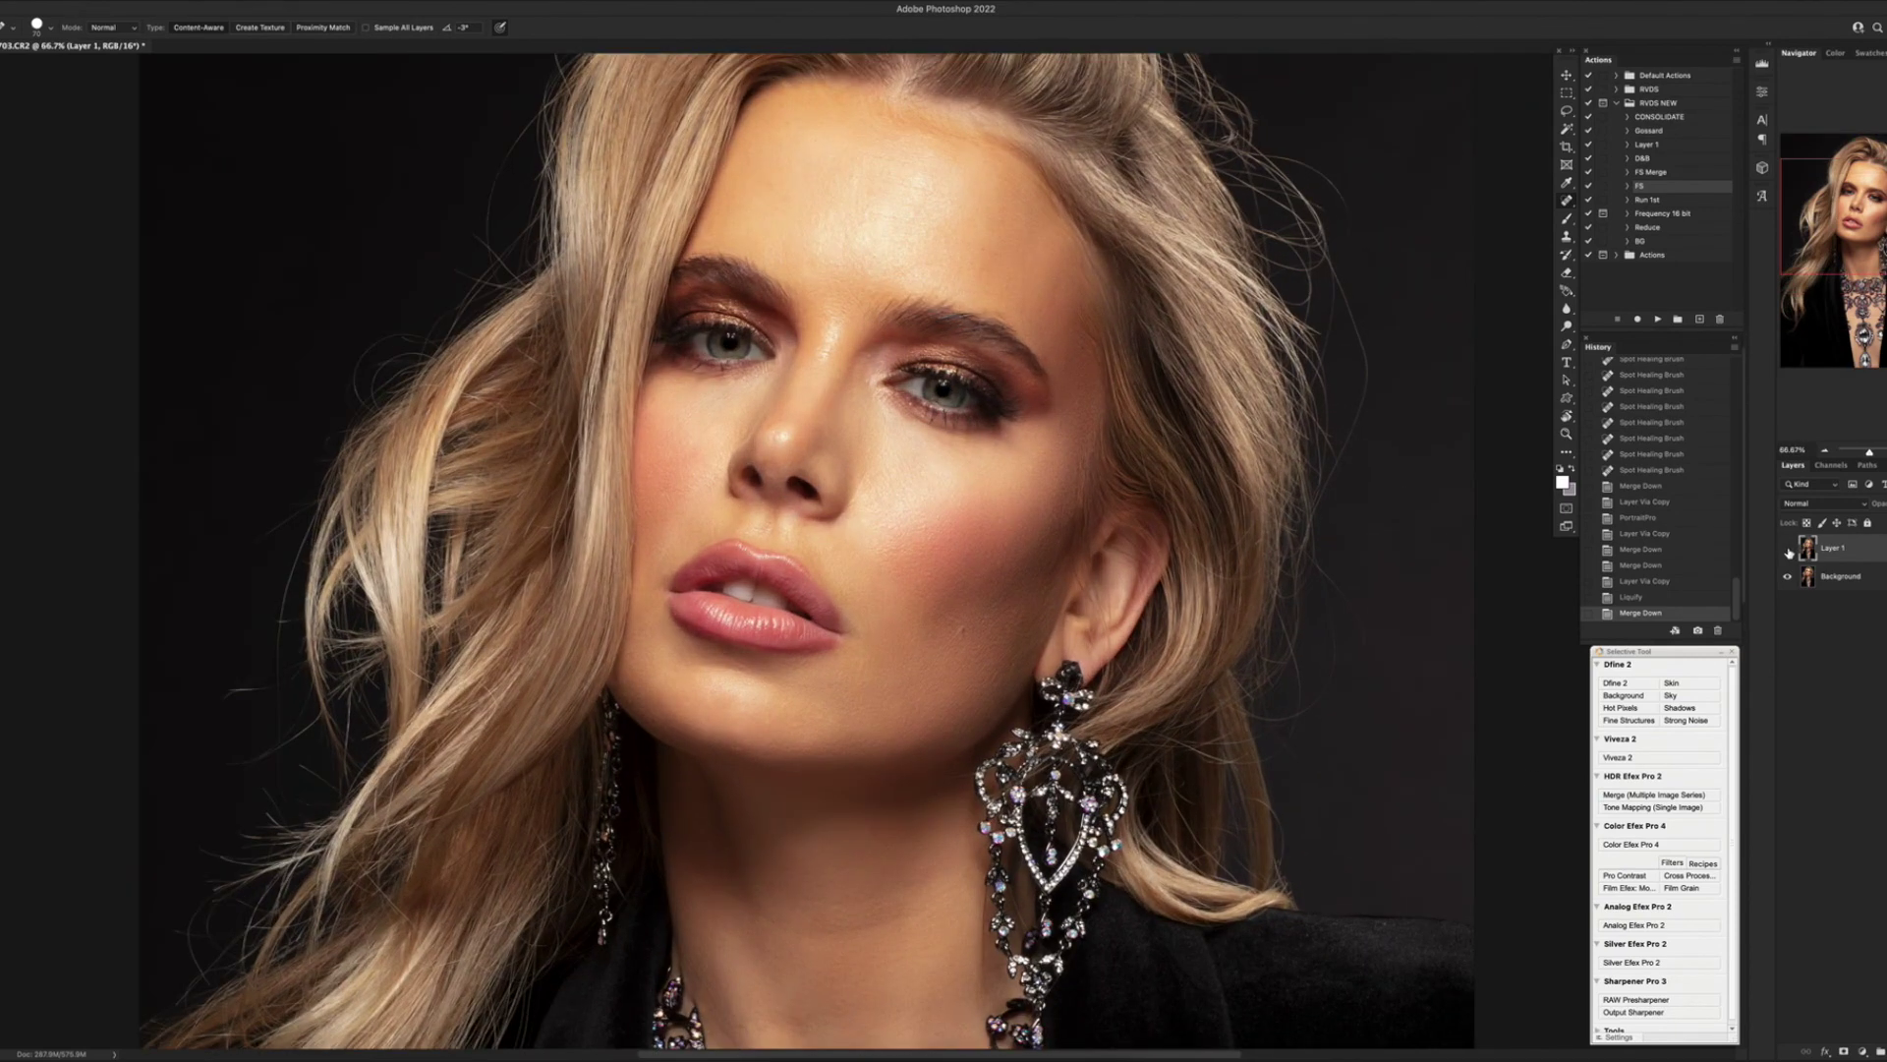
left_click(1788, 549)
left_click(1788, 547)
Create an FS frequency separation group above Layer 1 and patch the skin texture above the right-hand eyebrow on the High layer.
left_click(1804, 543)
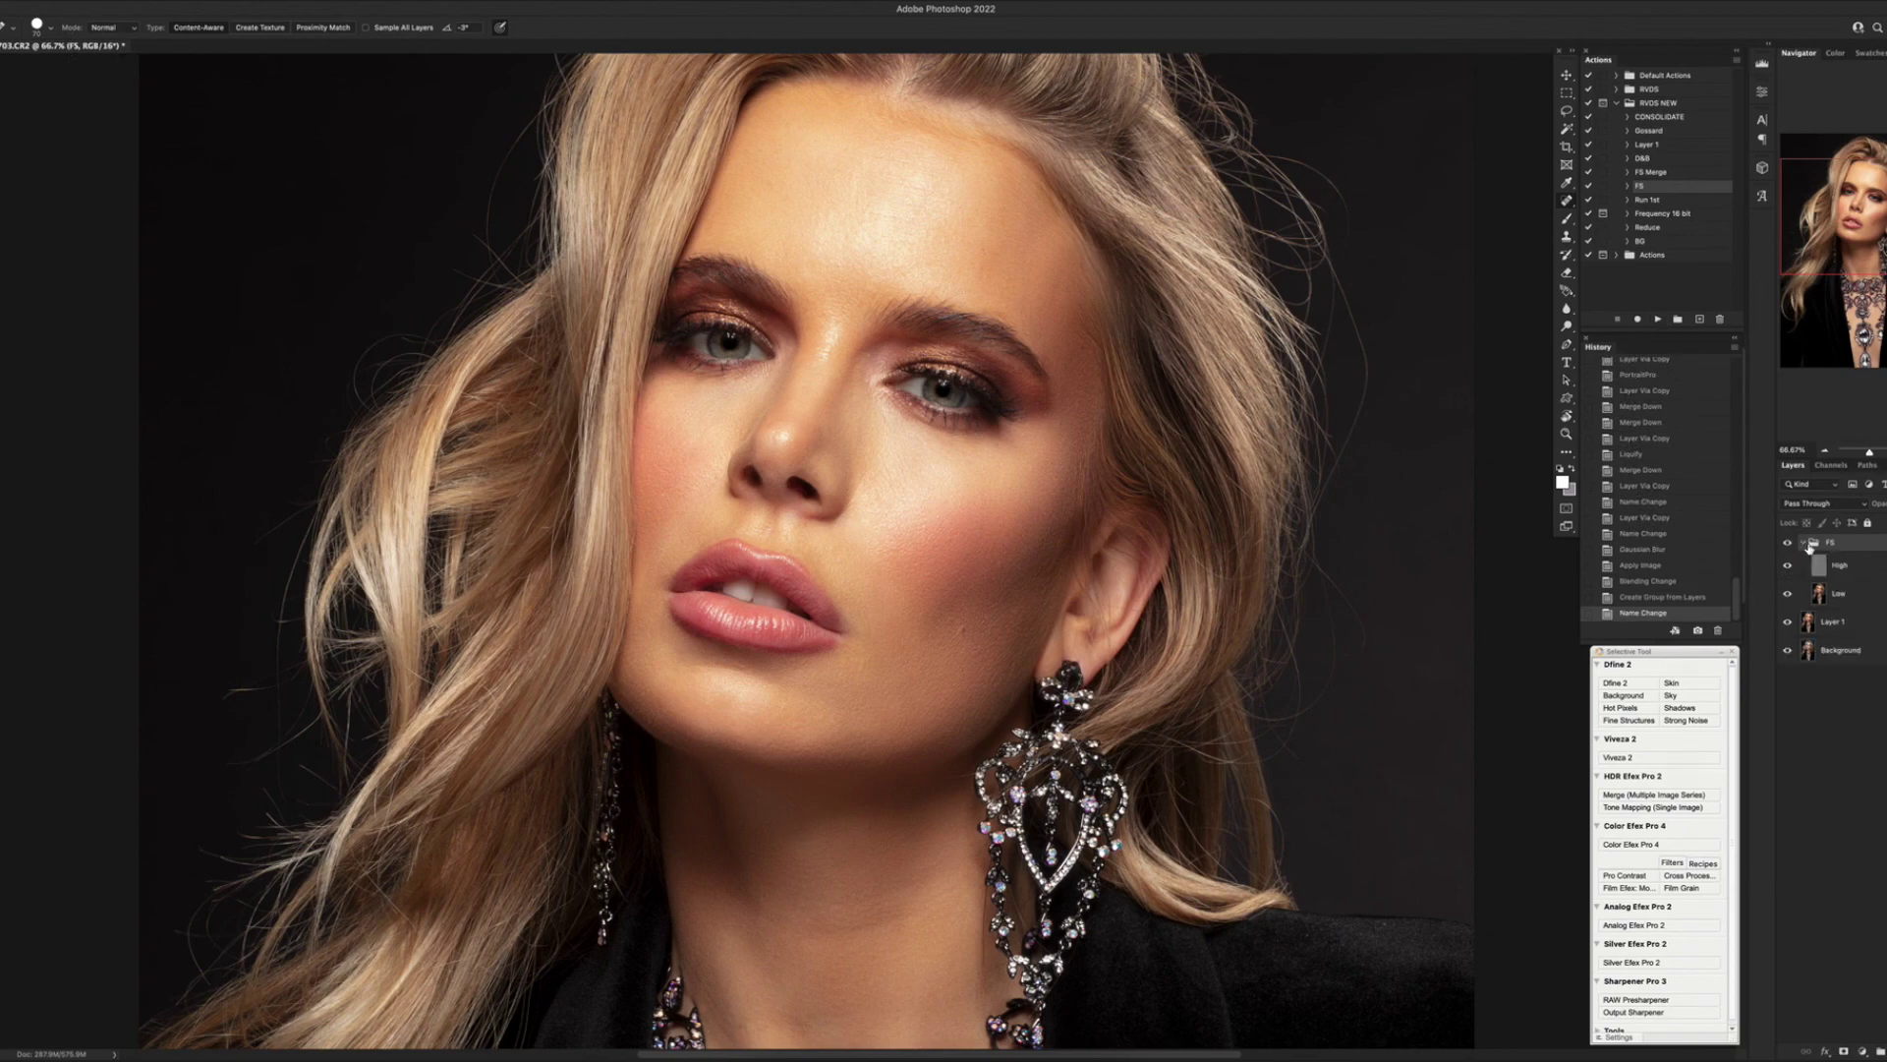
key("super+plus")
left_click_drag(1101, 391, 943, 696)
key("shift+j")
key("shift+j")
mouse_move(870, 306)
left_mouse_down()
mouse_move(826, 328)
mouse_move(905, 398)
mouse_move(847, 287)
left_mouse_up()
left_click_drag(865, 383, 653, 358)
key("super+d")
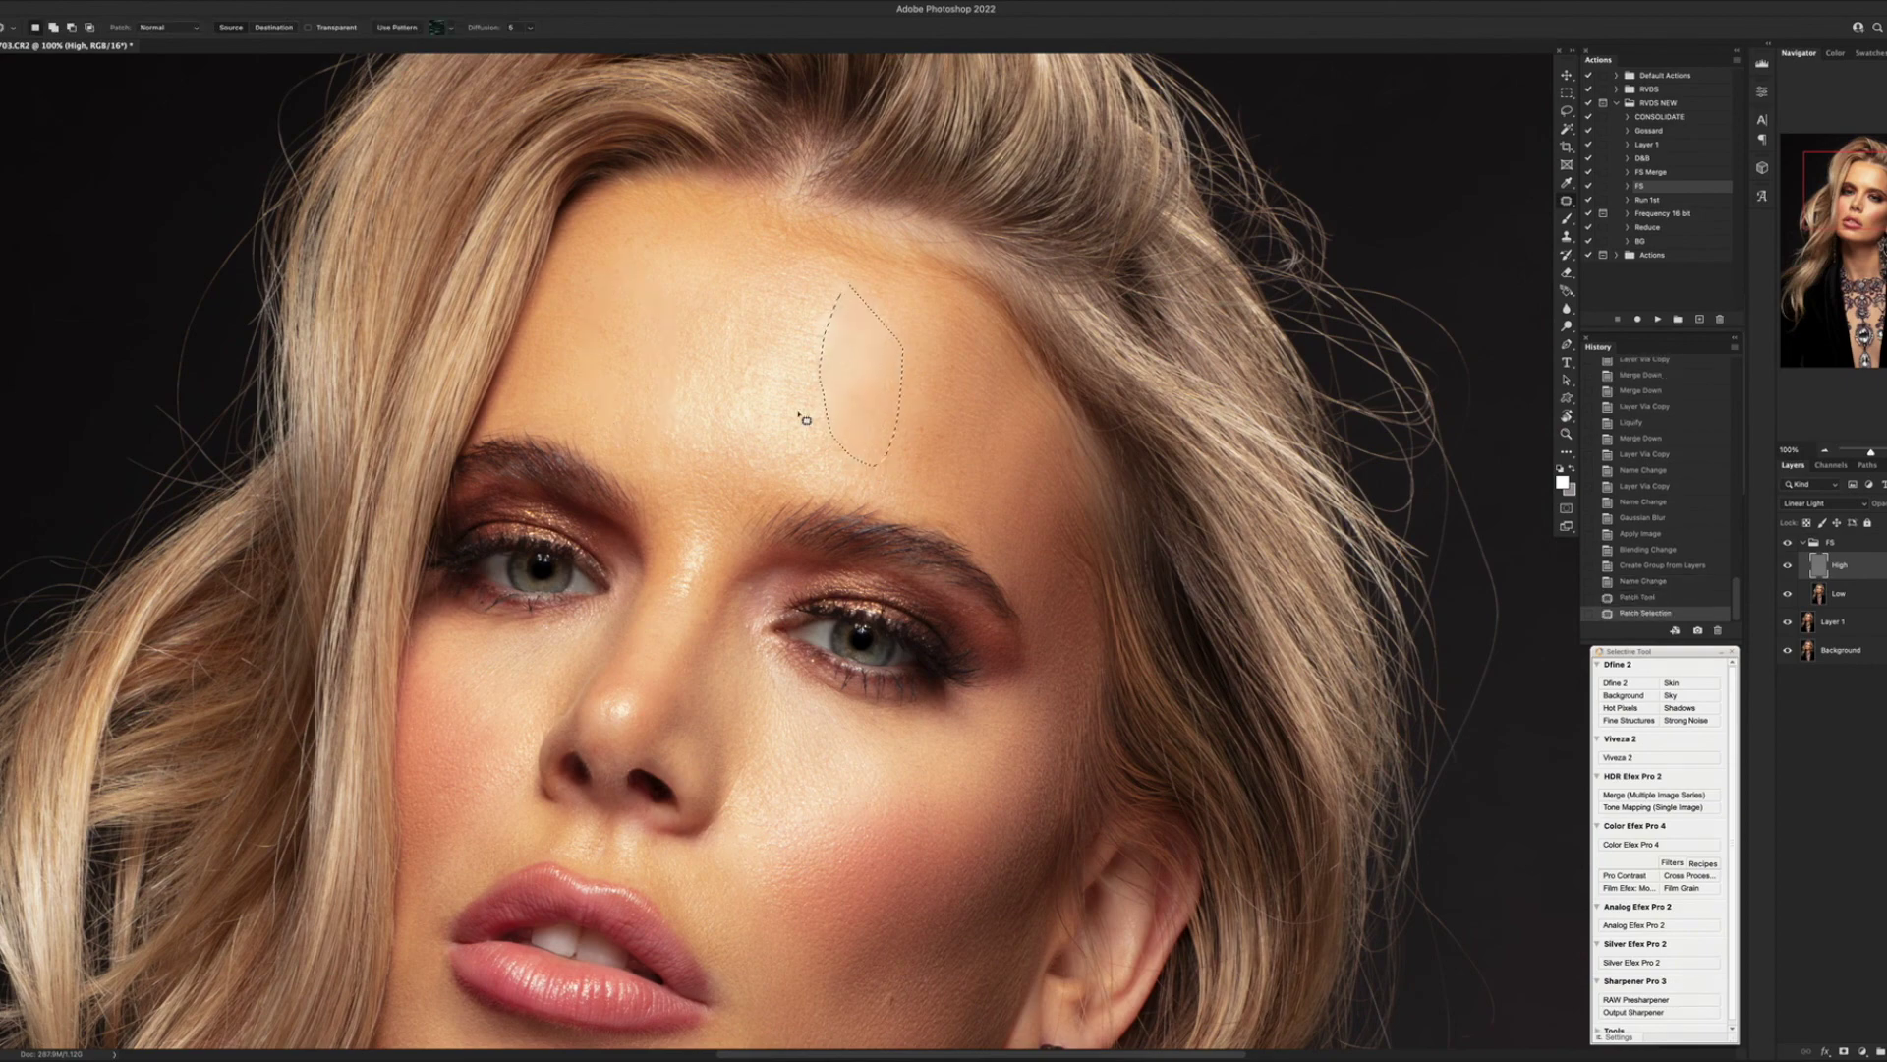
Patch the uneven skin texture across the upper and central forehead on the High layer.
mouse_move(725, 282)
left_mouse_down()
mouse_move(864, 370)
mouse_move(703, 294)
mouse_move(624, 332)
mouse_move(916, 283)
mouse_move(905, 349)
left_mouse_up()
mouse_move(841, 257)
left_mouse_down()
mouse_move(763, 288)
mouse_move(920, 304)
mouse_move(729, 282)
left_mouse_up()
key("super+d")
mouse_move(691, 361)
left_mouse_down()
mouse_move(716, 462)
mouse_move(696, 364)
left_mouse_up()
mouse_move(696, 405)
left_mouse_down()
mouse_move(606, 365)
mouse_move(683, 321)
mouse_move(734, 371)
mouse_move(677, 295)
left_mouse_up()
left_click(681, 317)
mouse_move(696, 340)
left_mouse_down()
mouse_move(660, 295)
mouse_move(703, 228)
left_mouse_up()
key("super+d")
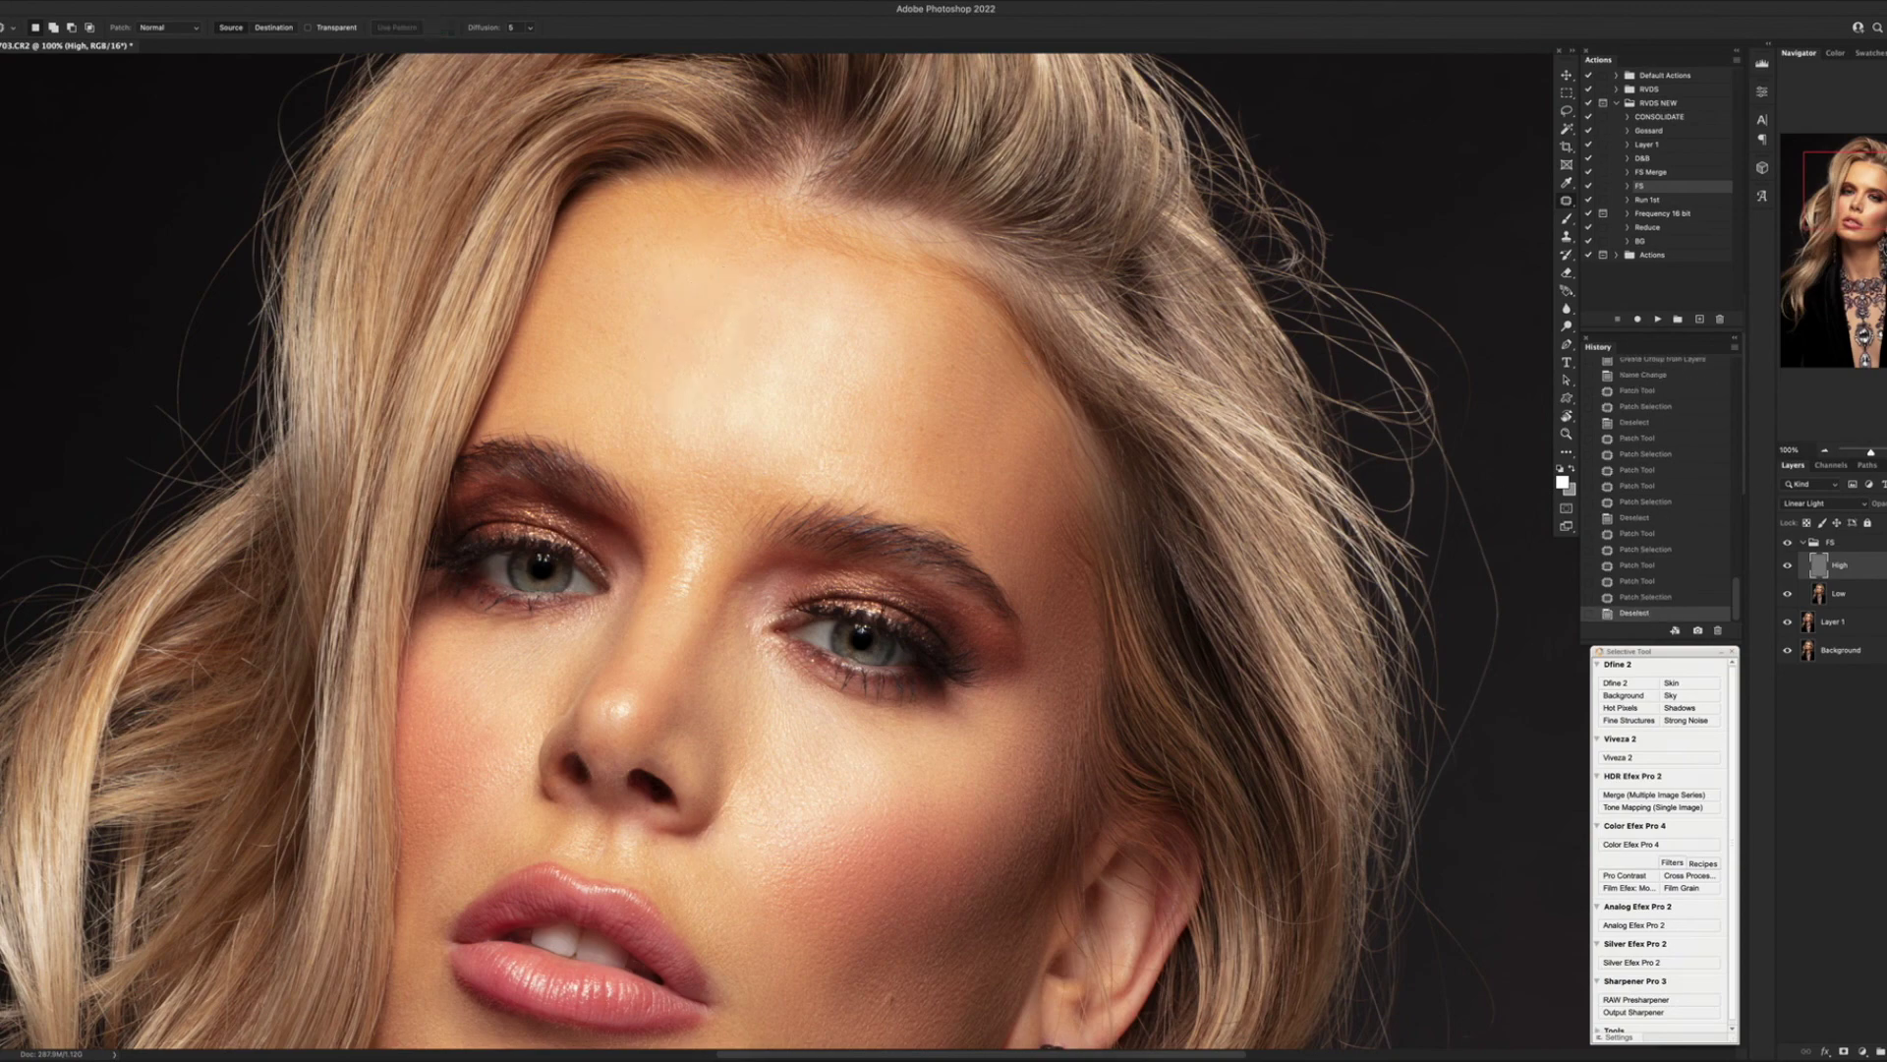
Adjust the opacity of the FS group, merge the group and merge the result down into Layer 1.
left_click(1873, 541)
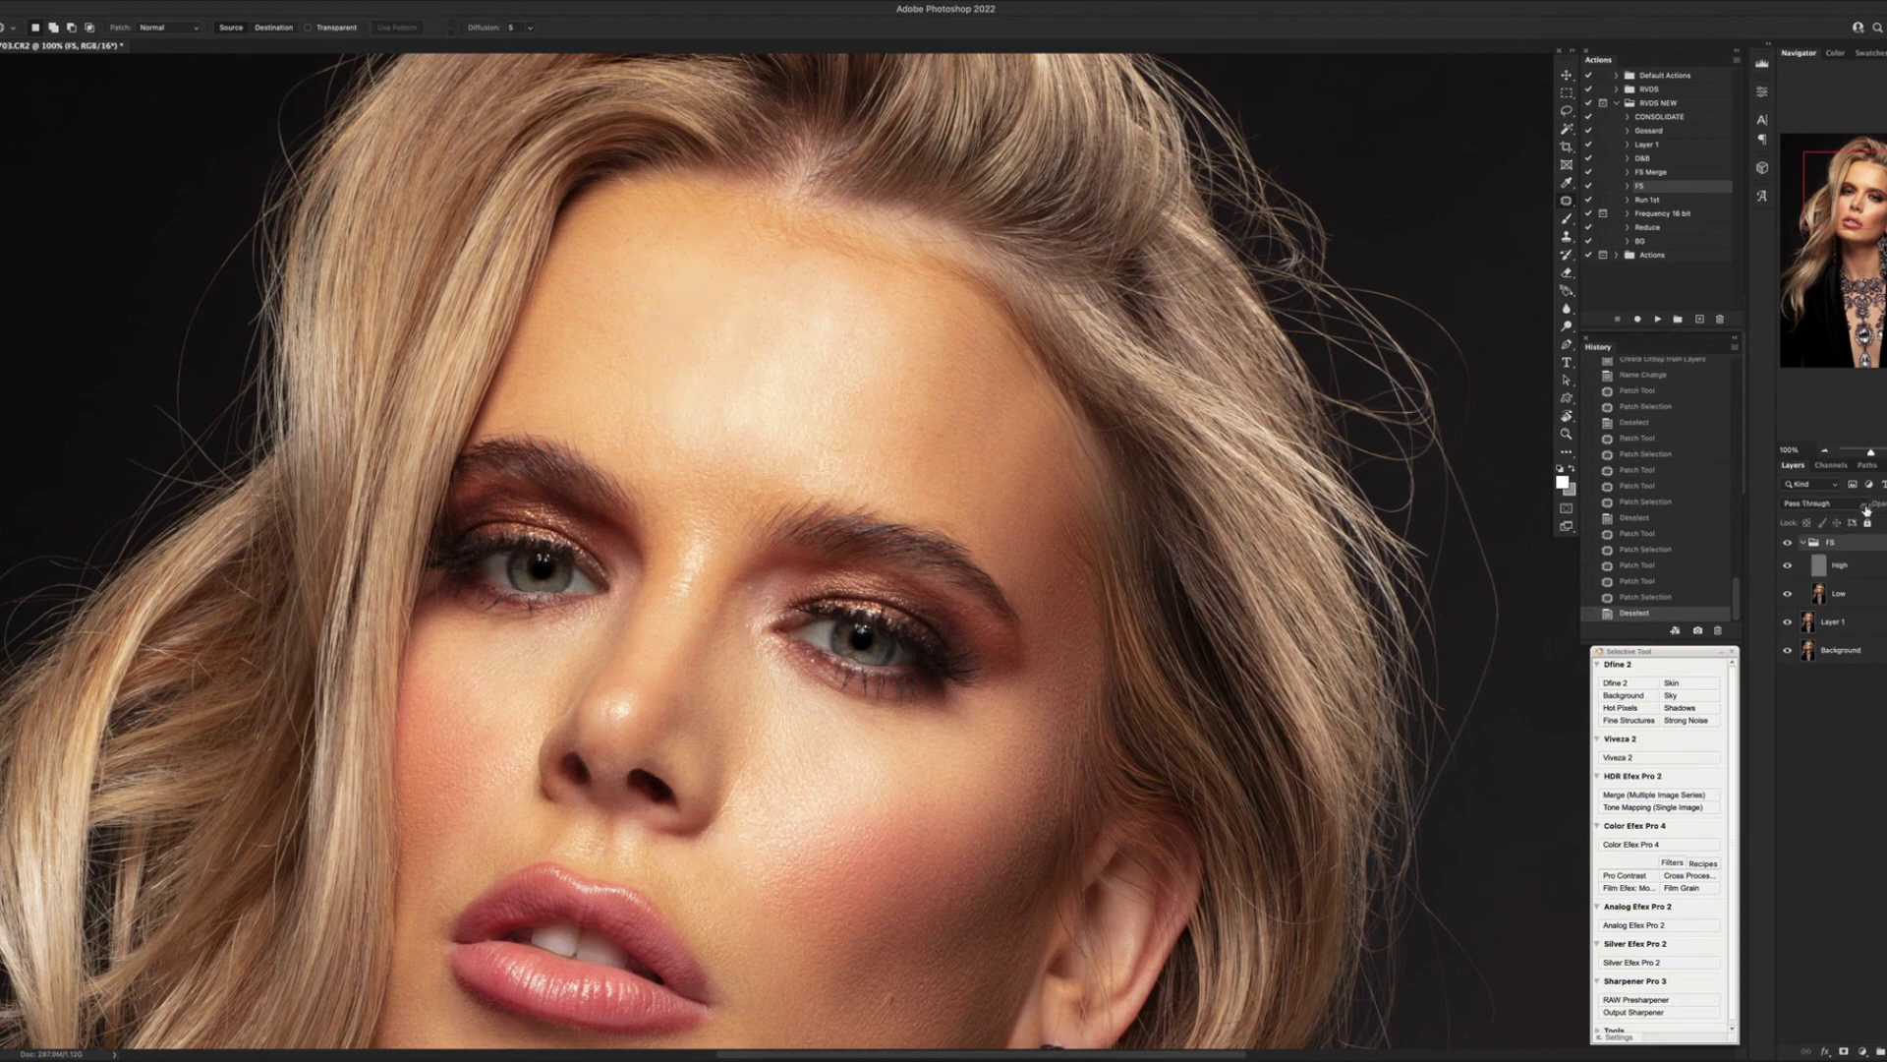
left_click_drag(1860, 511, 1886, 513)
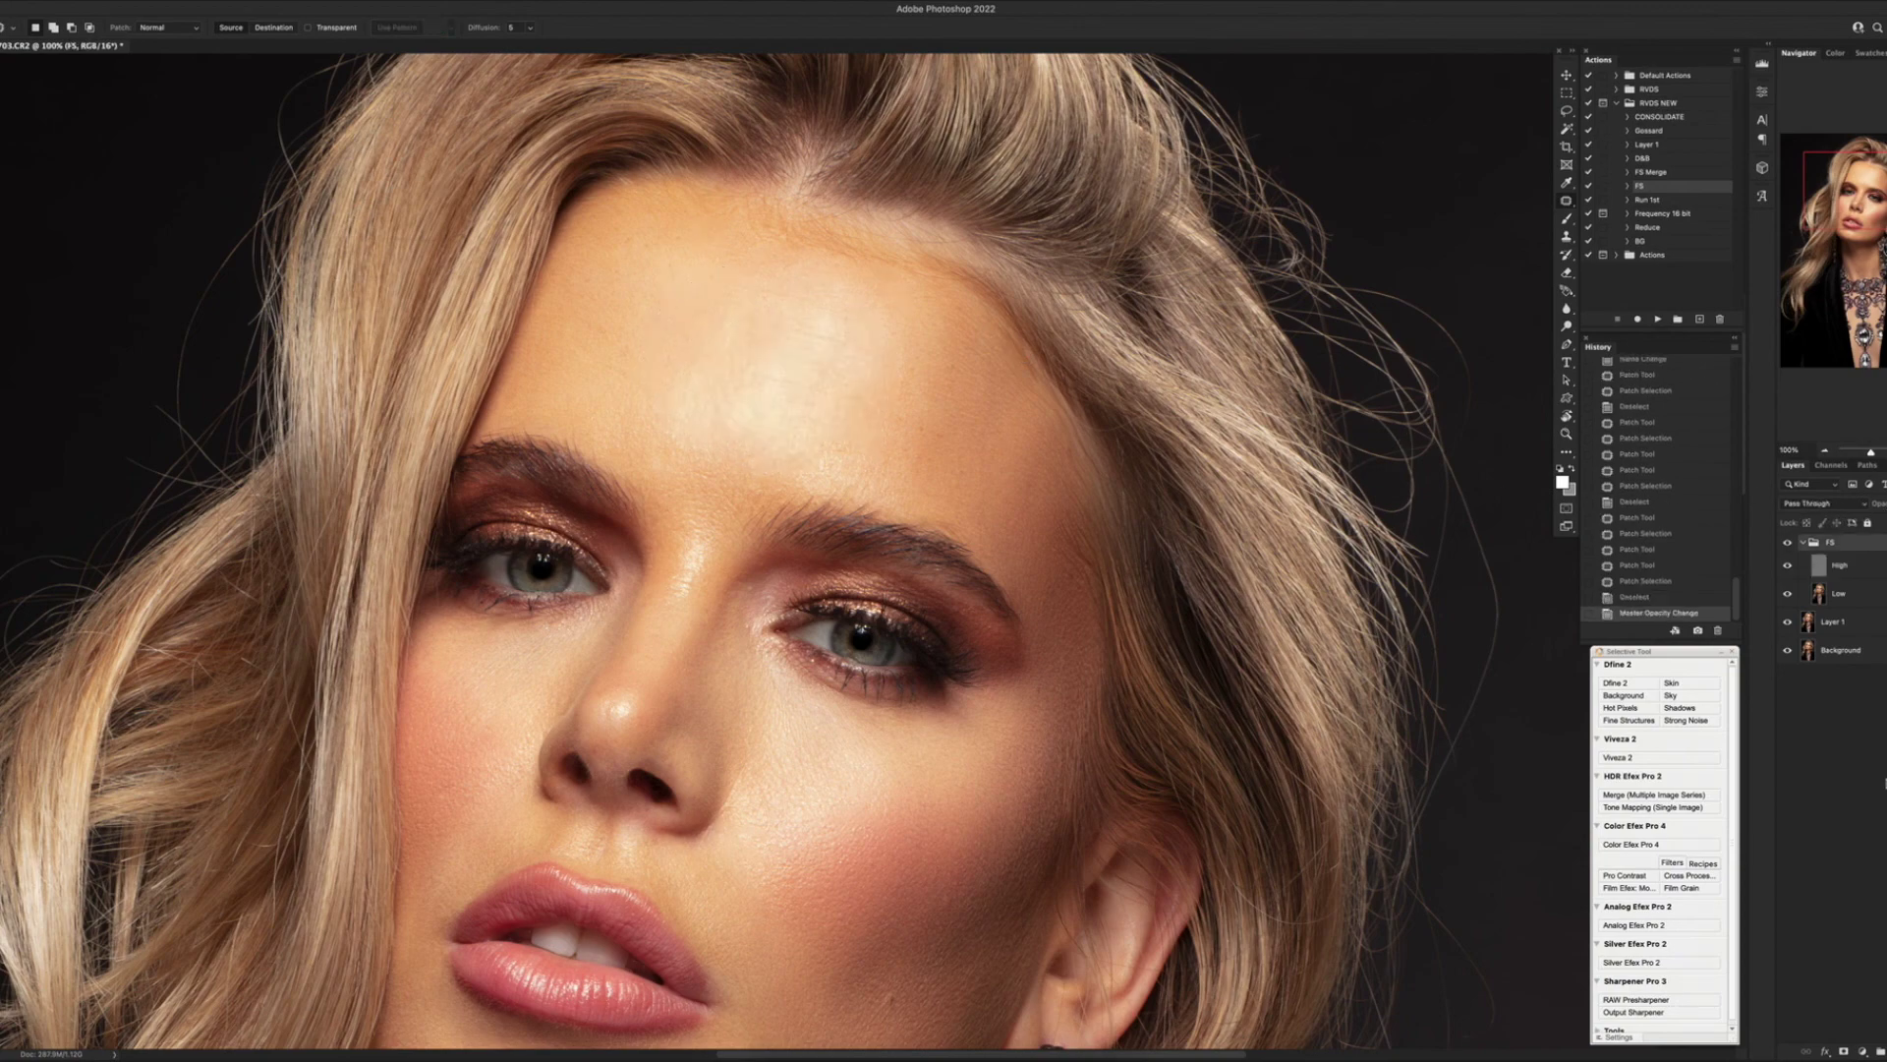
key("super+e")
key("super+e")
Compare the merged Layer 1 with the original Background across the full portrait.
key("super+0")
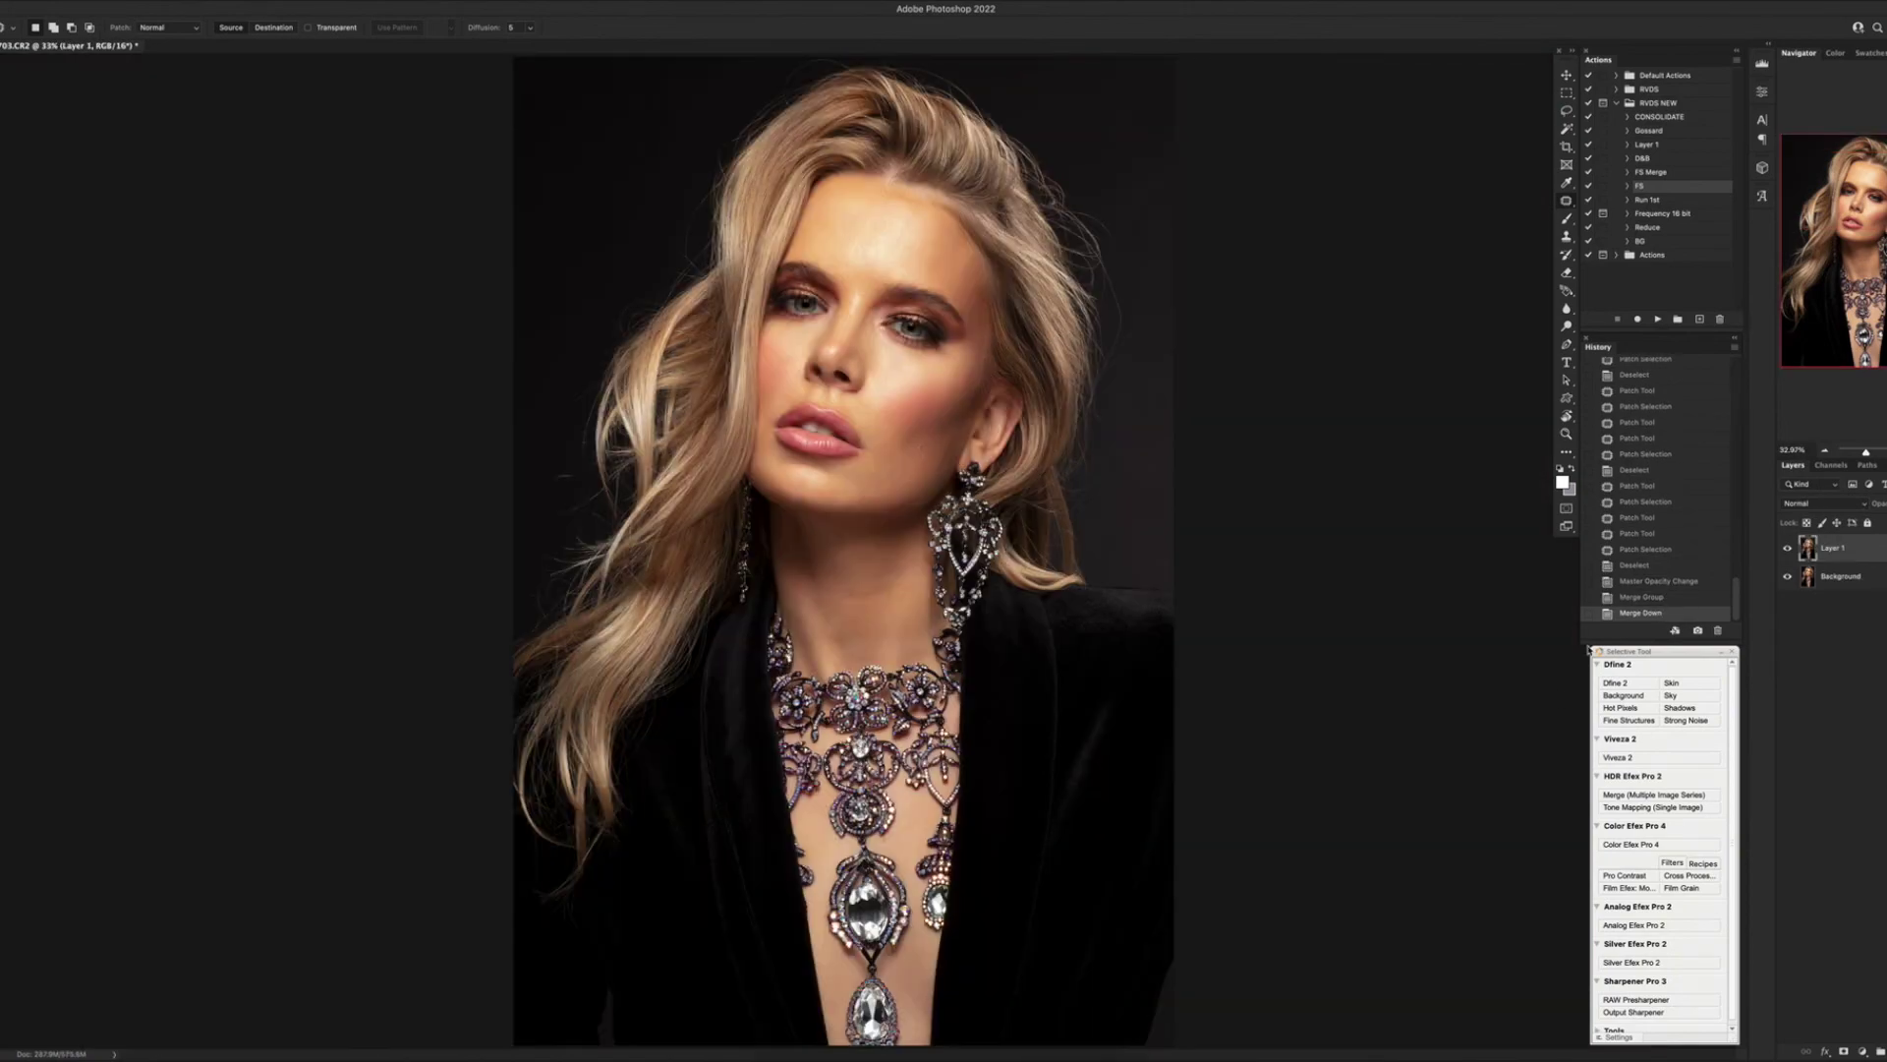
left_click(1788, 549)
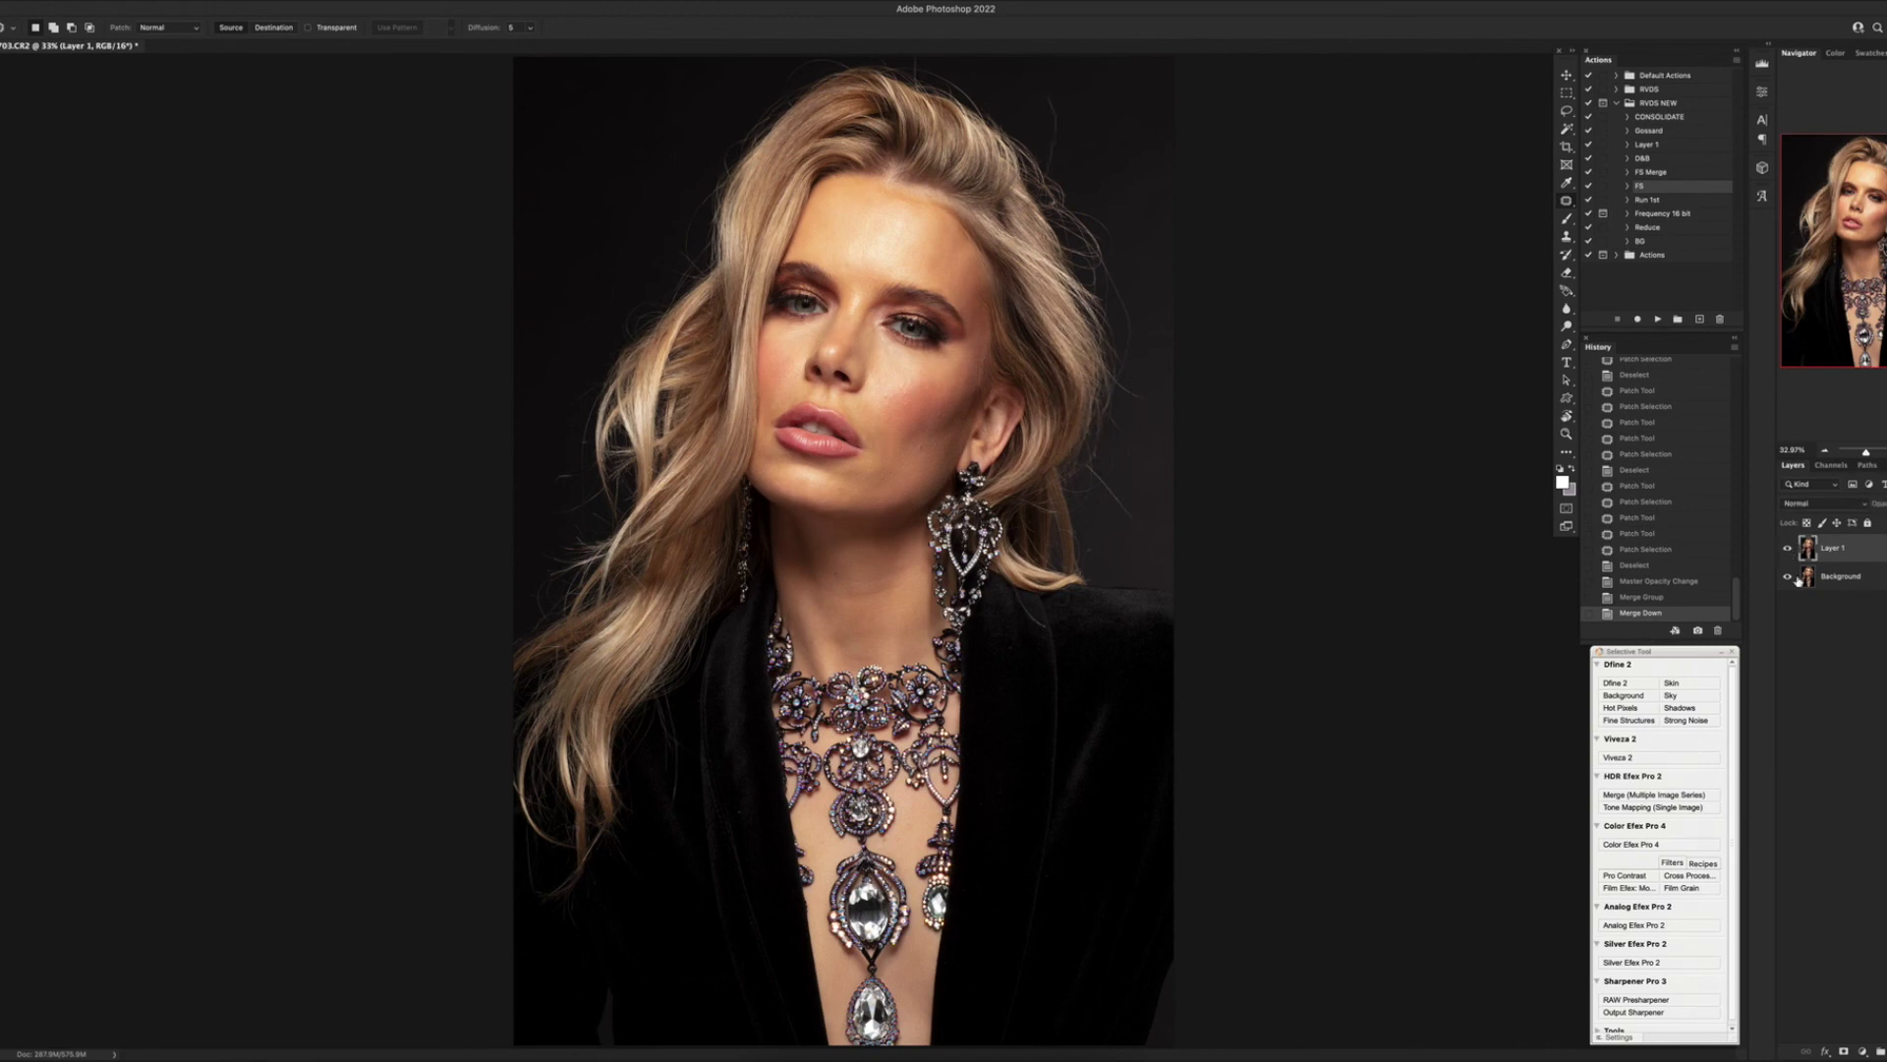
left_click(1788, 549)
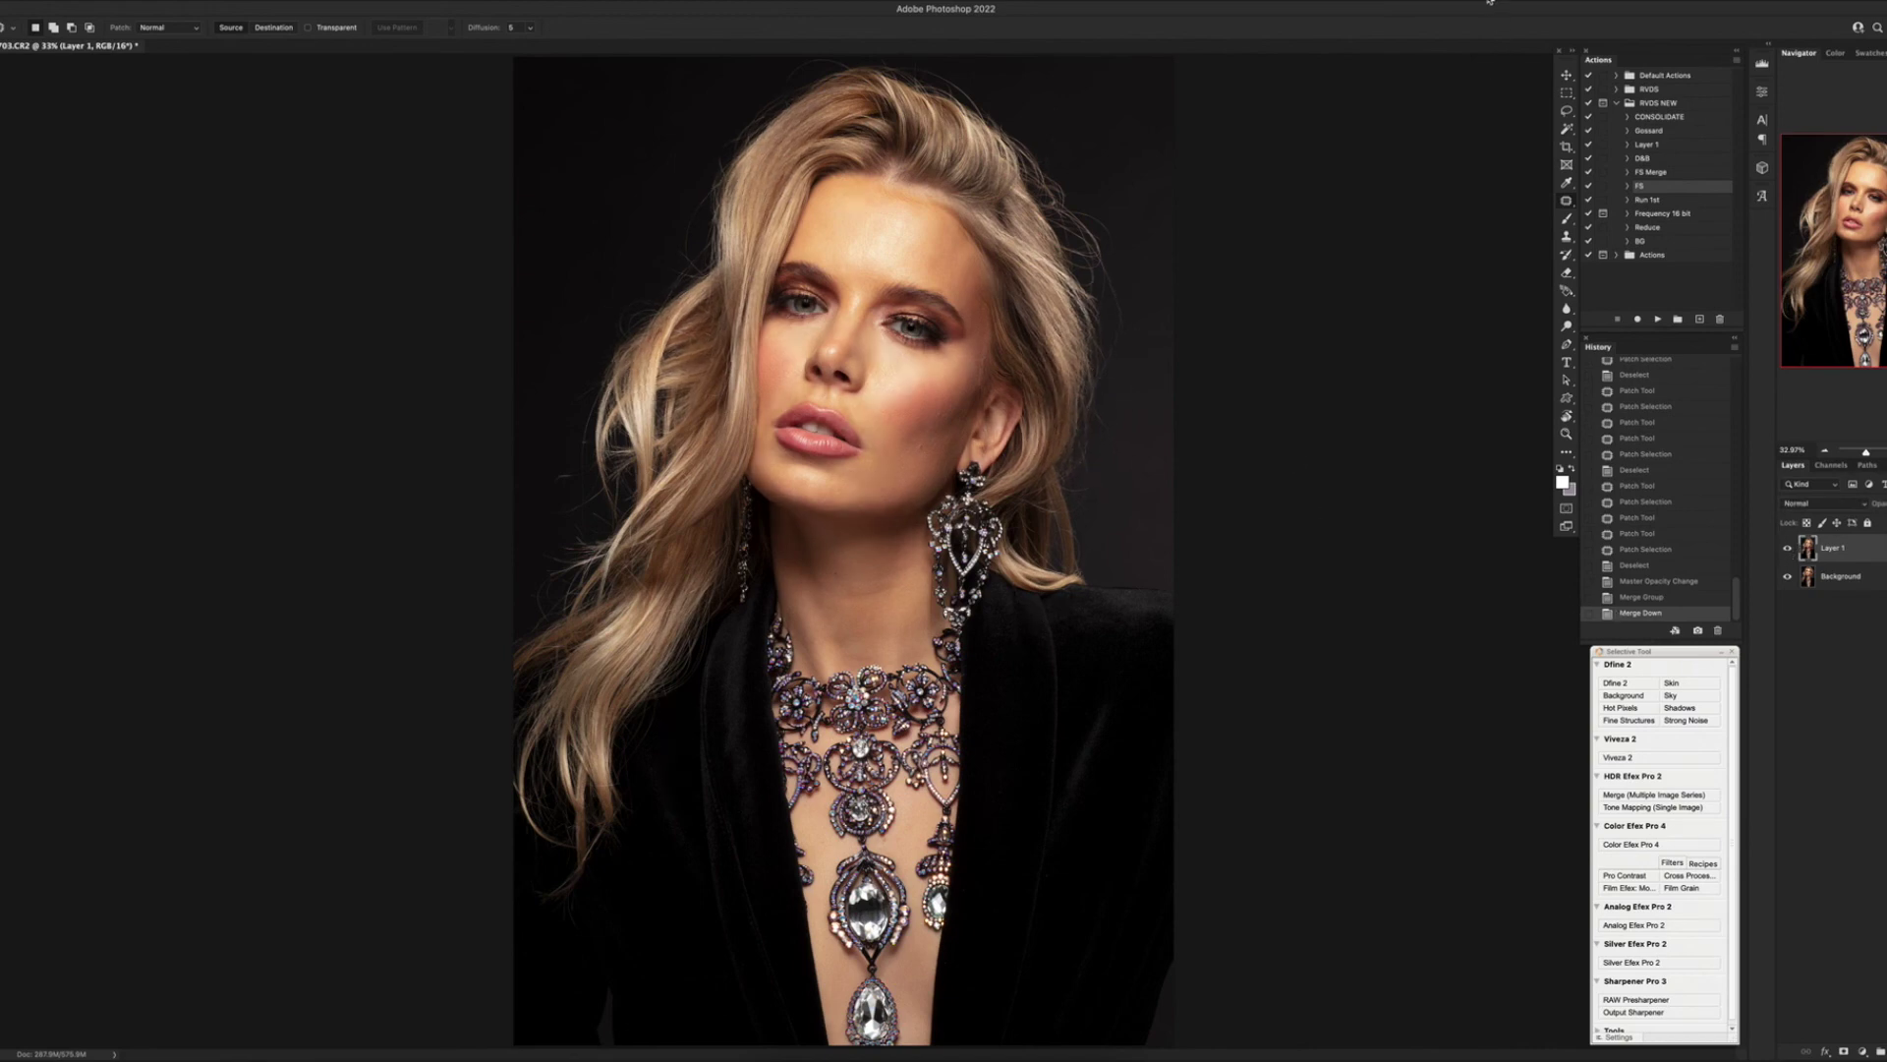